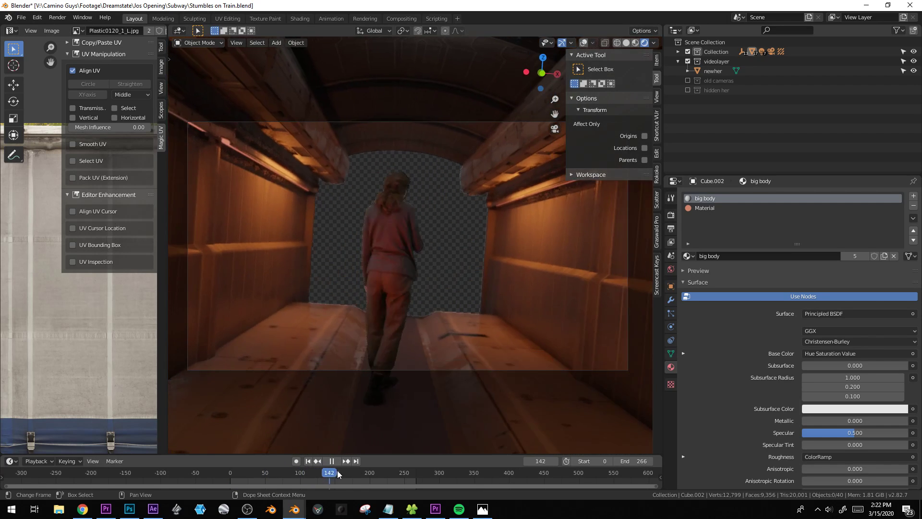
Stop the animation playback, switch to the Photos app and enlarge the reference photo IAN01035.JPG to full size
{"action": "key", "text": "space"}
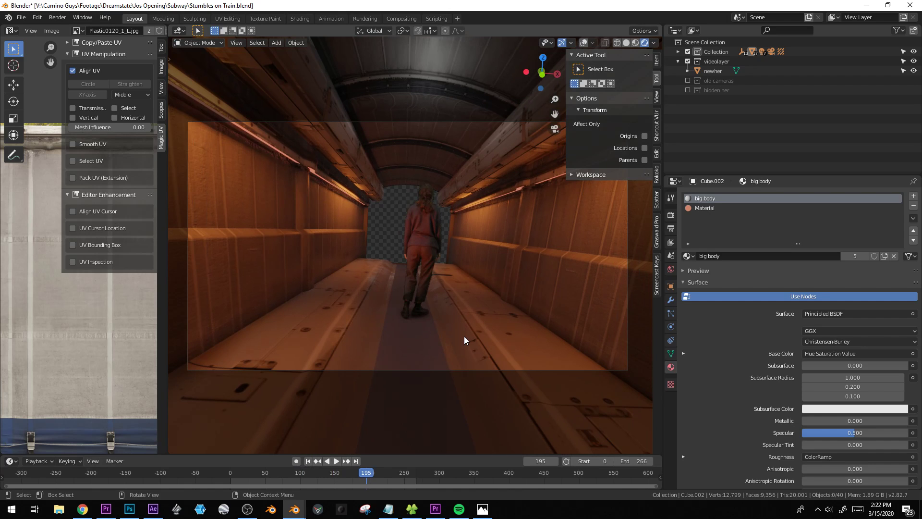
{"action": "left_click", "coordinate": [489, 511]}
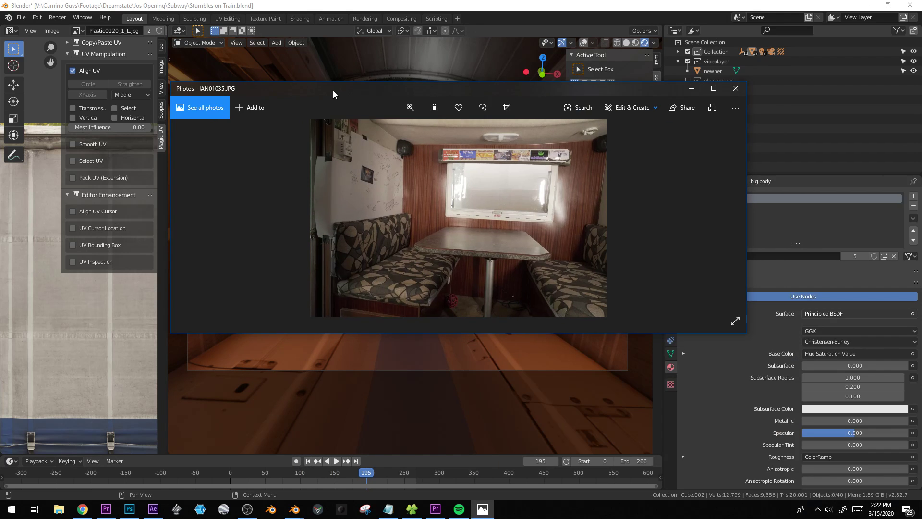
{"action": "double_click", "coordinate": [332, 91]}
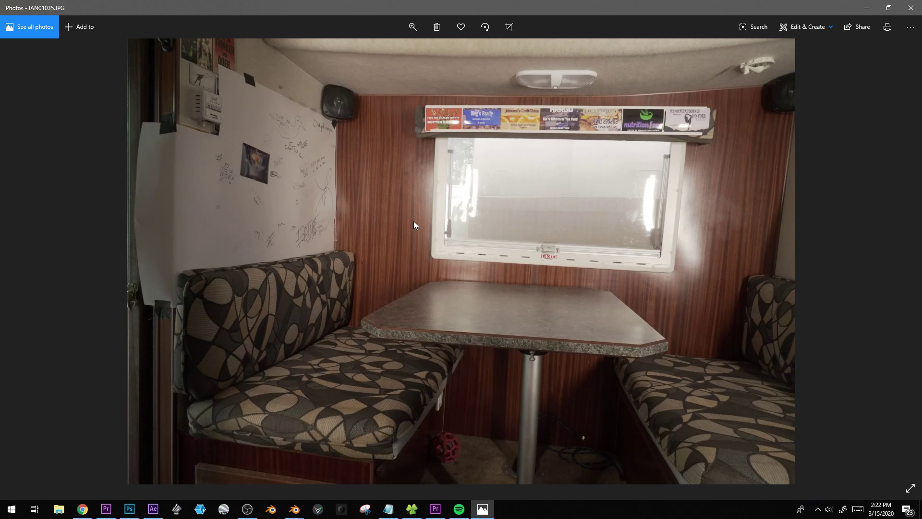
Browse the dinette reference photos from IAN01035.JPG back to IAN01027.JPG and forward again, examining the table, benches and window
{"action": "key", "text": "Left"}
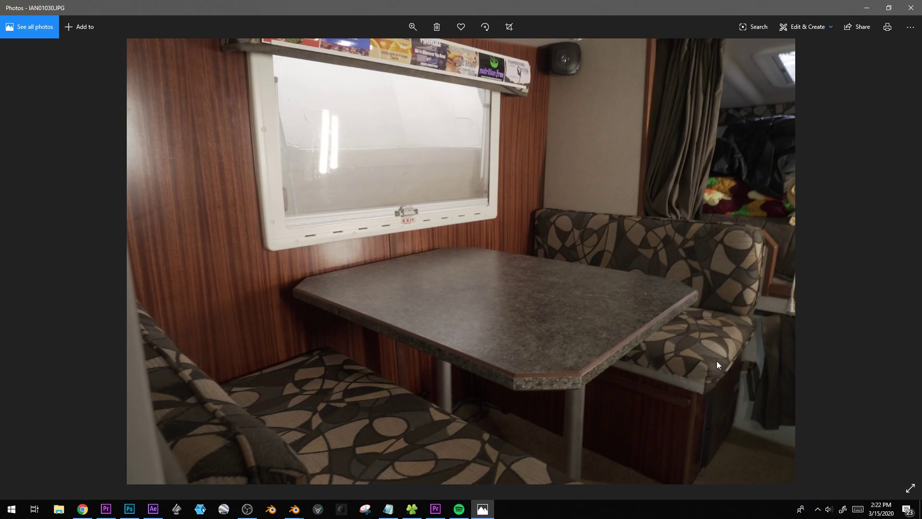
{"action": "key", "text": "Left"}
{"action": "key", "text": "Left"}
{"action": "key", "text": "Left"}
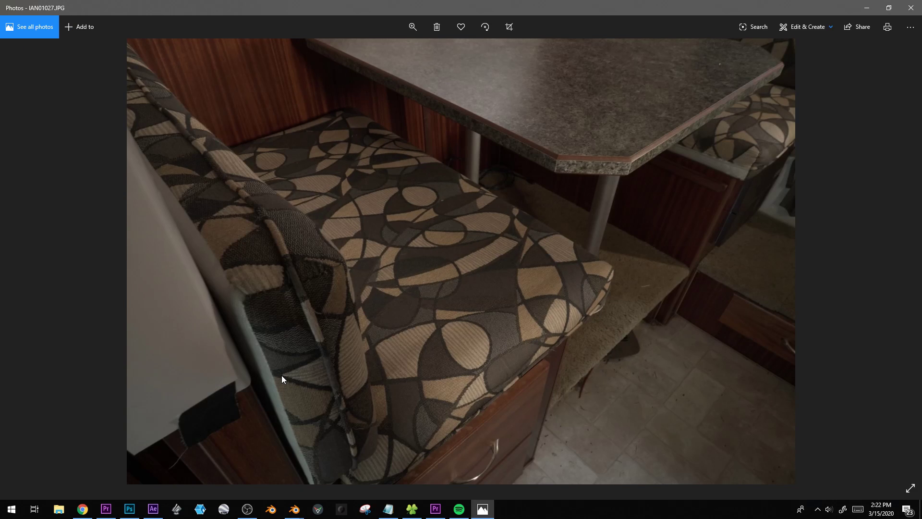
{"action": "key", "text": "Right"}
{"action": "key", "text": "Right"}
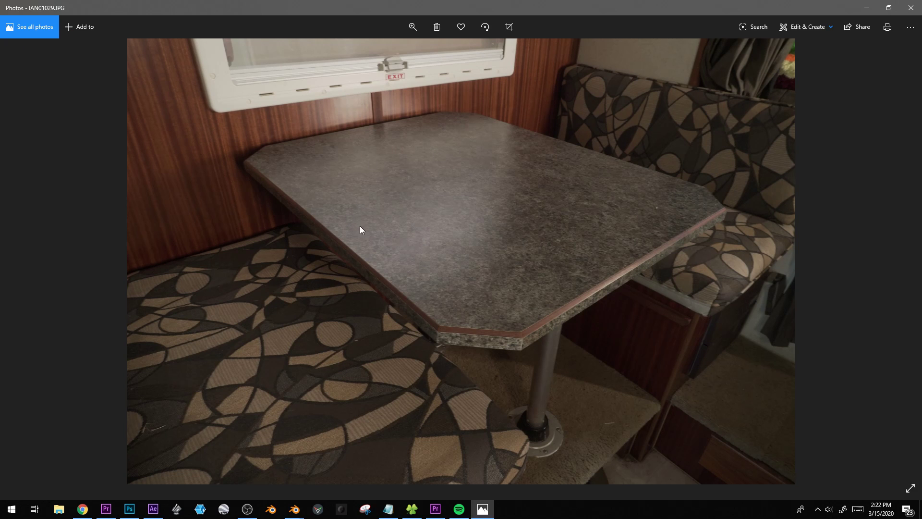
{"action": "key", "text": "Right"}
{"action": "key", "text": "Right"}
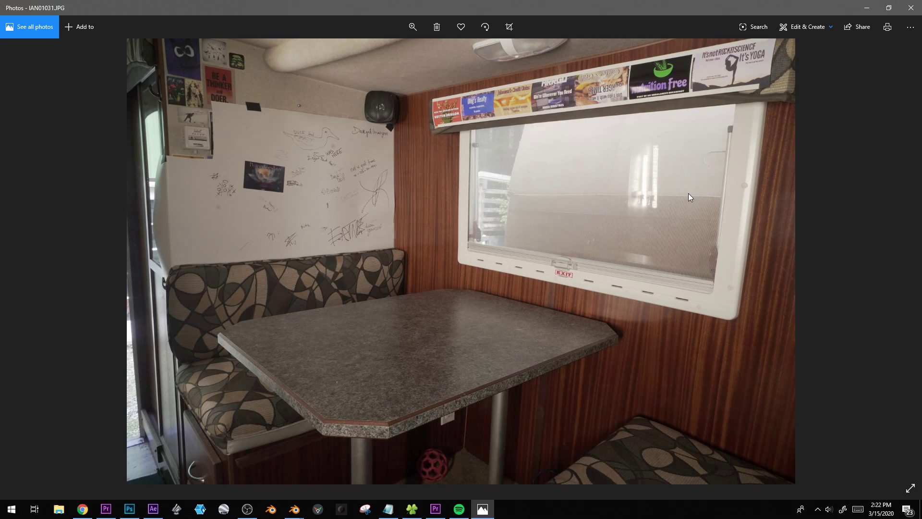
{"action": "key", "text": "Right"}
{"action": "key", "text": "Right"}
{"action": "key", "text": "Right"}
{"action": "key", "text": "Right"}
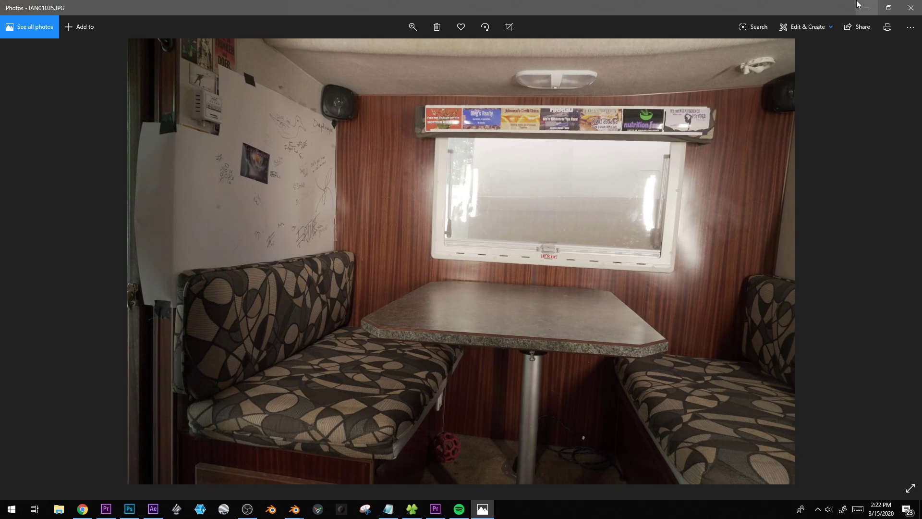
Switch back to Blender's subway train scene and save the file
{"action": "mouse_move", "coordinate": [302, 505]}
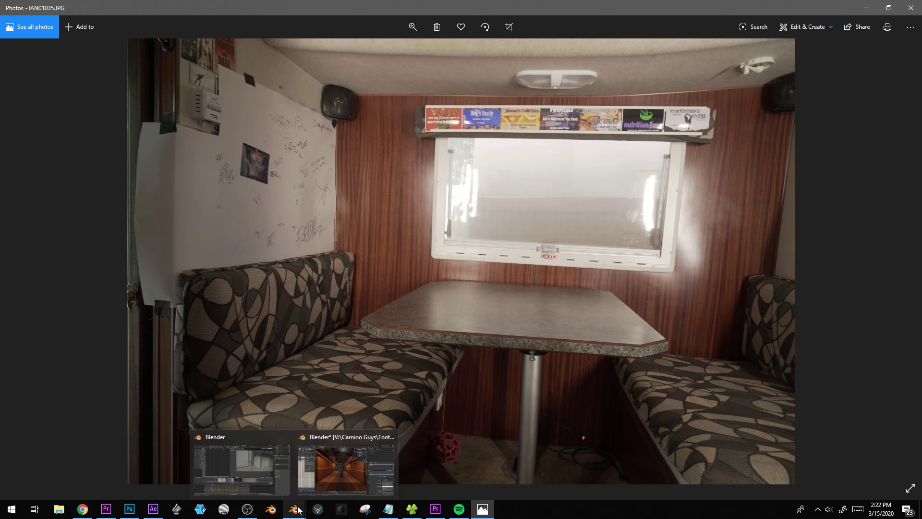
{"action": "left_click", "coordinate": [341, 478]}
{"action": "key", "text": "ctrl+s"}
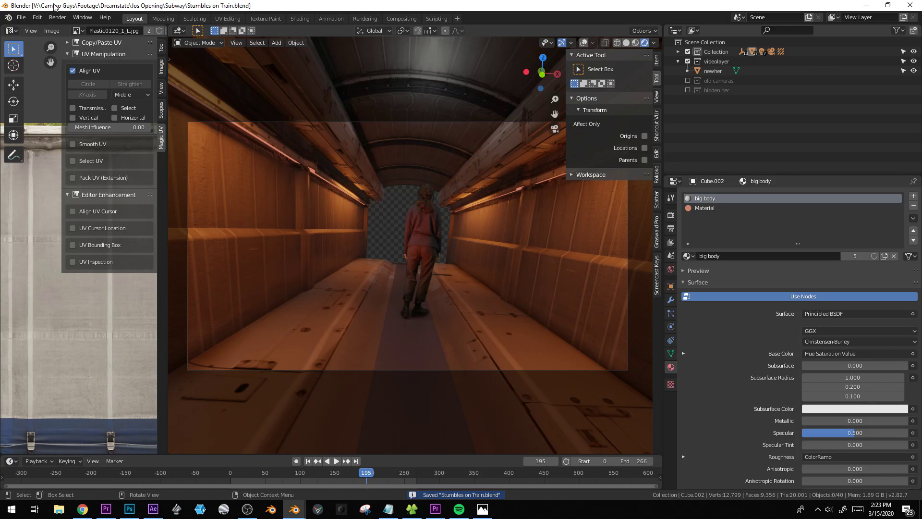
Start a new General scene and delete the default cube
{"action": "left_click", "coordinate": [22, 17]}
{"action": "mouse_move", "coordinate": [33, 24]}
{"action": "left_click", "coordinate": [148, 30]}
{"action": "key", "text": "x"}
{"action": "left_click", "coordinate": [467, 208]}
Look through the camera, select it and reposition it along its local Z axis
{"action": "key", "text": "KP_1"}
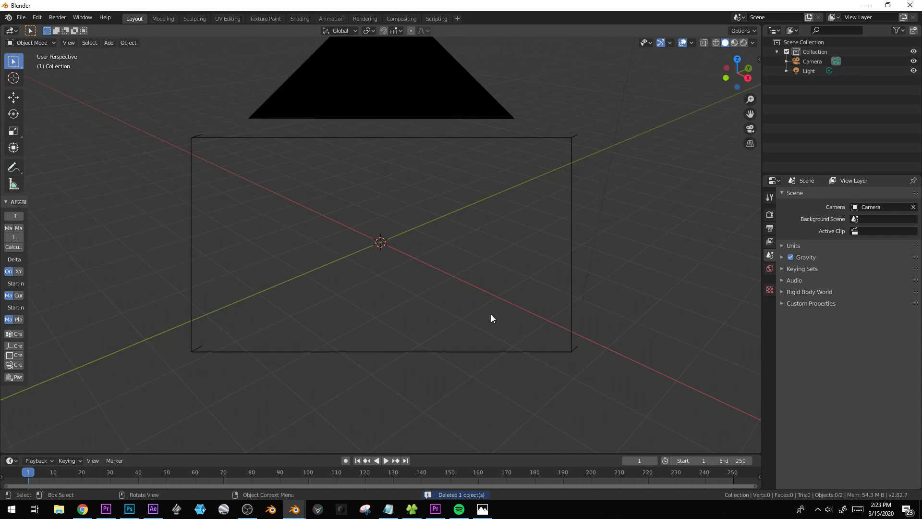
{"action": "key", "text": "KP_0"}
{"action": "left_click", "coordinate": [489, 352]}
{"action": "key", "text": "g"}
{"action": "key", "text": "z"}
{"action": "key", "text": "z"}
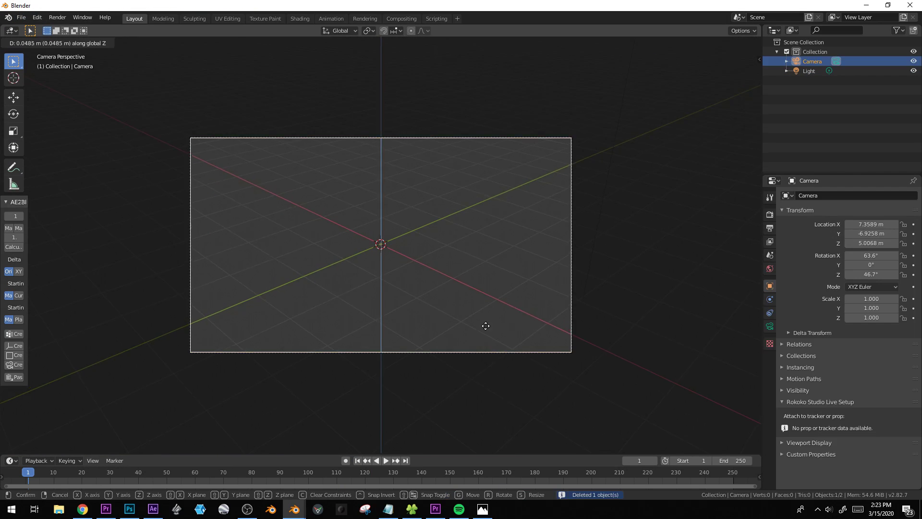
{"action": "left_click", "coordinate": [466, 197]}
{"action": "key", "text": "g"}
{"action": "key", "text": "z"}
{"action": "key", "text": "z"}
{"action": "left_click", "coordinate": [531, 308]}
Trackball-rotate the camera to change its viewing direction
{"action": "key", "text": "r"}
{"action": "key", "text": "r"}
{"action": "left_click", "coordinate": [497, 316]}
Enable the camera's background images and load Subway-Bench.jpg from the Subway\reconstruct folder
{"action": "left_click", "coordinate": [769, 327]}
{"action": "left_click", "coordinate": [812, 351]}
{"action": "left_click", "coordinate": [850, 365]}
{"action": "left_click", "coordinate": [870, 406]}
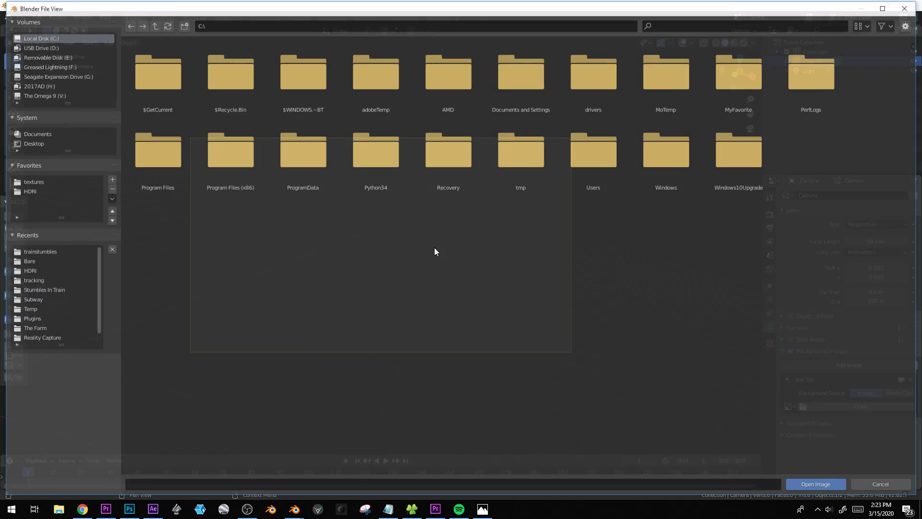
{"action": "left_click", "coordinate": [30, 300]}
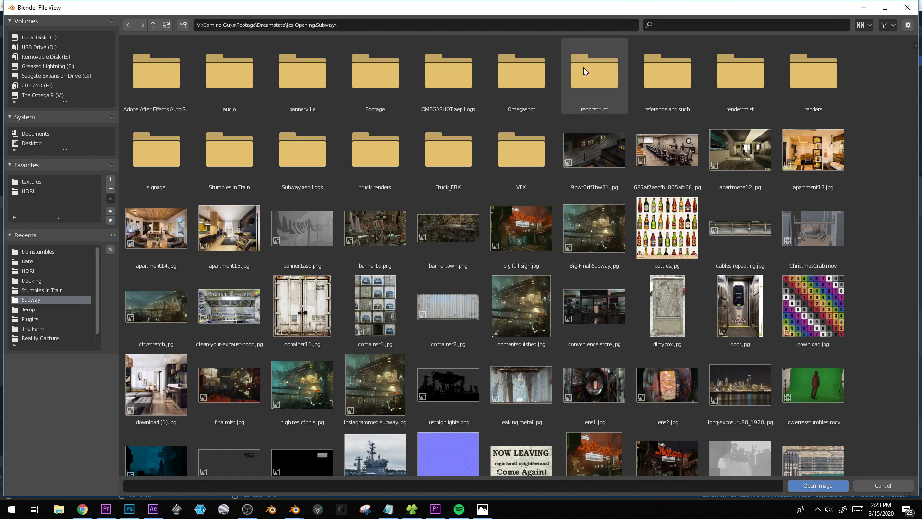
{"action": "double_click", "coordinate": [597, 79]}
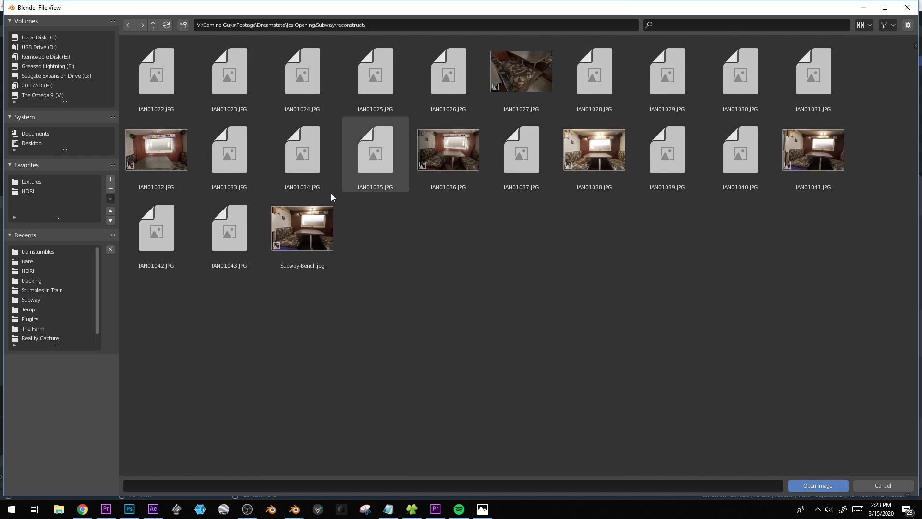
{"action": "double_click", "coordinate": [332, 233]}
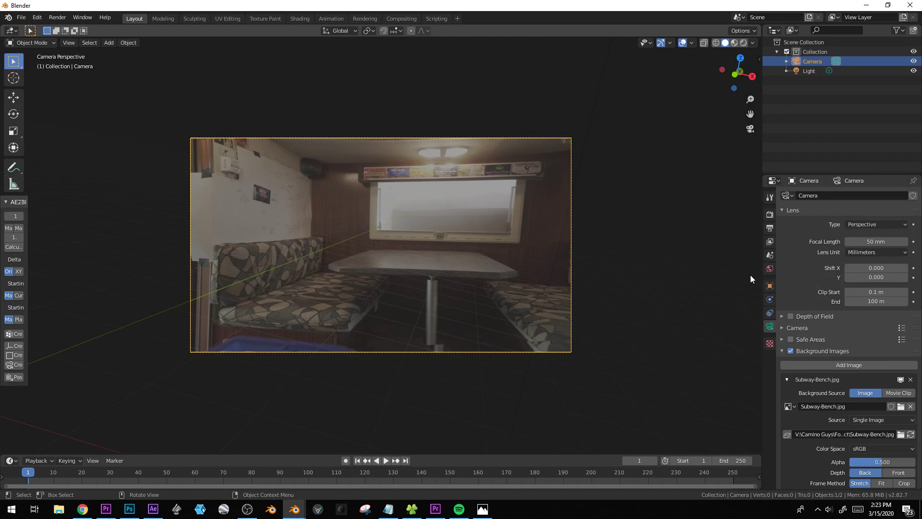
Check the pixel dimensions of Subway-Bench.jpg in its folder and set the render resolution Y to 1381 px to match
{"action": "left_click", "coordinate": [419, 510]}
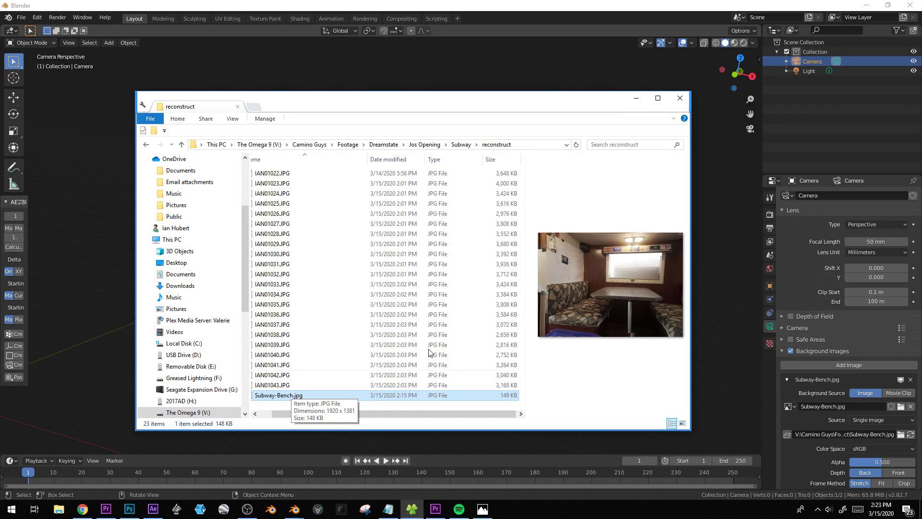
{"action": "left_click", "coordinate": [771, 230]}
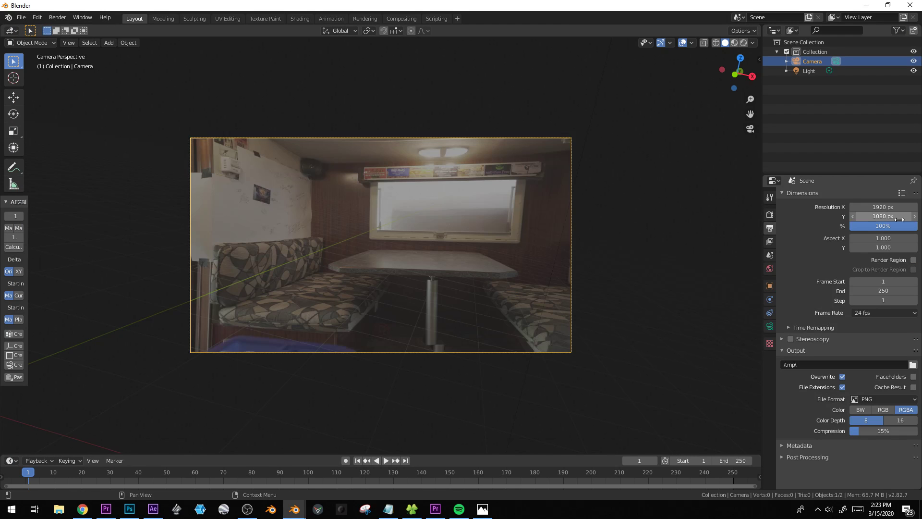
{"action": "left_click", "coordinate": [897, 218]}
{"action": "type", "text": "1381"}
{"action": "key", "text": "Return"}
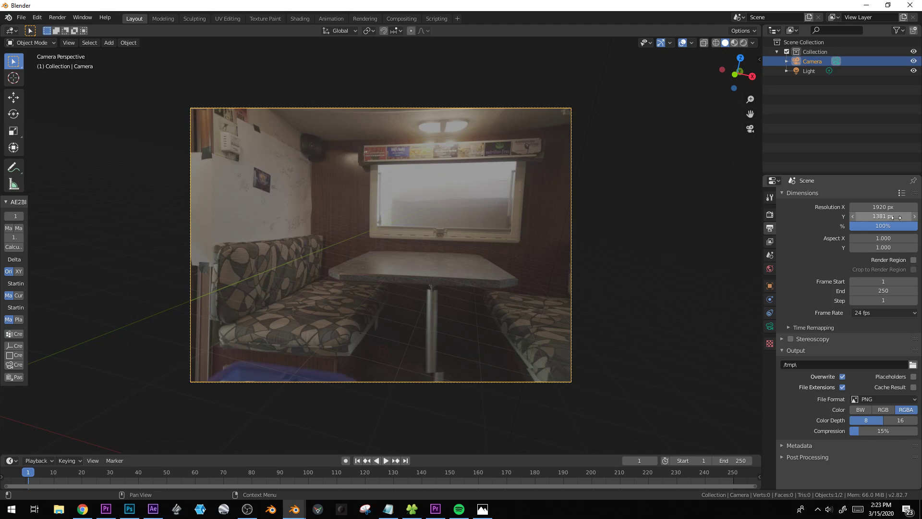
Move the camera and trackball-rotate it so the ground axes roughly follow the perspective of the dinette photo
{"action": "key", "text": "g"}
{"action": "left_click", "coordinate": [533, 214]}
{"action": "key", "text": "r"}
{"action": "key", "text": "r"}
{"action": "left_click", "coordinate": [613, 275]}
{"action": "key", "text": "r"}
{"action": "key", "text": "r"}
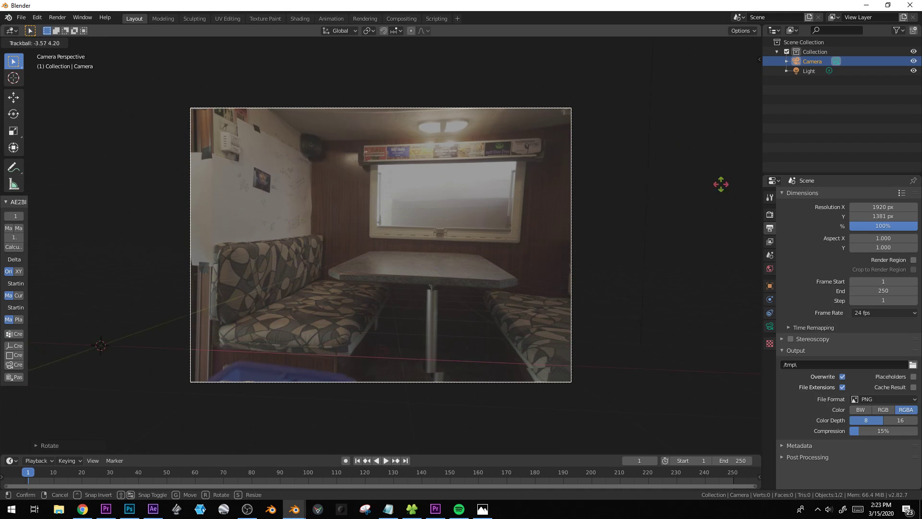
{"action": "left_click", "coordinate": [692, 210]}
Adjust the camera's height along the Z axis and fine-tune its direction with a trackball rotation
{"action": "key", "text": "g"}
{"action": "key", "text": "z"}
{"action": "left_click", "coordinate": [587, 246]}
{"action": "key", "text": "r"}
{"action": "key", "text": "r"}
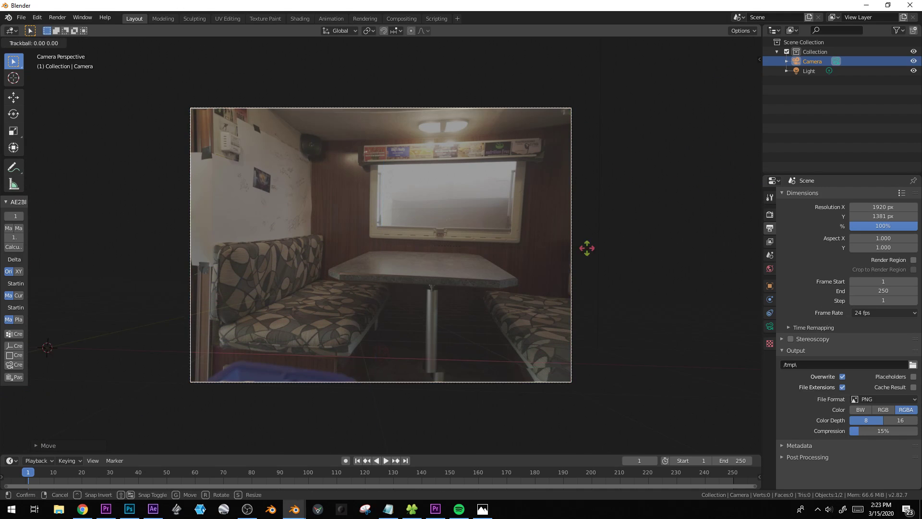
{"action": "left_click", "coordinate": [595, 242]}
Add a cube mesh at the 3D cursor
{"action": "key", "text": "shift+a"}
{"action": "mouse_move", "coordinate": [423, 241]}
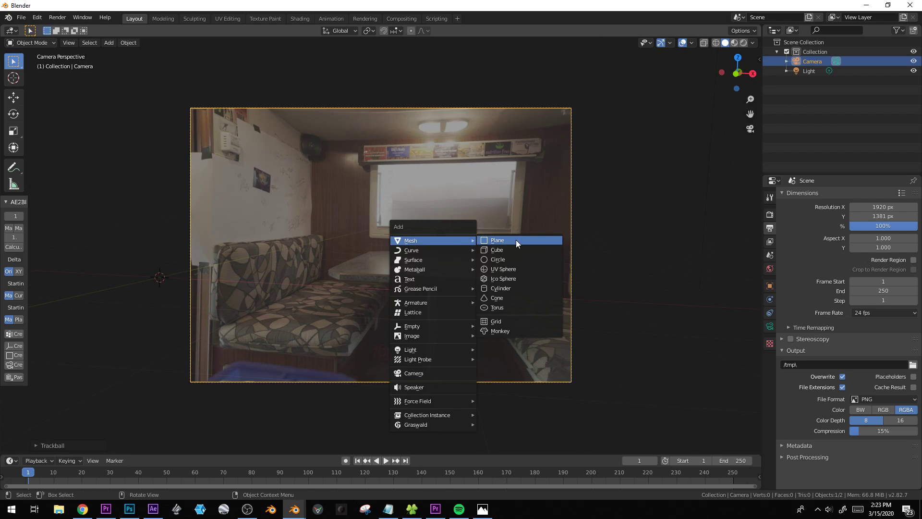
{"action": "left_click", "coordinate": [516, 244]}
{"action": "key", "text": "s"}
{"action": "left_click", "coordinate": [520, 245]}
Set the depth of the camera's background image to Front and shift the camera's position
{"action": "left_click", "coordinate": [578, 213]}
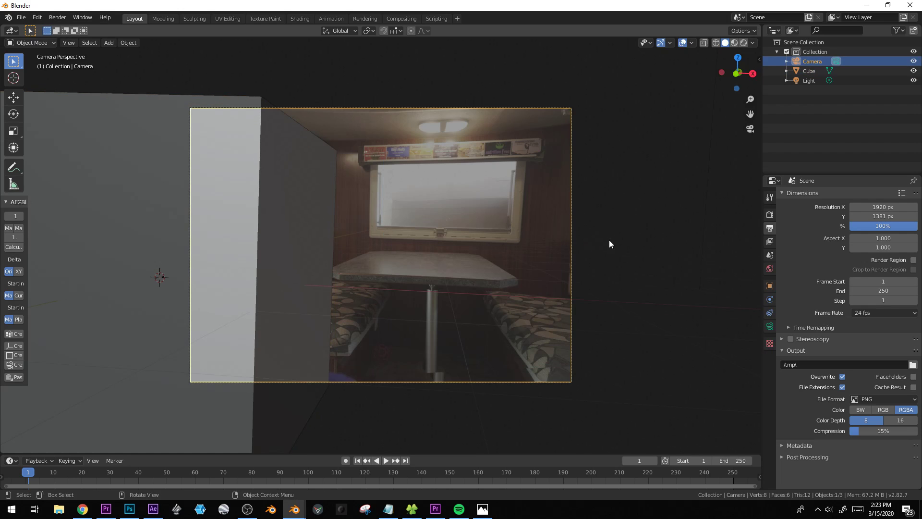
{"action": "left_click", "coordinate": [770, 327]}
{"action": "scroll", "coordinate": [889, 423], "scroll_direction": "down", "scroll_amount": 2}
{"action": "left_click", "coordinate": [898, 432]}
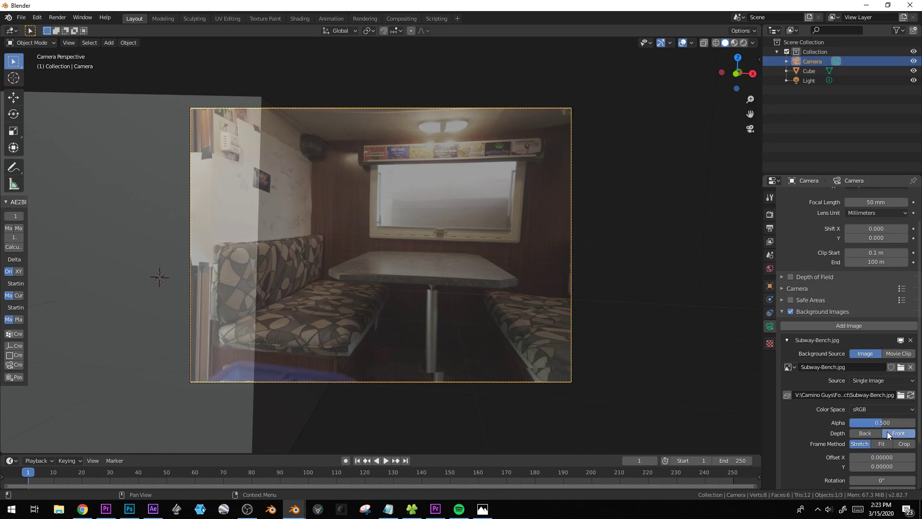
{"action": "key", "text": "g"}
{"action": "left_click", "coordinate": [466, 252]}
Delete the cube's front face on the camera side to open it up as a room
{"action": "left_click", "coordinate": [542, 248]}
{"action": "middle_click_drag", "start_coordinate": [543, 249], "coordinate": [527, 262]}
{"action": "scroll", "coordinate": [445, 261], "scroll_direction": "down", "scroll_amount": 2}
{"action": "key", "text": "Tab"}
{"action": "left_click", "coordinate": [364, 269]}
{"action": "key", "text": "x"}
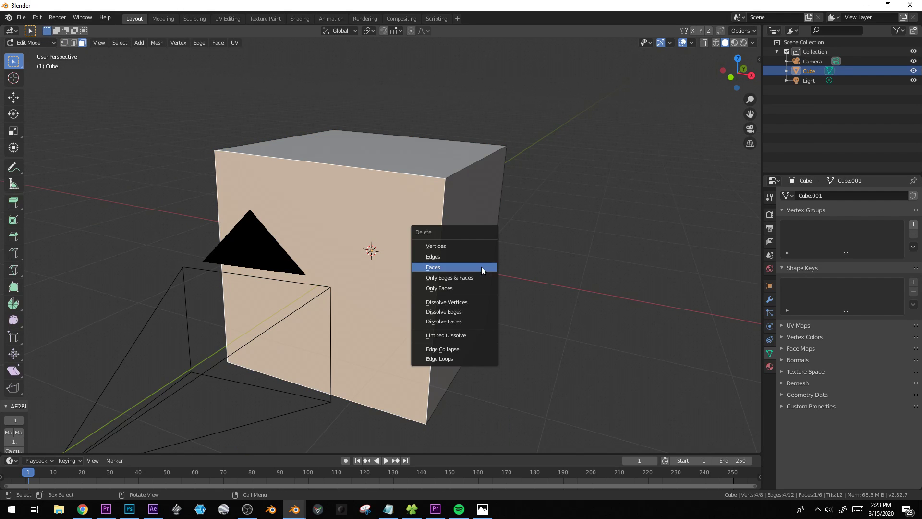
{"action": "left_click", "coordinate": [482, 268]}
Scale up the whole open cube mesh and stretch it along the Y axis, checking it through the camera
{"action": "key", "text": "a"}
{"action": "key", "text": "s"}
{"action": "left_click", "coordinate": [528, 279]}
{"action": "key", "text": "KP_0"}
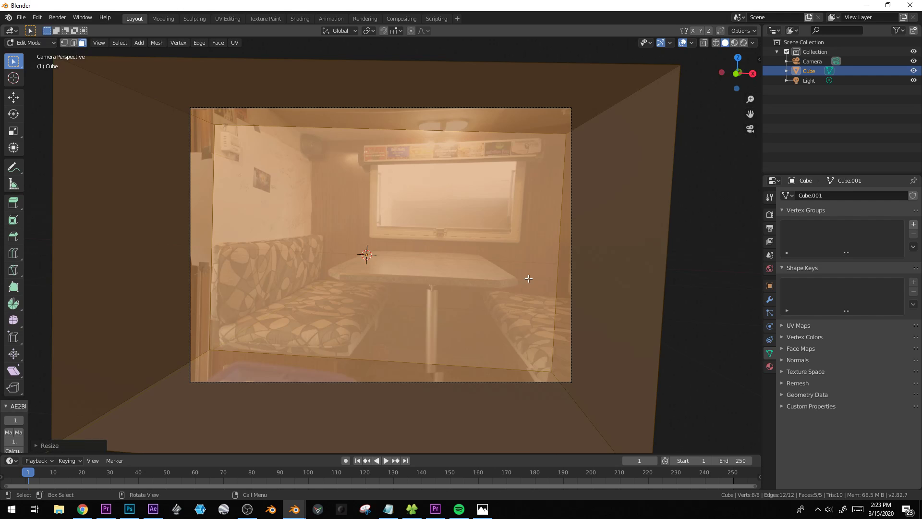
{"action": "key", "text": "s"}
{"action": "key", "text": "y"}
{"action": "left_click", "coordinate": [707, 305]}
{"action": "key", "text": "Tab"}
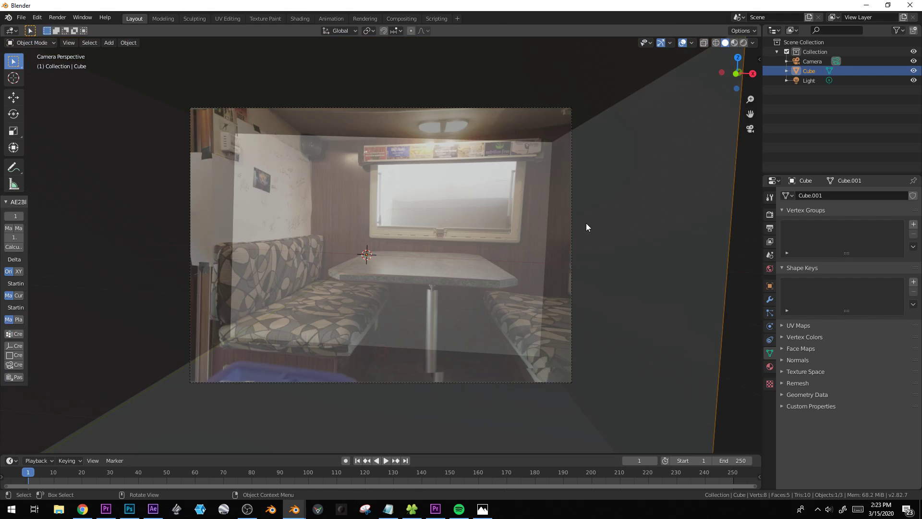
Trackball-rotate the camera so the cube's back wall edge lines up with the corner of the room in the photo
{"action": "left_click", "coordinate": [571, 221]}
{"action": "key", "text": "r"}
{"action": "key", "text": "r"}
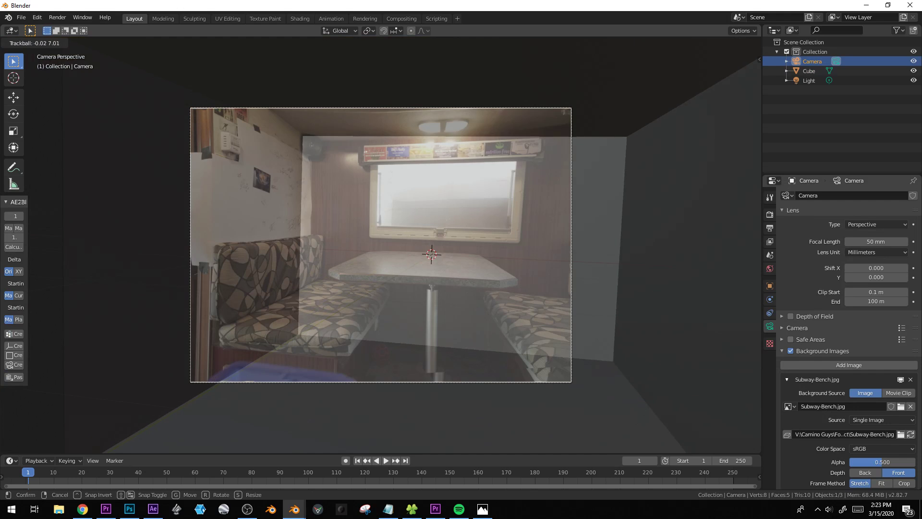
{"action": "left_click", "coordinate": [162, 268]}
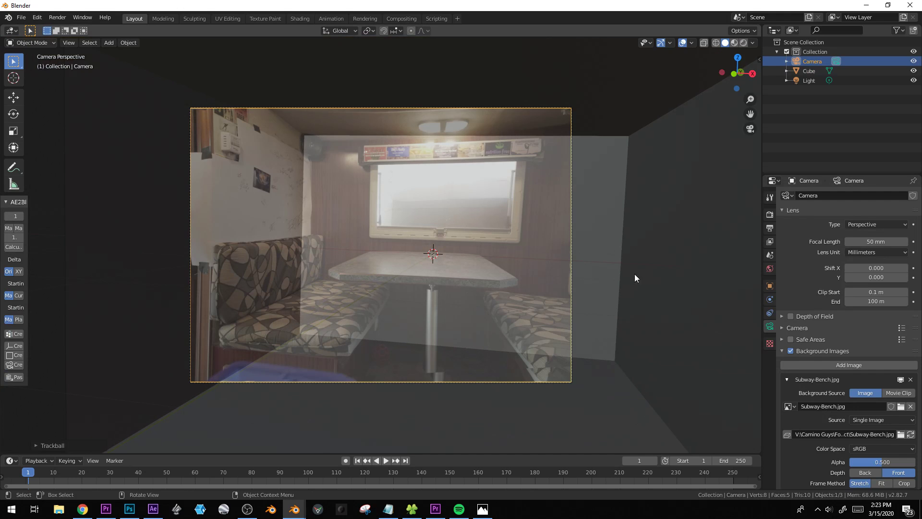
Set the camera's focal length to 24 mm and move the camera closer to the cube along its local Z axis
{"action": "left_click_drag", "start_coordinate": [875, 241], "coordinate": [845, 241]}
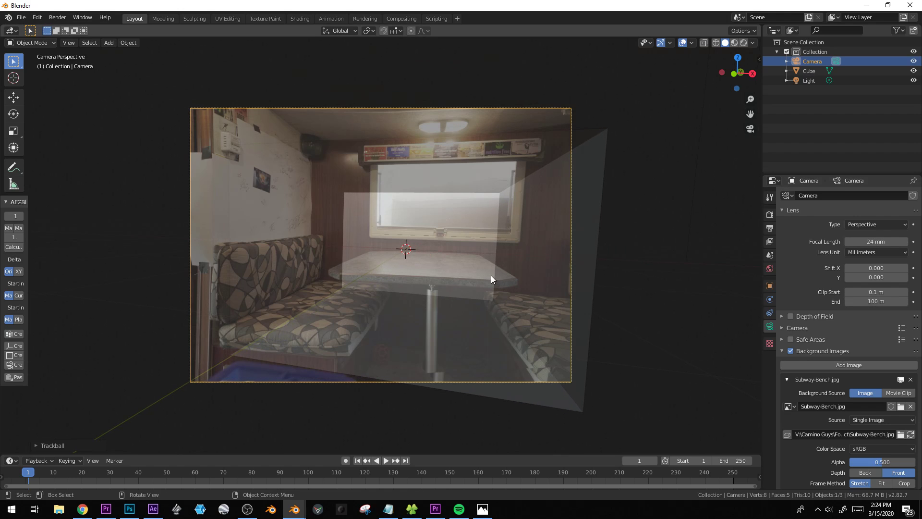
{"action": "key", "text": "g"}
{"action": "key", "text": "z"}
{"action": "key", "text": "z"}
{"action": "left_click", "coordinate": [576, 241]}
Move the camera in small amounts to align the upper corner of the cube's back wall with the photo's wall corner
{"action": "key", "text": "g"}
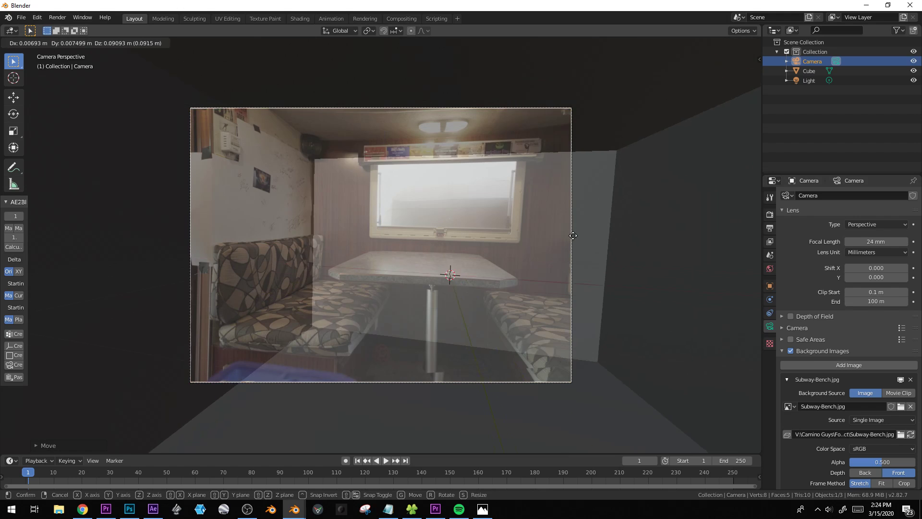
{"action": "left_click", "coordinate": [599, 199]}
{"action": "scroll", "coordinate": [417, 130], "scroll_direction": "up", "scroll_amount": 1}
{"action": "middle_click_drag", "start_coordinate": [417, 130], "coordinate": [400, 174], "text": "shift"}
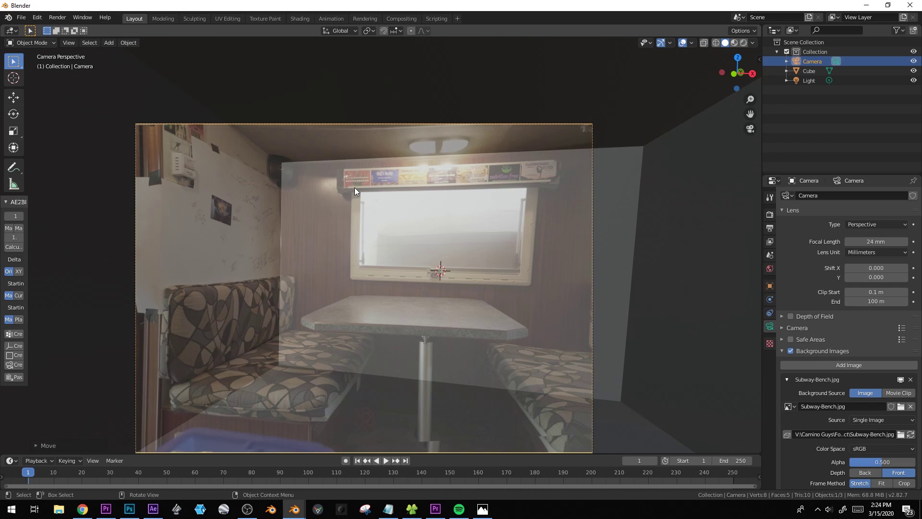
{"action": "key", "text": "g"}
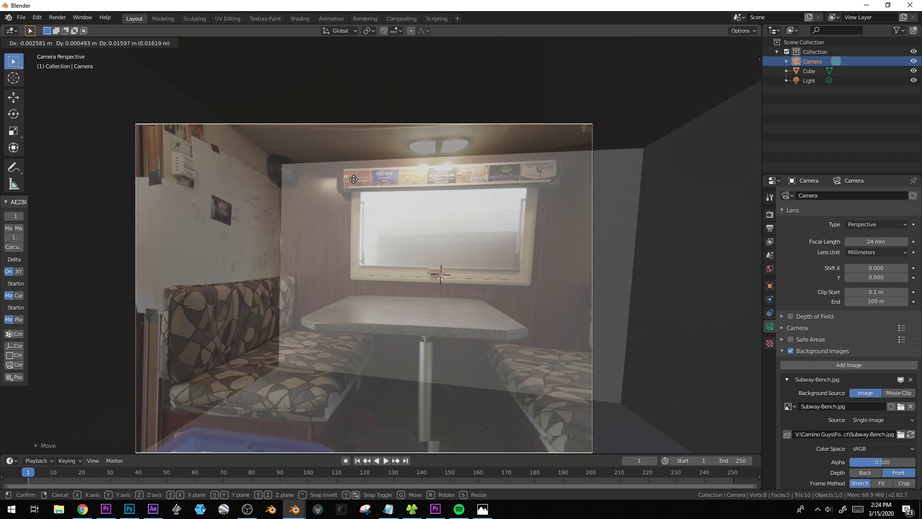
{"action": "left_click", "coordinate": [354, 179]}
Raise the cube's floor face along the Z axis in Edit Mode
{"action": "middle_click_drag", "start_coordinate": [383, 315], "coordinate": [399, 255], "text": "shift"}
{"action": "left_click", "coordinate": [350, 376]}
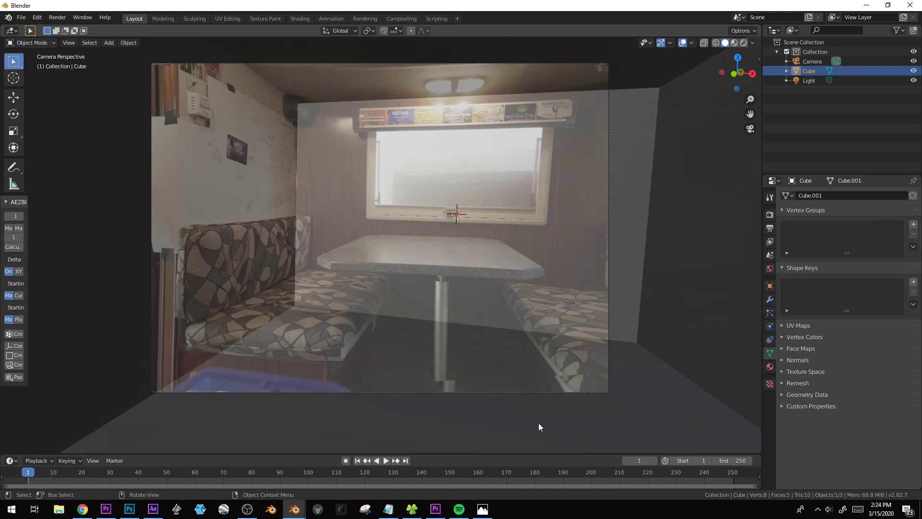
{"action": "key", "text": "Tab"}
{"action": "scroll", "coordinate": [643, 382], "scroll_direction": "down", "scroll_amount": 2}
{"action": "left_click", "coordinate": [452, 373]}
{"action": "key", "text": "g"}
{"action": "key", "text": "z"}
{"action": "left_click", "coordinate": [456, 337]}
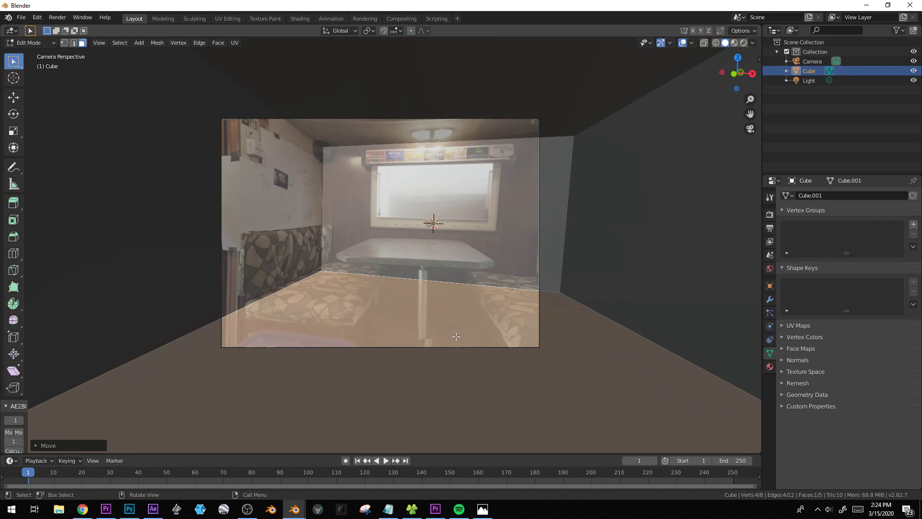
Add a loop cut through the cube's floor and back wall, aligned with the inner edge of the photo's left bench
{"action": "scroll", "coordinate": [435, 310], "scroll_direction": "up", "scroll_amount": 2}
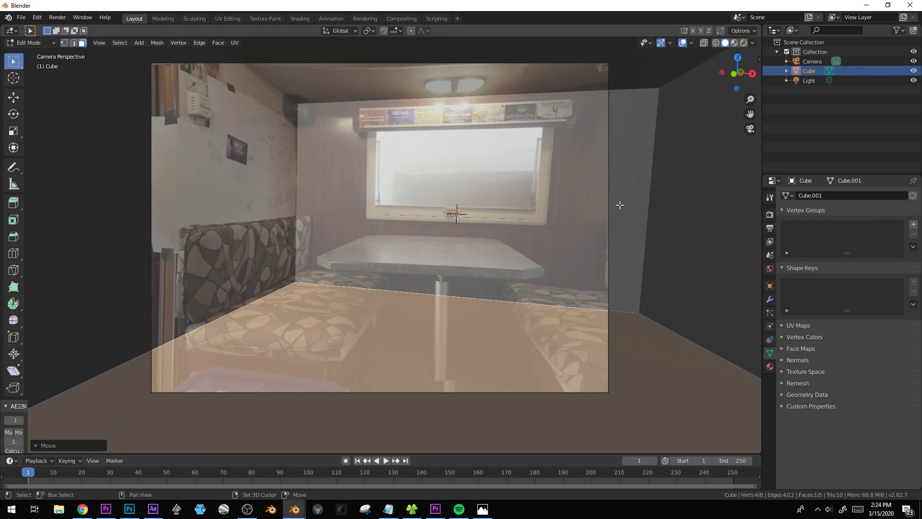
{"action": "middle_click_drag", "start_coordinate": [620, 205], "coordinate": [585, 235], "text": "shift"}
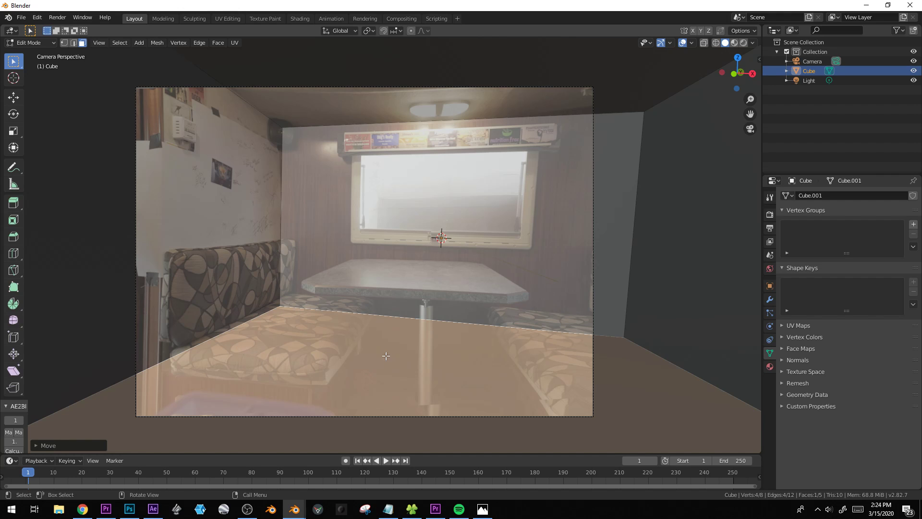
{"action": "middle_click_drag", "start_coordinate": [384, 361], "coordinate": [416, 283], "text": "shift"}
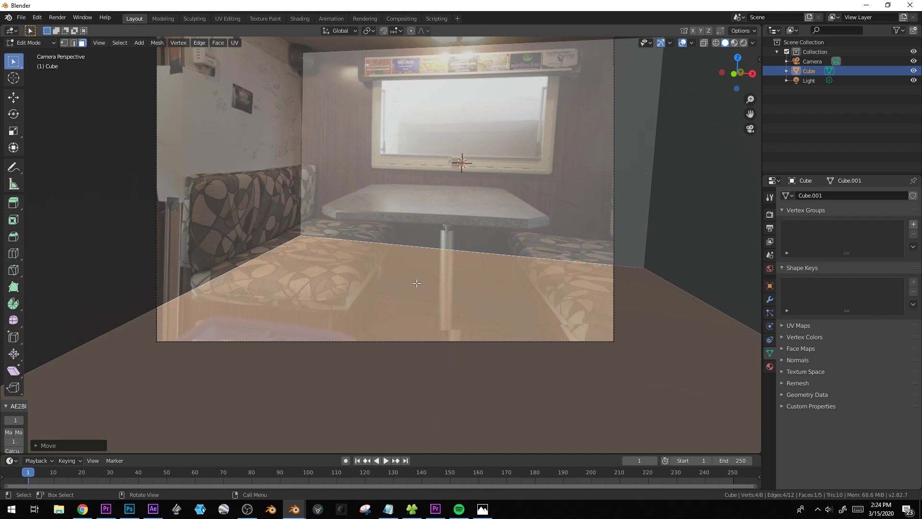
{"action": "key", "text": "ctrl+r"}
{"action": "left_click", "coordinate": [416, 283]}
{"action": "left_click", "coordinate": [312, 241]}
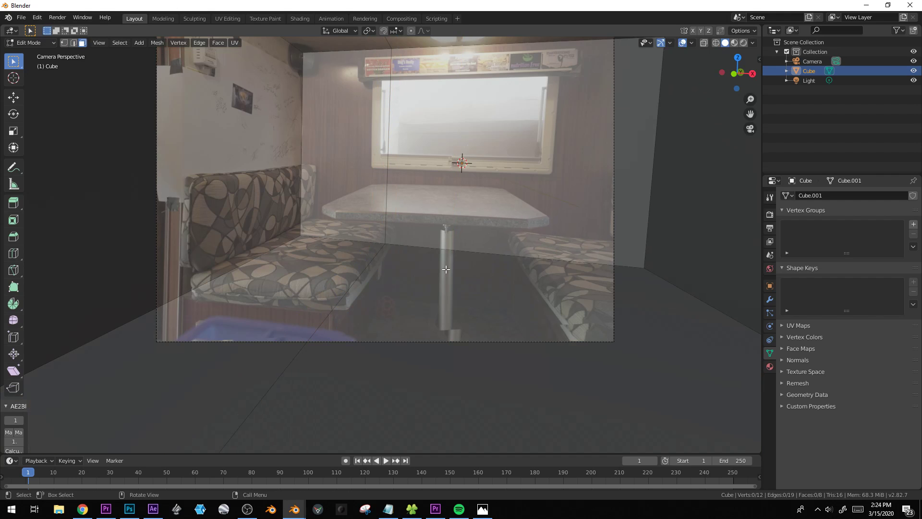
{"action": "key", "text": "e"}
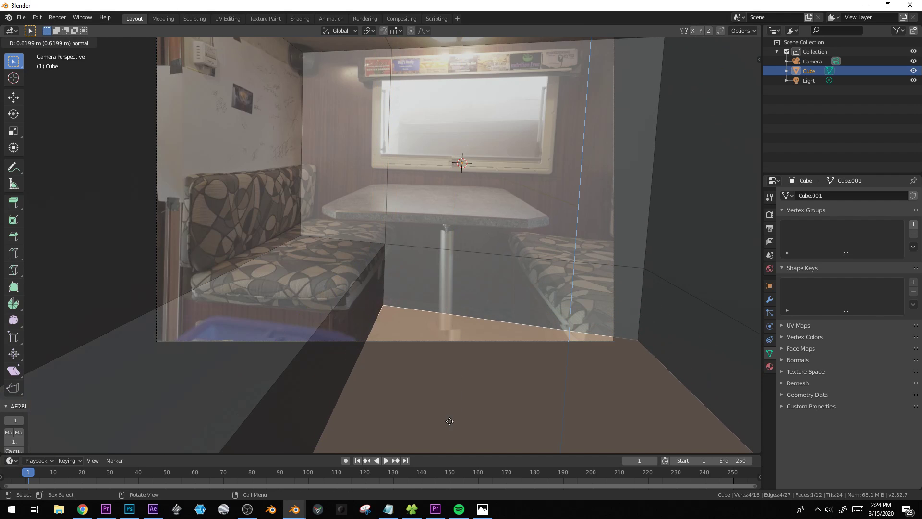
{"action": "left_click", "coordinate": [470, 399]}
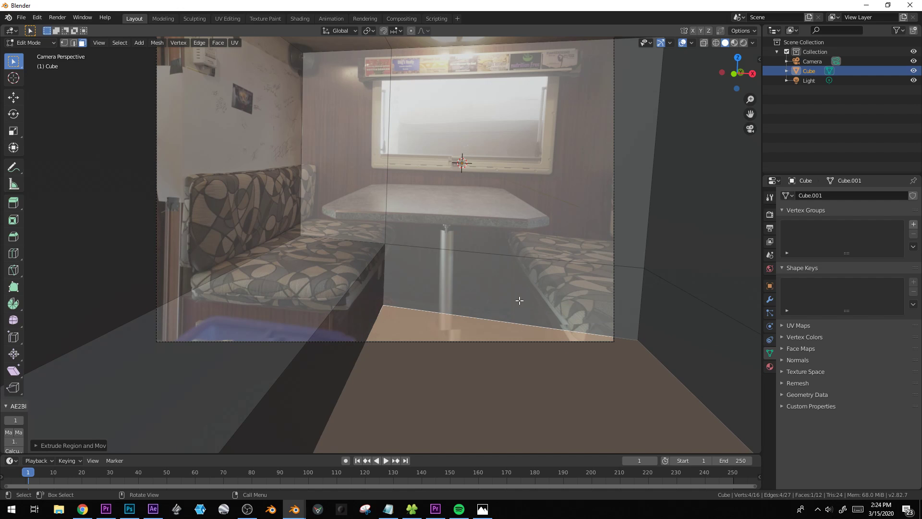
{"action": "key", "text": "ctrl+z"}
Add a second loop cut along the right bench's inner edge and extrude the floor strip between the benches downward
{"action": "key", "text": "ctrl+r"}
{"action": "left_click", "coordinate": [526, 253]}
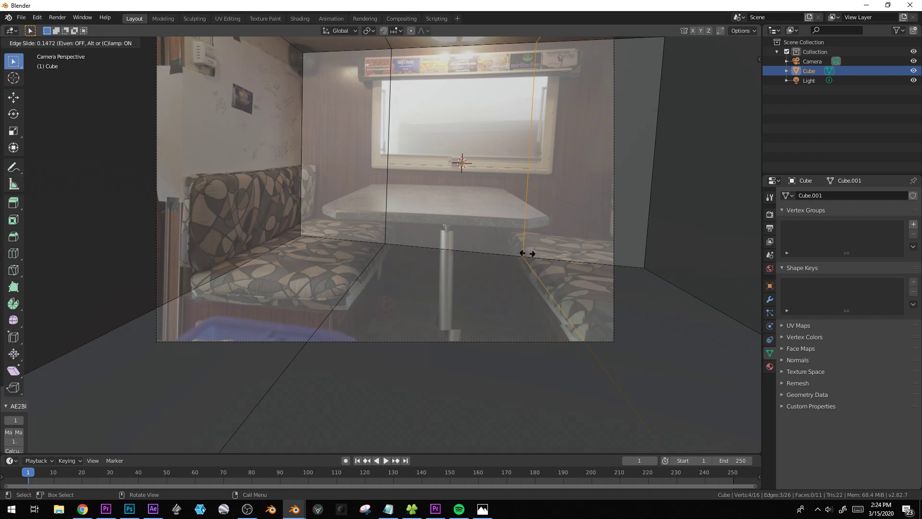
{"action": "left_click", "coordinate": [523, 253]}
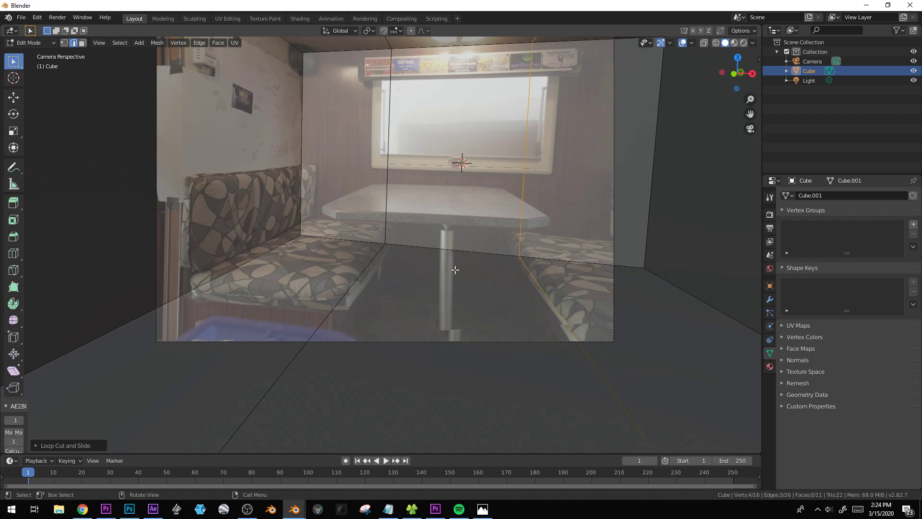
{"action": "key", "text": "3"}
{"action": "left_click", "coordinate": [455, 270]}
{"action": "key", "text": "e"}
{"action": "left_click", "coordinate": [459, 398]}
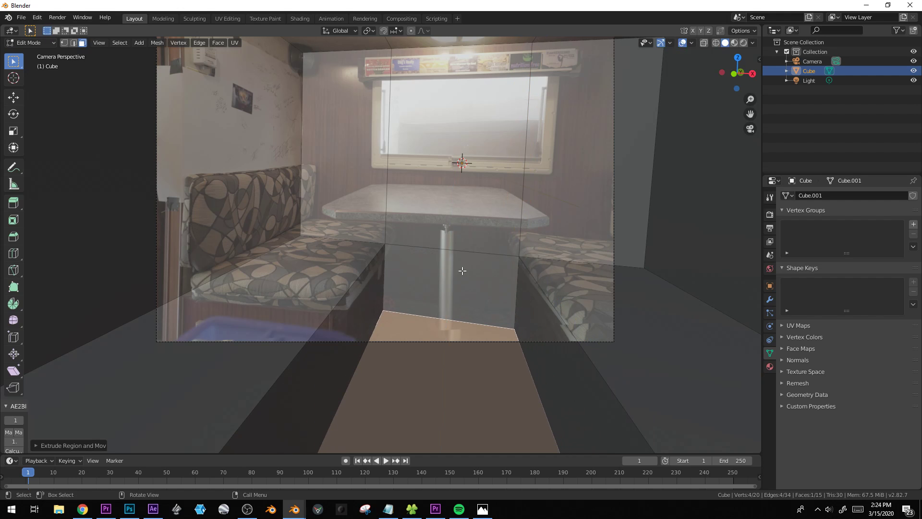
Select the three upper back wall faces and inset them together to the width of the photo's window frame
{"action": "middle_click_drag", "start_coordinate": [462, 270], "coordinate": [444, 317], "text": "shift"}
{"action": "left_click", "coordinate": [369, 174]}
{"action": "middle_click_drag", "start_coordinate": [383, 190], "coordinate": [371, 249], "text": "shift"}
{"action": "scroll", "coordinate": [372, 250], "scroll_direction": "up", "scroll_amount": 2}
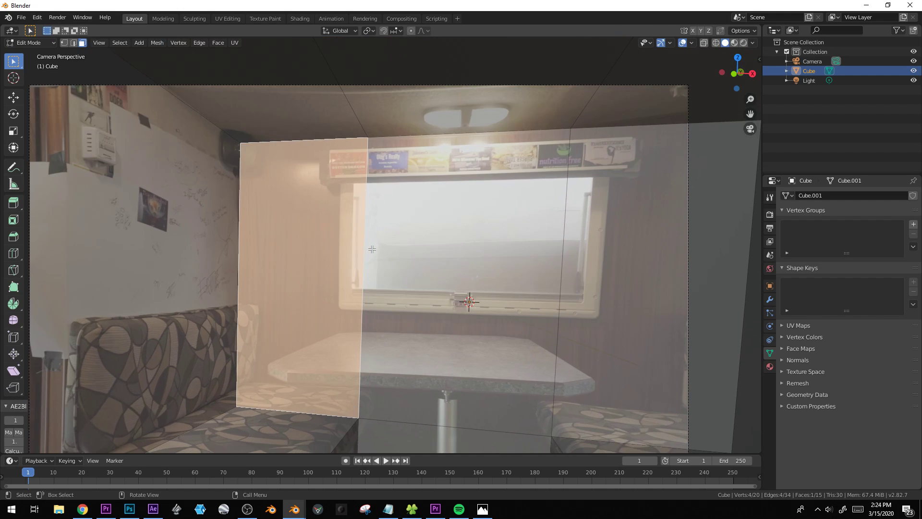
{"action": "left_click", "coordinate": [447, 238], "text": "shift"}
{"action": "left_click", "coordinate": [670, 203], "text": "shift"}
{"action": "key", "text": "i"}
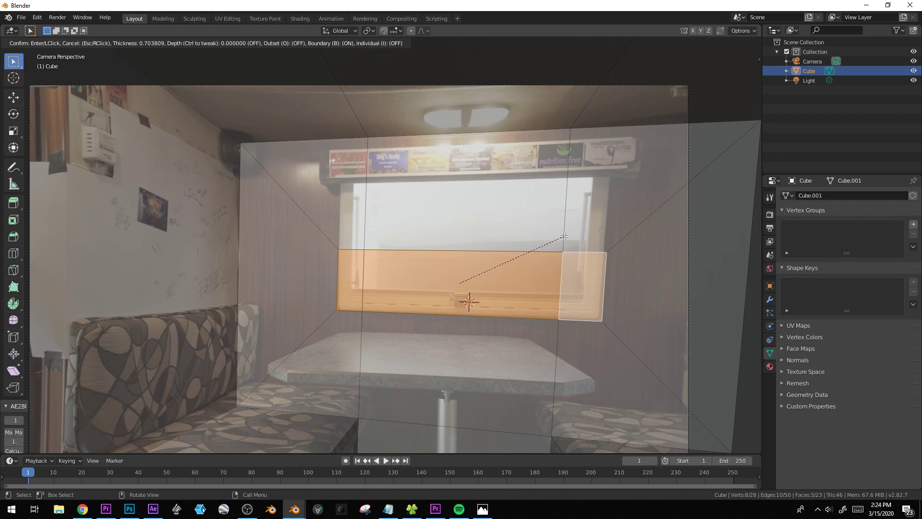
{"action": "left_click", "coordinate": [584, 252]}
Raise the top edges of the inset area along Z toward the top of the window frame
{"action": "left_click", "coordinate": [584, 252]}
{"action": "left_click", "coordinate": [387, 253], "text": "shift"}
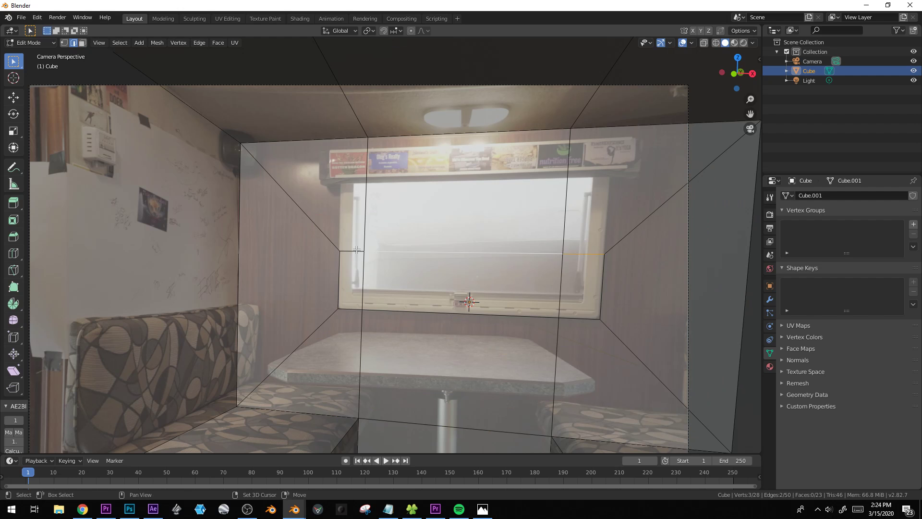
{"action": "key", "text": "g"}
{"action": "key", "text": "z"}
{"action": "left_click", "coordinate": [439, 210]}
Inset the three window faces together by the thickness of the window frame
{"action": "key", "text": "3"}
{"action": "left_click", "coordinate": [415, 235]}
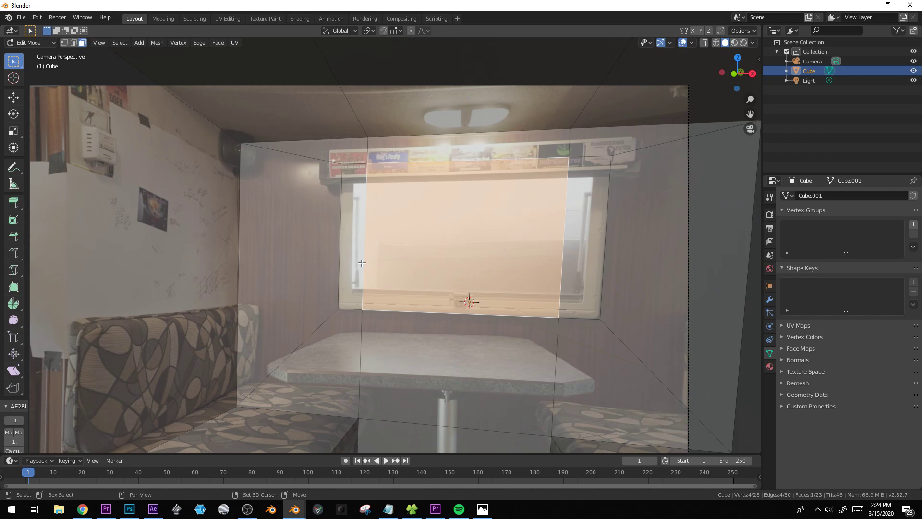
{"action": "left_click", "coordinate": [361, 264], "text": "shift"}
{"action": "left_click", "coordinate": [574, 280], "text": "shift"}
{"action": "key", "text": "i"}
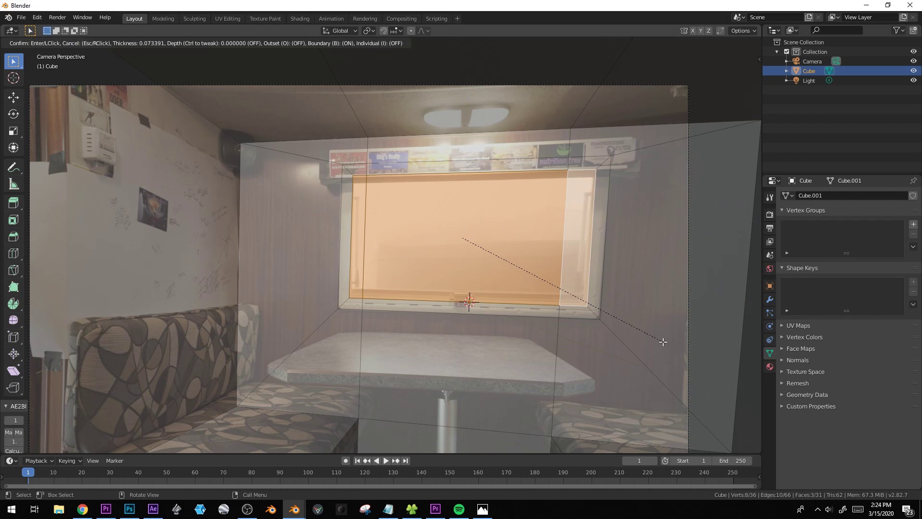
{"action": "left_click", "coordinate": [660, 340]}
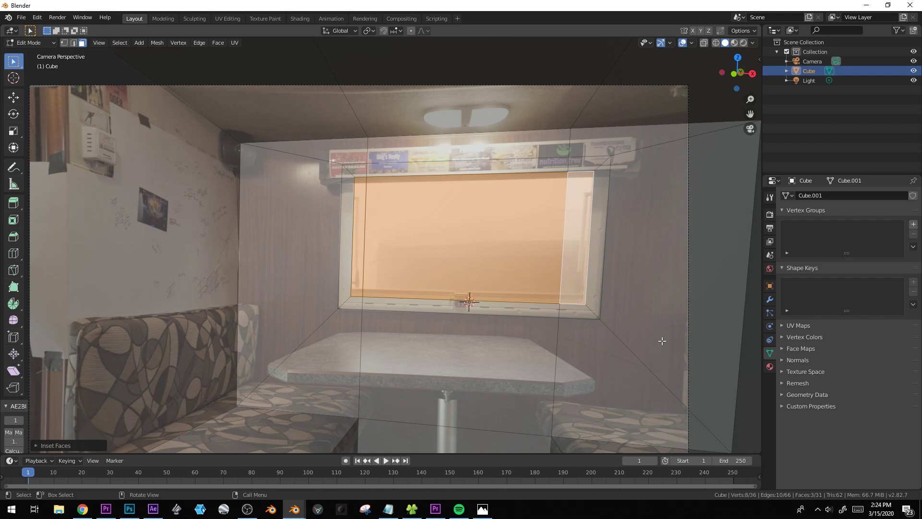
Extrude the three inner window faces about 0.037 m to recess the glass, and return to the camera view
{"action": "middle_click_drag", "start_coordinate": [661, 340], "coordinate": [617, 351]}
{"action": "middle_click_drag", "start_coordinate": [553, 288], "coordinate": [448, 315], "text": "shift"}
{"action": "key", "text": "e"}
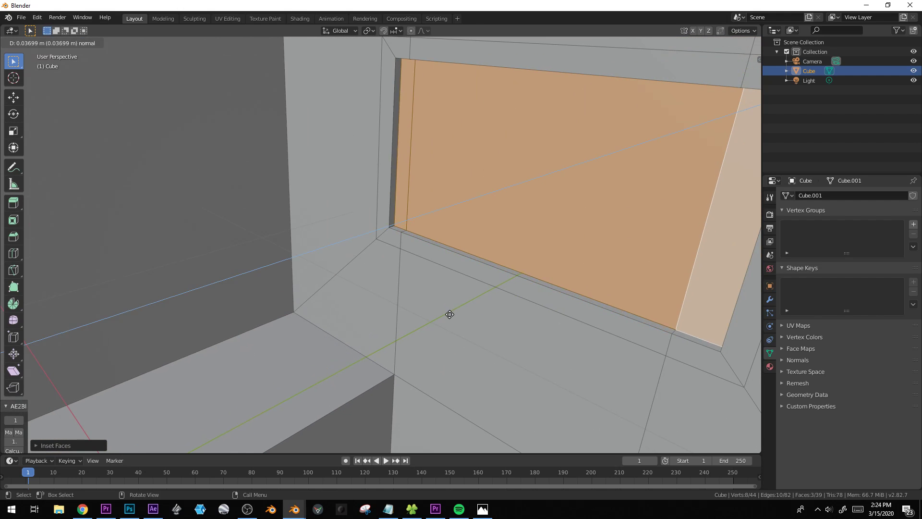
{"action": "left_click", "coordinate": [448, 314]}
{"action": "key", "text": "KP_0"}
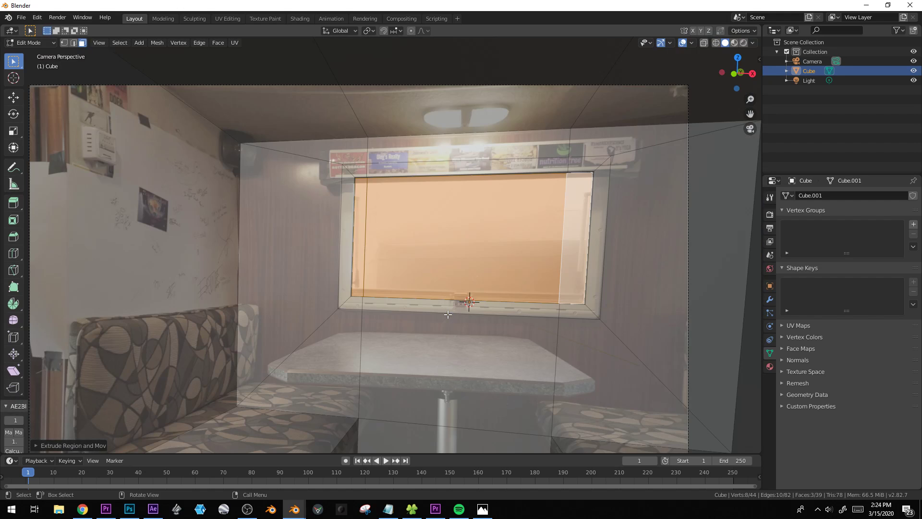
Select the diagonal edges at the window frame's corners and bevel them to round the corners like the photo
{"action": "middle_click_drag", "start_coordinate": [473, 322], "coordinate": [498, 271], "text": "shift"}
{"action": "scroll", "coordinate": [432, 261], "scroll_direction": "up", "scroll_amount": 3}
{"action": "key", "text": "alt+a"}
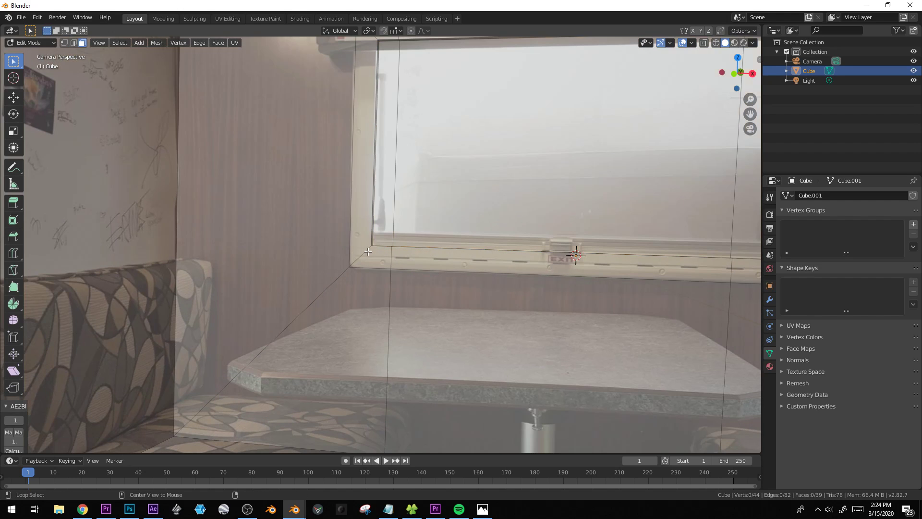
{"action": "left_click", "coordinate": [361, 257], "text": "alt"}
{"action": "key", "text": "2"}
{"action": "left_click", "coordinate": [360, 257], "text": "alt"}
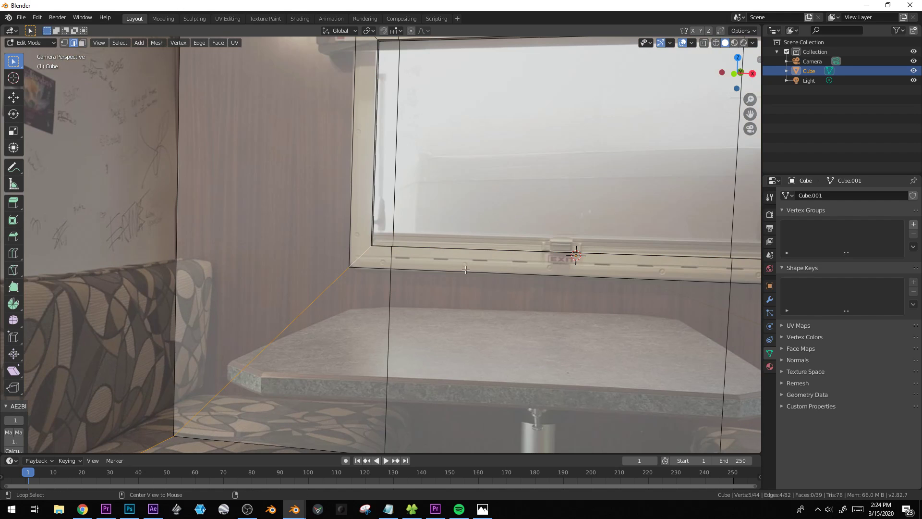
{"action": "scroll", "coordinate": [462, 288], "scroll_direction": "down", "scroll_amount": 2}
{"action": "middle_click_drag", "start_coordinate": [655, 261], "coordinate": [574, 279], "text": "shift"}
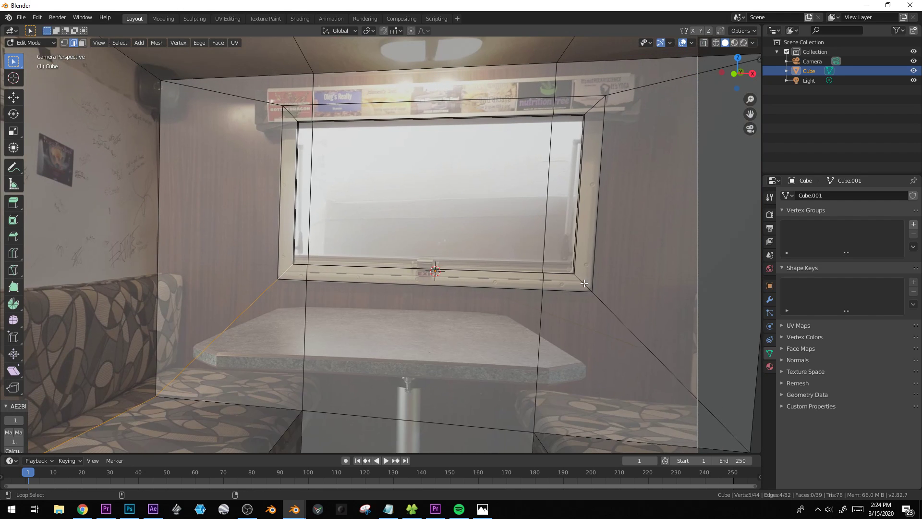
{"action": "scroll", "coordinate": [614, 307], "scroll_direction": "down", "scroll_amount": 1}
{"action": "key", "text": "b"}
{"action": "middle_click_drag", "start_coordinate": [615, 317], "coordinate": [595, 351]}
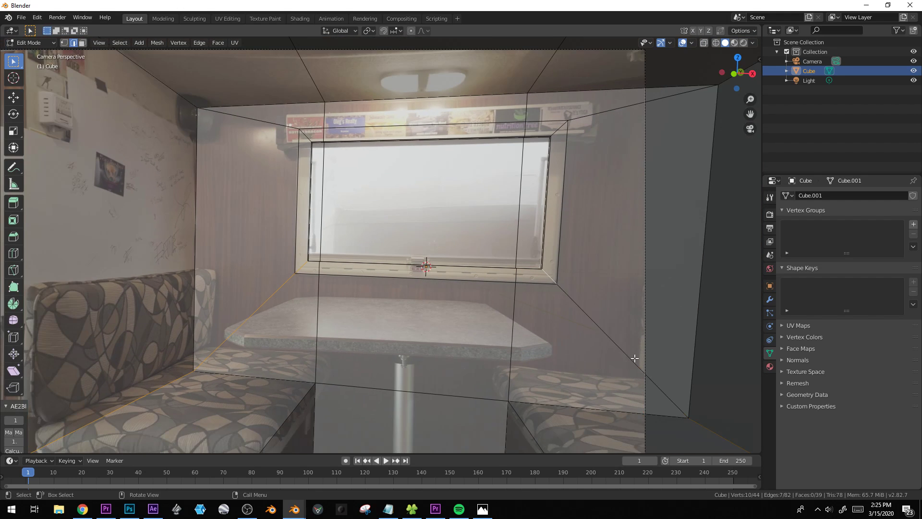
{"action": "scroll", "coordinate": [577, 336], "scroll_direction": "down", "scroll_amount": 3}
{"action": "key", "text": "b"}
{"action": "middle_click_drag", "start_coordinate": [267, 287], "coordinate": [281, 356]}
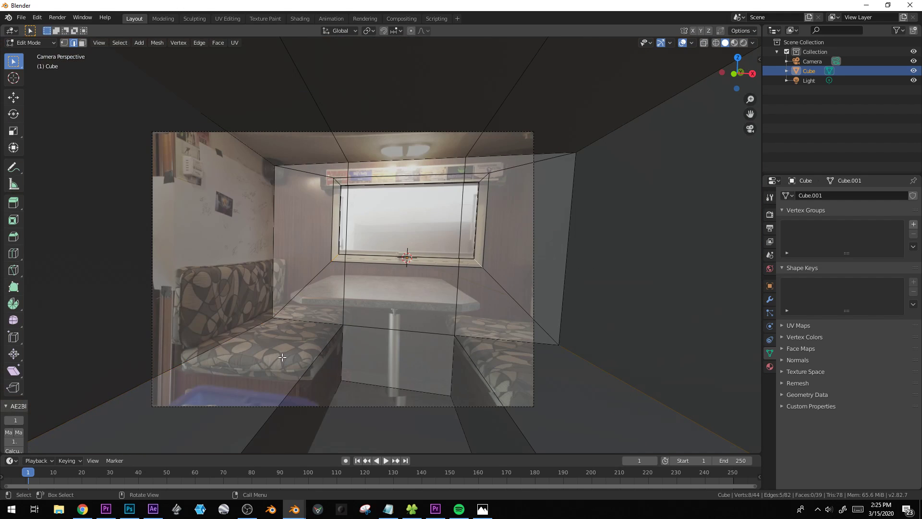
{"action": "scroll", "coordinate": [613, 377], "scroll_direction": "up", "scroll_amount": 3}
{"action": "key", "text": "ctrl+b"}
{"action": "left_click", "coordinate": [657, 375]}
Duplicate the narrow face along the bottom of the window recess and offset the copy along Z and Y
{"action": "left_click", "coordinate": [390, 272]}
{"action": "key", "text": "3"}
{"action": "left_click", "coordinate": [387, 270]}
{"action": "middle_click_drag", "start_coordinate": [589, 178], "coordinate": [551, 199]}
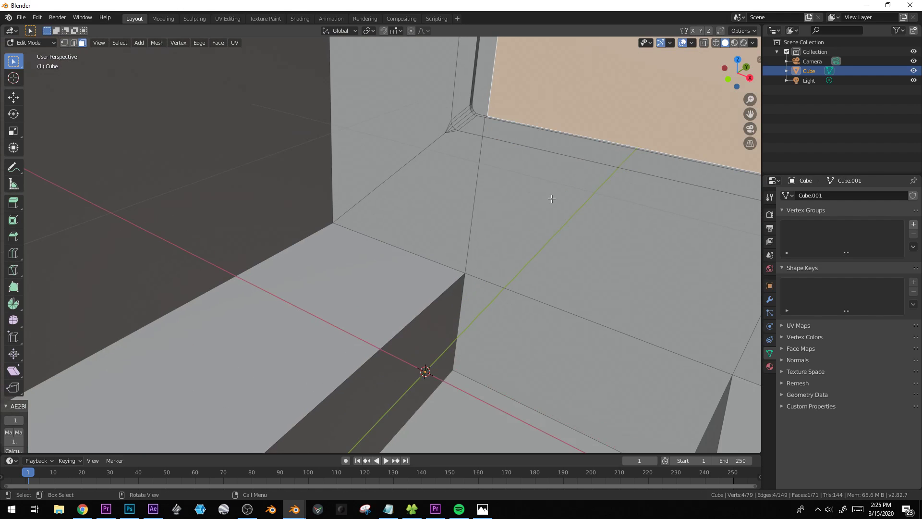
{"action": "left_click", "coordinate": [540, 131]}
{"action": "key", "text": "KP_Decimal"}
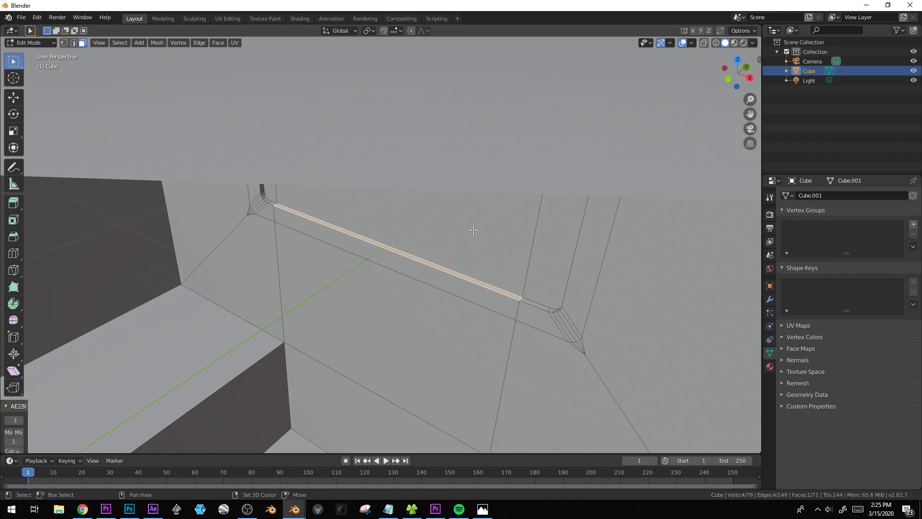
{"action": "scroll", "coordinate": [470, 231], "scroll_direction": "up", "scroll_amount": 2}
{"action": "key", "text": "shift+d"}
{"action": "key", "text": "z"}
{"action": "left_click", "coordinate": [463, 231]}
{"action": "key", "text": "g"}
{"action": "key", "text": "y"}
{"action": "left_click", "coordinate": [468, 231]}
Scale the duplicated strip about 1.24 times along X to span the window, and extrude it into a bar
{"action": "key", "text": "s"}
{"action": "key", "text": "x"}
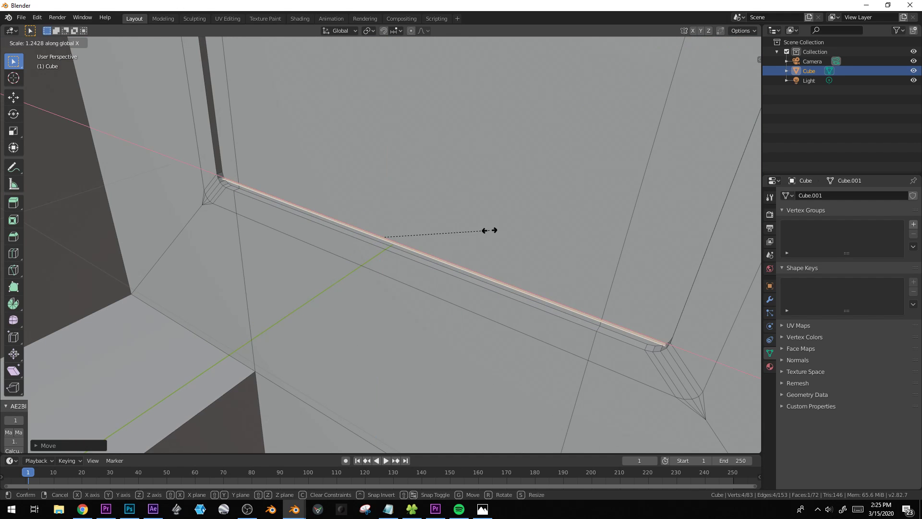
{"action": "left_click", "coordinate": [489, 230]}
{"action": "key", "text": "e"}
{"action": "left_click", "coordinate": [490, 222]}
Select the whole linked bar and move it along Z to match the window's lower rail in the photo
{"action": "key", "text": "ctrl+l"}
{"action": "key", "text": "KP_0"}
{"action": "scroll", "coordinate": [490, 221], "scroll_direction": "up", "scroll_amount": 3}
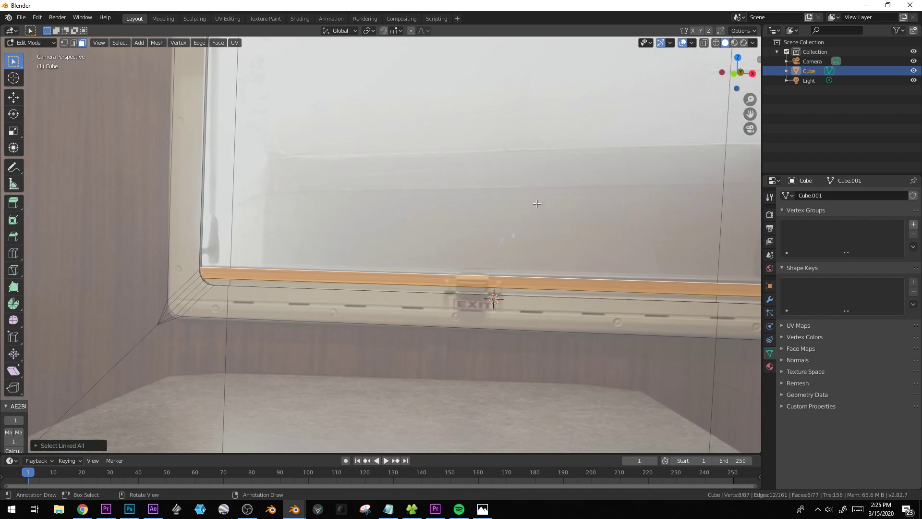
{"action": "key", "text": "g"}
{"action": "key", "text": "z"}
{"action": "left_click", "coordinate": [549, 200]}
Duplicate the rail bar and shrink the copy along X into a short block for the window latch
{"action": "middle_click_drag", "start_coordinate": [669, 192], "coordinate": [644, 215]}
{"action": "key", "text": "shift+d"}
{"action": "left_click", "coordinate": [643, 221]}
{"action": "key", "text": "s"}
{"action": "key", "text": "x"}
{"action": "left_click", "coordinate": [551, 270]}
{"action": "key", "text": "s"}
{"action": "key", "text": "x"}
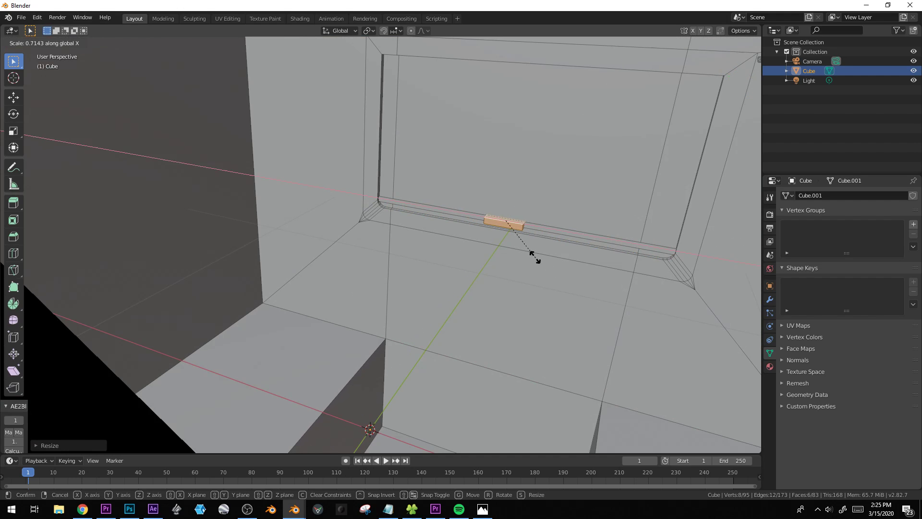
{"action": "left_click", "coordinate": [533, 256]}
Fit the short block over the photo's window latch by moving it along X and Z and scaling it along X
{"action": "key", "text": "KP_0"}
{"action": "scroll", "coordinate": [533, 256], "scroll_direction": "up", "scroll_amount": 3}
{"action": "key", "text": "g"}
{"action": "key", "text": "x"}
{"action": "left_click", "coordinate": [567, 265]}
{"action": "key", "text": "s"}
{"action": "key", "text": "x"}
{"action": "left_click", "coordinate": [619, 318]}
{"action": "key", "text": "g"}
{"action": "key", "text": "z"}
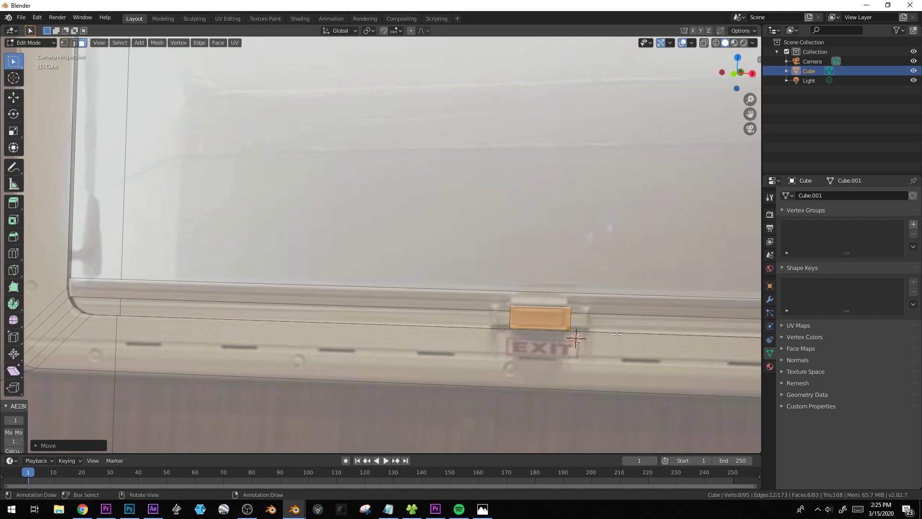
{"action": "left_click", "coordinate": [685, 341]}
Duplicate the latch block and scale the copy along Z, X and Y to form the latch's side pieces
{"action": "key", "text": "g"}
{"action": "left_click", "coordinate": [667, 344]}
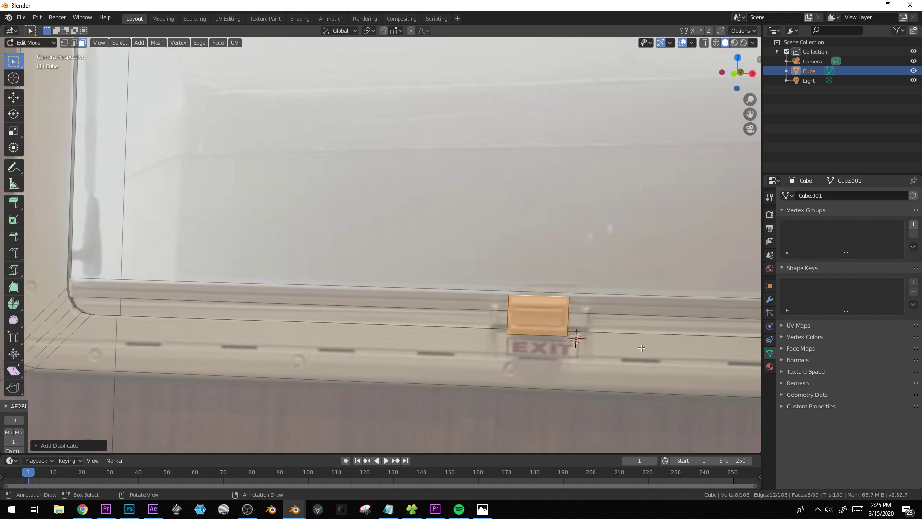
{"action": "key", "text": "s"}
{"action": "key", "text": "z"}
{"action": "left_click", "coordinate": [600, 340]}
{"action": "key", "text": "s"}
{"action": "key", "text": "x"}
{"action": "left_click", "coordinate": [651, 342]}
{"action": "key", "text": "s"}
{"action": "key", "text": "y"}
{"action": "left_click", "coordinate": [627, 342]}
{"action": "middle_click_drag", "start_coordinate": [602, 344], "coordinate": [520, 288]}
{"action": "key", "text": "KP_0"}
{"action": "key", "text": "alt+a"}
{"action": "scroll", "coordinate": [520, 343], "scroll_direction": "down", "scroll_amount": 5}
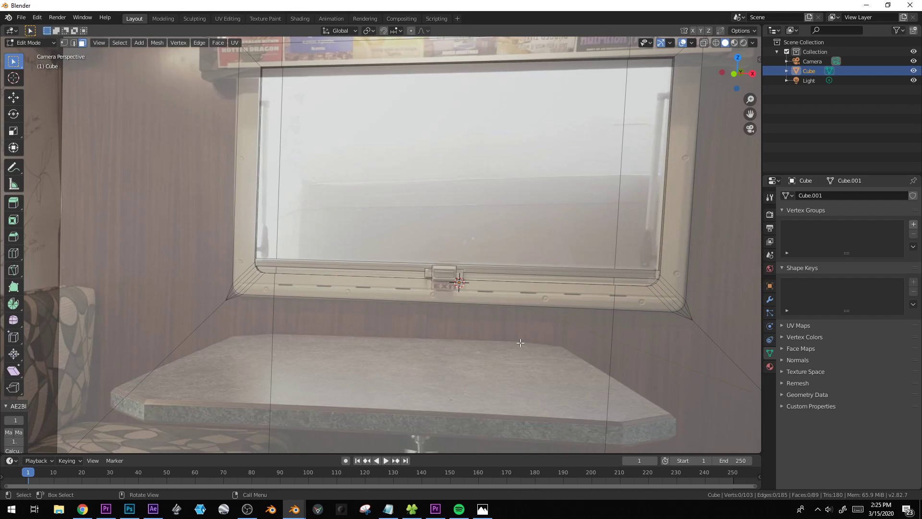
Add a horizontal loop cut on the back wall below the window, level with the table's back edge
{"action": "scroll", "coordinate": [520, 343], "scroll_direction": "down", "scroll_amount": 2}
{"action": "middle_click_drag", "start_coordinate": [363, 315], "coordinate": [371, 300], "text": "shift"}
{"action": "key", "text": "ctrl+r"}
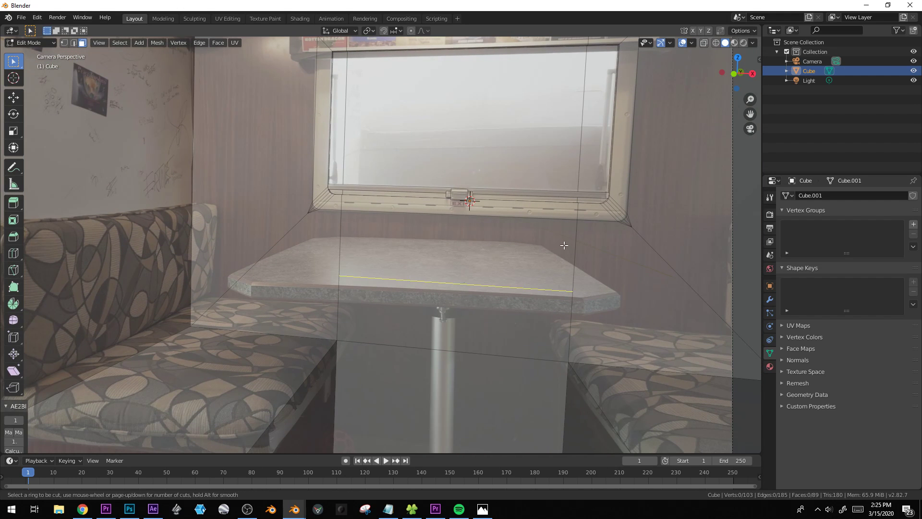
{"action": "left_click", "coordinate": [564, 246]}
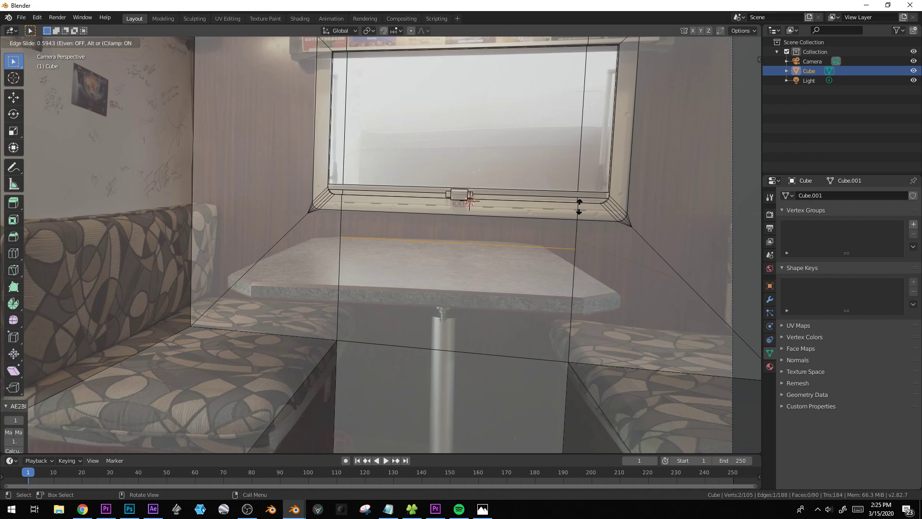
{"action": "left_click", "coordinate": [579, 207]}
Duplicate the new horizontal edge, then scale and move the copy onto the table's back edge in the photo
{"action": "key", "text": "shift+d"}
{"action": "key", "text": "x"}
{"action": "left_click", "coordinate": [582, 262]}
{"action": "key", "text": "s"}
{"action": "left_click", "coordinate": [570, 265]}
{"action": "key", "text": "g"}
{"action": "left_click", "coordinate": [608, 272]}
{"action": "key", "text": "r"}
{"action": "key", "text": "g"}
{"action": "key", "text": "z"}
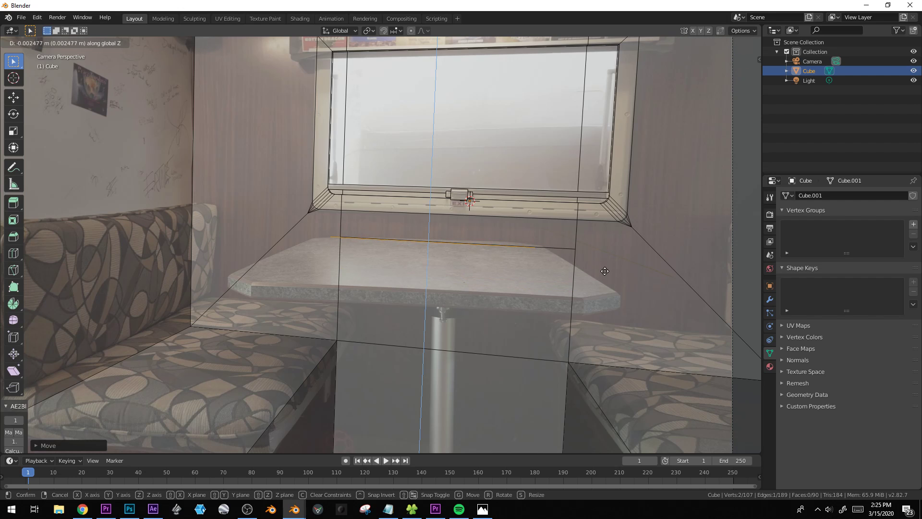
{"action": "left_click", "coordinate": [609, 272]}
Extrude the edge at the table's back and move the new edge along Y to the table's front edge in the photo
{"action": "key", "text": "e"}
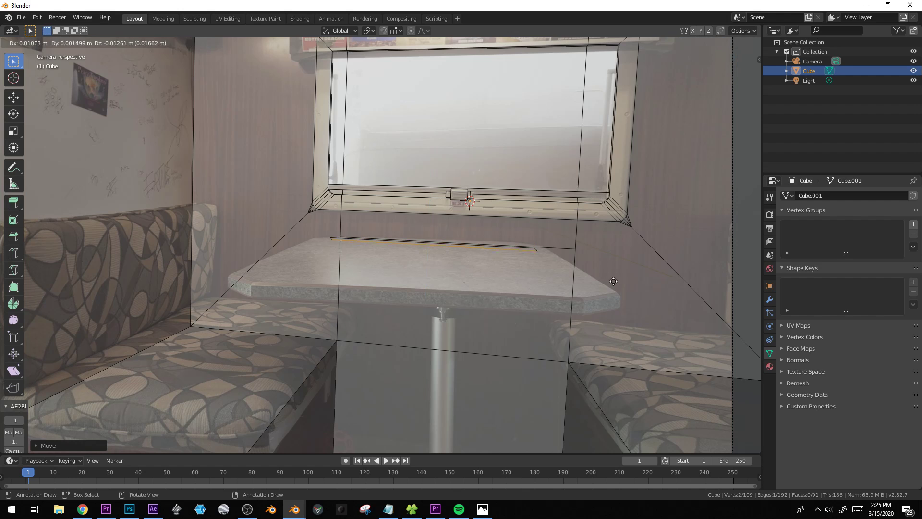
{"action": "left_click", "coordinate": [611, 282]}
{"action": "middle_click_drag", "start_coordinate": [612, 282], "coordinate": [491, 262]}
{"action": "key", "text": "g"}
{"action": "key", "text": "y"}
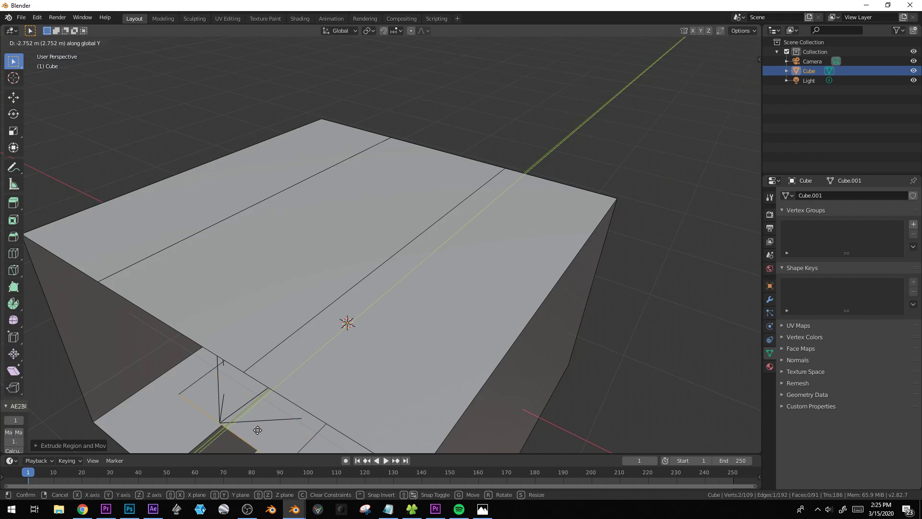
{"action": "left_click", "coordinate": [314, 393]}
{"action": "middle_click_drag", "start_coordinate": [314, 393], "coordinate": [539, 334]}
{"action": "key", "text": "KP_0"}
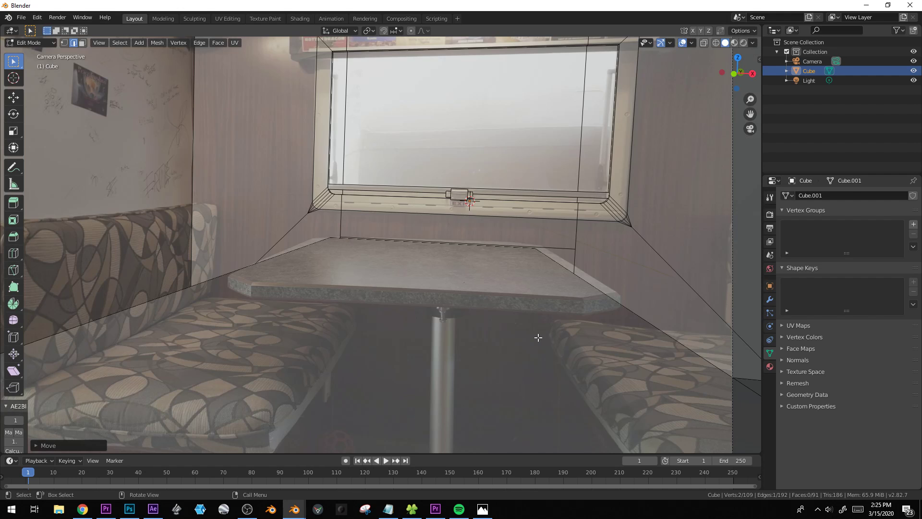
{"action": "key", "text": "g"}
{"action": "key", "text": "y"}
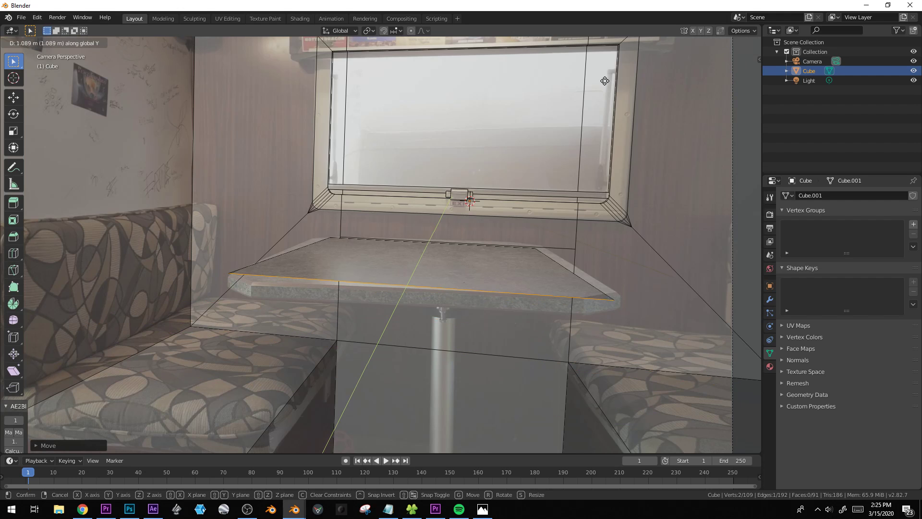
{"action": "left_click", "coordinate": [606, 83]}
Try to rotate the camera slightly to align the model better with the photo
{"action": "key", "text": "Tab"}
{"action": "scroll", "coordinate": [625, 164], "scroll_direction": "down", "scroll_amount": 3}
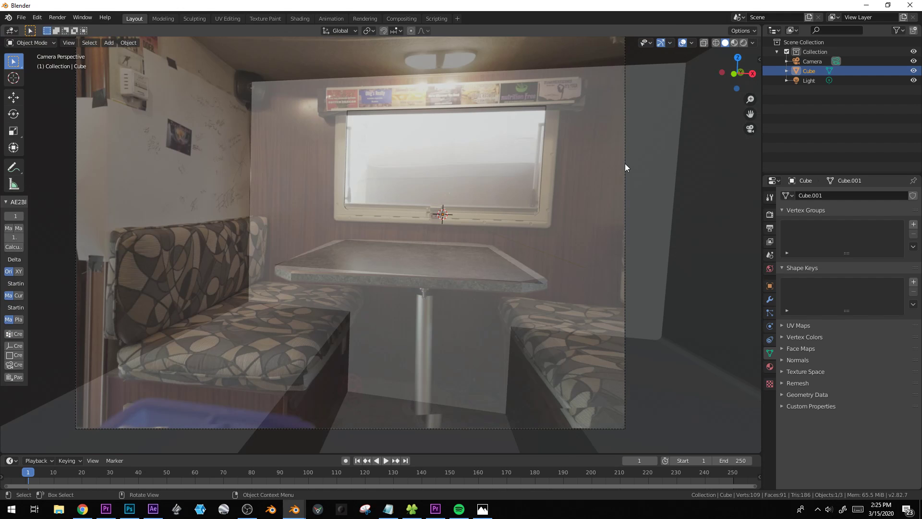
{"action": "left_click", "coordinate": [624, 163]}
{"action": "key", "text": "r"}
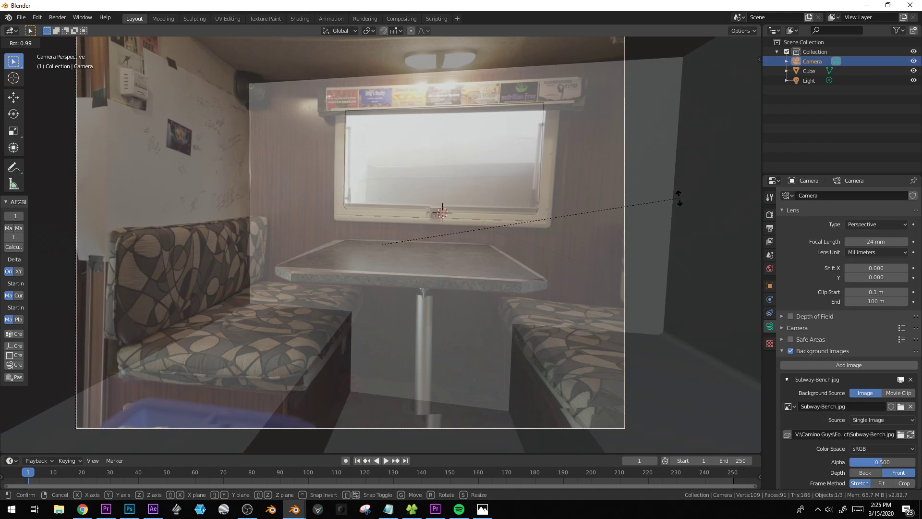
{"action": "left_click", "coordinate": [678, 195]}
{"action": "scroll", "coordinate": [604, 253], "scroll_direction": "up", "scroll_amount": 2}
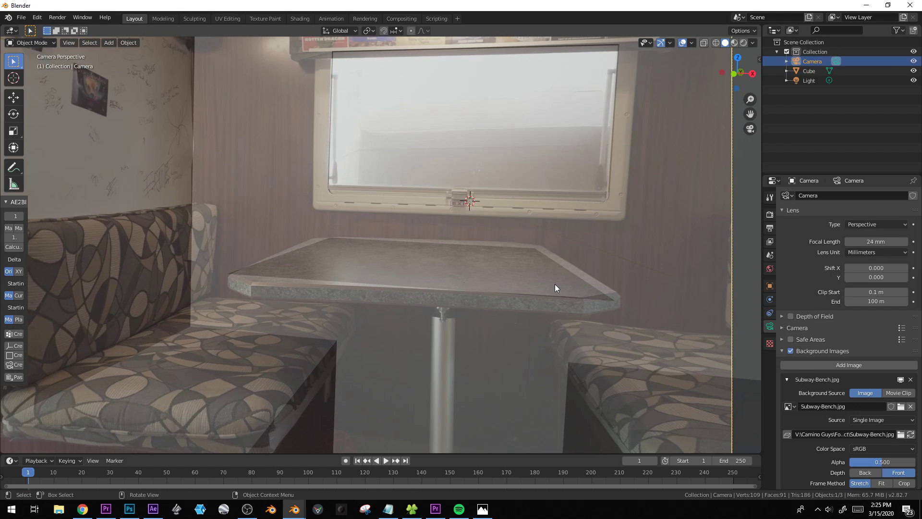
{"action": "left_click", "coordinate": [558, 284]}
{"action": "key", "text": "Tab"}
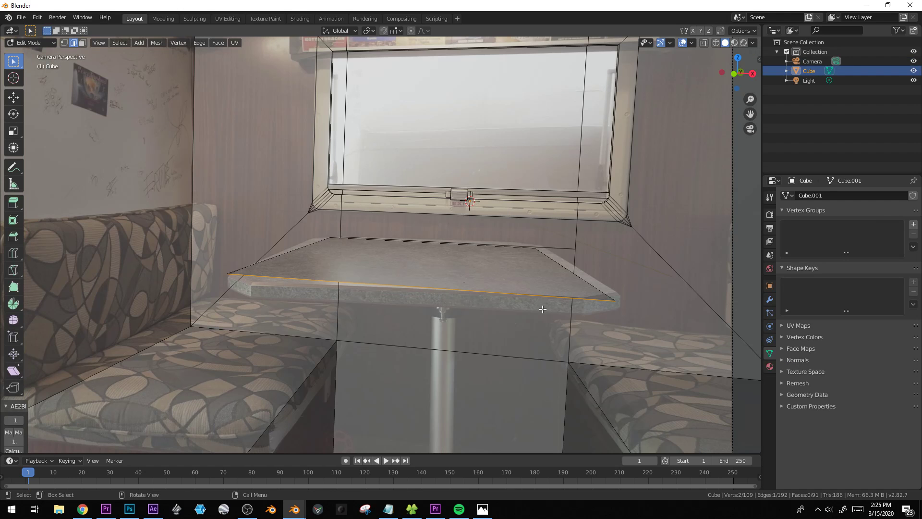
{"action": "scroll", "coordinate": [420, 313], "scroll_direction": "down", "scroll_amount": 1}
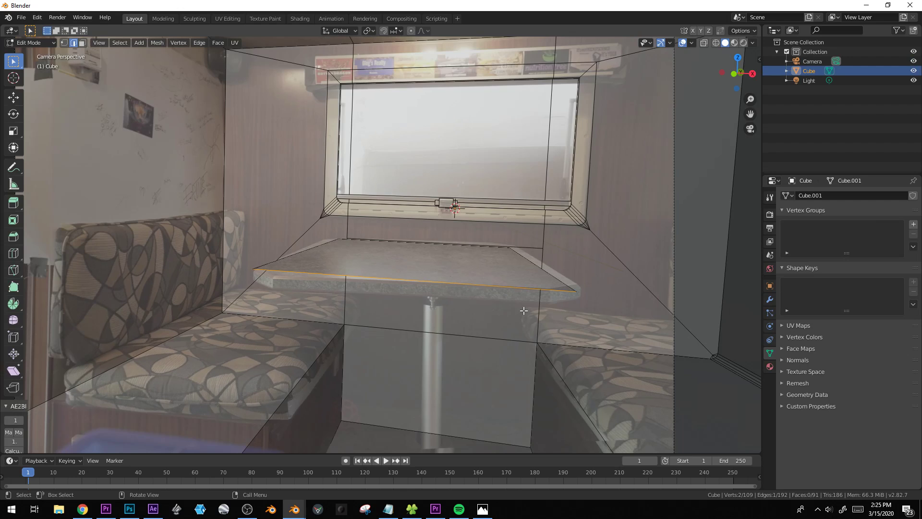
{"action": "scroll", "coordinate": [523, 310], "scroll_direction": "up", "scroll_amount": 1}
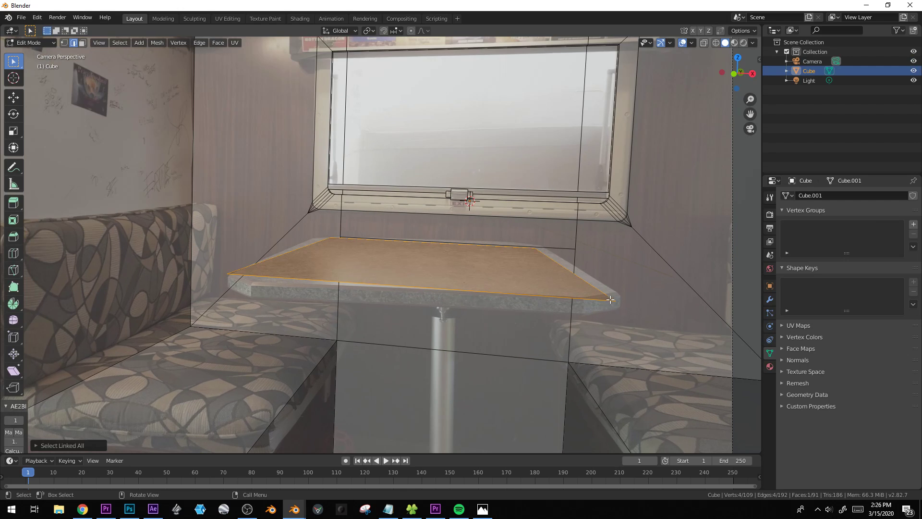
Widen the tabletop face by moving its two side edges outward along X to the table's sides in the photo
{"action": "left_click", "coordinate": [574, 279]}
{"action": "key", "text": "g"}
{"action": "key", "text": "x"}
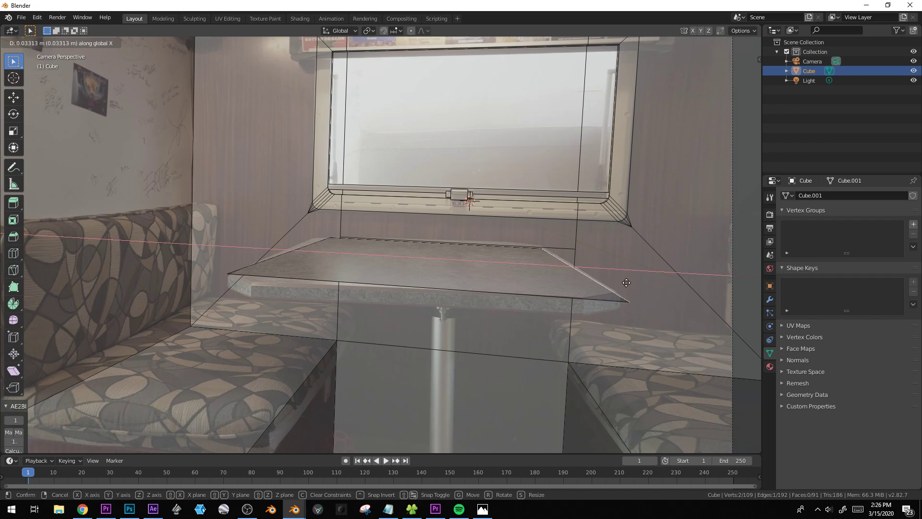
{"action": "left_click", "coordinate": [625, 282]}
{"action": "left_click", "coordinate": [290, 267]}
{"action": "left_click", "coordinate": [279, 257]}
{"action": "key", "text": "g"}
{"action": "key", "text": "x"}
{"action": "left_click", "coordinate": [262, 255]}
{"action": "left_click", "coordinate": [336, 274]}
{"action": "key", "text": "e"}
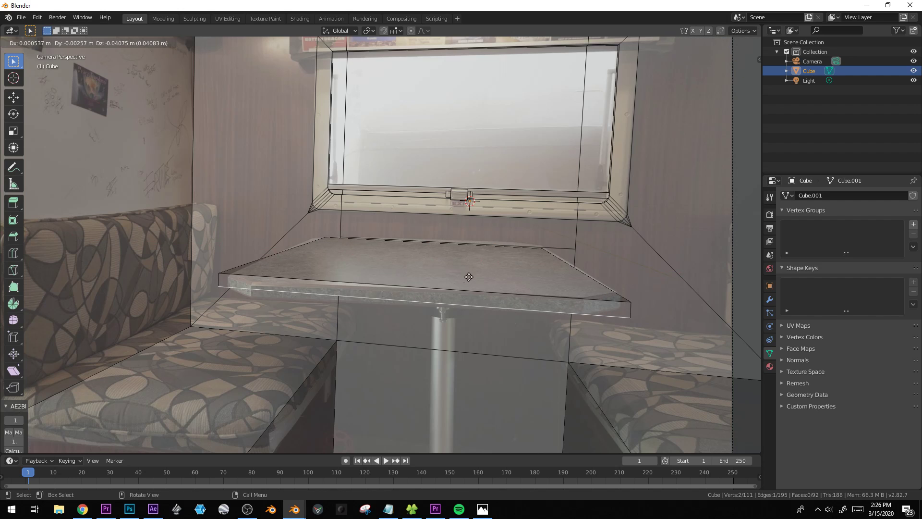
{"action": "right_click", "coordinate": [471, 277]}
{"action": "key", "text": "ctrl+z"}
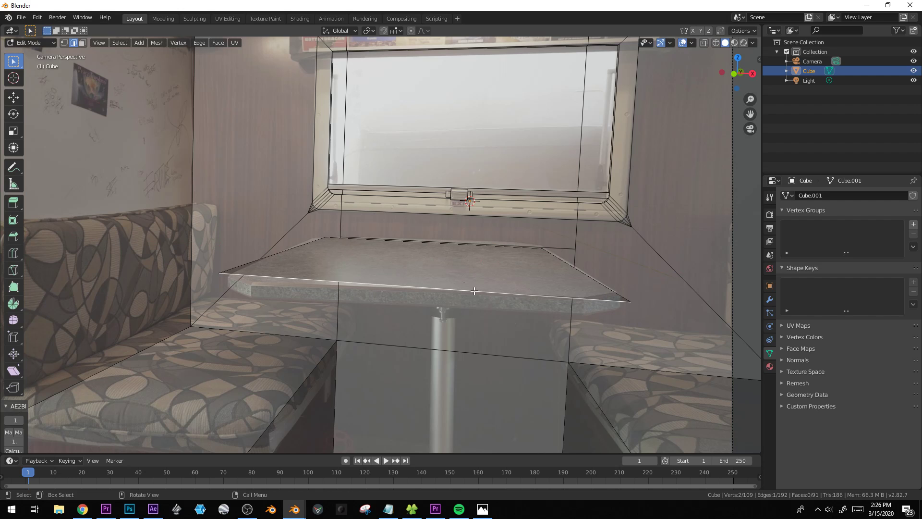
Extrude the tabletop face downward to give the table the thickness seen in the photo
{"action": "key", "text": "3"}
{"action": "left_click", "coordinate": [444, 276]}
{"action": "key", "text": "e"}
{"action": "left_click", "coordinate": [439, 264]}
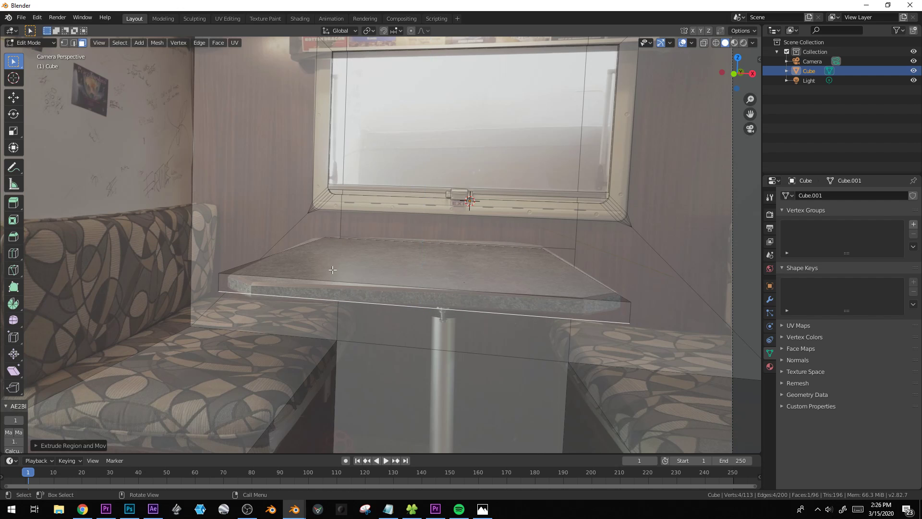
Apply the object's scale and bevel the tabletop's four vertical corner edges by about 0.131 m with one segment
{"action": "key", "text": "2"}
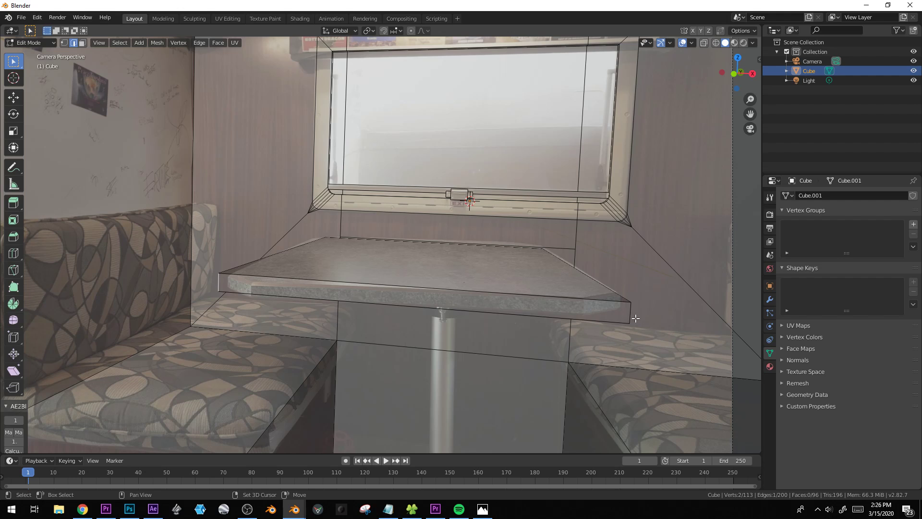
{"action": "left_click", "coordinate": [543, 263], "text": "shift"}
{"action": "key", "text": "alt+z"}
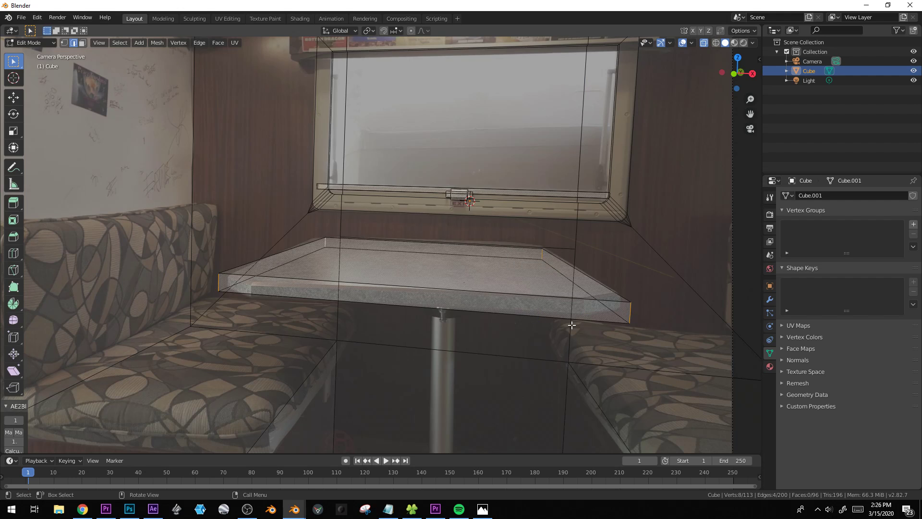
{"action": "key", "text": "Tab"}
{"action": "key", "text": "ctrl+a"}
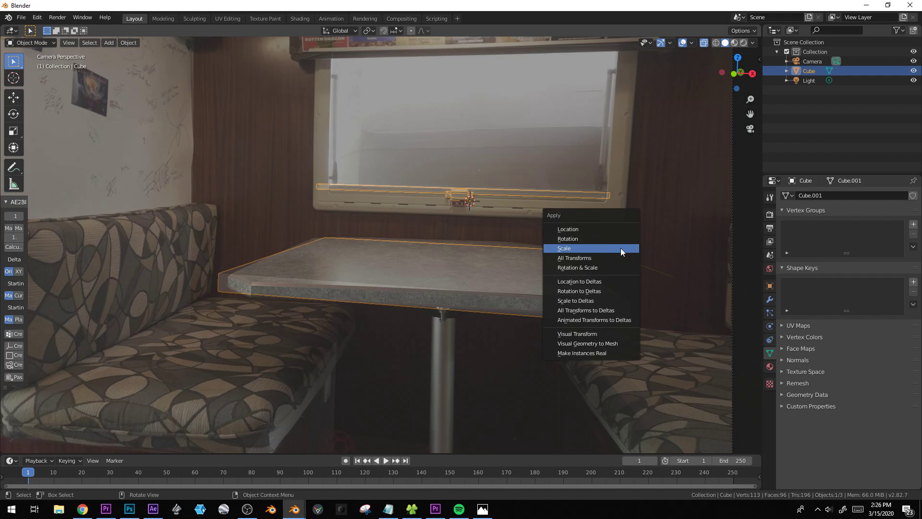
{"action": "left_click", "coordinate": [621, 247]}
{"action": "key", "text": "Tab"}
{"action": "key", "text": "ctrl+b"}
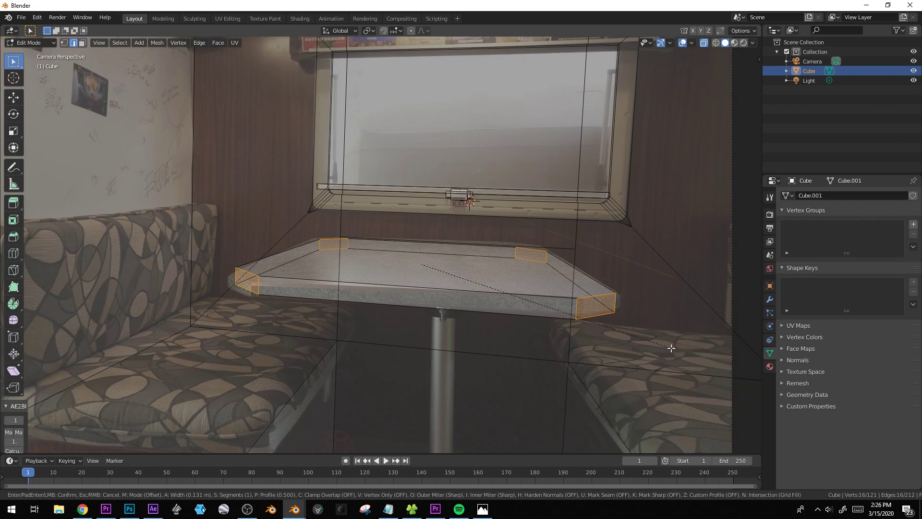
{"action": "left_click", "coordinate": [672, 348]}
Resize the whole tabletop slightly and move it along Z to fit the photo
{"action": "key", "text": "a"}
{"action": "key", "text": "g"}
{"action": "key", "text": "z"}
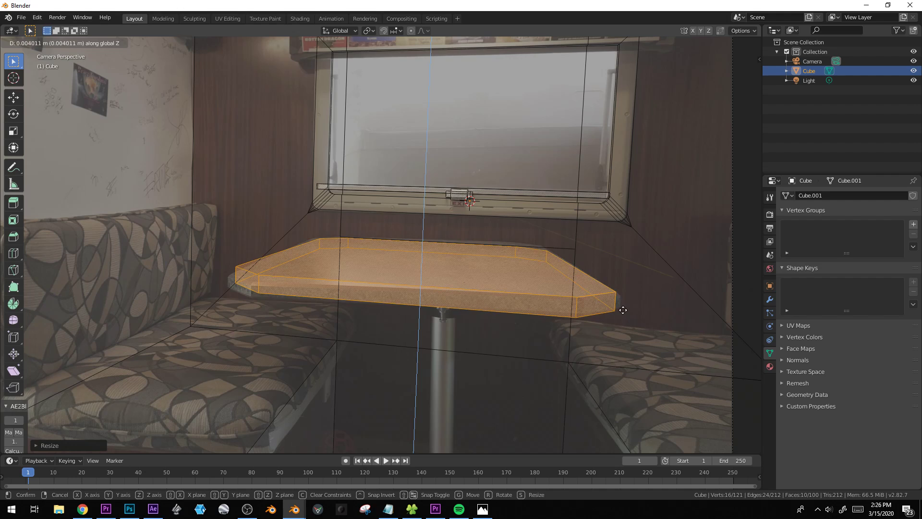
{"action": "left_click", "coordinate": [623, 310]}
Duplicate the back wall's vertical corner edge, fit it to the bench backrest's far end, and extrude it along X to the wall
{"action": "scroll", "coordinate": [597, 322], "scroll_direction": "down", "scroll_amount": 3}
{"action": "left_click", "coordinate": [304, 229]}
{"action": "scroll", "coordinate": [314, 236], "scroll_direction": "up", "scroll_amount": 2}
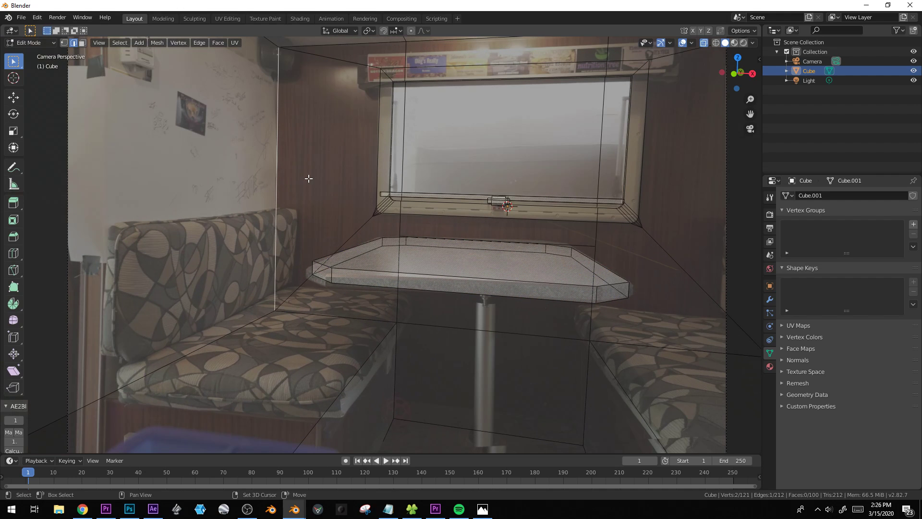
{"action": "key", "text": "s"}
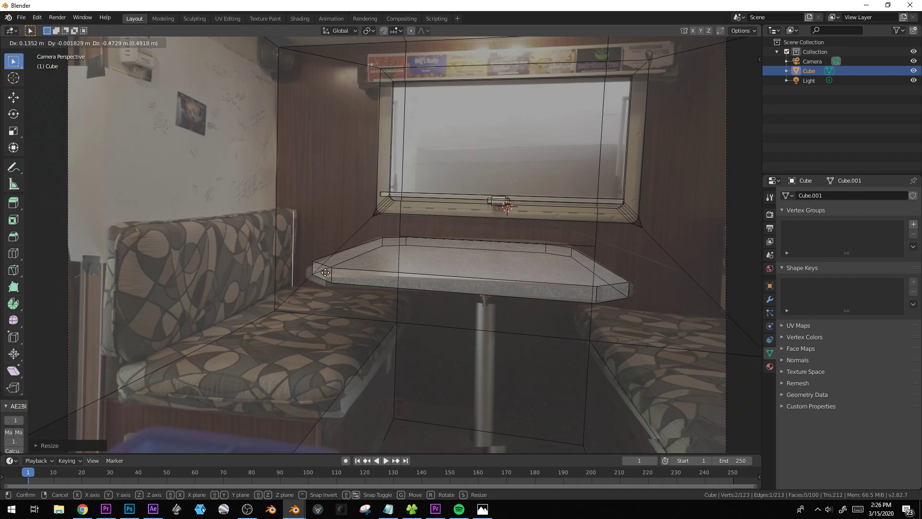
{"action": "left_click", "coordinate": [325, 272]}
{"action": "key", "text": "e"}
{"action": "key", "text": "x"}
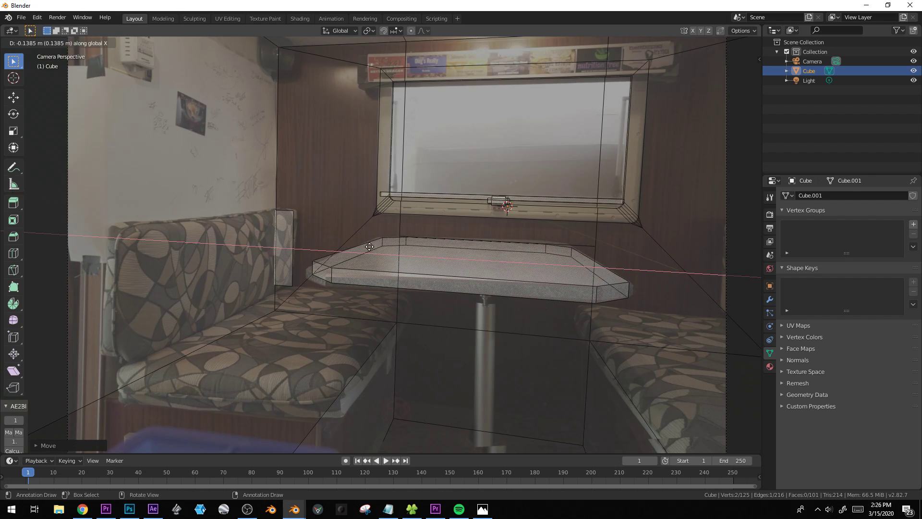
{"action": "left_click", "coordinate": [371, 247]}
Extrude the backrest face about 1.44 m along its normal and adjust its near end along Z, X and Y
{"action": "key", "text": "e"}
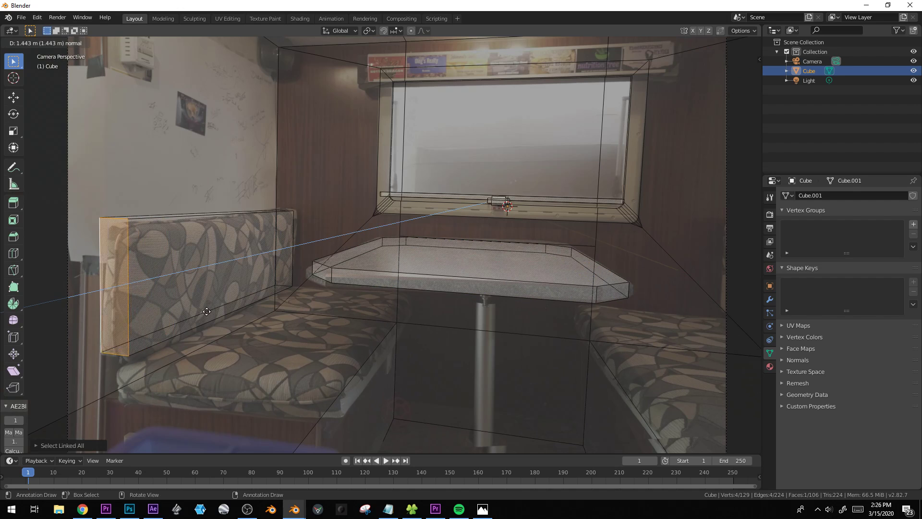
{"action": "left_click", "coordinate": [208, 312]}
{"action": "key", "text": "g"}
{"action": "key", "text": "z"}
{"action": "left_click", "coordinate": [215, 322]}
{"action": "key", "text": "g"}
{"action": "key", "text": "x"}
{"action": "left_click", "coordinate": [210, 278]}
{"action": "key", "text": "g"}
{"action": "key", "text": "y"}
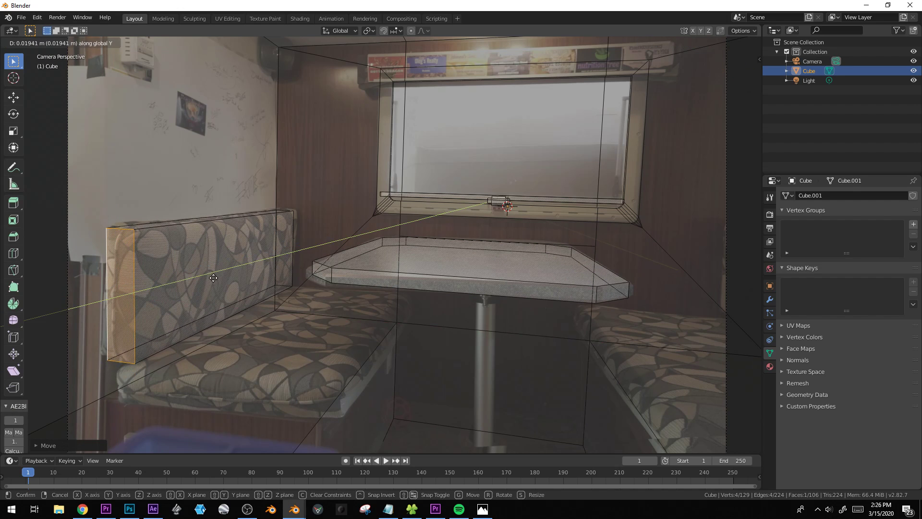
{"action": "left_click", "coordinate": [214, 279]}
Bevel all backrest cushion edges by about 0.0345 m with three segments and rescale the cushion to fit the photo
{"action": "scroll", "coordinate": [215, 278], "scroll_direction": "up", "scroll_amount": 1}
{"action": "middle_click_drag", "start_coordinate": [243, 256], "coordinate": [294, 253], "text": "shift"}
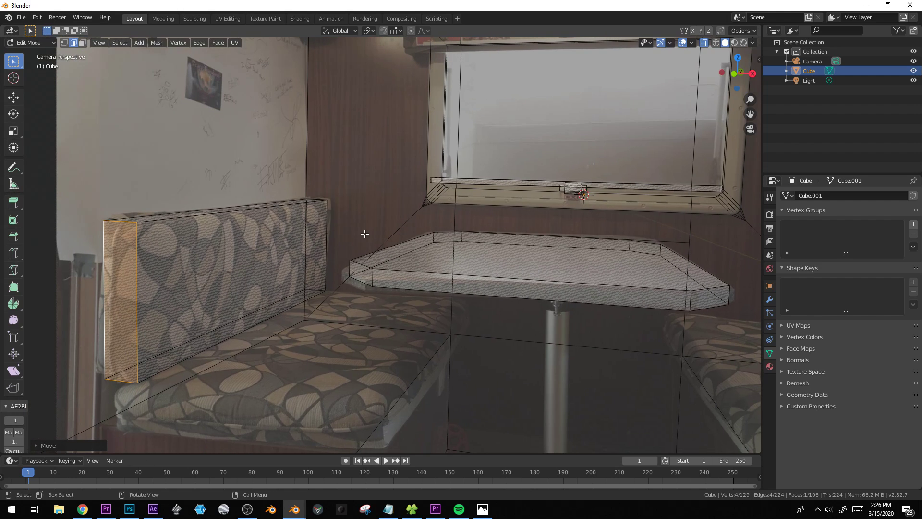
{"action": "key", "text": "ctrl+l"}
{"action": "key", "text": "ctrl+b"}
{"action": "scroll", "coordinate": [372, 233], "scroll_direction": "up", "scroll_amount": 2}
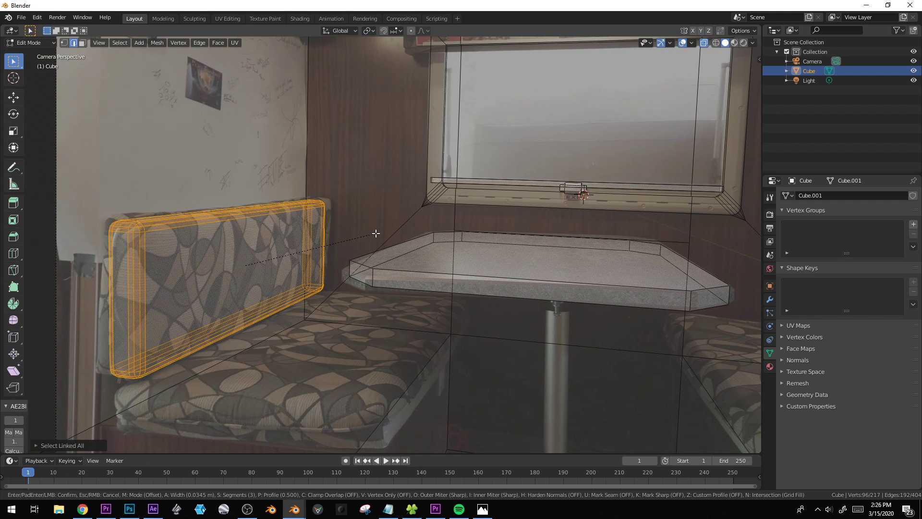
{"action": "left_click", "coordinate": [376, 233]}
{"action": "key", "text": "s"}
{"action": "left_click", "coordinate": [378, 232]}
Duplicate the backrest cushion in place and rotate the copy 90 degrees about Y to lay it flat
{"action": "key", "text": "shift+d"}
{"action": "right_click", "coordinate": [376, 232]}
{"action": "key", "text": "r"}
{"action": "key", "text": "y"}
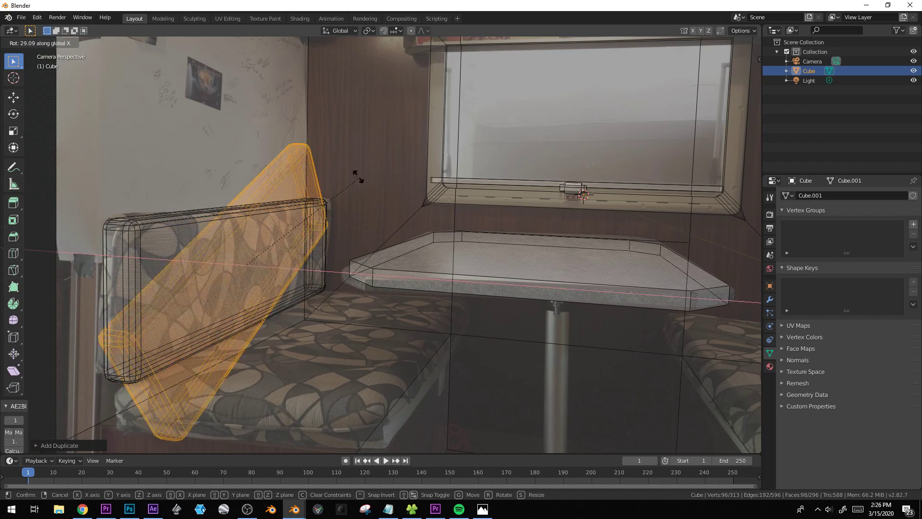
{"action": "type", "text": "90"}
{"action": "left_click", "coordinate": [333, 171]}
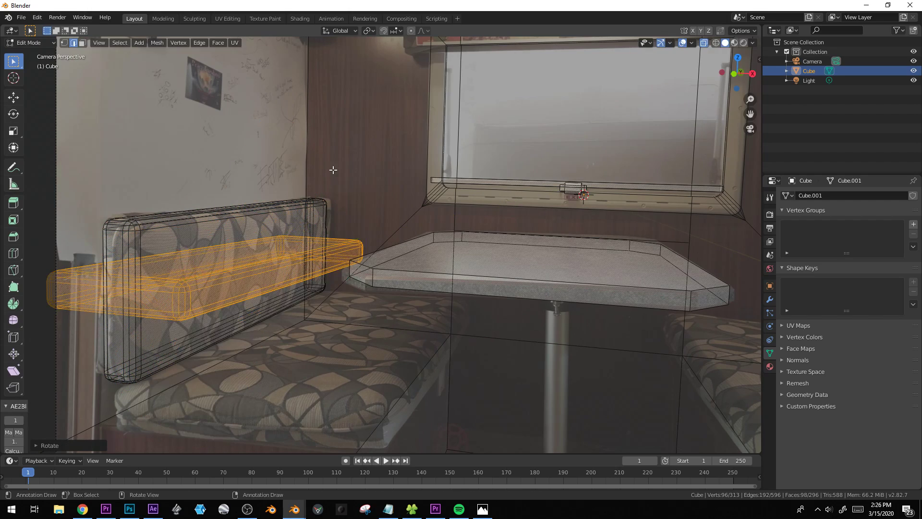
Move the flat cushion copy along Z and Y down onto the bench seat
{"action": "key", "text": "g"}
{"action": "key", "text": "z"}
{"action": "left_click", "coordinate": [375, 331]}
{"action": "middle_click_drag", "start_coordinate": [375, 332], "coordinate": [420, 252], "text": "shift"}
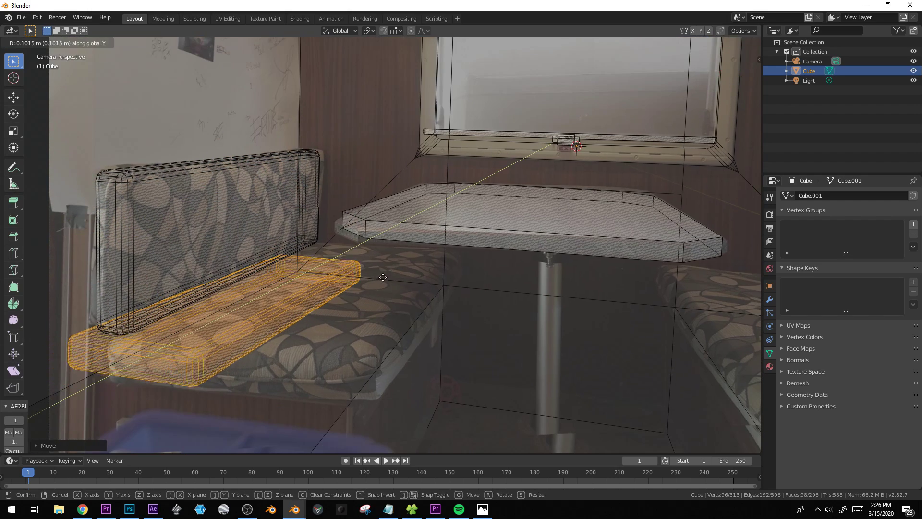
{"action": "key", "text": "KP_0"}
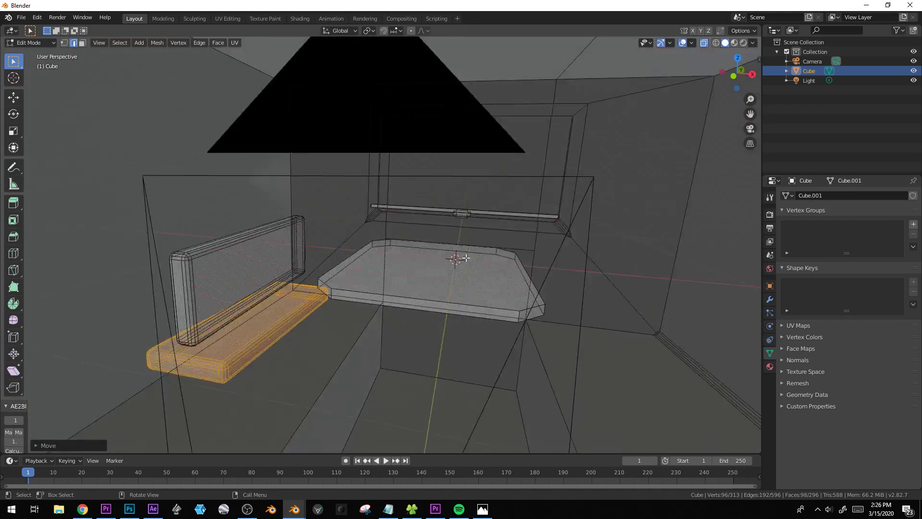
Scale the seat cushion and move it along Z and X towards the seat in the photo
{"action": "key", "text": "s"}
{"action": "key", "text": "z"}
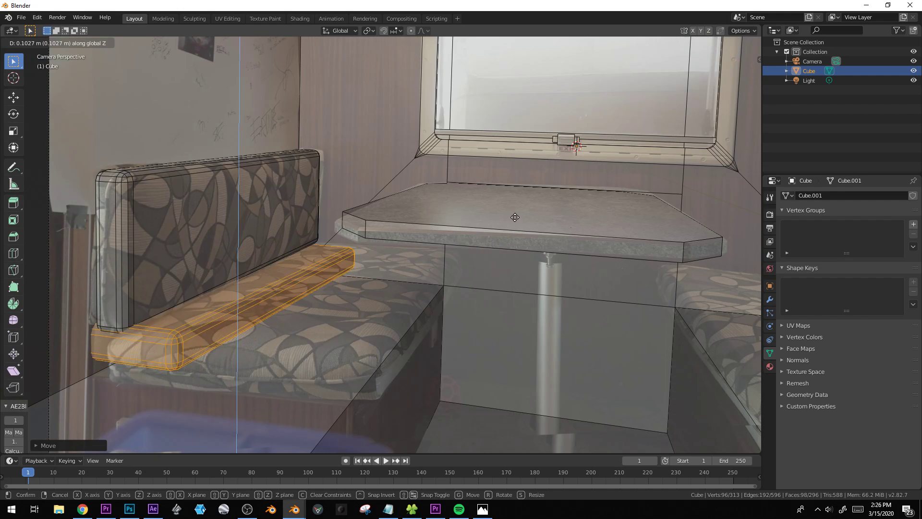
{"action": "left_click", "coordinate": [374, 262]}
{"action": "key", "text": "g"}
{"action": "key", "text": "z"}
{"action": "left_click", "coordinate": [353, 288]}
{"action": "key", "text": "g"}
{"action": "key", "text": "x"}
{"action": "left_click", "coordinate": [422, 325]}
Scale the seat cushion along X by about 1.76, then align it with an X move and a Z rotation
{"action": "key", "text": "s"}
{"action": "key", "text": "x"}
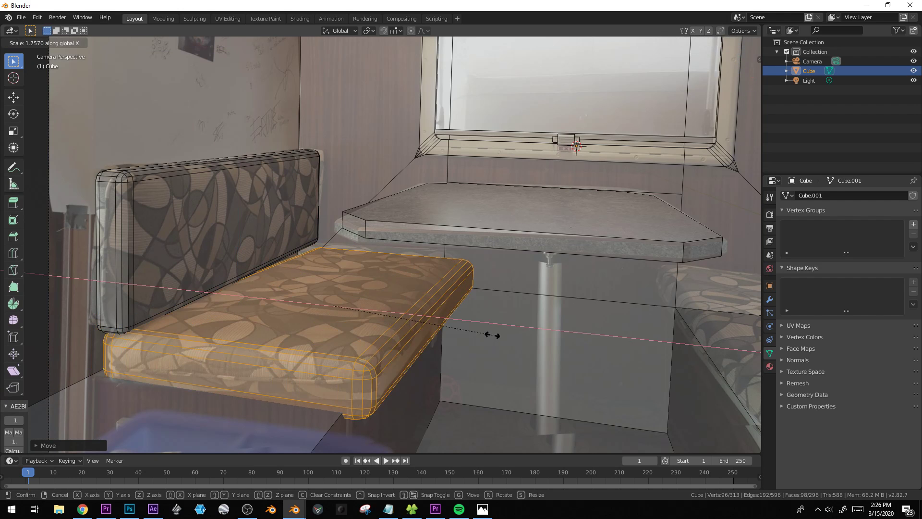
{"action": "left_click", "coordinate": [498, 331]}
{"action": "key", "text": "g"}
{"action": "key", "text": "x"}
{"action": "left_click", "coordinate": [490, 329]}
{"action": "key", "text": "r"}
{"action": "key", "text": "z"}
{"action": "left_click", "coordinate": [529, 330]}
Fine-fit the seat cushion by scaling it, moving it along Y and Z, and rotating it about 1.3 degrees around Z
{"action": "key", "text": "s"}
{"action": "left_click", "coordinate": [522, 324]}
{"action": "key", "text": "g"}
{"action": "key", "text": "x"}
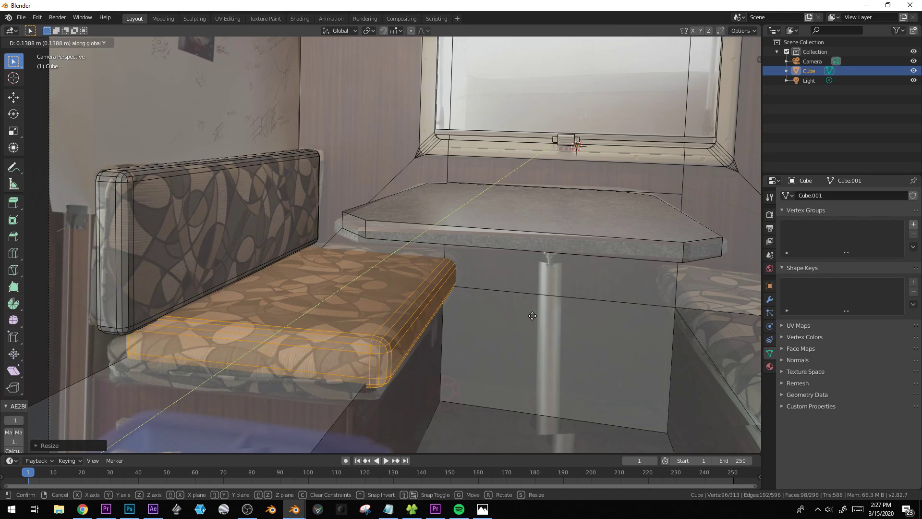
{"action": "left_click", "coordinate": [523, 322]}
{"action": "key", "text": "g"}
{"action": "key", "text": "z"}
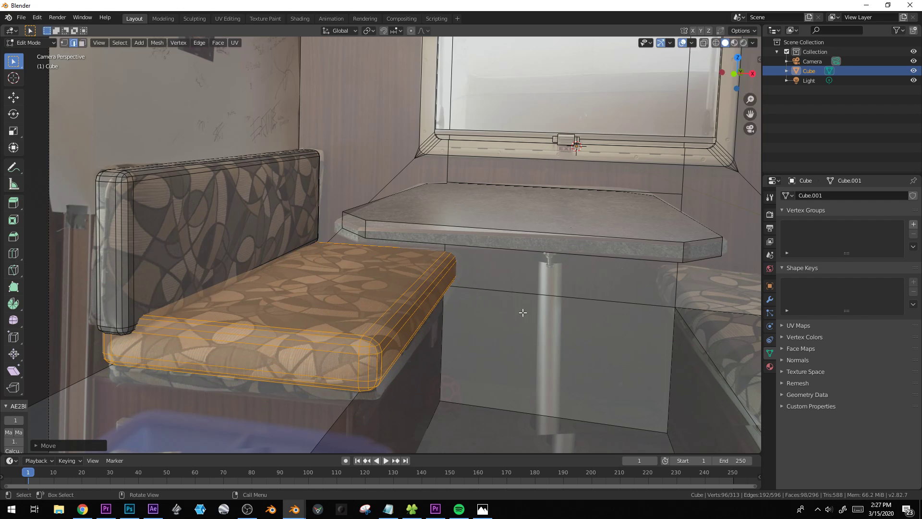
{"action": "left_click", "coordinate": [538, 311]}
{"action": "key", "text": "r"}
{"action": "left_click", "coordinate": [543, 310]}
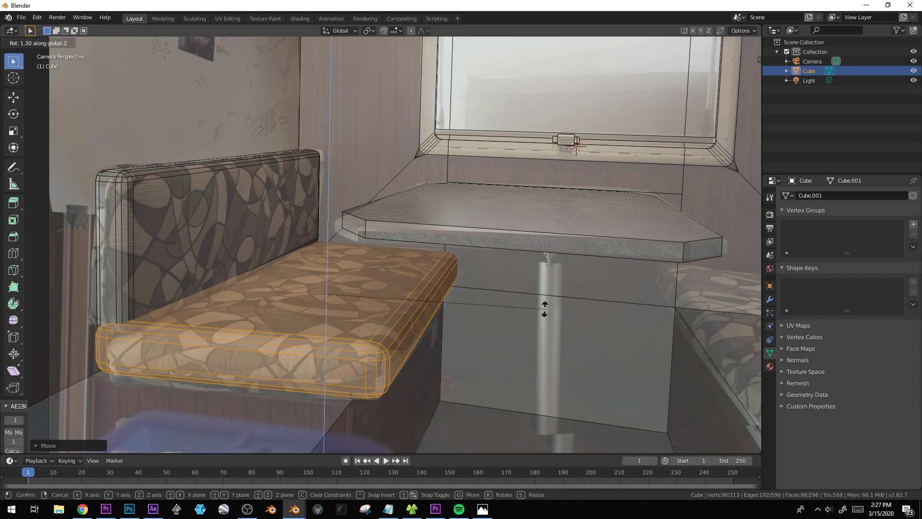
Pull the seat cushion's rear outer corner to the photo's outline using proportional editing limited to connected geometry
{"action": "key", "text": "Tab"}
{"action": "key", "text": "1"}
{"action": "left_click", "coordinate": [106, 351]}
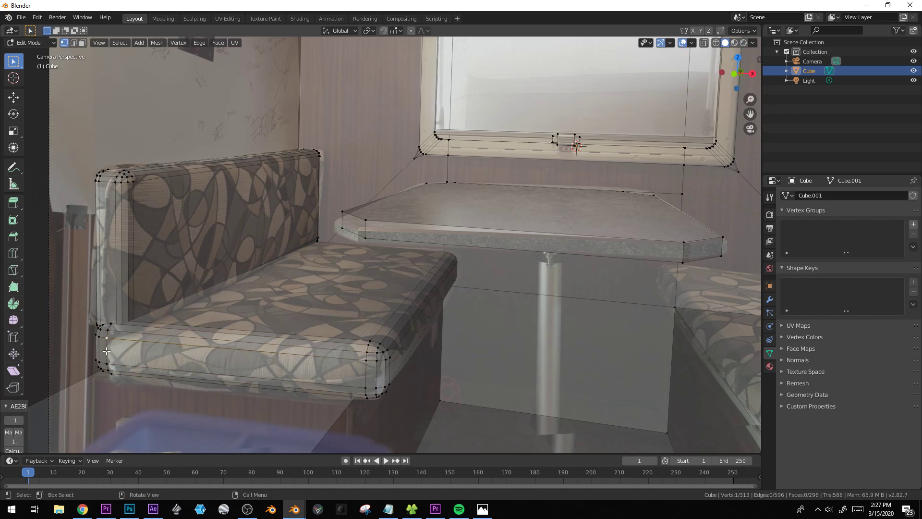
{"action": "key", "text": "g"}
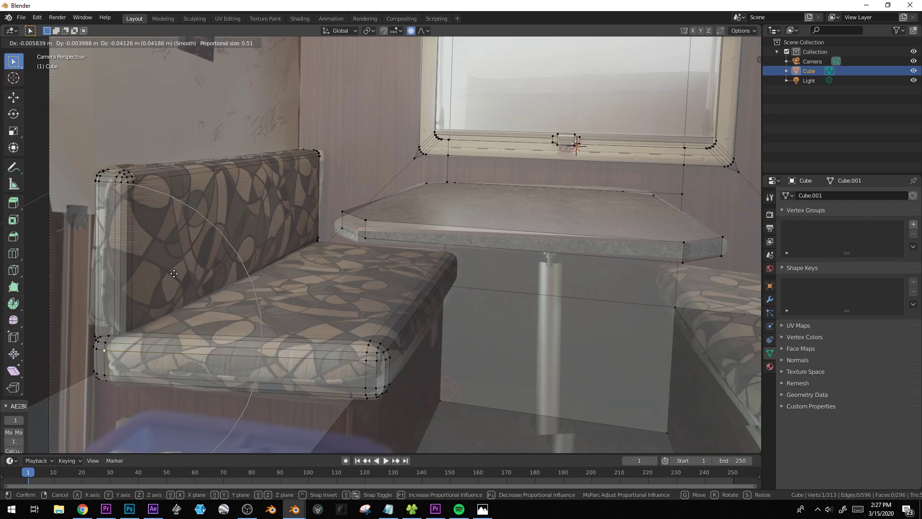
{"action": "key", "text": "Escape"}
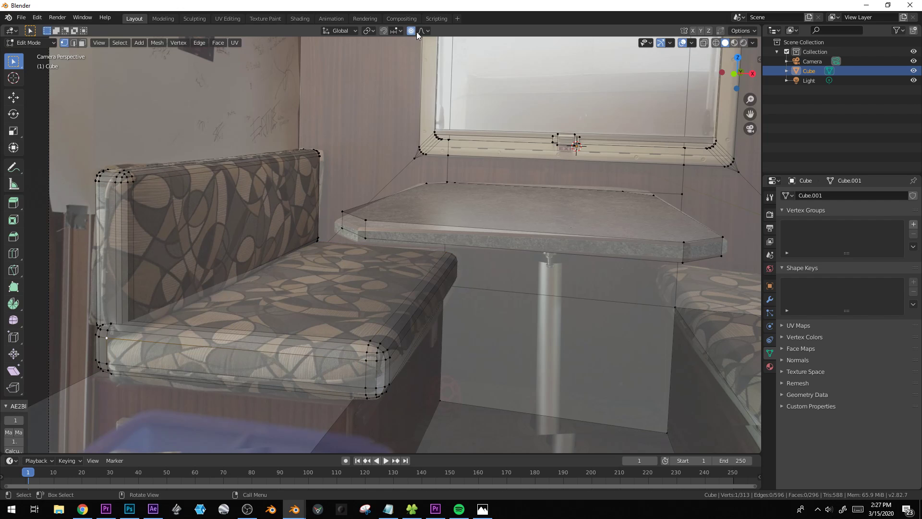
{"action": "left_click", "coordinate": [421, 31]}
{"action": "key", "text": "g"}
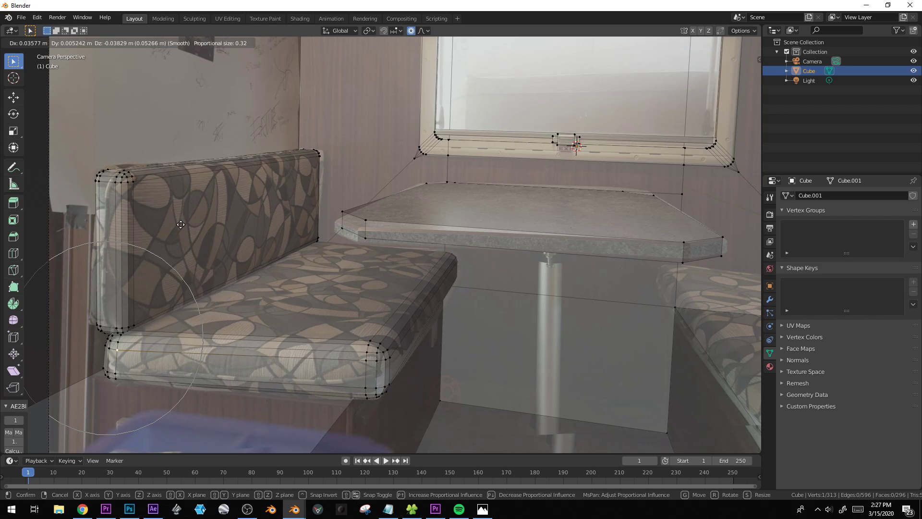
{"action": "left_click", "coordinate": [182, 224]}
Adjust the near corners of the backrest cushion to the photo with proportional editing, shrinking the influence to about 0.08
{"action": "key", "text": "g"}
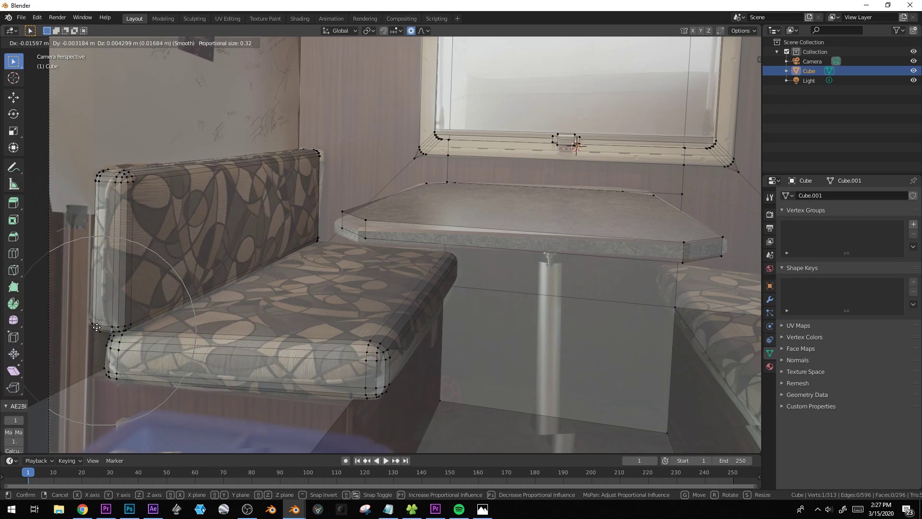
{"action": "left_click", "coordinate": [126, 183]}
{"action": "left_click", "coordinate": [99, 174]}
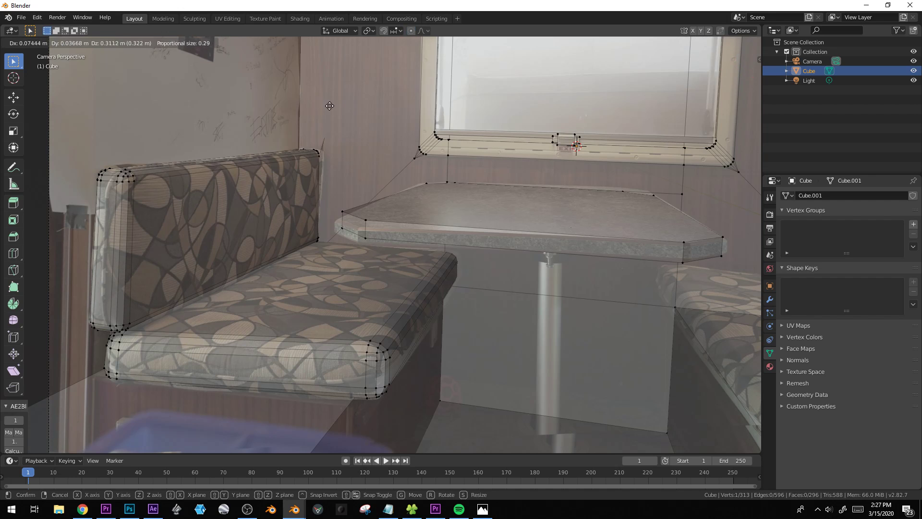
{"action": "left_click", "coordinate": [125, 173]}
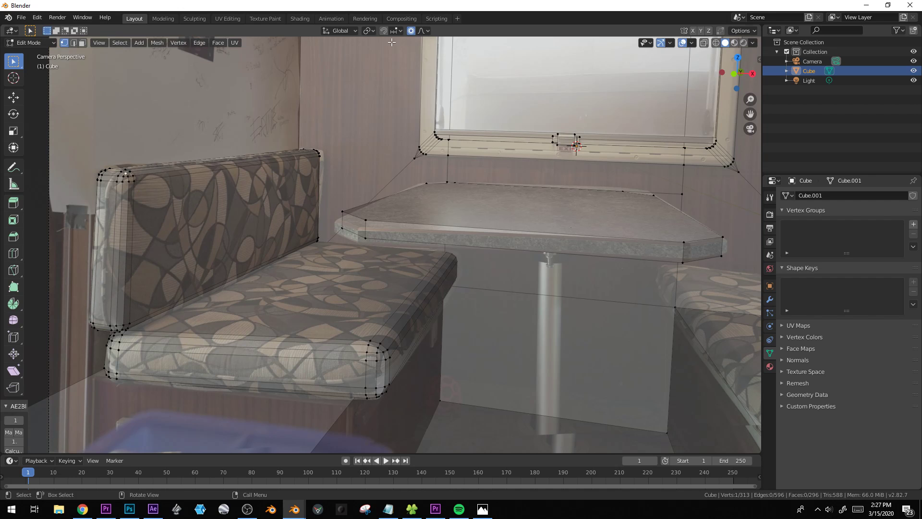
{"action": "left_click", "coordinate": [422, 30]}
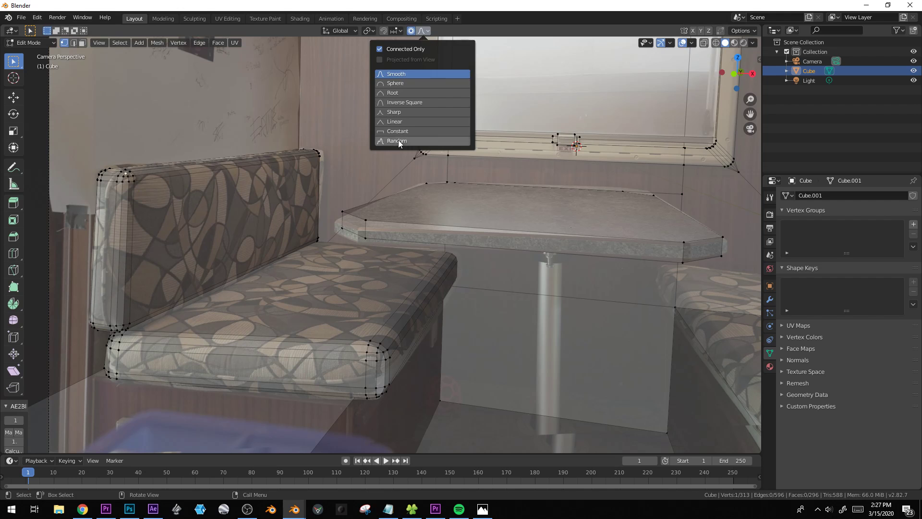
{"action": "key", "text": "g"}
{"action": "scroll", "coordinate": [125, 81], "scroll_direction": "up", "scroll_amount": 15}
{"action": "scroll", "coordinate": [117, 145], "scroll_direction": "up", "scroll_amount": 11}
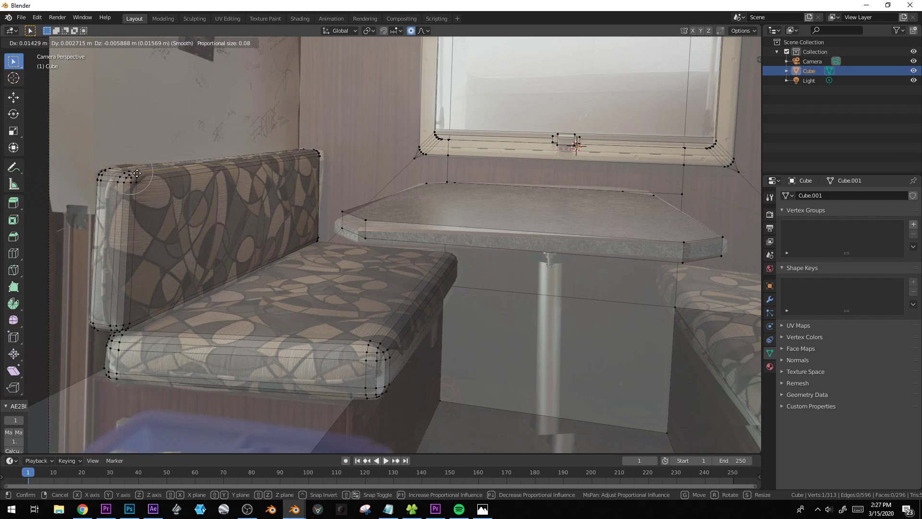
{"action": "left_click", "coordinate": [145, 173]}
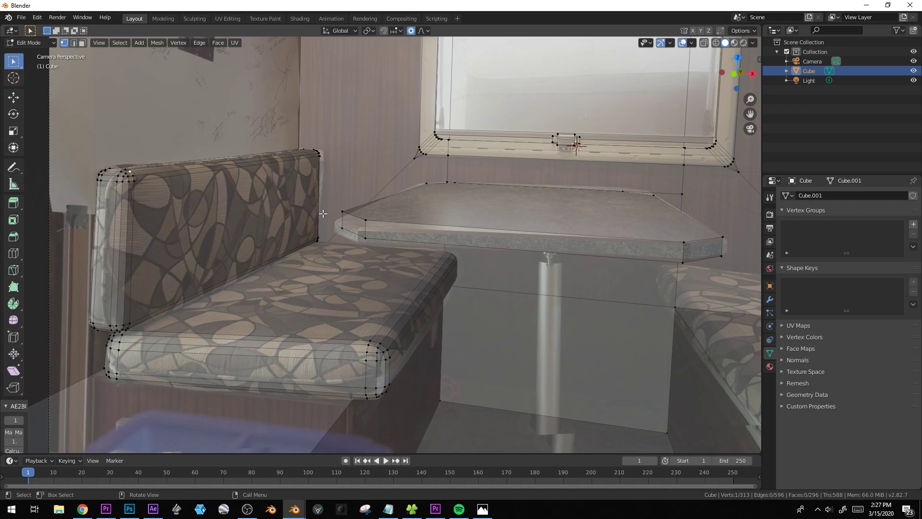
Move the backrest's far upper corner about 0.04 m and adjust the seat cushion's lower front corner to the photo
{"action": "left_click", "coordinate": [322, 157]}
{"action": "key", "text": "g"}
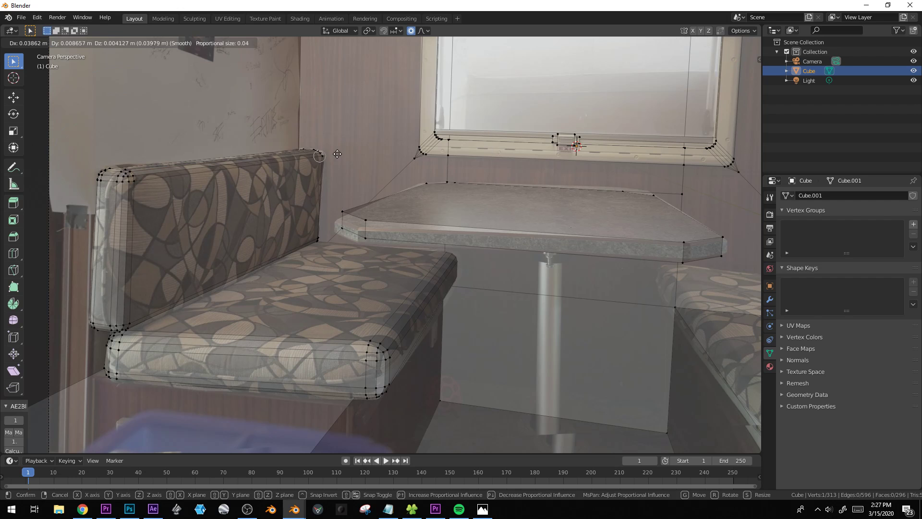
{"action": "left_click", "coordinate": [337, 153]}
{"action": "left_click", "coordinate": [370, 399]}
{"action": "key", "text": "g"}
{"action": "left_click", "coordinate": [369, 398]}
Add a centred loop cut across the seat cushion and shift it along Z to follow the sag in the photo
{"action": "key", "text": "ctrl+r"}
{"action": "left_click", "coordinate": [250, 329]}
{"action": "right_click", "coordinate": [251, 330]}
{"action": "key", "text": "g"}
{"action": "key", "text": "z"}
{"action": "left_click", "coordinate": [246, 171]}
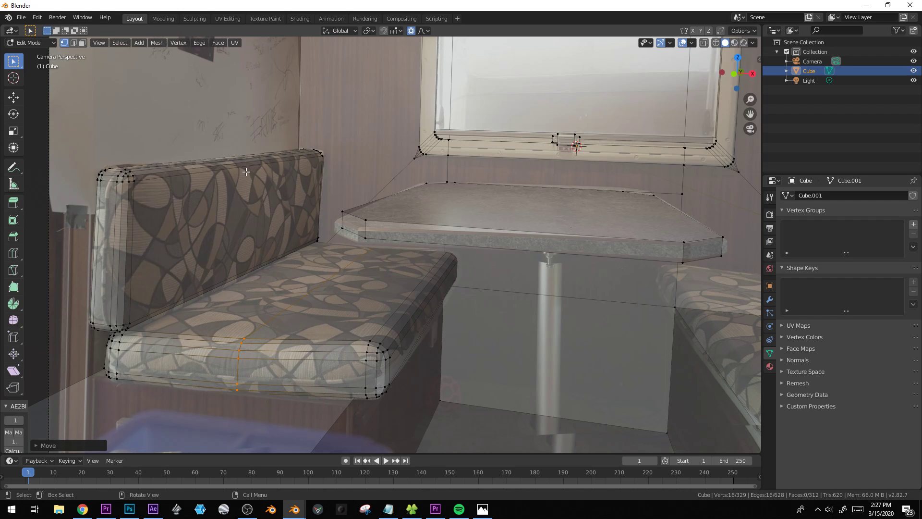
Add an edge loop around the room at the near end of the bench and delete the left wall and bench faces in front of it
{"action": "scroll", "coordinate": [225, 186], "scroll_direction": "down", "scroll_amount": 6}
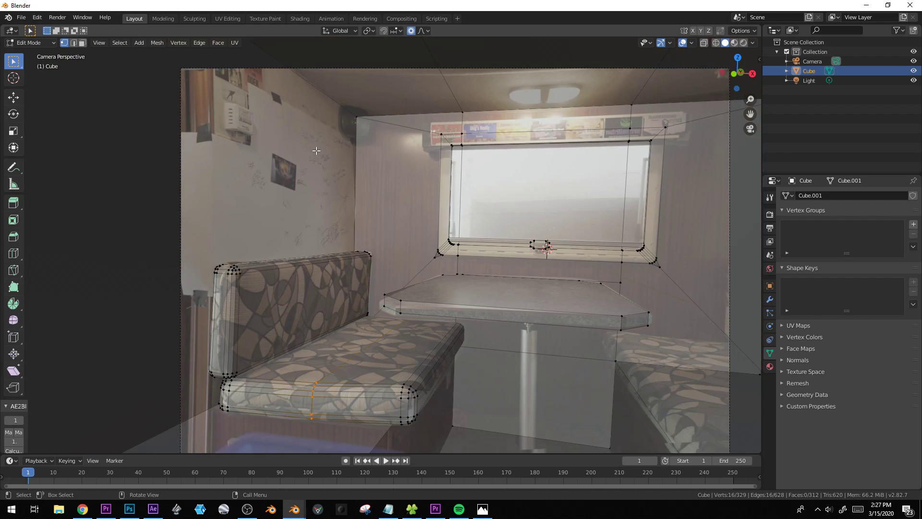
{"action": "key", "text": "ctrl+r"}
{"action": "left_click", "coordinate": [258, 92]}
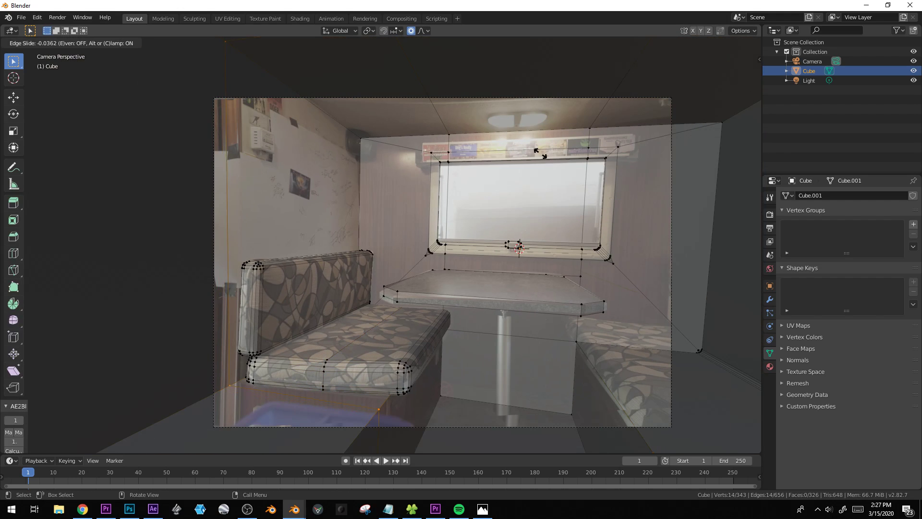
{"action": "left_click", "coordinate": [197, 158]}
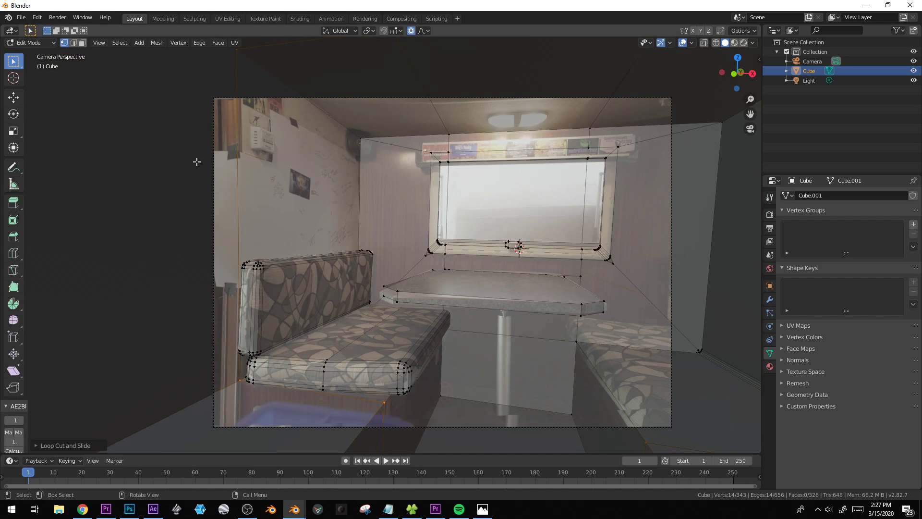
{"action": "left_click", "coordinate": [225, 131]}
{"action": "left_click", "coordinate": [217, 416], "text": "shift"}
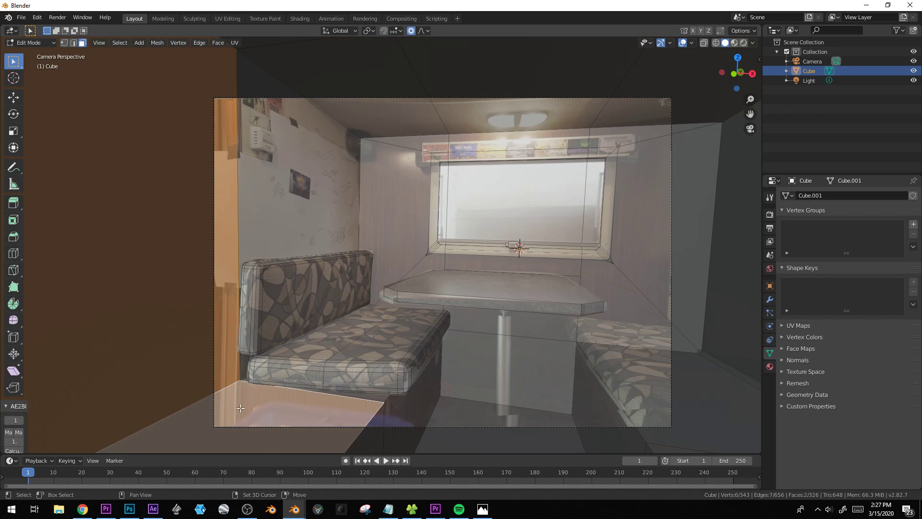
{"action": "key", "text": "x"}
{"action": "left_click", "coordinate": [305, 377]}
Delete the three near ceiling faces in front of the new edge loop
{"action": "scroll", "coordinate": [284, 182], "scroll_direction": "down", "scroll_amount": 2}
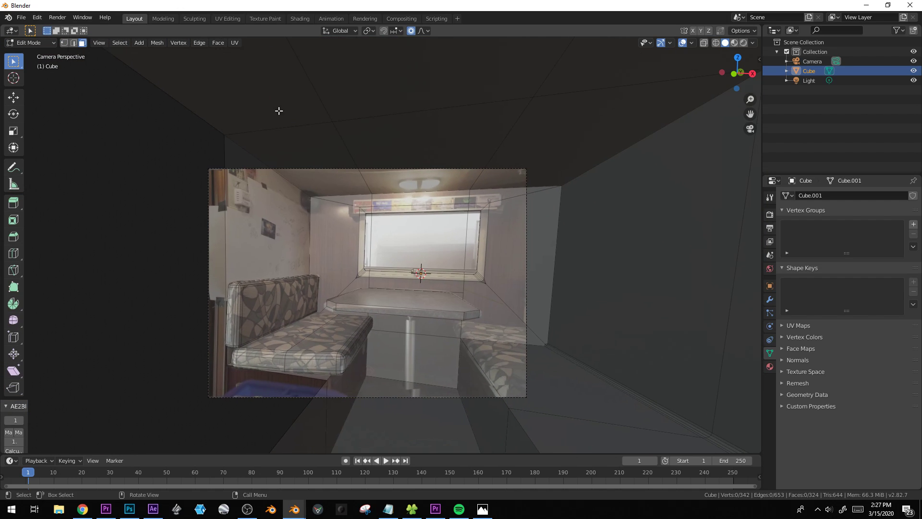
{"action": "left_click", "coordinate": [279, 111], "text": "shift"}
{"action": "left_click", "coordinate": [432, 91], "text": "shift"}
{"action": "left_click", "coordinate": [591, 82], "text": "shift"}
{"action": "key", "text": "x"}
{"action": "left_click", "coordinate": [636, 128]}
Delete the side wall and bench-top faces opposite the cushions, plus the near floor and bench-side faces in front of the loop
{"action": "left_click", "coordinate": [615, 140]}
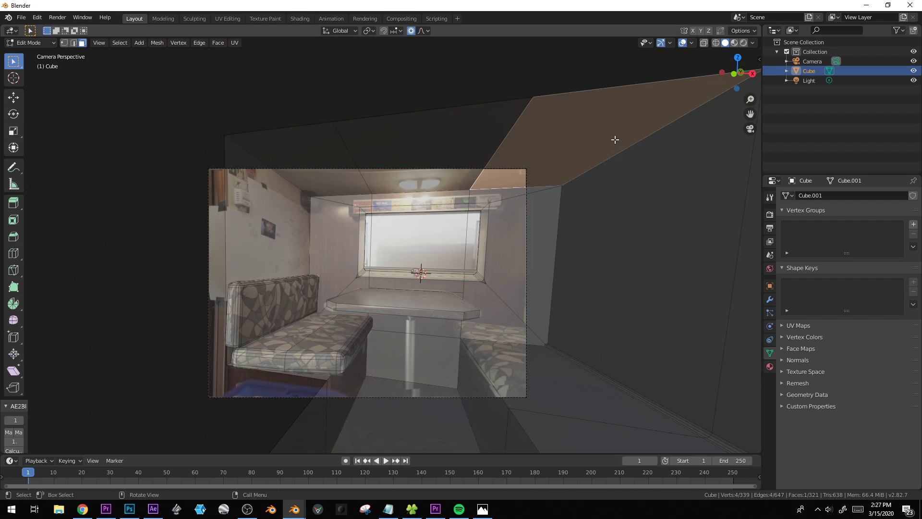
{"action": "left_click", "coordinate": [629, 213]}
{"action": "middle_click_drag", "start_coordinate": [613, 407], "coordinate": [497, 277], "text": "shift"}
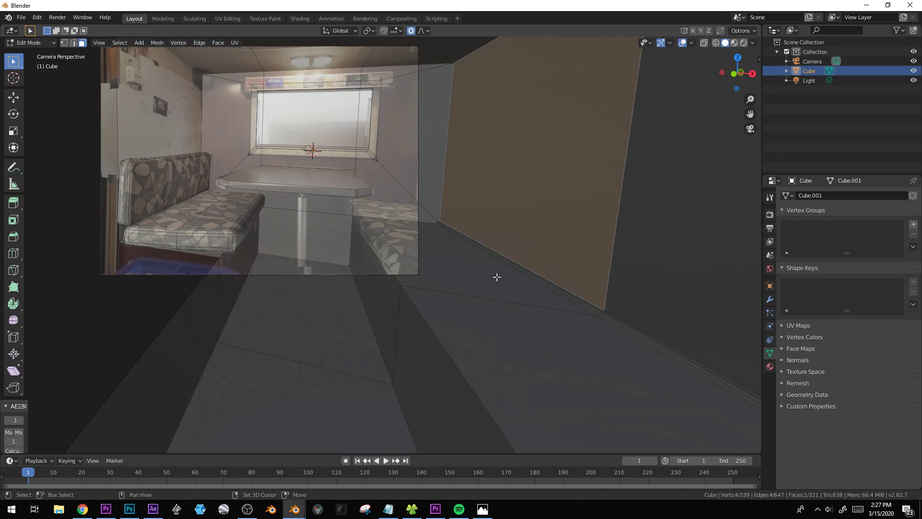
{"action": "key", "text": "c"}
{"action": "mouse_move", "coordinate": [477, 274]}
{"action": "left_mouse_down"}
{"action": "mouse_move", "coordinate": [618, 303]}
{"action": "mouse_move", "coordinate": [524, 247]}
{"action": "left_mouse_up"}
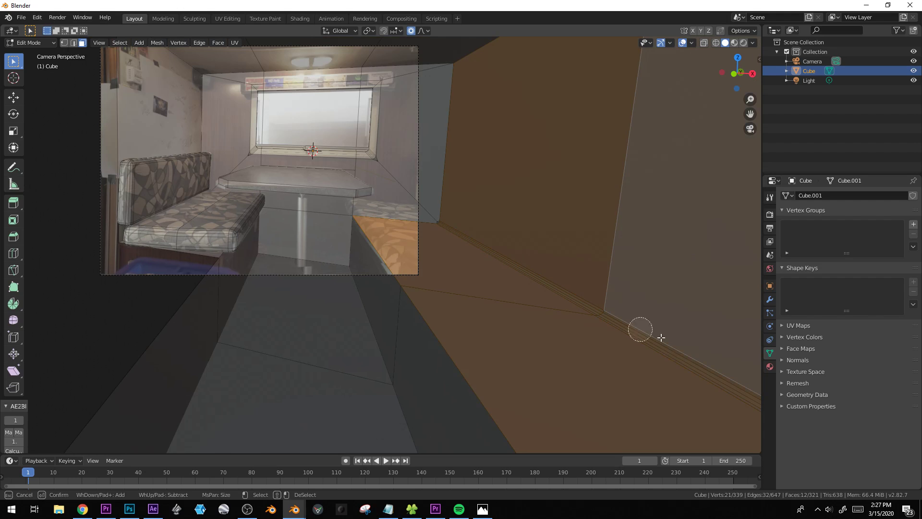
{"action": "key", "text": "c"}
{"action": "mouse_move", "coordinate": [481, 378]}
{"action": "left_mouse_down"}
{"action": "mouse_move", "coordinate": [378, 419]}
{"action": "mouse_move", "coordinate": [98, 361]}
{"action": "left_mouse_up"}
{"action": "right_click", "coordinate": [67, 354]}
{"action": "key", "text": "x"}
{"action": "left_click", "coordinate": [66, 354]}
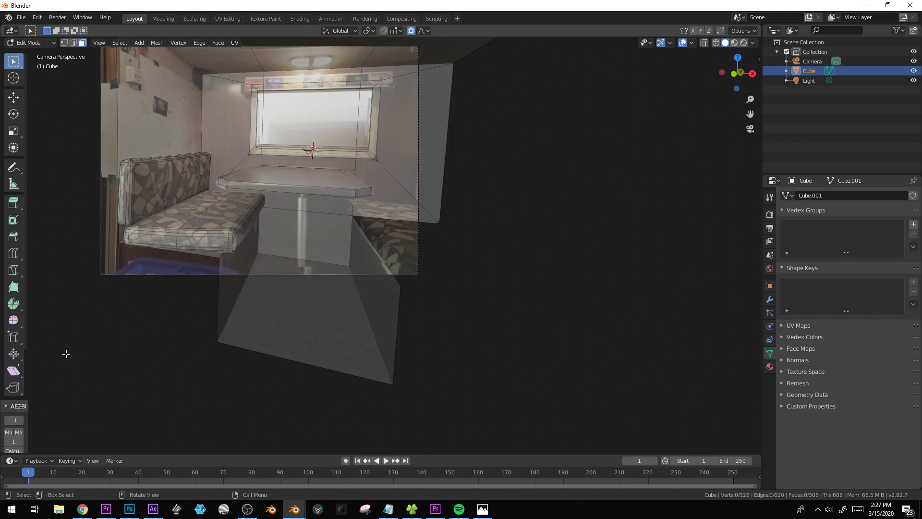
Duplicate the wall face above the window and scale the copy by about 1.05 towards the advertising strip
{"action": "key", "text": "Tab"}
{"action": "key", "text": "Tab"}
{"action": "scroll", "coordinate": [263, 215], "scroll_direction": "up", "scroll_amount": 2}
{"action": "middle_click_drag", "start_coordinate": [264, 214], "coordinate": [426, 340], "text": "shift"}
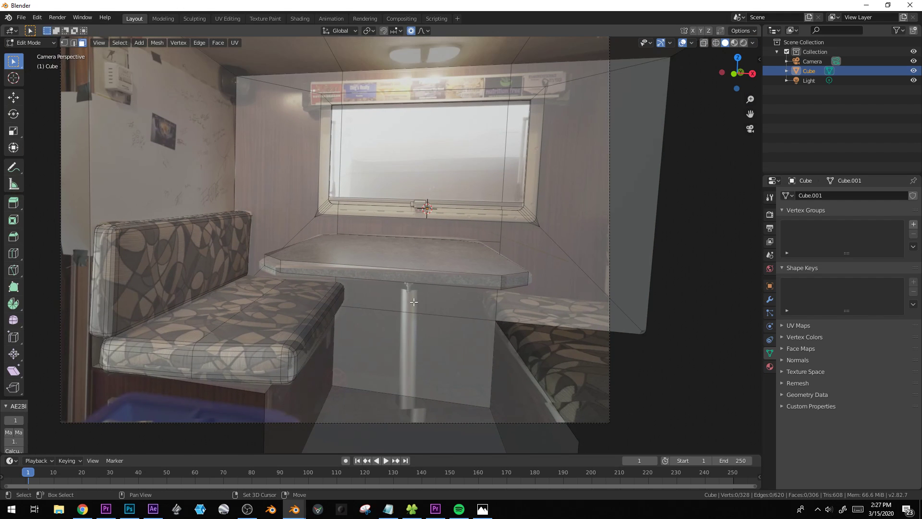
{"action": "middle_click_drag", "start_coordinate": [401, 231], "coordinate": [386, 261], "text": "shift"}
{"action": "scroll", "coordinate": [386, 262], "scroll_direction": "up", "scroll_amount": 2}
{"action": "left_click", "coordinate": [320, 149]}
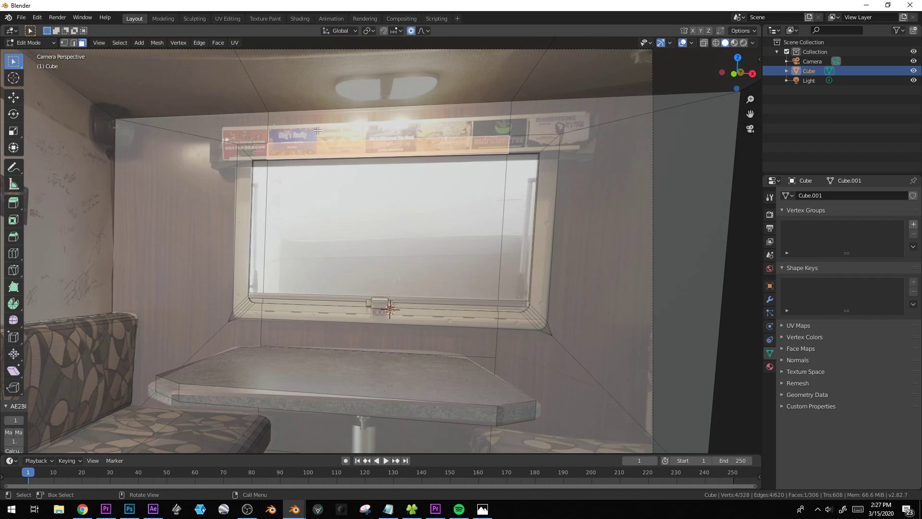
{"action": "key", "text": "shift+d"}
{"action": "key", "text": "Escape"}
{"action": "key", "text": "s"}
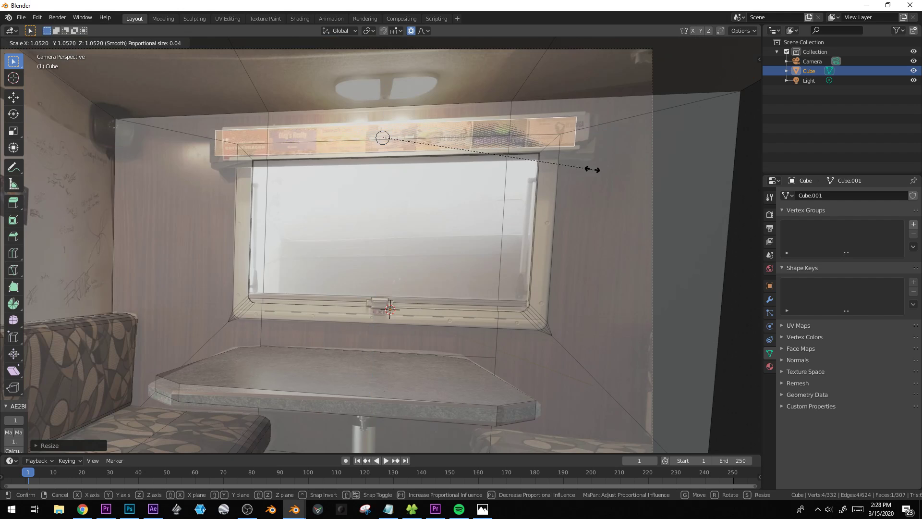
{"action": "left_click", "coordinate": [595, 169]}
Move the advertising strip face along Y away from the wall and disable proportional editing
{"action": "scroll", "coordinate": [433, 278], "scroll_direction": "up", "scroll_amount": 4}
{"action": "middle_click_drag", "start_coordinate": [432, 278], "coordinate": [453, 251]}
{"action": "key", "text": "g"}
{"action": "key", "text": "y"}
{"action": "left_click", "coordinate": [452, 251]}
{"action": "key", "text": "KP_0"}
{"action": "key", "text": "o"}
{"action": "scroll", "coordinate": [453, 245], "scroll_direction": "up", "scroll_amount": 3}
{"action": "key", "text": "g"}
{"action": "right_click", "coordinate": [469, 94]}
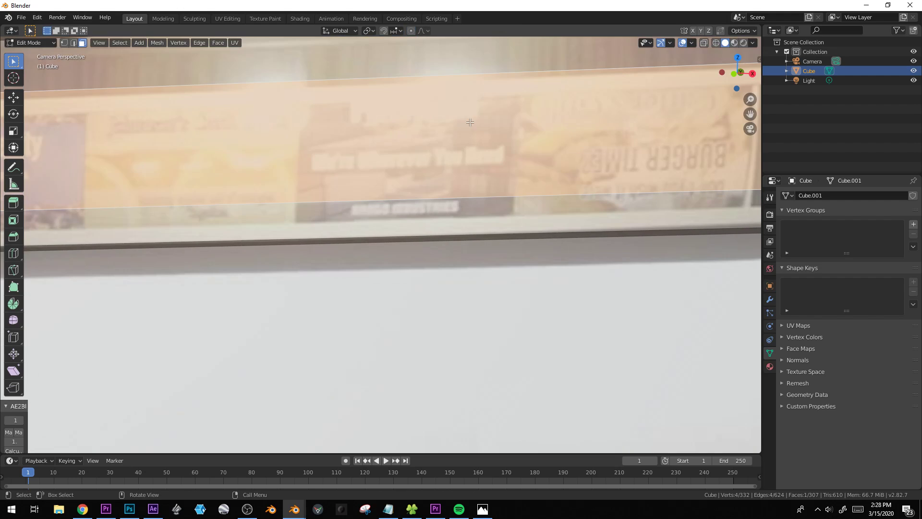
Scale the strip face along Z and X, then move it about 0.03 m along X to fit the advertising strip
{"action": "scroll", "coordinate": [469, 95], "scroll_direction": "down", "scroll_amount": 5}
{"action": "scroll", "coordinate": [638, 265], "scroll_direction": "down", "scroll_amount": 2}
{"action": "key", "text": "s"}
{"action": "key", "text": "z"}
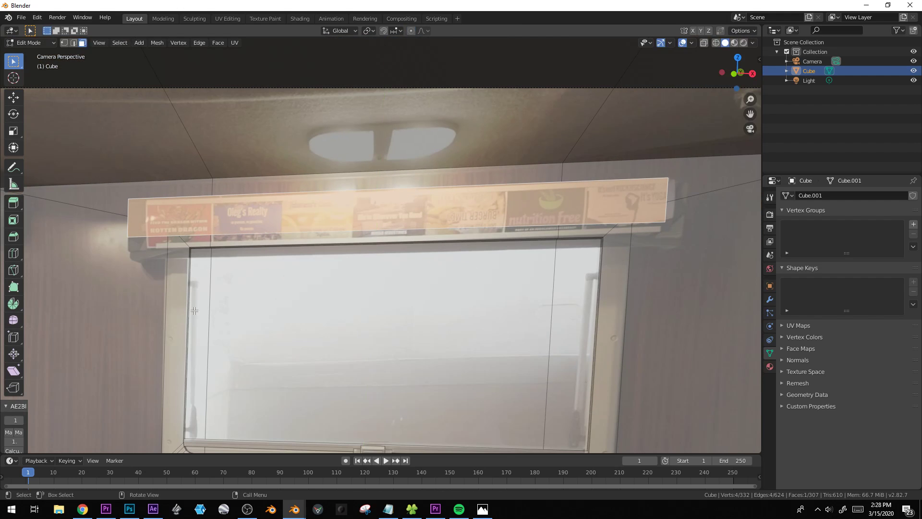
{"action": "right_click", "coordinate": [317, 358]}
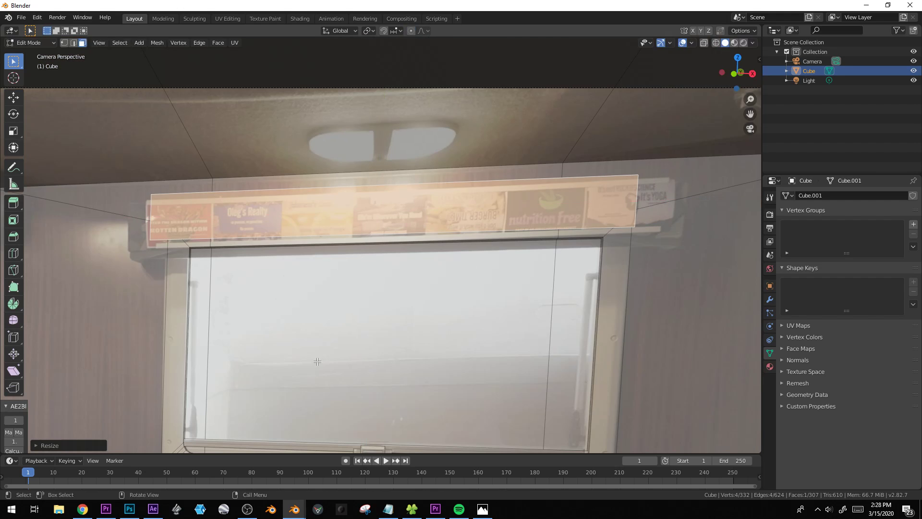
{"action": "key", "text": "s"}
{"action": "key", "text": "x"}
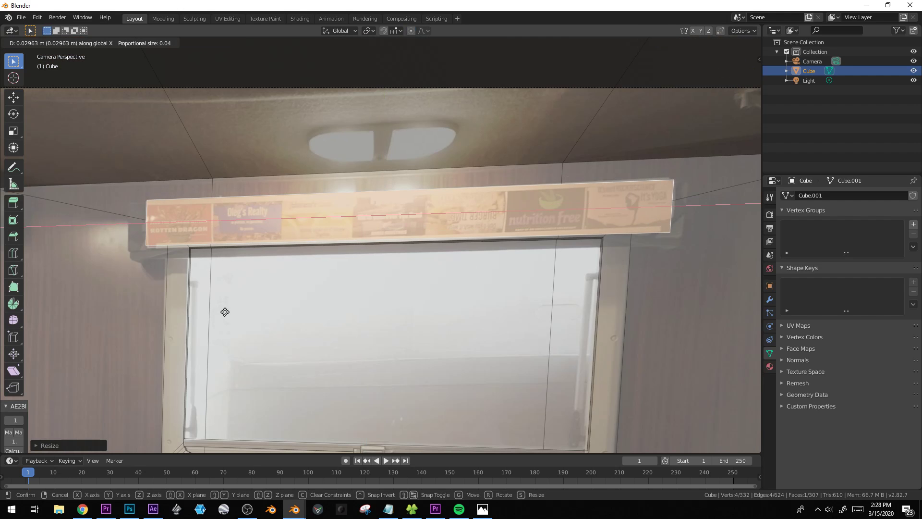
{"action": "left_click", "coordinate": [223, 312]}
Extrude the strip face into a thin solid board above the window
{"action": "middle_click_drag", "start_coordinate": [224, 311], "coordinate": [326, 306]}
{"action": "key", "text": "e"}
{"action": "left_click", "coordinate": [331, 306]}
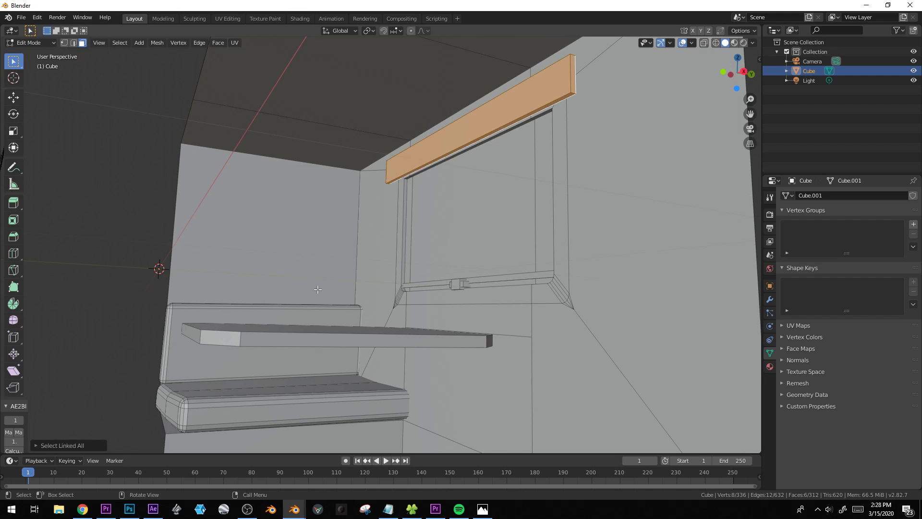
Duplicate the board, shrink the copy, move it along X to the far corner above the backrest, and rotate it around Z
{"action": "key", "text": "KP_0"}
{"action": "scroll", "coordinate": [336, 288], "scroll_direction": "down", "scroll_amount": 3}
{"action": "scroll", "coordinate": [350, 273], "scroll_direction": "up", "scroll_amount": 2}
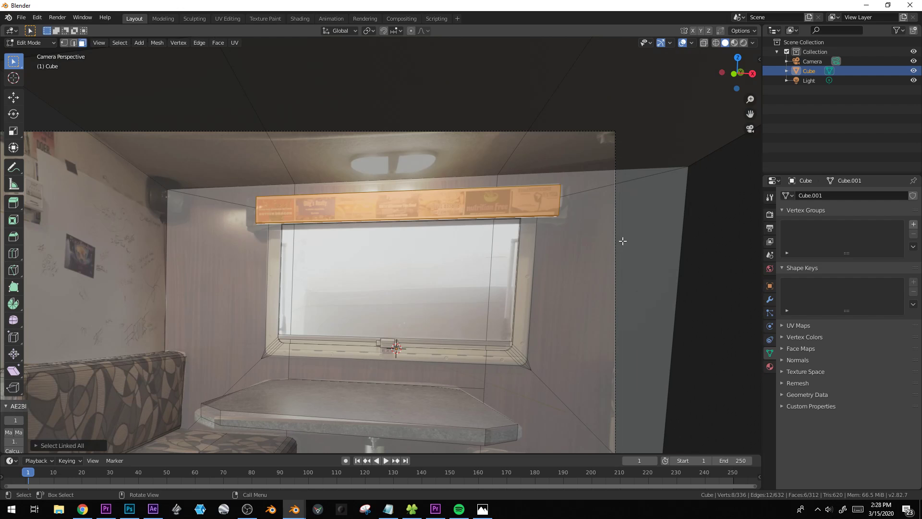
{"action": "key", "text": "g"}
{"action": "key", "text": "x"}
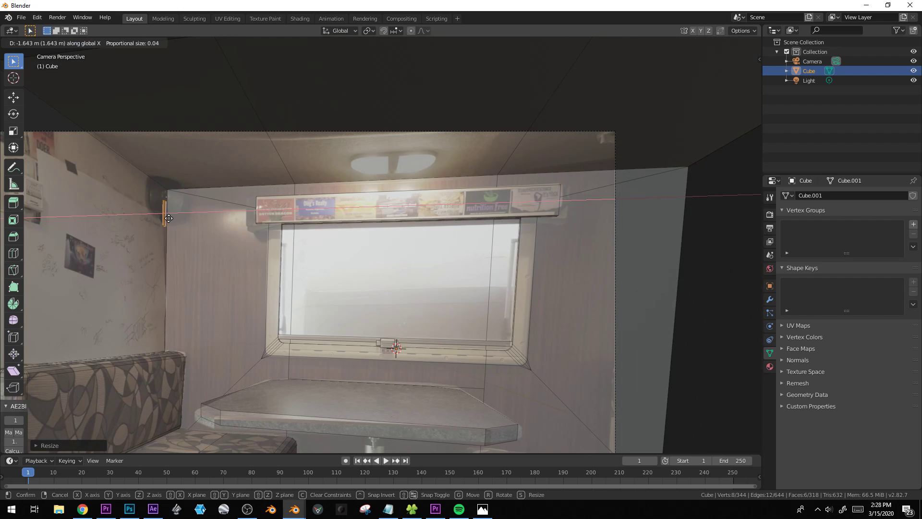
{"action": "left_click", "coordinate": [188, 221]}
{"action": "key", "text": "r"}
{"action": "key", "text": "z"}
{"action": "left_click", "coordinate": [222, 178]}
Position the small box over the dark wall fixture, moving it about -0.27 m along Y and adjusting it along Z
{"action": "key", "text": "g"}
{"action": "left_click", "coordinate": [224, 162]}
{"action": "key", "text": "g"}
{"action": "key", "text": "y"}
{"action": "left_click", "coordinate": [249, 184]}
{"action": "key", "text": "g"}
{"action": "key", "text": "z"}
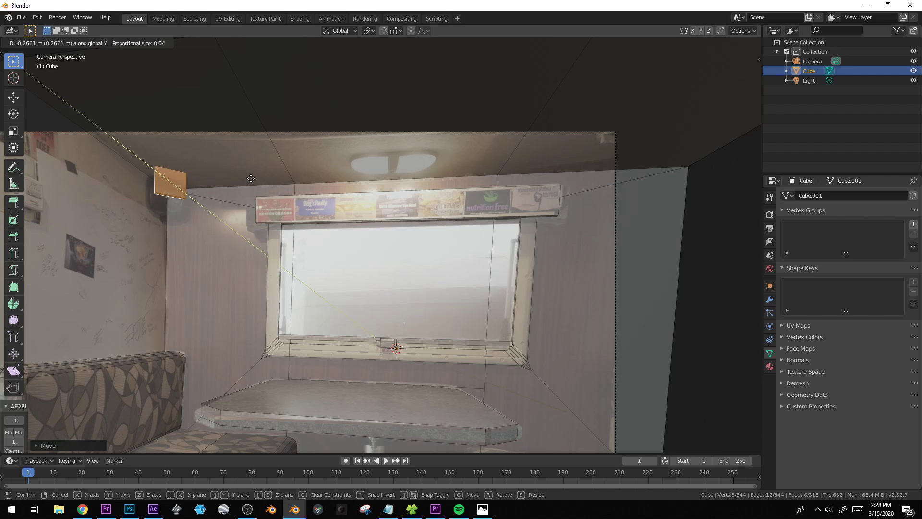
{"action": "left_click", "coordinate": [249, 195]}
Bevel the wall fixture box to round its edges, then switch to edge selection
{"action": "key", "text": "Tab"}
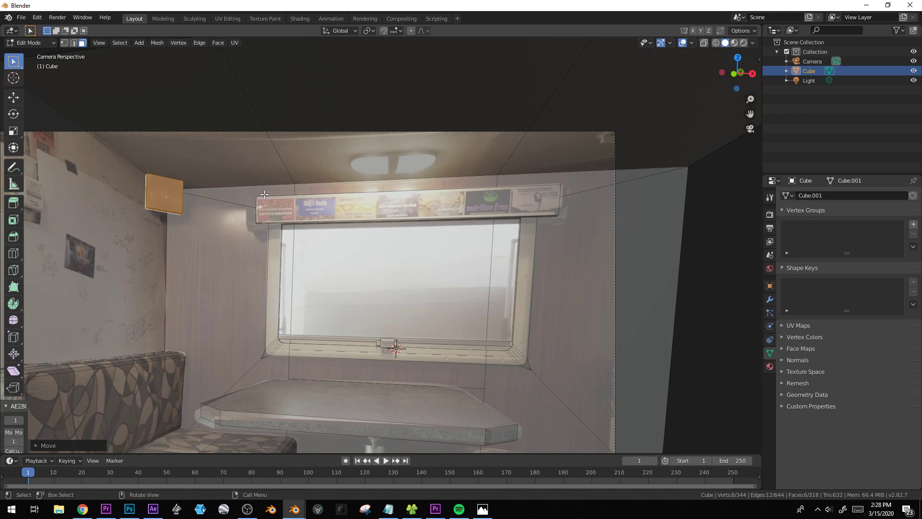
{"action": "key", "text": "ctrl+b"}
{"action": "left_click", "coordinate": [272, 185]}
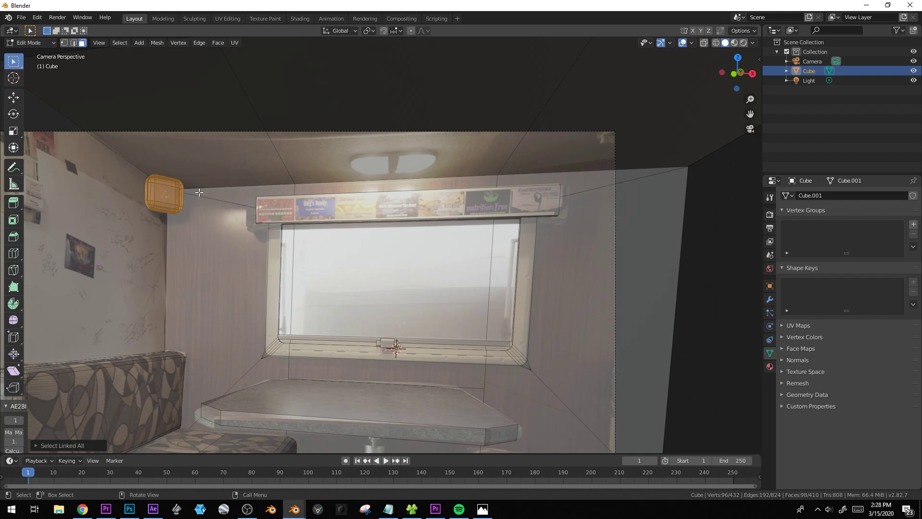
{"action": "scroll", "coordinate": [203, 210], "scroll_direction": "down", "scroll_amount": 2}
{"action": "key", "text": "2"}
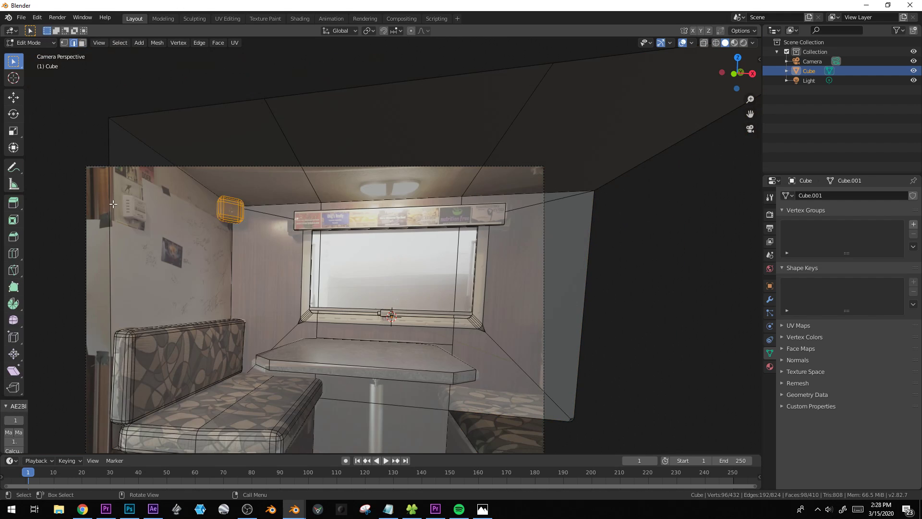
Extrude the side wall's front vertical edge outward along the X axis
{"action": "left_click", "coordinate": [113, 203]}
{"action": "middle_click_drag", "start_coordinate": [183, 271], "coordinate": [268, 224], "text": "shift"}
{"action": "key", "text": "e"}
{"action": "key", "text": "x"}
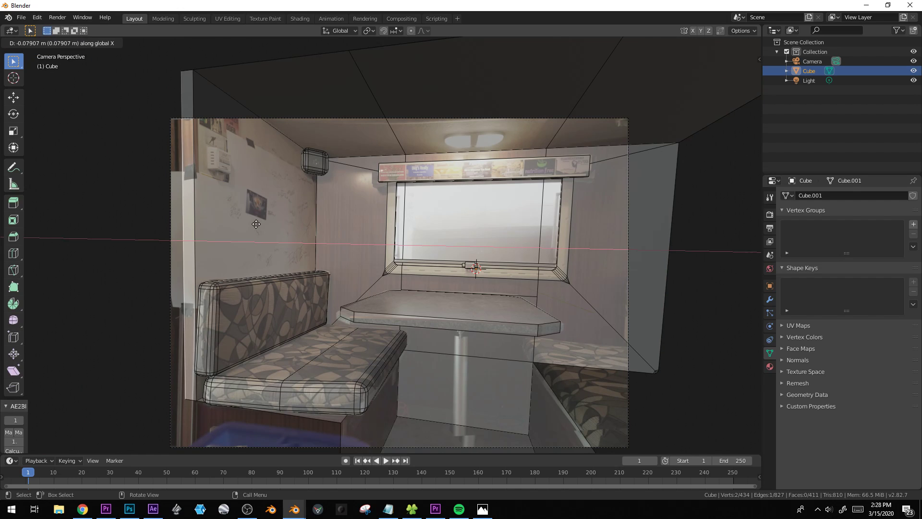
Extrude the bench base's two front upper edges straight down along Z to form its front faces
{"action": "left_click", "coordinate": [190, 402]}
{"action": "left_click", "coordinate": [300, 416], "text": "shift"}
{"action": "middle_click_drag", "start_coordinate": [365, 344], "coordinate": [363, 287], "text": "shift"}
{"action": "key", "text": "e"}
{"action": "key", "text": "z"}
{"action": "left_click", "coordinate": [430, 395]}
Merge the overlapping vertices at the bench base's lower front corner by distance, raising the merge distance
{"action": "middle_click_drag", "start_coordinate": [420, 390], "coordinate": [412, 266], "text": "shift"}
{"action": "key", "text": "1"}
{"action": "left_click", "coordinate": [326, 370]}
{"action": "key", "text": "g"}
{"action": "right_click", "coordinate": [331, 384]}
{"action": "key", "text": "b"}
{"action": "left_click_drag", "start_coordinate": [322, 363], "coordinate": [342, 384]}
{"action": "key", "text": "F3"}
{"action": "type", "text": "merg"}
{"action": "key", "text": "Return"}
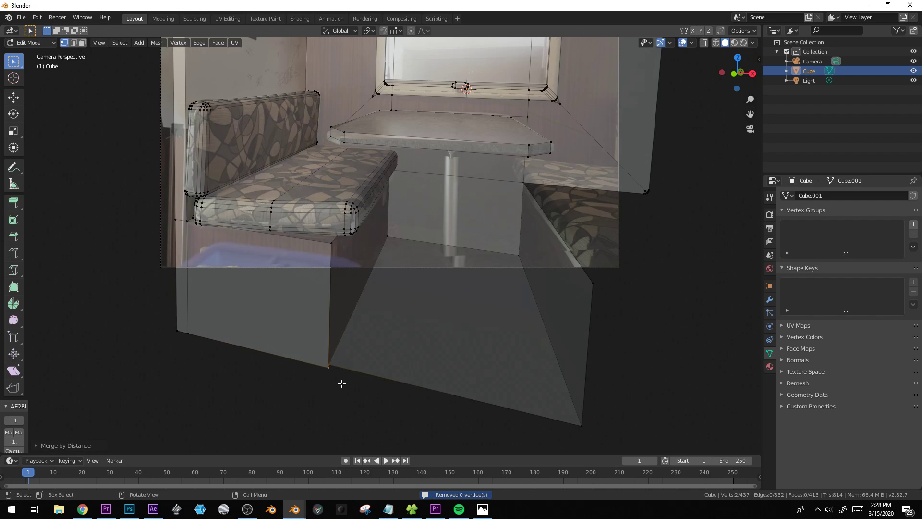
{"action": "left_click", "coordinate": [35, 444]}
{"action": "left_click_drag", "start_coordinate": [127, 432], "coordinate": [144, 431]}
{"action": "key", "text": "Tab"}
{"action": "middle_click_drag", "start_coordinate": [350, 288], "coordinate": [313, 327], "text": "shift"}
Add loop cuts across the room's ceiling, floor and side wall to subdivide the large faces
{"action": "key", "text": "Tab"}
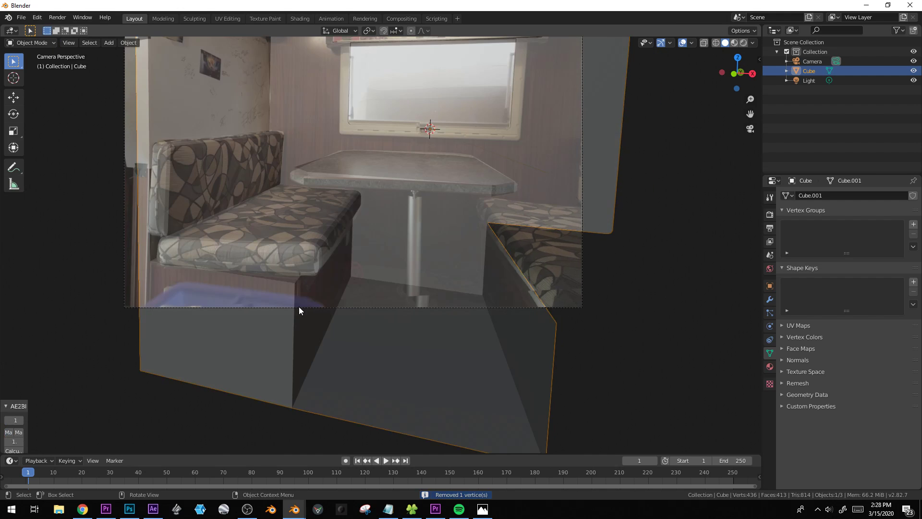
{"action": "key", "text": "Tab"}
{"action": "scroll", "coordinate": [299, 307], "scroll_direction": "down", "scroll_amount": 1}
{"action": "middle_click_drag", "start_coordinate": [383, 252], "coordinate": [383, 307], "text": "shift"}
{"action": "key", "text": "Tab"}
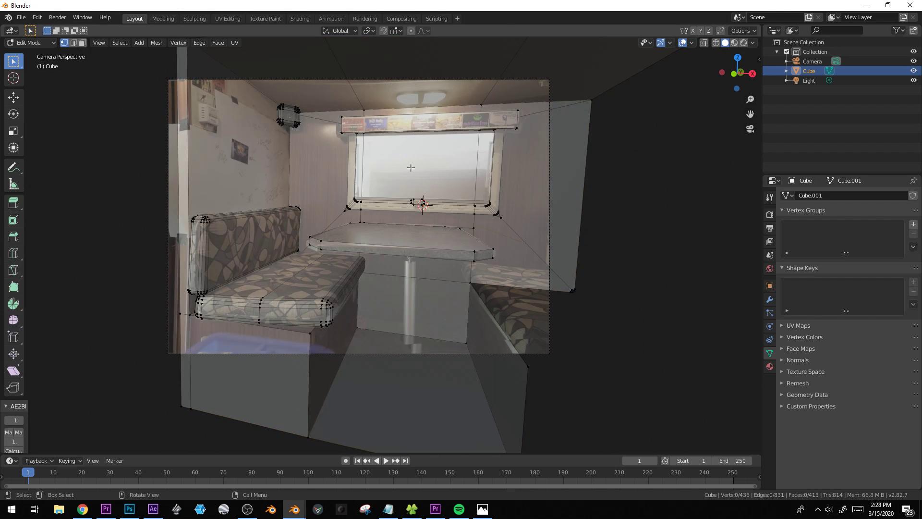
{"action": "key", "text": "a"}
{"action": "scroll", "coordinate": [394, 163], "scroll_direction": "down", "scroll_amount": 1}
{"action": "key", "text": "ctrl+r"}
{"action": "left_click", "coordinate": [339, 77]}
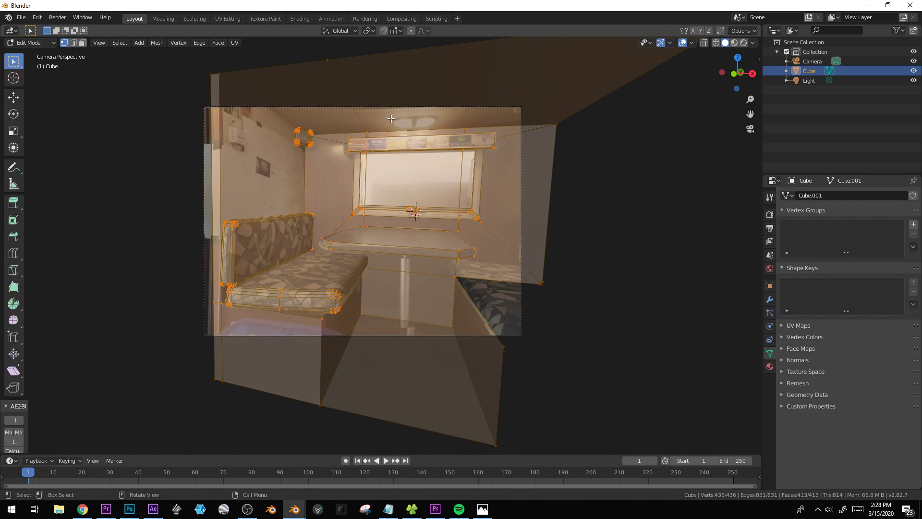
{"action": "left_click", "coordinate": [332, 73]}
{"action": "key", "text": "ctrl+r"}
{"action": "left_click", "coordinate": [288, 173]}
{"action": "left_click", "coordinate": [289, 165]}
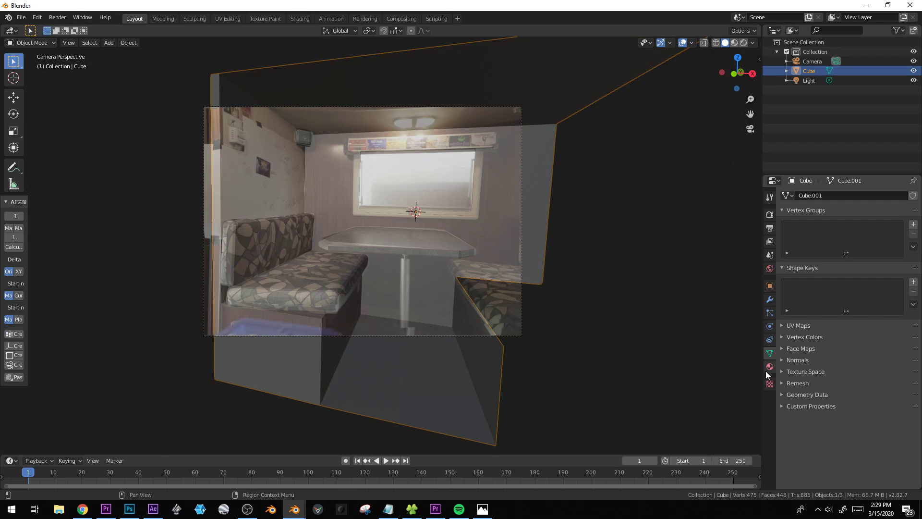
Create a new material for the room mesh with Subway-Bench.jpg as its base color image texture
{"action": "left_click", "coordinate": [769, 367]}
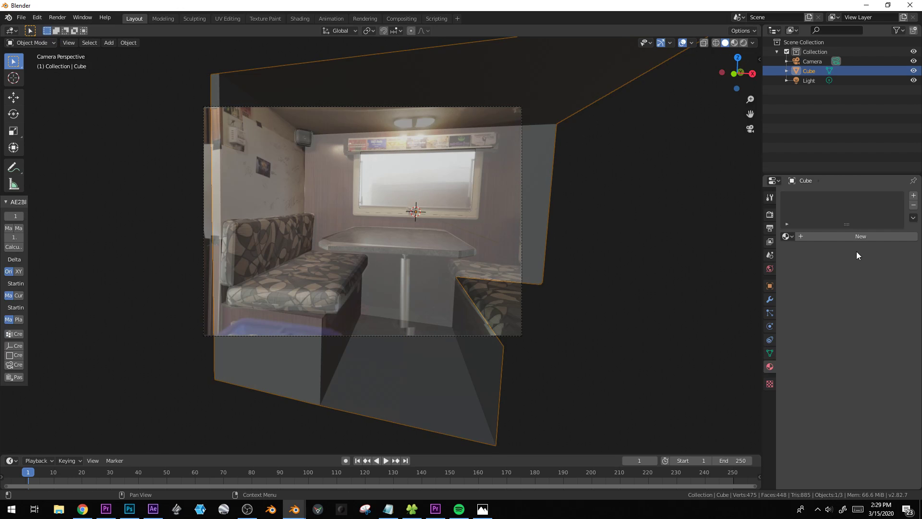
{"action": "left_click", "coordinate": [855, 236]}
{"action": "left_click", "coordinate": [913, 334]}
{"action": "left_click", "coordinate": [716, 398]}
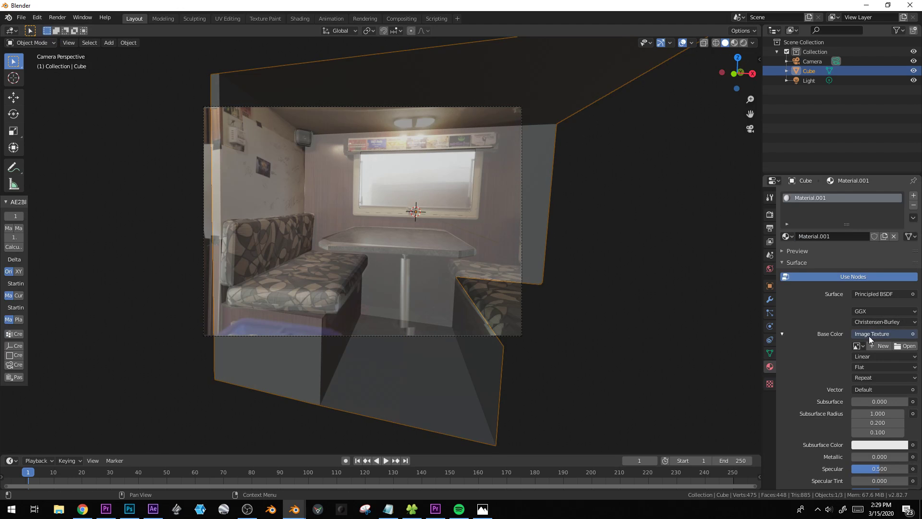
{"action": "left_click", "coordinate": [857, 346]}
{"action": "left_click", "coordinate": [857, 346]}
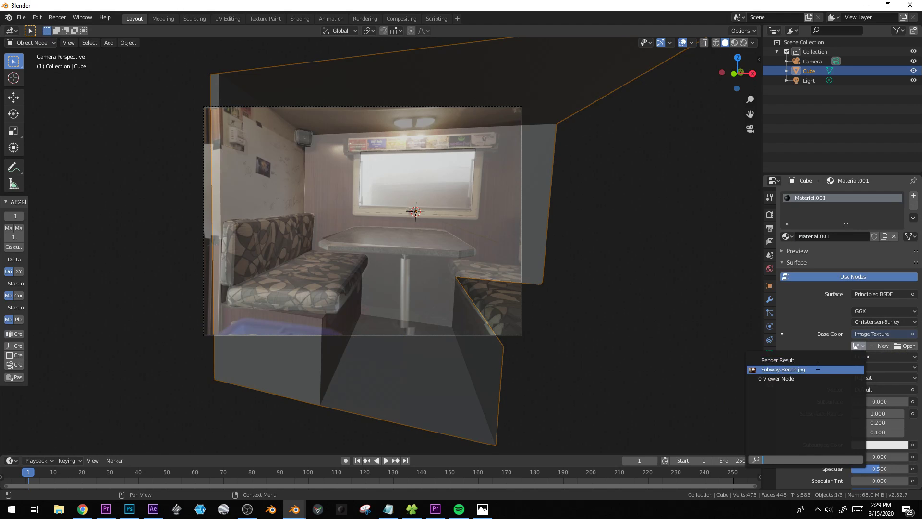
{"action": "left_click", "coordinate": [809, 374]}
Project the whole mesh's UVs from the camera view, then display the room in material preview shading
{"action": "key", "text": "Tab"}
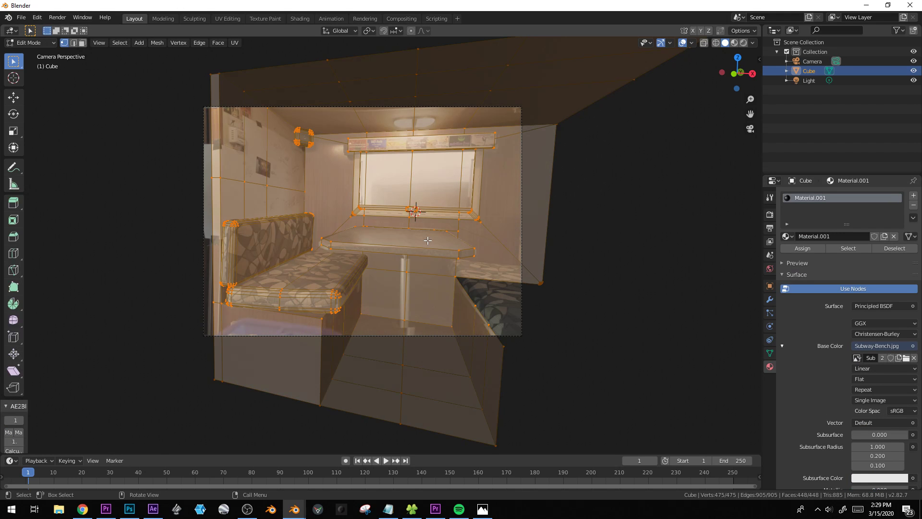
{"action": "key", "text": "u"}
{"action": "left_click", "coordinate": [428, 242]}
{"action": "key", "text": "Tab"}
{"action": "middle_click_drag", "start_coordinate": [427, 242], "coordinate": [394, 256]}
{"action": "scroll", "coordinate": [400, 266], "scroll_direction": "down", "scroll_amount": 5}
{"action": "key", "text": "z"}
{"action": "left_click", "coordinate": [408, 320]}
{"action": "mouse_move", "coordinate": [399, 322]}
{"action": "middle_mouse_down"}
{"action": "mouse_move", "coordinate": [422, 299]}
{"action": "mouse_move", "coordinate": [453, 292]}
{"action": "mouse_move", "coordinate": [406, 317]}
{"action": "mouse_move", "coordinate": [409, 293]}
{"action": "middle_mouse_up"}
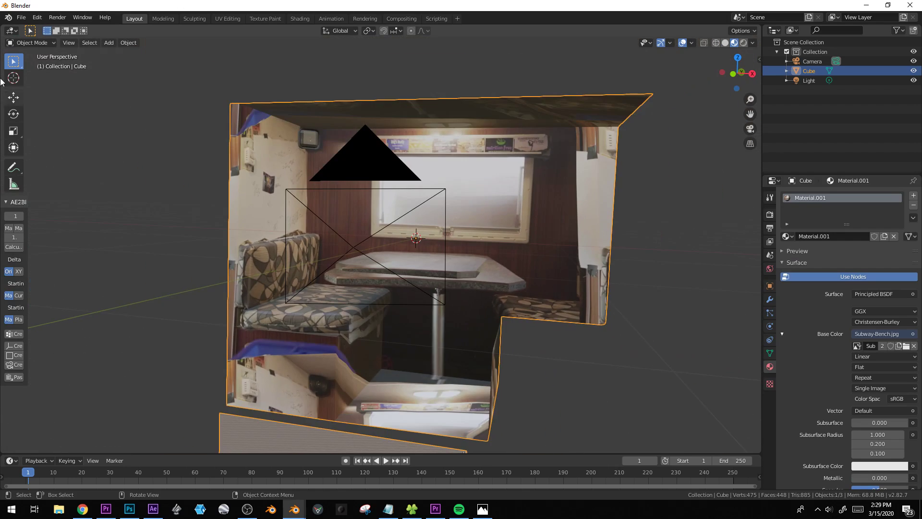
Split the 3D viewport in two and turn the new area into a UV Editor
{"action": "left_click_drag", "start_coordinate": [3, 27], "coordinate": [291, 30]}
{"action": "left_click", "coordinate": [11, 32]}
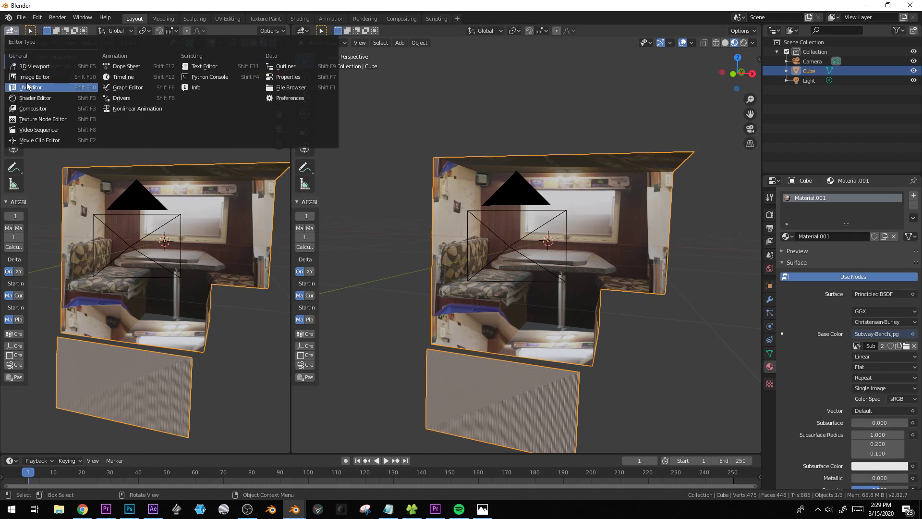
{"action": "left_click", "coordinate": [29, 87]}
Delete the stray plane below the room together with all its linked vertices
{"action": "key", "text": "Tab"}
{"action": "middle_click_drag", "start_coordinate": [538, 332], "coordinate": [492, 269]}
{"action": "left_click", "coordinate": [424, 384]}
{"action": "key", "text": "ctrl+l"}
{"action": "key", "text": "x"}
{"action": "left_click", "coordinate": [491, 267]}
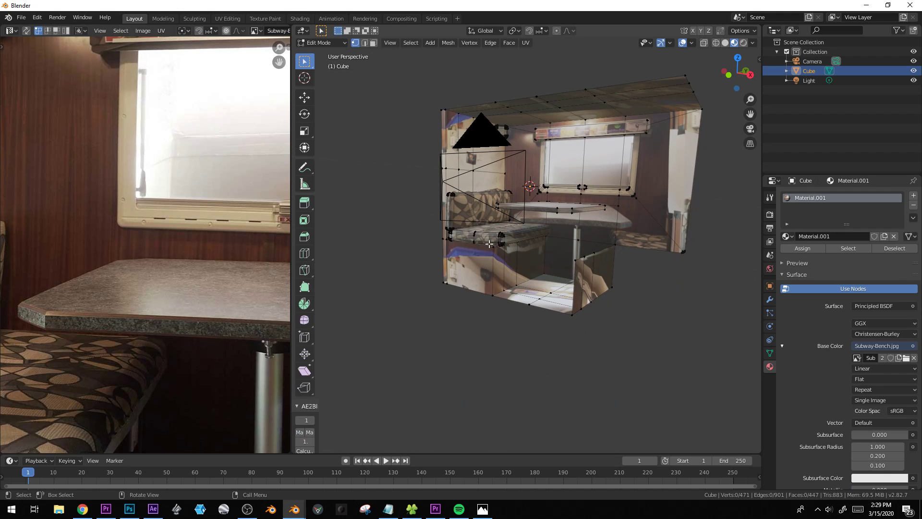
Duplicate the seat and backrest cushions along X and mirror the copy with an X scale of -1
{"action": "key", "text": "ctrl+l"}
{"action": "scroll", "coordinate": [512, 236], "scroll_direction": "up", "scroll_amount": 4}
{"action": "middle_click_drag", "start_coordinate": [512, 235], "coordinate": [528, 253]}
{"action": "key", "text": "shift+d"}
{"action": "key", "text": "x"}
{"action": "left_click", "coordinate": [750, 255]}
{"action": "type", "text": "sx-1"}
{"action": "key", "text": "Return"}
{"action": "middle_click_drag", "start_coordinate": [628, 207], "coordinate": [555, 271]}
Move the mirrored cushions 0.466 m along X against the opposite wall
{"action": "key", "text": "g"}
{"action": "key", "text": "x"}
{"action": "left_click", "coordinate": [617, 280]}
{"action": "middle_click_drag", "start_coordinate": [617, 279], "coordinate": [624, 120]}
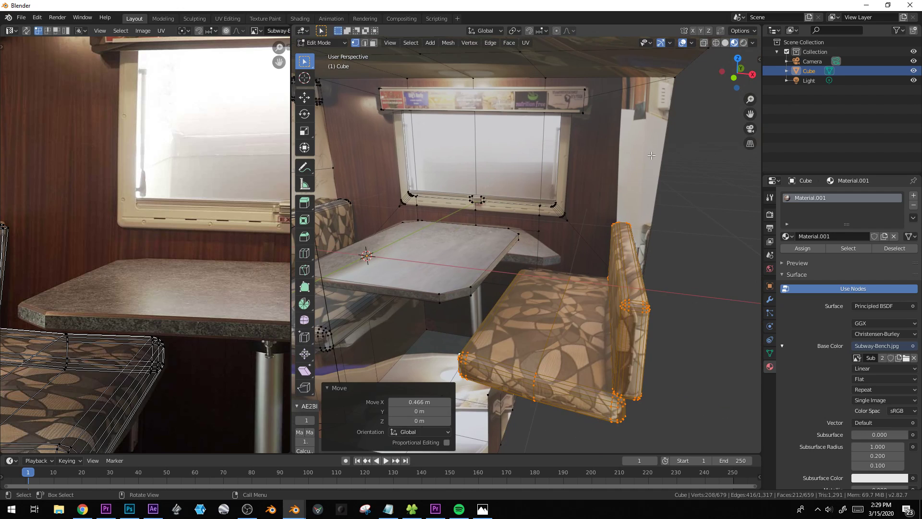
Switch to face selection and select the two wall faces beside and above the window's right edge
{"action": "key", "text": "alt+a"}
{"action": "key", "text": "3"}
{"action": "left_click", "coordinate": [634, 109]}
{"action": "left_click", "coordinate": [607, 78], "text": "shift"}
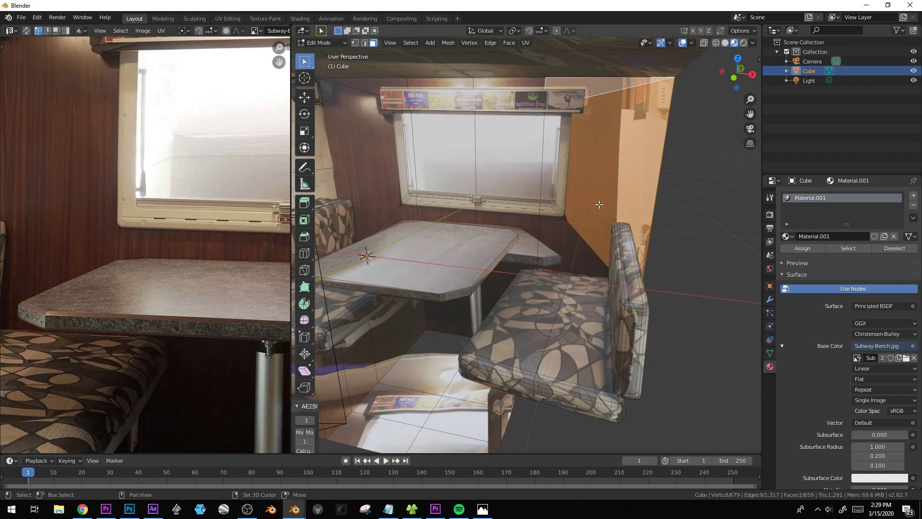
Enable the Screencast Keys display and set its font size to 25
{"action": "left_click", "coordinate": [759, 59]}
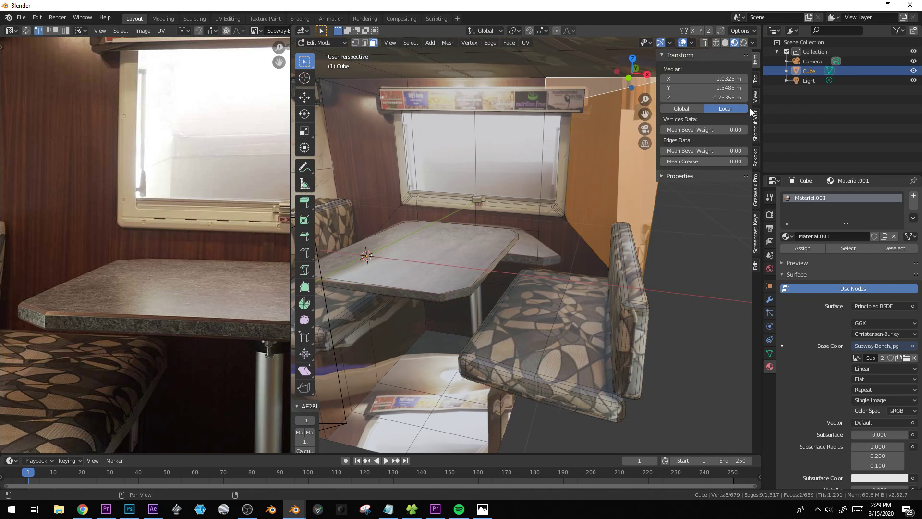
{"action": "left_click", "coordinate": [756, 78]}
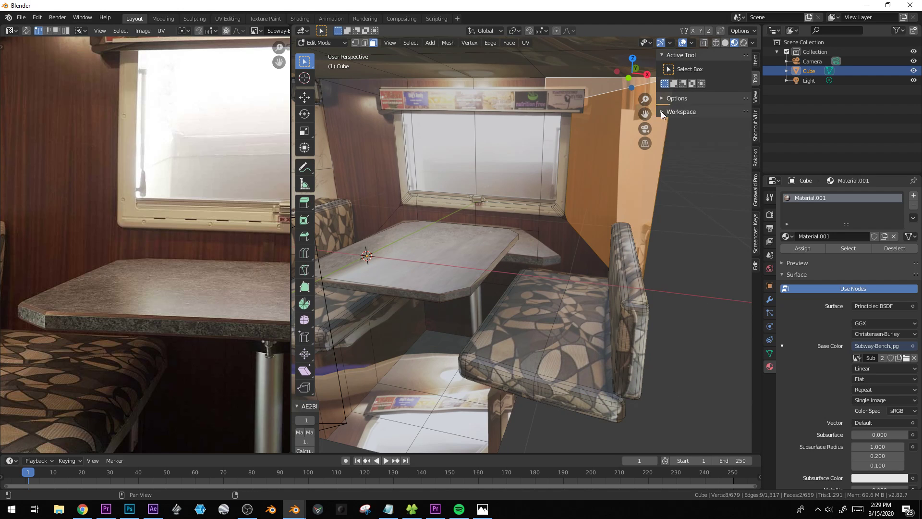
{"action": "left_click", "coordinate": [681, 109]}
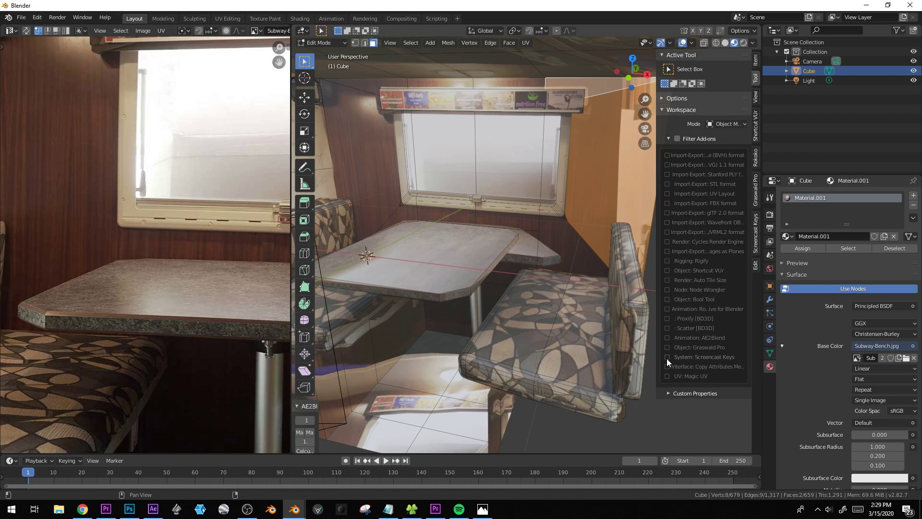
{"action": "left_click", "coordinate": [756, 235]}
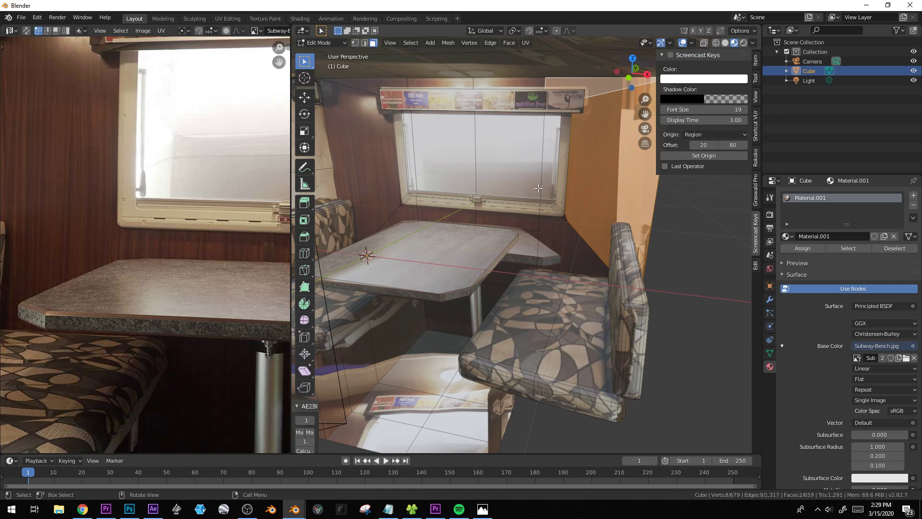
{"action": "key", "text": "s"}
{"action": "right_click", "coordinate": [520, 285]}
{"action": "key", "text": "a"}
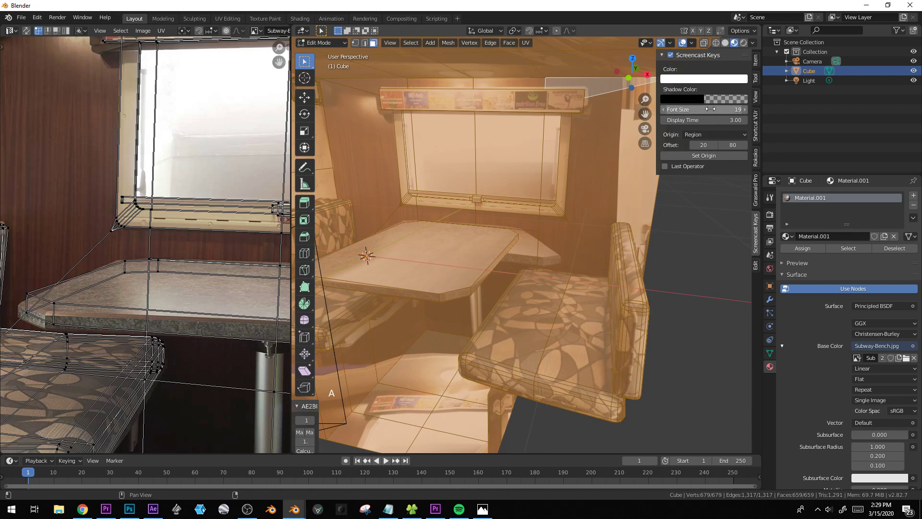
{"action": "scroll", "coordinate": [377, 279], "scroll_direction": "down", "scroll_amount": 1}
{"action": "scroll", "coordinate": [374, 269], "scroll_direction": "up", "scroll_amount": 1}
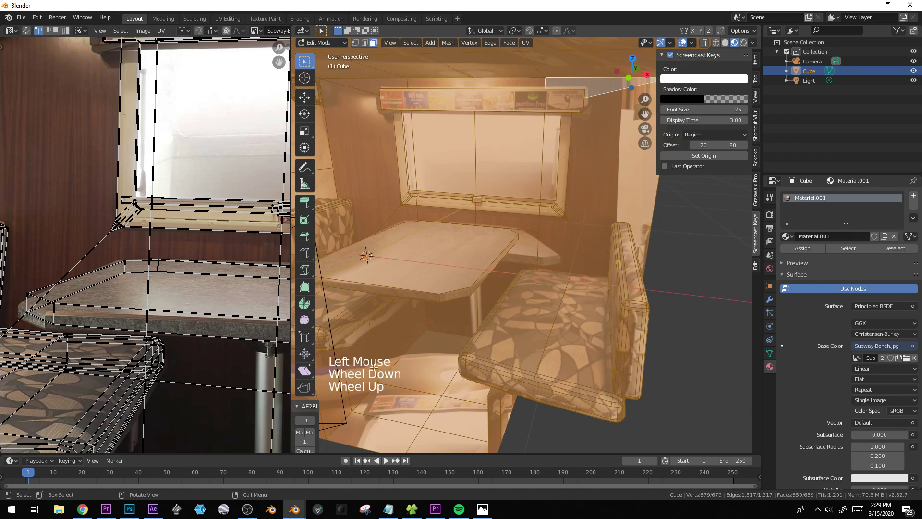
{"action": "middle_click_drag", "start_coordinate": [404, 353], "coordinate": [428, 370], "text": "shift"}
{"action": "left_click", "coordinate": [531, 223]}
{"action": "left_click", "coordinate": [545, 259]}
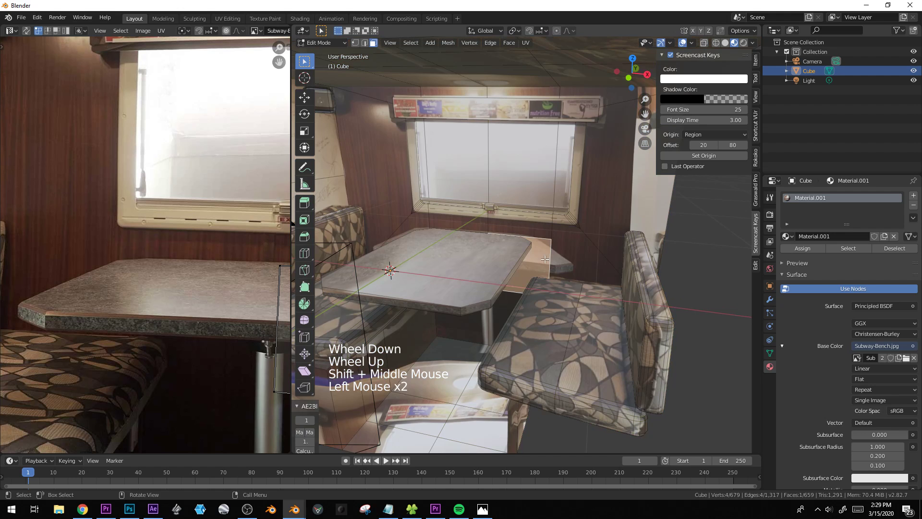
{"action": "key", "text": "KP_1"}
{"action": "scroll", "coordinate": [591, 243], "scroll_direction": "down", "scroll_amount": 2}
{"action": "scroll", "coordinate": [591, 242], "scroll_direction": "up", "scroll_amount": 3}
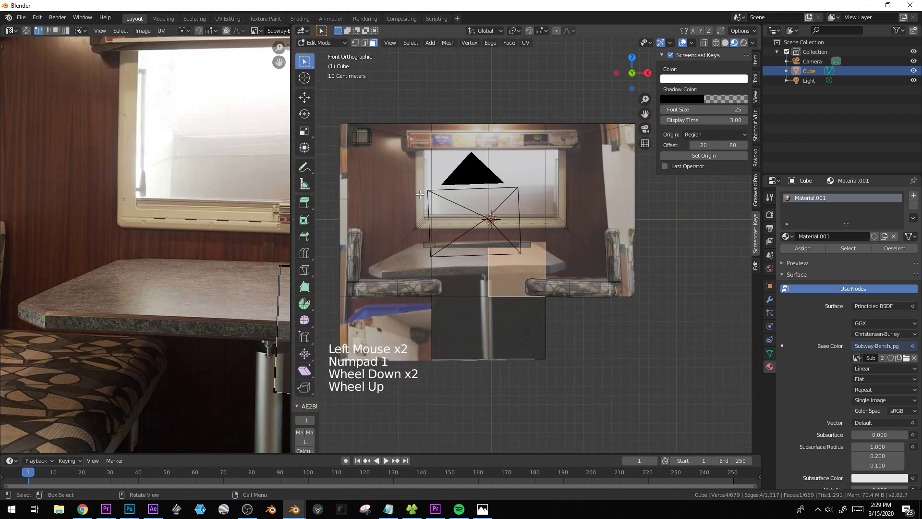
{"action": "left_click", "coordinate": [356, 182], "text": "shift"}
{"action": "middle_click_drag", "start_coordinate": [355, 183], "coordinate": [451, 192], "text": "shift"}
{"action": "scroll", "coordinate": [150, 168], "scroll_direction": "down", "scroll_amount": 1}
{"action": "scroll", "coordinate": [151, 168], "scroll_direction": "down", "scroll_amount": 2}
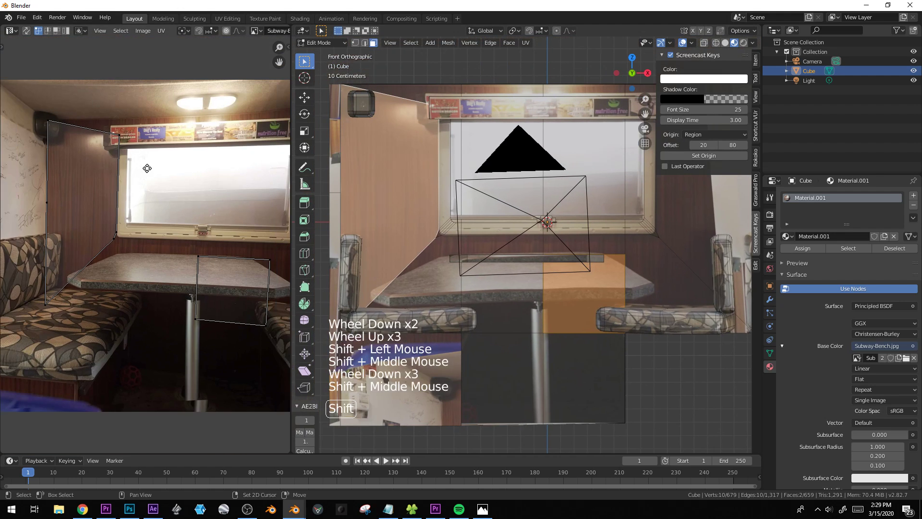
{"action": "middle_click_drag", "start_coordinate": [146, 167], "coordinate": [54, 130], "text": "shift"}
{"action": "scroll", "coordinate": [55, 129], "scroll_direction": "down", "scroll_amount": 1, "text": "shift"}
{"action": "left_click", "coordinate": [428, 239], "text": "shift"}
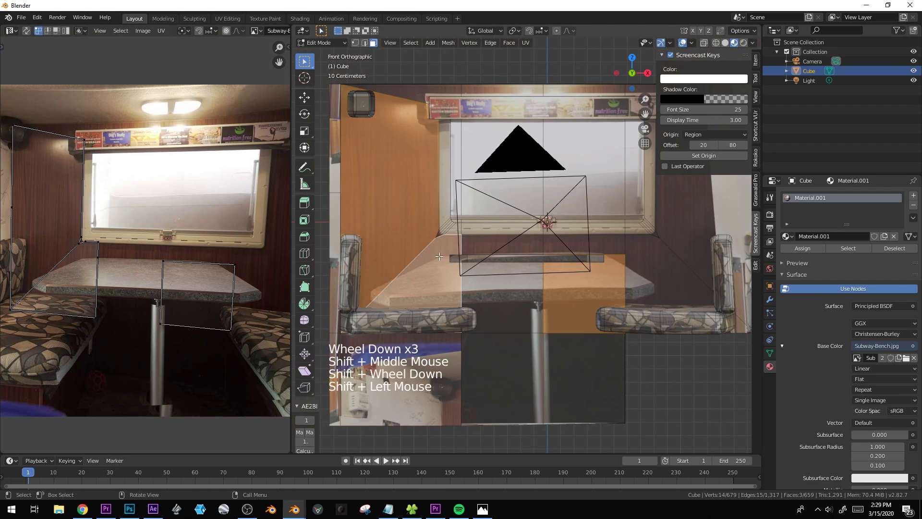
{"action": "key", "text": "c"}
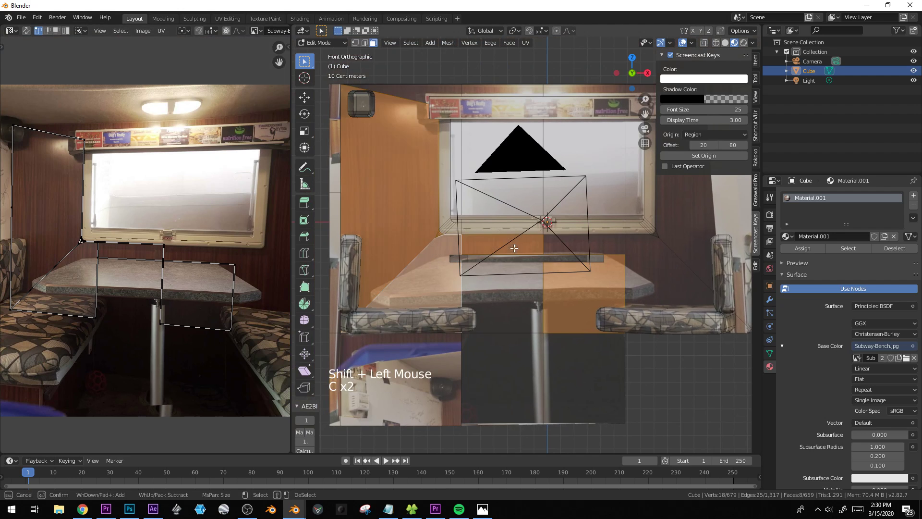
{"action": "left_click_drag", "start_coordinate": [514, 248], "coordinate": [515, 272]}
{"action": "key", "text": "alt+a"}
Circle-select the back wall faces below the window and along its left side
{"action": "key", "text": "c"}
{"action": "left_click_drag", "start_coordinate": [465, 247], "coordinate": [513, 245]}
{"action": "middle_click_drag", "start_coordinate": [603, 317], "coordinate": [411, 270]}
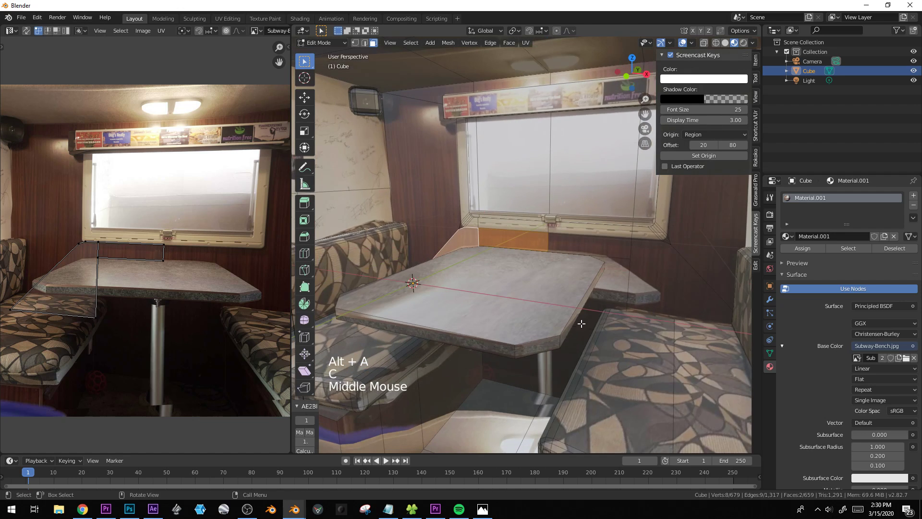
{"action": "scroll", "coordinate": [553, 248], "scroll_direction": "down", "scroll_amount": 2}
{"action": "middle_click_drag", "start_coordinate": [447, 127], "coordinate": [396, 140]}
{"action": "key", "text": "c"}
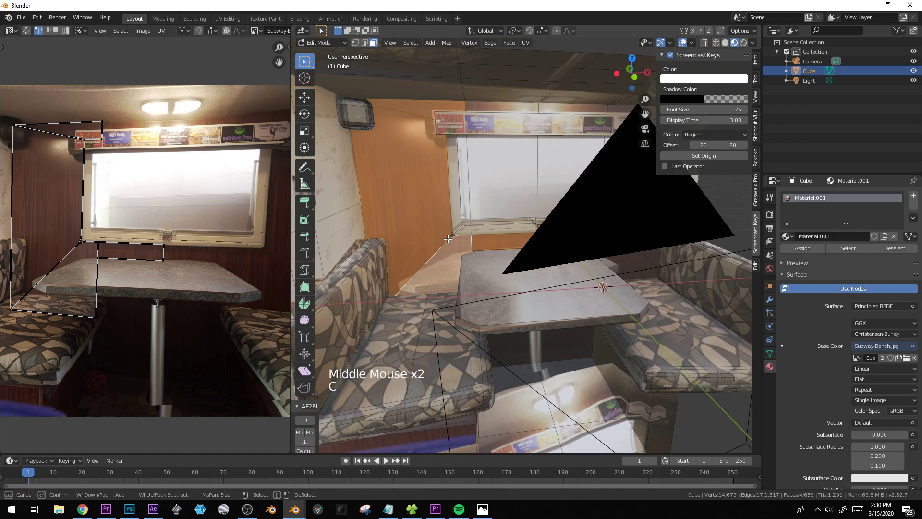
Add the back wall faces above the window and along its right side to the selection
{"action": "middle_click_drag", "start_coordinate": [448, 239], "coordinate": [495, 118], "text": "shift"}
{"action": "key", "text": "c"}
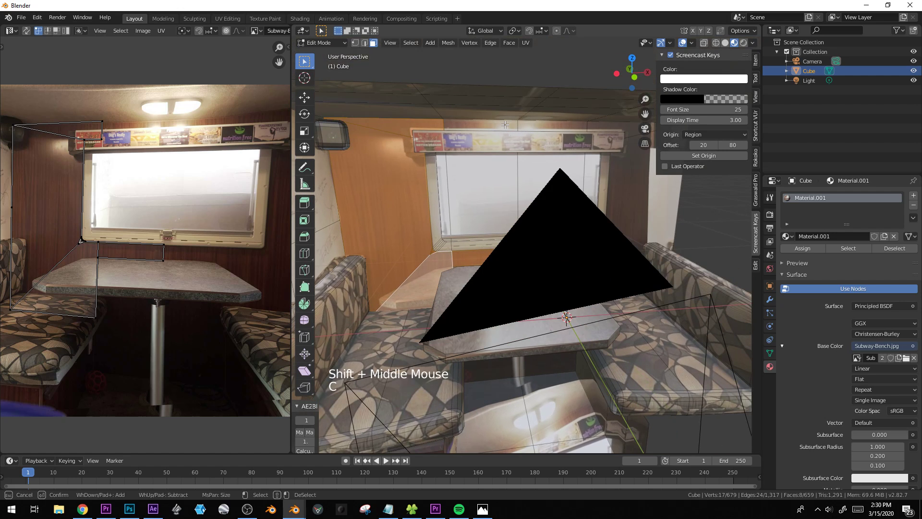
{"action": "left_click", "coordinate": [631, 140]}
{"action": "middle_click_drag", "start_coordinate": [638, 269], "coordinate": [578, 206], "text": "shift"}
{"action": "key", "text": "c"}
{"action": "left_click", "coordinate": [573, 221]}
{"action": "left_click_drag", "start_coordinate": [553, 226], "coordinate": [532, 217]}
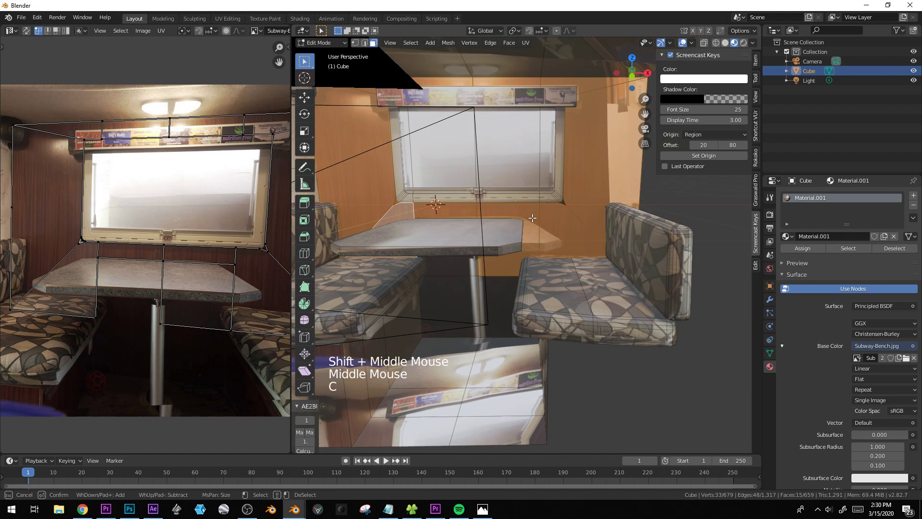
Add the remaining back wall faces under and behind the table to the selection
{"action": "middle_click_drag", "start_coordinate": [521, 272], "coordinate": [552, 228], "text": "shift"}
{"action": "middle_click_drag", "start_coordinate": [552, 228], "coordinate": [556, 211]}
{"action": "key", "text": "c"}
{"action": "mouse_move", "coordinate": [480, 225]}
{"action": "left_mouse_down"}
{"action": "mouse_move", "coordinate": [486, 262]}
{"action": "mouse_move", "coordinate": [512, 259]}
{"action": "left_mouse_up"}
{"action": "right_click", "coordinate": [512, 259]}
{"action": "scroll", "coordinate": [486, 262], "scroll_direction": "down", "scroll_amount": 2}
{"action": "middle_click_drag", "start_coordinate": [512, 259], "coordinate": [490, 281]}
{"action": "middle_click_drag", "start_coordinate": [490, 281], "coordinate": [563, 251]}
{"action": "scroll", "coordinate": [518, 265], "scroll_direction": "up", "scroll_amount": 2}
{"action": "scroll", "coordinate": [564, 253], "scroll_direction": "up", "scroll_amount": 4}
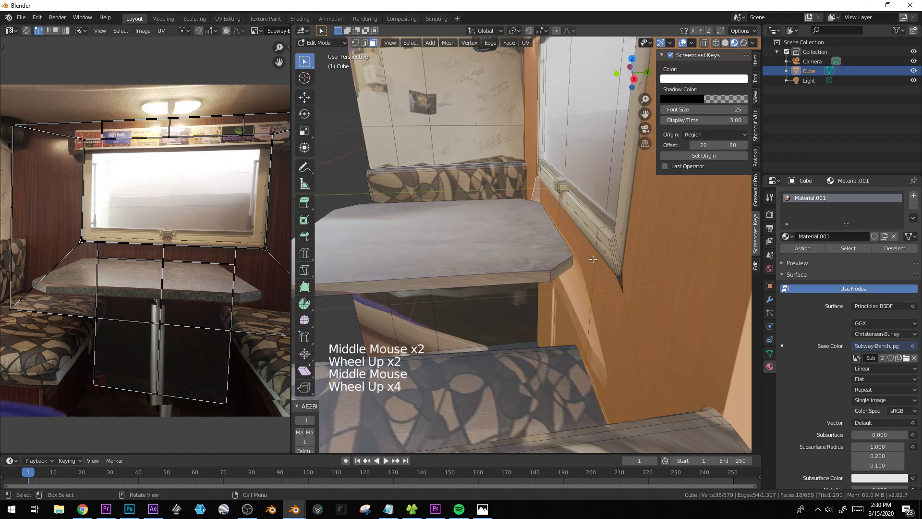
{"action": "scroll", "coordinate": [616, 285], "scroll_direction": "down", "scroll_amount": 2}
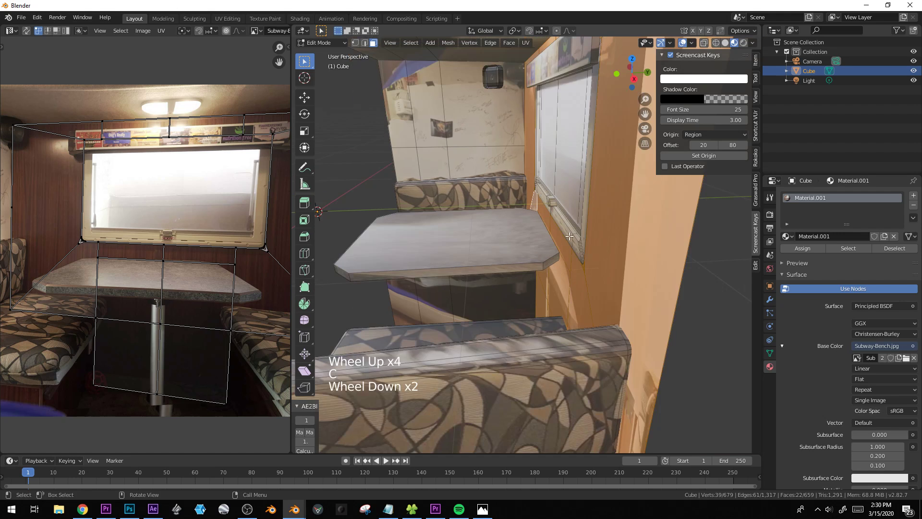
Extrude the selected back wall faces about 0.01 m along their normals
{"action": "middle_click_drag", "start_coordinate": [616, 285], "coordinate": [577, 274], "text": "shift"}
{"action": "middle_click_drag", "start_coordinate": [577, 274], "coordinate": [533, 267]}
{"action": "key", "text": "e"}
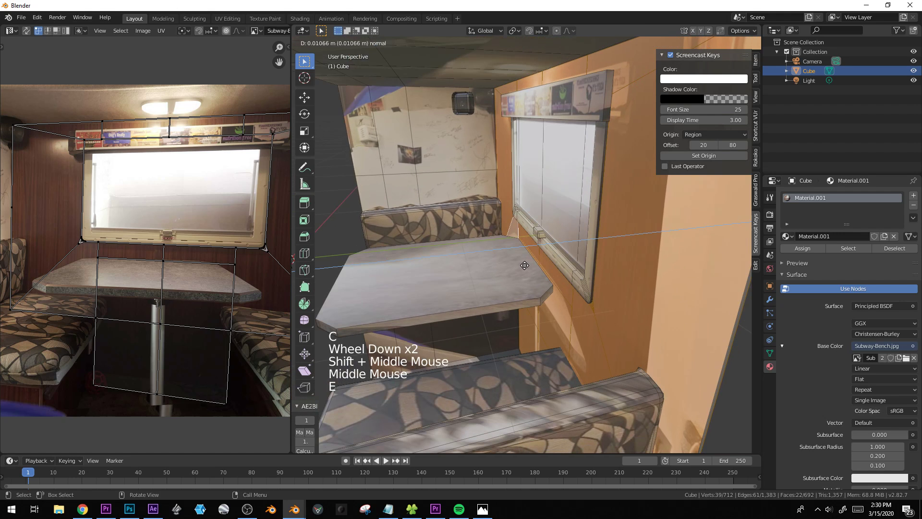
{"action": "left_click", "coordinate": [524, 265]}
Add a second material slot with a new material named backwall and assign it to the selected back wall faces
{"action": "left_click", "coordinate": [914, 196]}
{"action": "left_click", "coordinate": [843, 254]}
{"action": "left_click", "coordinate": [844, 255]}
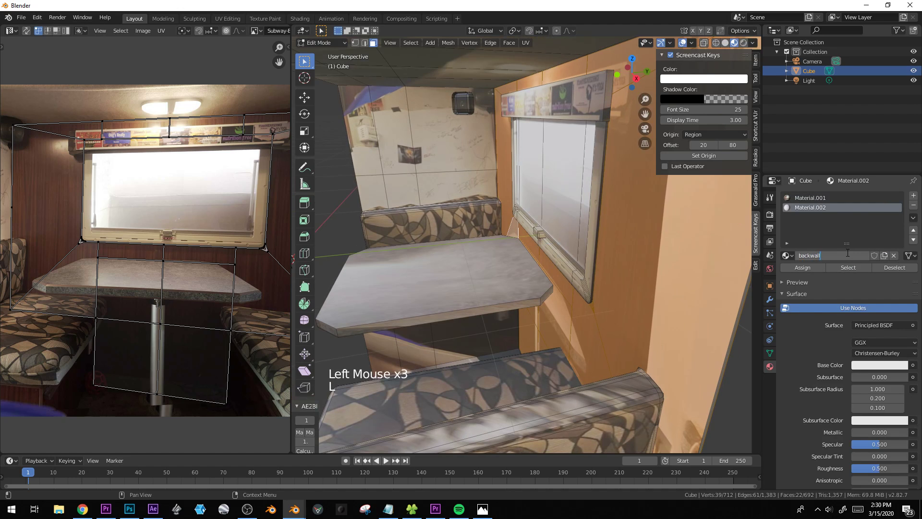
{"action": "left_click", "coordinate": [801, 266]}
{"action": "key", "text": "Tab"}
{"action": "middle_click_drag", "start_coordinate": [480, 269], "coordinate": [490, 312]}
{"action": "scroll", "coordinate": [499, 275], "scroll_direction": "down", "scroll_amount": 4}
{"action": "key", "text": "Tab"}
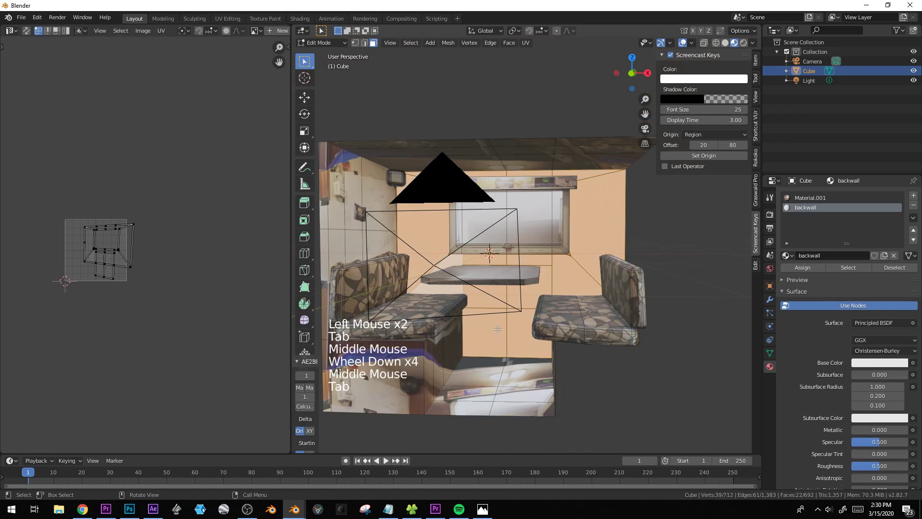
Select the floor faces and add a third material slot with a new material named floor
{"action": "left_click", "coordinate": [485, 372]}
{"action": "key", "text": "c"}
{"action": "mouse_move", "coordinate": [474, 392]}
{"action": "left_mouse_down"}
{"action": "mouse_move", "coordinate": [464, 399]}
{"action": "mouse_move", "coordinate": [529, 374]}
{"action": "left_mouse_up"}
{"action": "right_click", "coordinate": [531, 372]}
{"action": "left_click", "coordinate": [914, 195]}
{"action": "left_click", "coordinate": [842, 257]}
{"action": "left_click", "coordinate": [837, 254]}
{"action": "type", "text": "floor"}
{"action": "key", "text": "Return"}
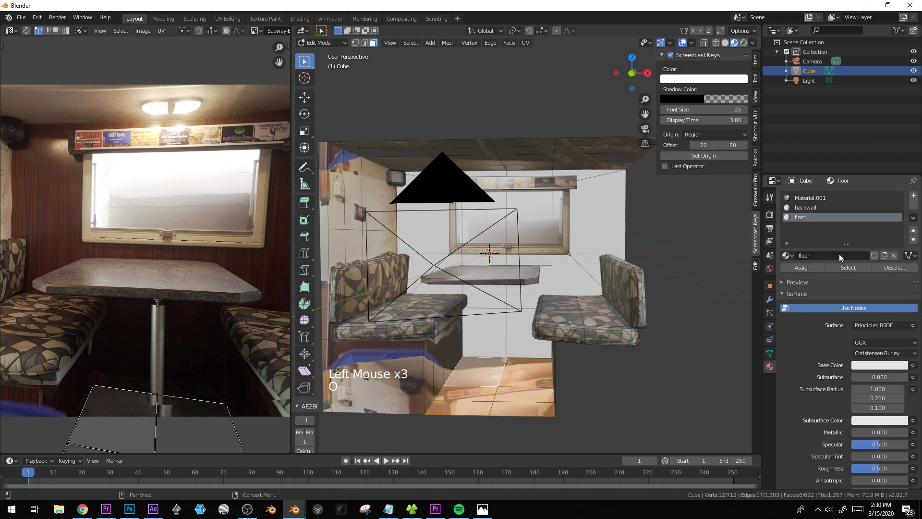
Select the front face under the left bench and the left wall's front edge faces, and assign them the backwall material
{"action": "middle_click_drag", "start_coordinate": [504, 337], "coordinate": [552, 292], "text": "shift"}
{"action": "left_click", "coordinate": [435, 310]}
{"action": "middle_click_drag", "start_coordinate": [436, 307], "coordinate": [418, 312]}
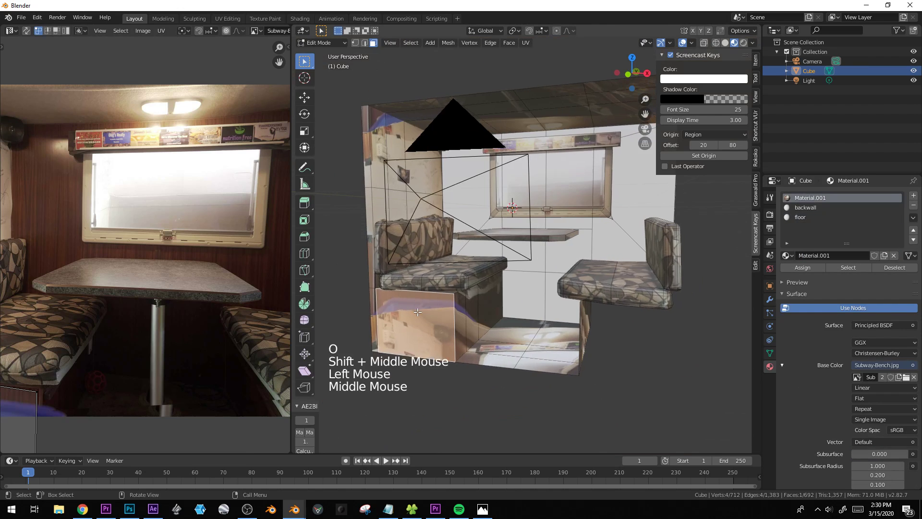
{"action": "left_click", "coordinate": [375, 310], "text": "shift"}
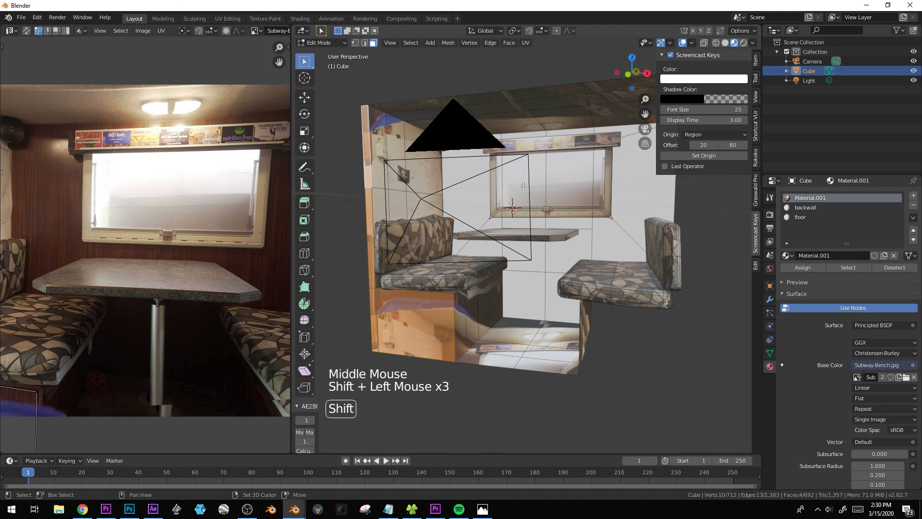
{"action": "left_click", "coordinate": [811, 208]}
{"action": "left_click", "coordinate": [803, 267]}
Add a horizontal loop cut across the left wall near its top, just below the ceiling
{"action": "key", "text": "Tab"}
{"action": "middle_click_drag", "start_coordinate": [435, 220], "coordinate": [440, 173]}
{"action": "key", "text": "Tab"}
{"action": "scroll", "coordinate": [442, 230], "scroll_direction": "up", "scroll_amount": 2}
{"action": "key", "text": "ctrl+r"}
{"action": "left_click", "coordinate": [405, 204]}
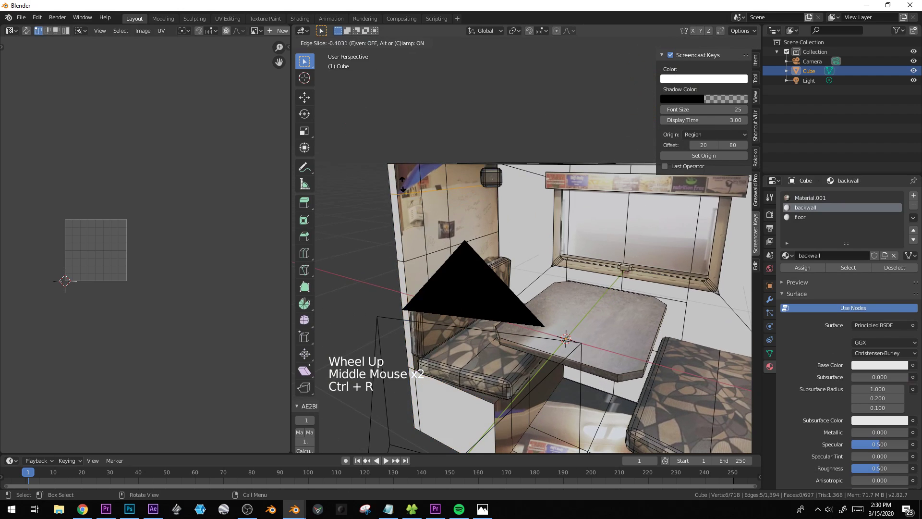
{"action": "left_click", "coordinate": [402, 182]}
Delete the left wall faces above the new loop cut, including those on the wall's front edge
{"action": "key", "text": "3"}
{"action": "left_click", "coordinate": [432, 177]}
{"action": "left_click", "coordinate": [406, 178], "text": "shift"}
{"action": "left_click", "coordinate": [432, 177], "text": "shift"}
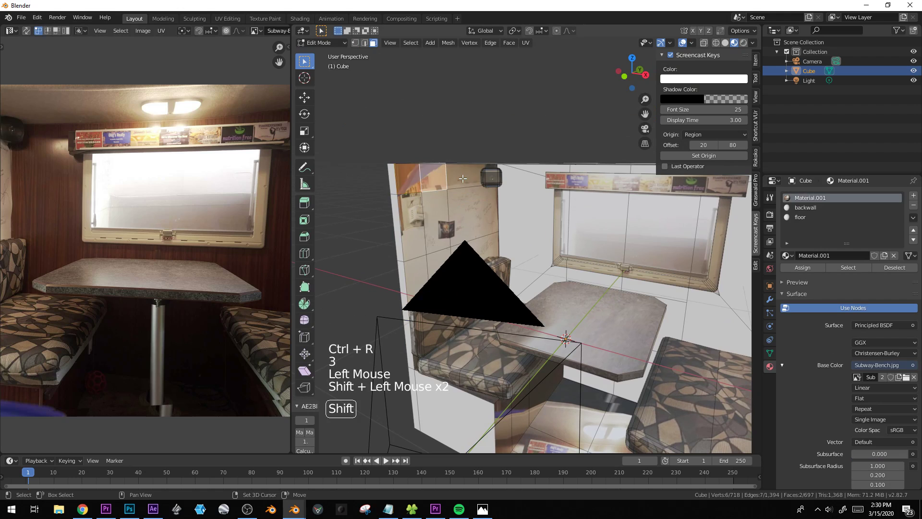
{"action": "left_click", "coordinate": [392, 183], "text": "shift"}
{"action": "key", "text": "x"}
{"action": "left_click", "coordinate": [392, 181]}
{"action": "middle_click_drag", "start_coordinate": [431, 190], "coordinate": [430, 196]}
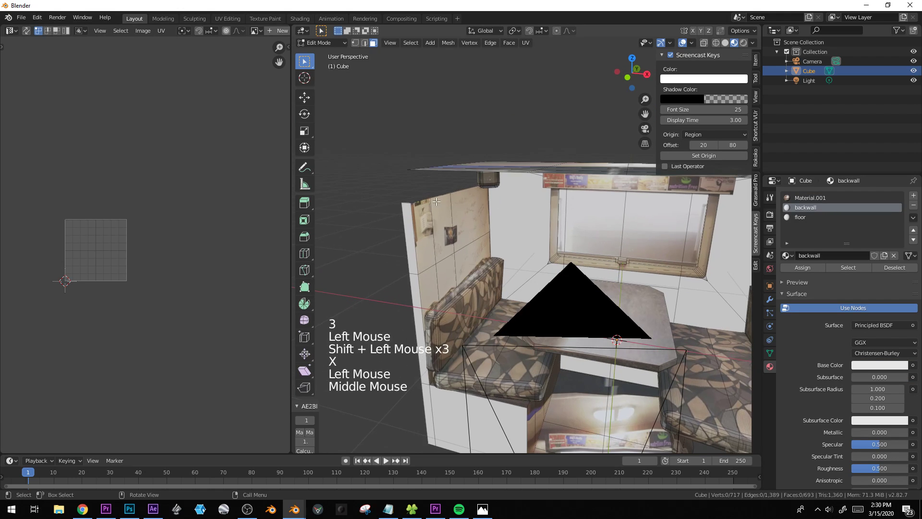
Extrude the exposed top edge of the left wall
{"action": "key", "text": "2"}
{"action": "left_click", "coordinate": [431, 195]}
{"action": "key", "text": "e"}
{"action": "key", "text": "Tab"}
{"action": "mouse_move", "coordinate": [509, 209]}
{"action": "middle_mouse_down"}
{"action": "mouse_move", "coordinate": [532, 234]}
{"action": "mouse_move", "coordinate": [526, 220]}
{"action": "mouse_move", "coordinate": [574, 215]}
{"action": "mouse_move", "coordinate": [511, 222]}
{"action": "middle_mouse_up"}
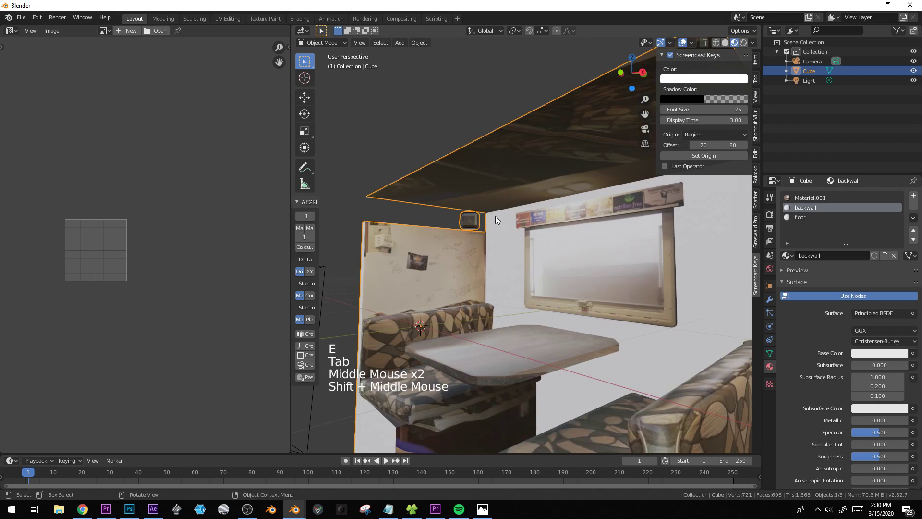
Select all the ceiling faces and delete them so the room is open from above
{"action": "key", "text": "Tab"}
{"action": "left_click", "coordinate": [493, 188]}
{"action": "key", "text": "3"}
{"action": "left_click", "coordinate": [493, 192]}
{"action": "key", "text": "c"}
{"action": "mouse_move", "coordinate": [488, 190]}
{"action": "left_mouse_down"}
{"action": "mouse_move", "coordinate": [451, 177]}
{"action": "mouse_move", "coordinate": [567, 155]}
{"action": "left_mouse_up"}
{"action": "right_click", "coordinate": [571, 151]}
{"action": "middle_click_drag", "start_coordinate": [578, 142], "coordinate": [489, 180], "text": "shift"}
{"action": "right_click", "coordinate": [436, 184]}
{"action": "middle_click_drag", "start_coordinate": [484, 239], "coordinate": [589, 255], "text": "shift"}
{"action": "key", "text": "x"}
{"action": "left_click", "coordinate": [517, 212]}
{"action": "key", "text": "Tab"}
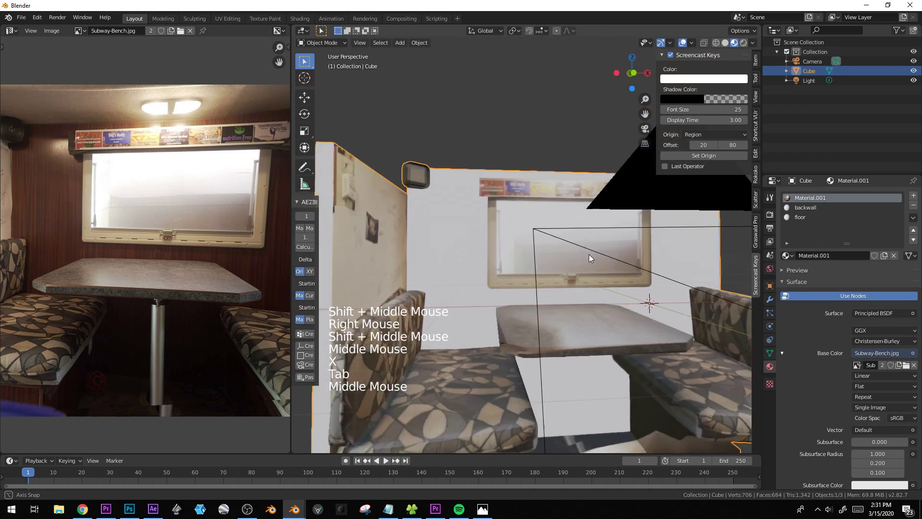
Select the entire linked tabletop mesh and bring its UVs into close view over the photo
{"action": "key", "text": "alt+a"}
{"action": "middle_click_drag", "start_coordinate": [567, 304], "coordinate": [588, 310]}
{"action": "left_click", "coordinate": [592, 318]}
{"action": "left_click", "coordinate": [593, 318]}
{"action": "scroll", "coordinate": [606, 384], "scroll_direction": "up", "scroll_amount": 2}
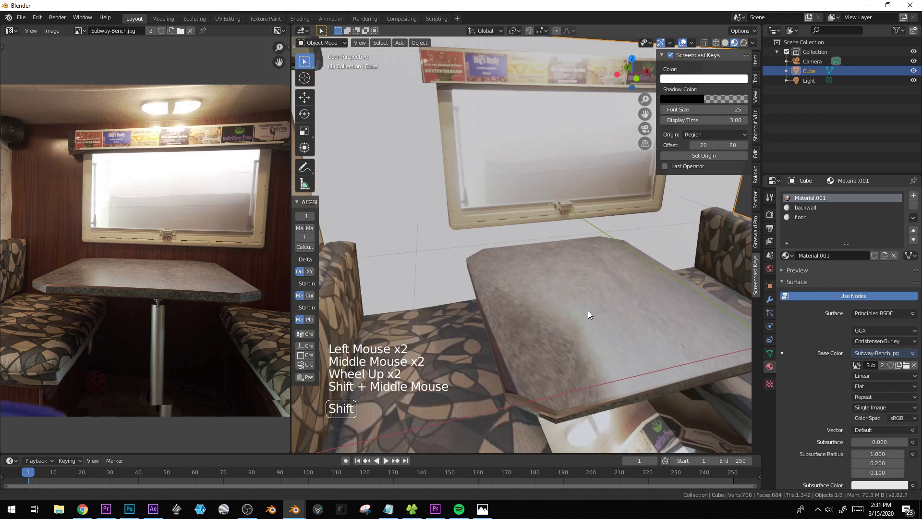
{"action": "left_click", "coordinate": [588, 310]}
{"action": "key", "text": "Tab"}
{"action": "left_click", "coordinate": [648, 393]}
{"action": "middle_click_drag", "start_coordinate": [224, 277], "coordinate": [135, 314], "text": "shift"}
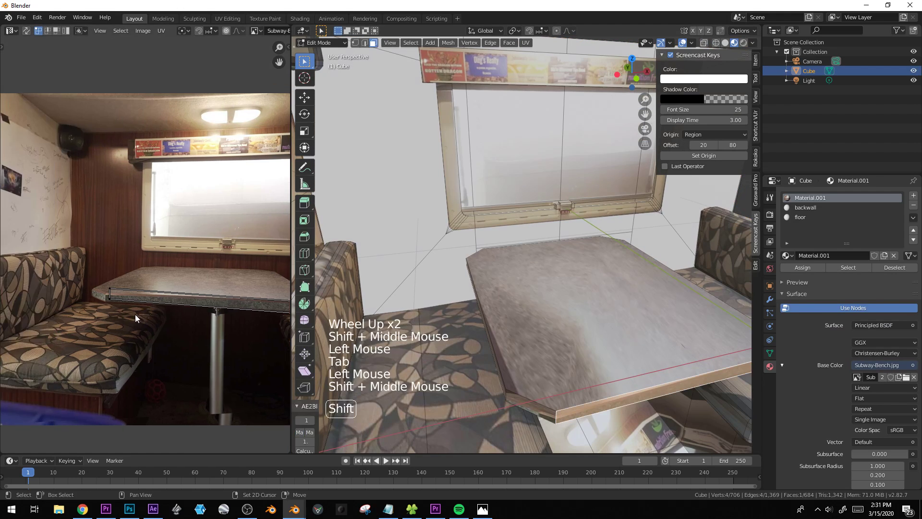
{"action": "scroll", "coordinate": [135, 314], "scroll_direction": "up", "scroll_amount": 1}
{"action": "key", "text": "ctrl+l"}
{"action": "scroll", "coordinate": [103, 275], "scroll_direction": "up", "scroll_amount": 2}
{"action": "middle_click_drag", "start_coordinate": [101, 275], "coordinate": [131, 302], "text": "shift"}
{"action": "scroll", "coordinate": [131, 303], "scroll_direction": "up", "scroll_amount": 2}
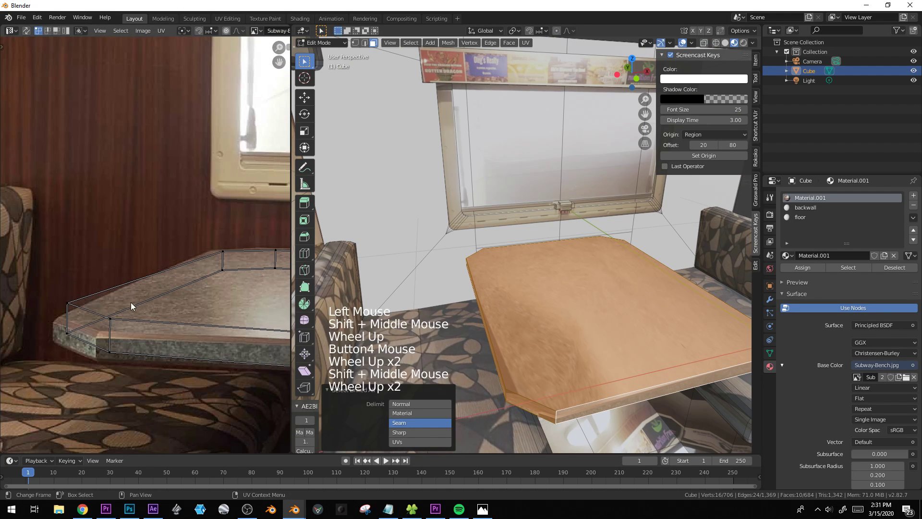
Scale and move the UV vertices of the tabletop's front-left corner onto that corner in the photo
{"action": "key", "text": "alt+a"}
{"action": "key", "text": "b"}
{"action": "left_click_drag", "start_coordinate": [96, 307], "coordinate": [128, 377]}
{"action": "key", "text": "s"}
{"action": "left_click", "coordinate": [126, 372]}
{"action": "key", "text": "g"}
{"action": "left_click", "coordinate": [108, 382]}
{"action": "key", "text": "s"}
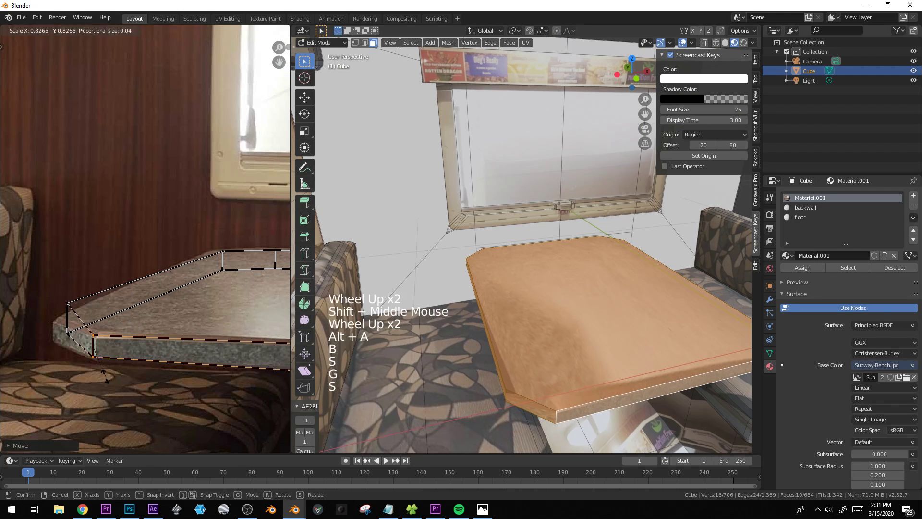
{"action": "left_click", "coordinate": [103, 374]}
{"action": "key", "text": "g"}
{"action": "left_click", "coordinate": [106, 378]}
Scale and move the UV vertices at the tabletop's far left corner to match the table edge in the photo
{"action": "key", "text": "alt+a"}
{"action": "left_click_drag", "start_coordinate": [84, 364], "coordinate": [85, 364]}
{"action": "key", "text": "s"}
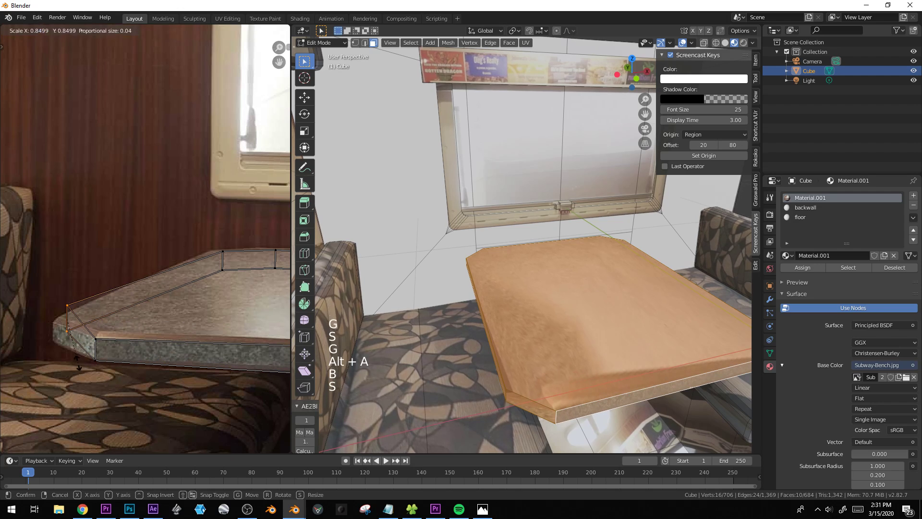
{"action": "left_click", "coordinate": [69, 377]}
{"action": "key", "text": "g"}
{"action": "left_click", "coordinate": [62, 381]}
{"action": "key", "text": "s"}
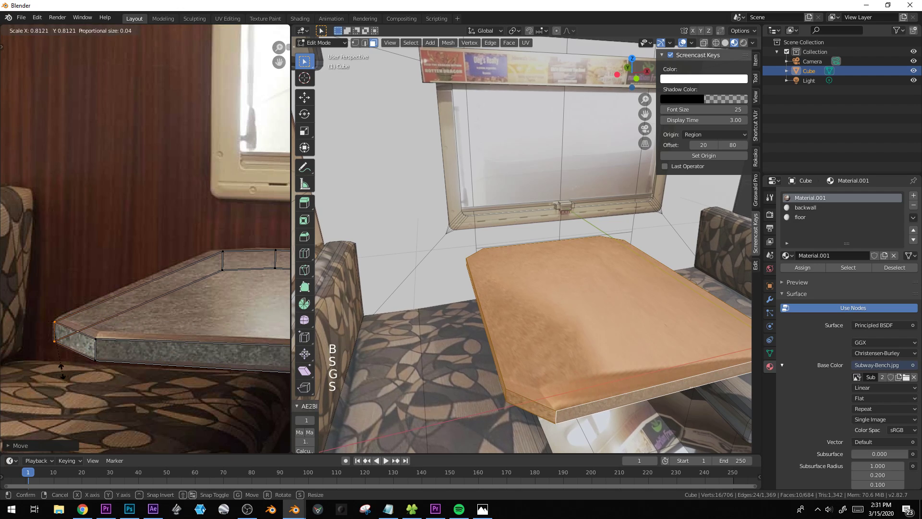
{"action": "left_click", "coordinate": [62, 371]}
Scale and move the UV vertices of the tabletop's rear-left corner to fit the table's back edge
{"action": "middle_click_drag", "start_coordinate": [108, 338], "coordinate": [124, 333], "text": "shift"}
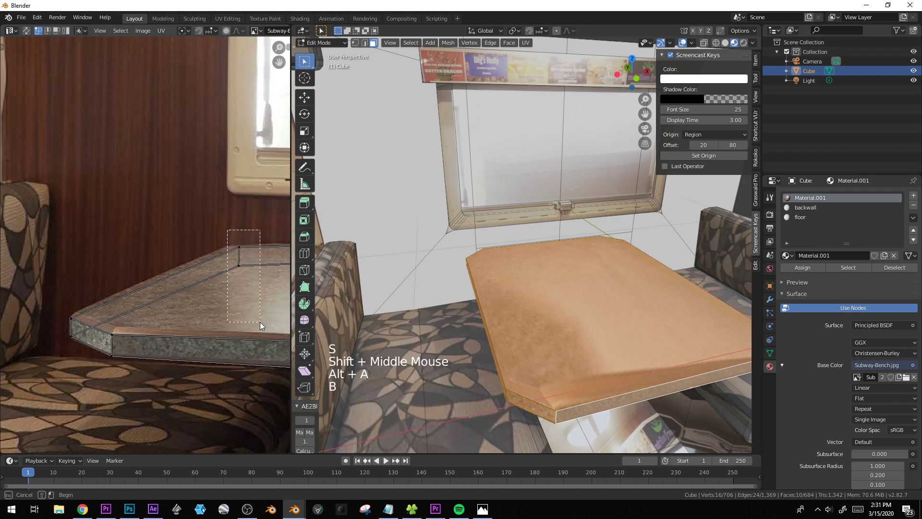
{"action": "left_click_drag", "start_coordinate": [260, 321], "coordinate": [260, 322]}
{"action": "key", "text": "s"}
{"action": "left_click", "coordinate": [252, 308]}
{"action": "key", "text": "g"}
{"action": "left_click", "coordinate": [249, 307]}
Scale and move the UV vertices of the tabletop's front-right corner to fit the table's front edge in the photo
{"action": "middle_click_drag", "start_coordinate": [248, 307], "coordinate": [148, 279], "text": "shift"}
{"action": "scroll", "coordinate": [148, 279], "scroll_direction": "down", "scroll_amount": 3, "text": "shift"}
{"action": "key", "text": "alt+a"}
{"action": "key", "text": "b"}
{"action": "left_click_drag", "start_coordinate": [212, 322], "coordinate": [262, 394]}
{"action": "key", "text": "s"}
{"action": "left_click", "coordinate": [274, 390]}
{"action": "key", "text": "g"}
{"action": "left_click", "coordinate": [276, 389]}
{"action": "key", "text": "s"}
{"action": "left_click", "coordinate": [275, 388]}
Scale and move the UV vertices at the tabletop's far right corner onto the table's right tip in the photo
{"action": "middle_click_drag", "start_coordinate": [274, 388], "coordinate": [151, 397], "text": "shift"}
{"action": "key", "text": "alt+a"}
{"action": "key", "text": "b"}
{"action": "left_click_drag", "start_coordinate": [158, 308], "coordinate": [222, 412]}
{"action": "key", "text": "s"}
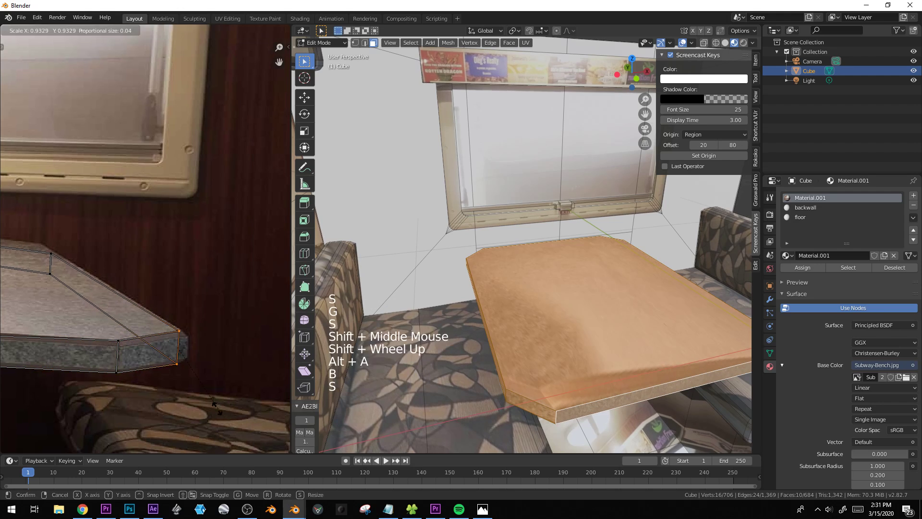
{"action": "left_click", "coordinate": [210, 406]}
{"action": "key", "text": "g"}
{"action": "left_click", "coordinate": [217, 406]}
{"action": "key", "text": "s"}
{"action": "left_click", "coordinate": [215, 402]}
Move both UV vertex pairs of the tabletop's rear-right chamfer onto the table's back edge in the photo
{"action": "middle_click_drag", "start_coordinate": [120, 357], "coordinate": [224, 394], "text": "shift"}
{"action": "key", "text": "alt+a"}
{"action": "key", "text": "b"}
{"action": "left_click_drag", "start_coordinate": [139, 256], "coordinate": [181, 347]}
{"action": "key", "text": "g"}
{"action": "left_click", "coordinate": [174, 342]}
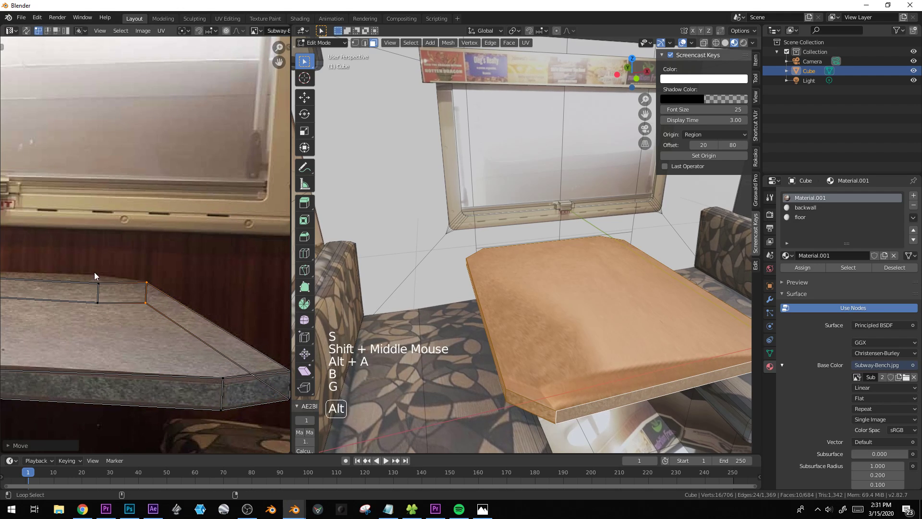
{"action": "key", "text": "alt+a"}
{"action": "key", "text": "b"}
{"action": "left_click_drag", "start_coordinate": [85, 264], "coordinate": [119, 340]}
{"action": "key", "text": "g"}
{"action": "left_click", "coordinate": [114, 331]}
Select the edge loop around the tabletop's upper rim in edge mode
{"action": "scroll", "coordinate": [521, 338], "scroll_direction": "down", "scroll_amount": 2}
{"action": "scroll", "coordinate": [521, 339], "scroll_direction": "down", "scroll_amount": 1}
{"action": "middle_click_drag", "start_coordinate": [522, 338], "coordinate": [526, 364], "text": "shift"}
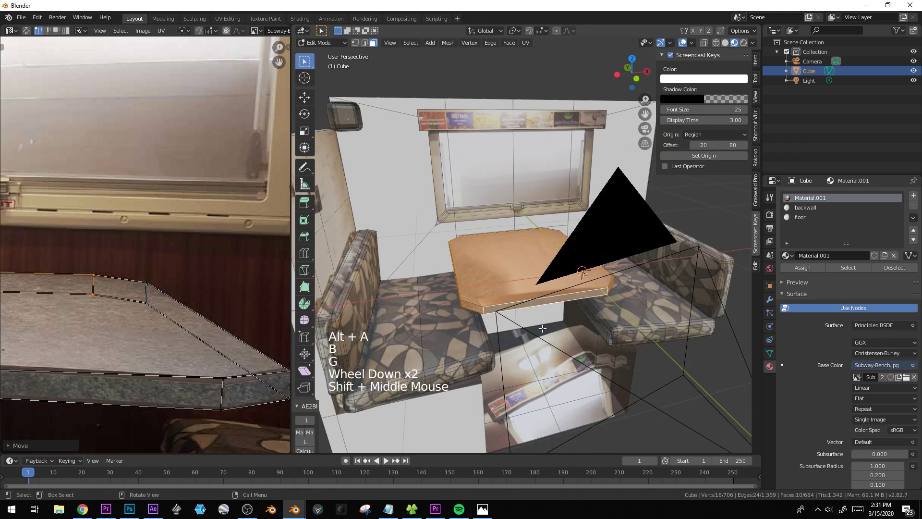
{"action": "scroll", "coordinate": [528, 388], "scroll_direction": "up", "scroll_amount": 2}
{"action": "key", "text": "2"}
{"action": "left_click", "coordinate": [528, 388], "text": "alt"}
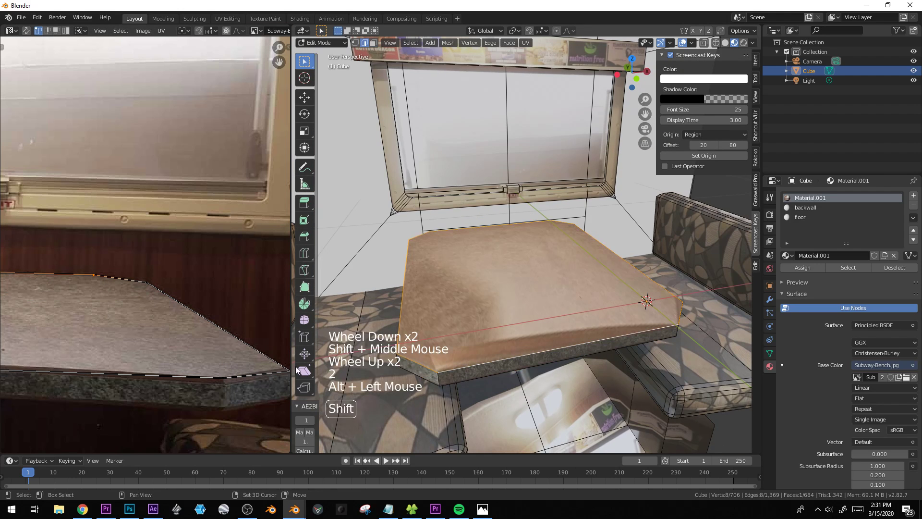
Move the upper-rim UV vertices at the tabletop's front-left chamfer slightly upward to line up with the photo
{"action": "scroll", "coordinate": [70, 309], "scroll_direction": "down", "scroll_amount": 4}
{"action": "scroll", "coordinate": [71, 309], "scroll_direction": "up", "scroll_amount": 1, "text": "shift"}
{"action": "scroll", "coordinate": [97, 325], "scroll_direction": "down", "scroll_amount": 1, "text": "shift"}
{"action": "middle_click_drag", "start_coordinate": [71, 310], "coordinate": [155, 304], "text": "shift"}
{"action": "scroll", "coordinate": [96, 326], "scroll_direction": "up", "scroll_amount": 1}
{"action": "scroll", "coordinate": [100, 333], "scroll_direction": "up", "scroll_amount": 2}
{"action": "key", "text": "alt+a"}
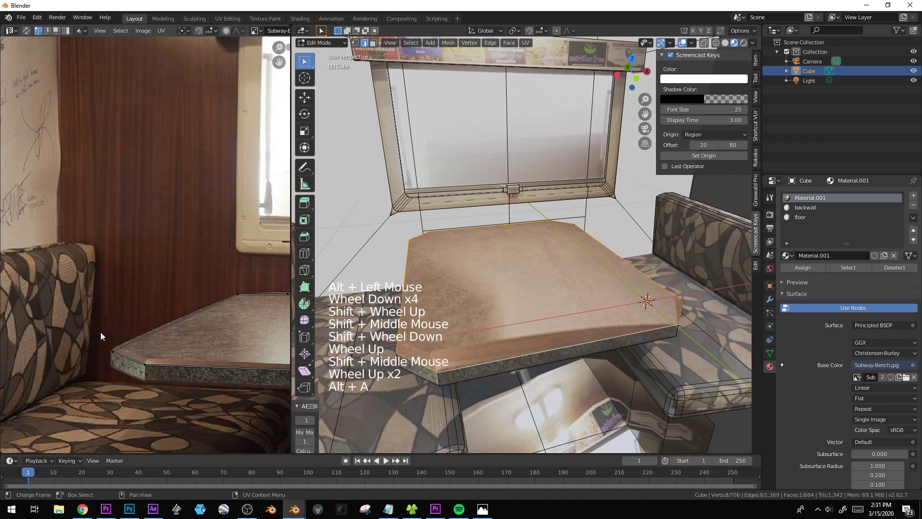
{"action": "key", "text": "b"}
{"action": "left_click_drag", "start_coordinate": [100, 332], "coordinate": [181, 409]}
{"action": "key", "text": "g"}
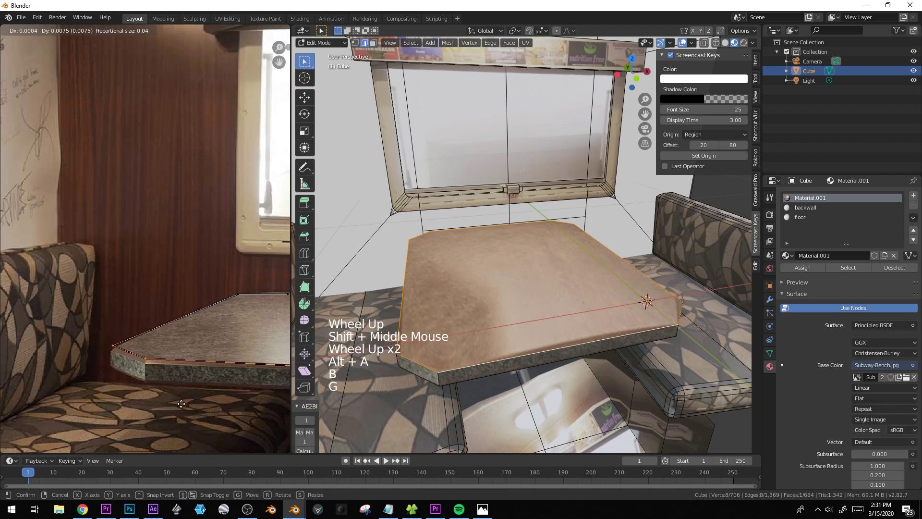
{"action": "left_click", "coordinate": [155, 393]}
Scale, rotate and move the upper-rim UV vertices at the tabletop's front-right chamfer to follow the table edge in the photo
{"action": "scroll", "coordinate": [155, 392], "scroll_direction": "up", "scroll_amount": 1, "text": "shift"}
{"action": "middle_click_drag", "start_coordinate": [155, 393], "coordinate": [66, 343], "text": "shift"}
{"action": "key", "text": "alt+a"}
{"action": "middle_click_drag", "start_coordinate": [226, 346], "coordinate": [117, 344], "text": "shift"}
{"action": "key", "text": "b"}
{"action": "left_click_drag", "start_coordinate": [137, 307], "coordinate": [230, 357]}
{"action": "key", "text": "s"}
{"action": "left_click", "coordinate": [236, 364]}
{"action": "key", "text": "r"}
{"action": "left_click", "coordinate": [235, 367]}
{"action": "key", "text": "g"}
{"action": "left_click", "coordinate": [235, 365]}
{"action": "key", "text": "s"}
{"action": "left_click", "coordinate": [232, 362]}
Bevel the selected edge loop around the tabletop's upper rim to give it a narrow rounded edge
{"action": "key", "text": "Tab"}
{"action": "middle_click_drag", "start_coordinate": [505, 362], "coordinate": [461, 312]}
{"action": "key", "text": "Tab"}
{"action": "key", "text": "ctrl+r"}
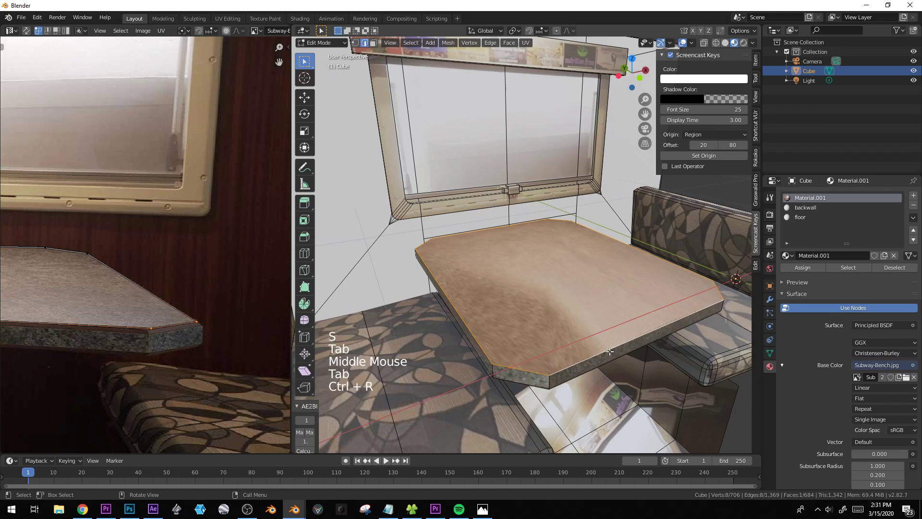
{"action": "scroll", "coordinate": [609, 352], "scroll_direction": "down", "scroll_amount": 1}
{"action": "scroll", "coordinate": [609, 352], "scroll_direction": "up", "scroll_amount": 1}
{"action": "key", "text": "ctrl+b"}
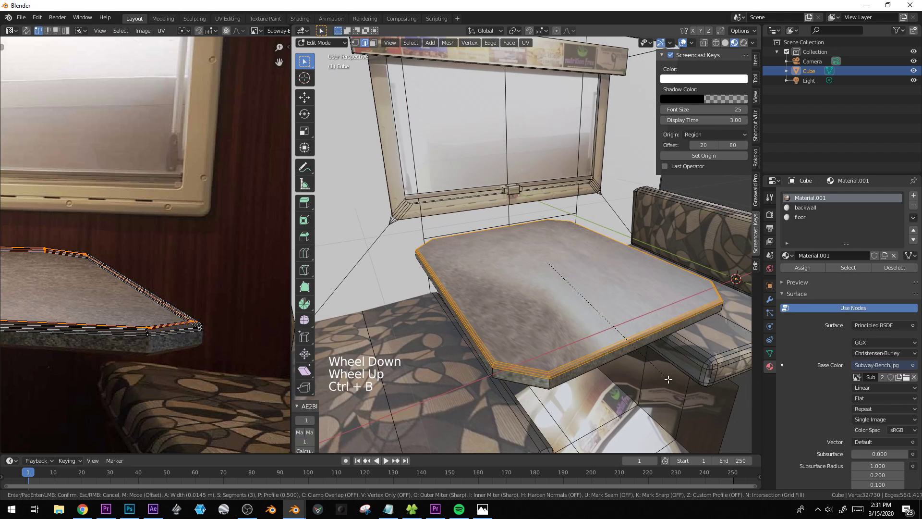
Cut several parallel lines across the tabletop's upper face with the Knife tool, running between its two long sides
{"action": "key", "text": "Tab"}
{"action": "scroll", "coordinate": [666, 378], "scroll_direction": "down", "scroll_amount": 2}
{"action": "middle_click_drag", "start_coordinate": [667, 378], "coordinate": [545, 330]}
{"action": "scroll", "coordinate": [641, 375], "scroll_direction": "up", "scroll_amount": 3}
{"action": "scroll", "coordinate": [545, 329], "scroll_direction": "down", "scroll_amount": 2}
{"action": "key", "text": "Tab"}
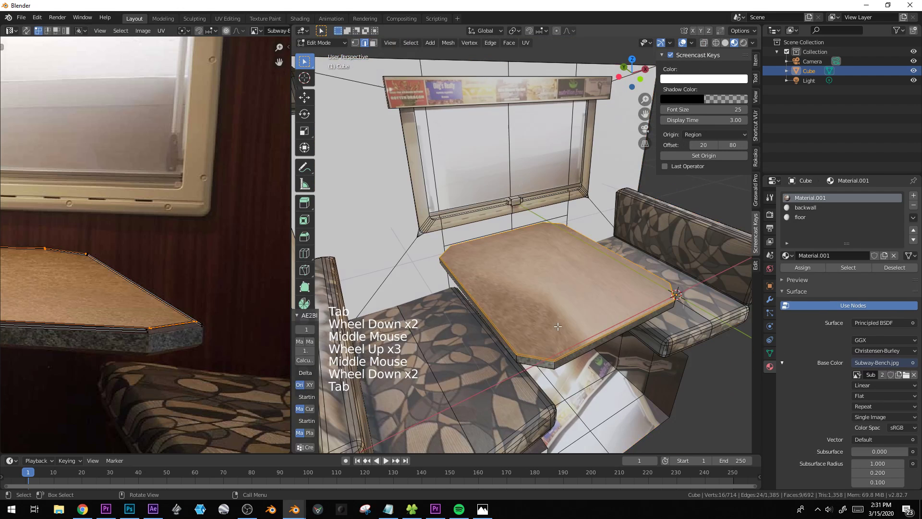
{"action": "key", "text": "k"}
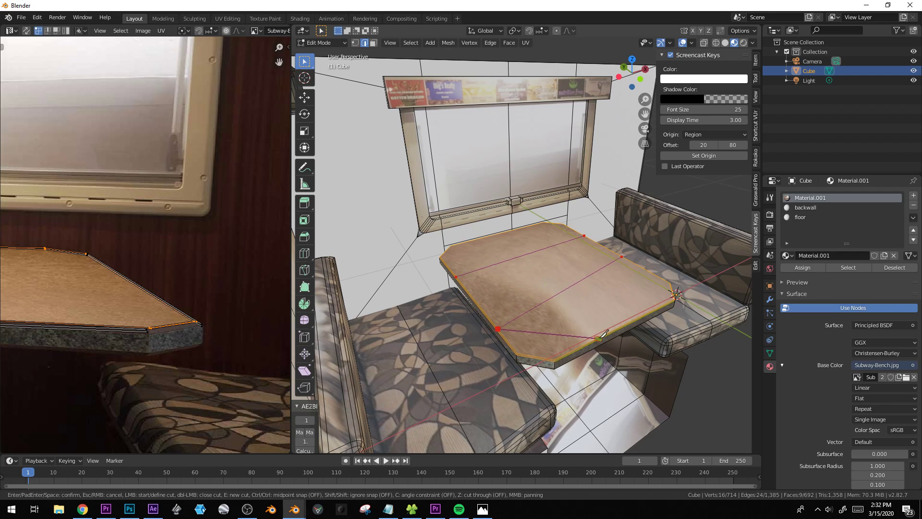
{"action": "key", "text": "Tab"}
{"action": "middle_click_drag", "start_coordinate": [648, 267], "coordinate": [630, 287]}
{"action": "key", "text": "Tab"}
Select the tabletop's underside face and inset it by about 0.005 m
{"action": "scroll", "coordinate": [630, 287], "scroll_direction": "up", "scroll_amount": 1}
{"action": "middle_click_drag", "start_coordinate": [533, 271], "coordinate": [522, 269]}
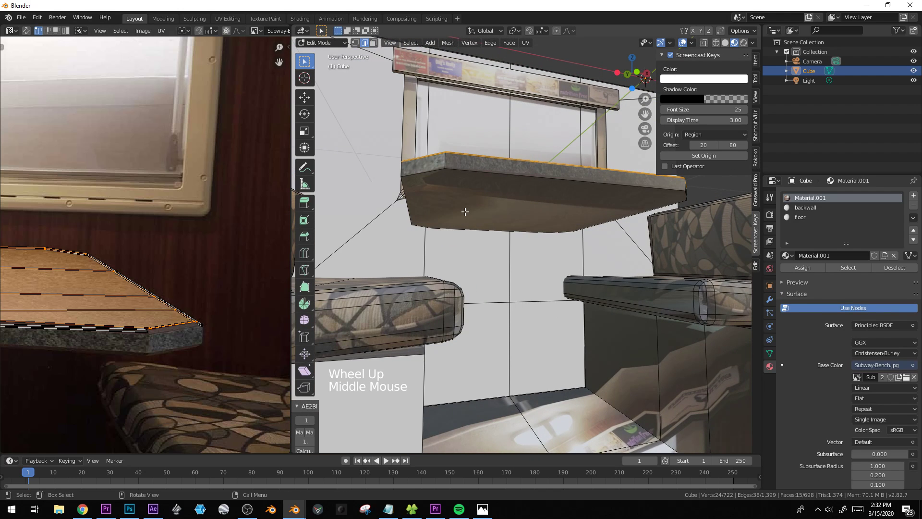
{"action": "key", "text": "3"}
{"action": "left_click", "coordinate": [479, 200]}
{"action": "left_click", "coordinate": [479, 200]}
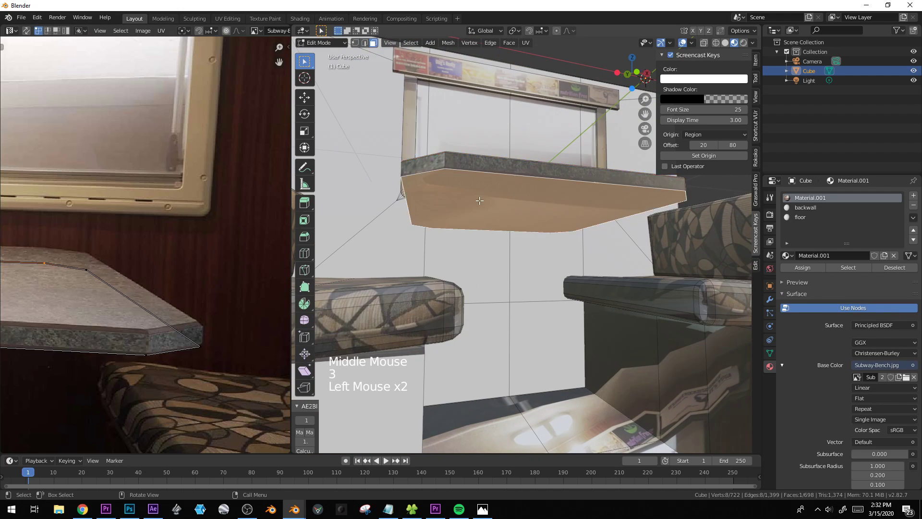
{"action": "key", "text": "i"}
{"action": "left_click", "coordinate": [676, 161]}
{"action": "middle_click_drag", "start_coordinate": [547, 246], "coordinate": [555, 249]}
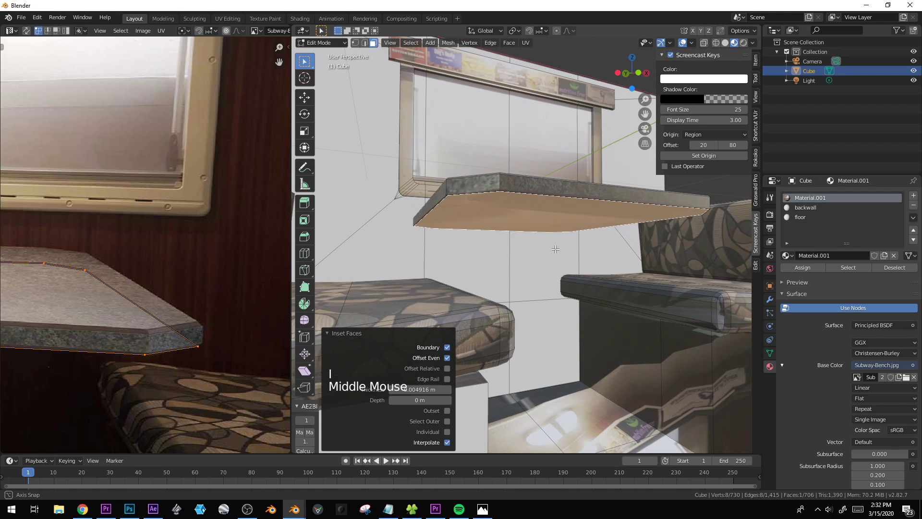
Shade the whole room object smooth and add an Edge Split modifier to it
{"action": "key", "text": "Tab"}
{"action": "scroll", "coordinate": [663, 288], "scroll_direction": "down", "scroll_amount": 2}
{"action": "middle_click_drag", "start_coordinate": [662, 287], "coordinate": [618, 292]}
{"action": "right_click", "coordinate": [655, 278]}
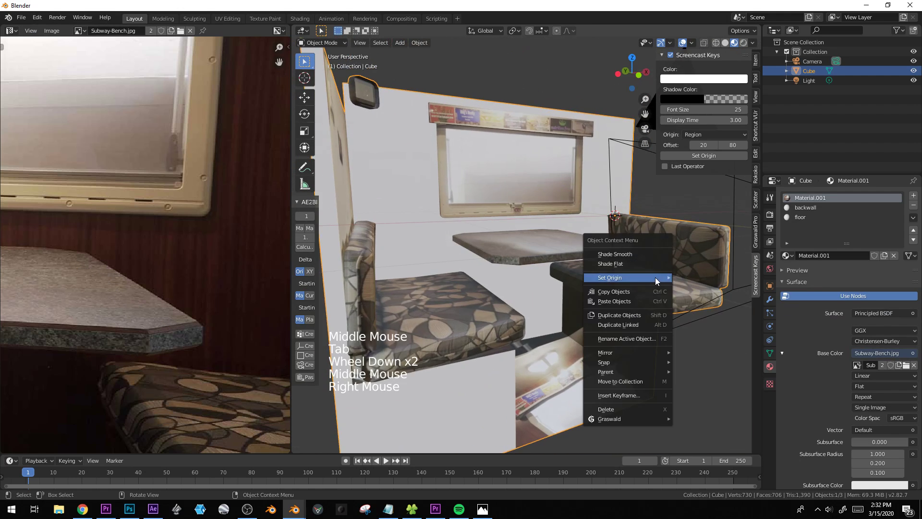
{"action": "left_click", "coordinate": [635, 255]}
{"action": "left_click", "coordinate": [769, 299]}
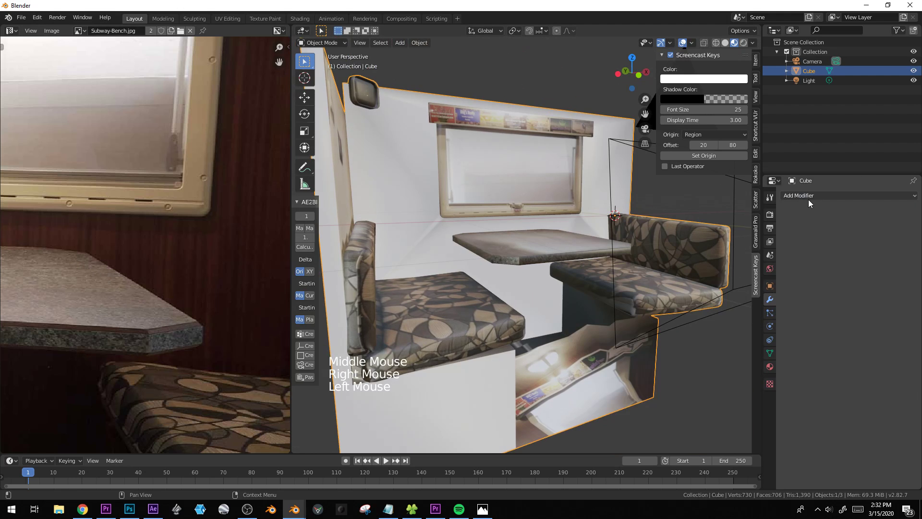
{"action": "left_click", "coordinate": [808, 200]}
{"action": "left_click", "coordinate": [743, 272]}
Enter edit mode on the room object and clear the face selection
{"action": "key", "text": "alt+a"}
{"action": "middle_click_drag", "start_coordinate": [615, 269], "coordinate": [461, 288]}
{"action": "key", "text": "Tab"}
{"action": "left_click", "coordinate": [418, 242]}
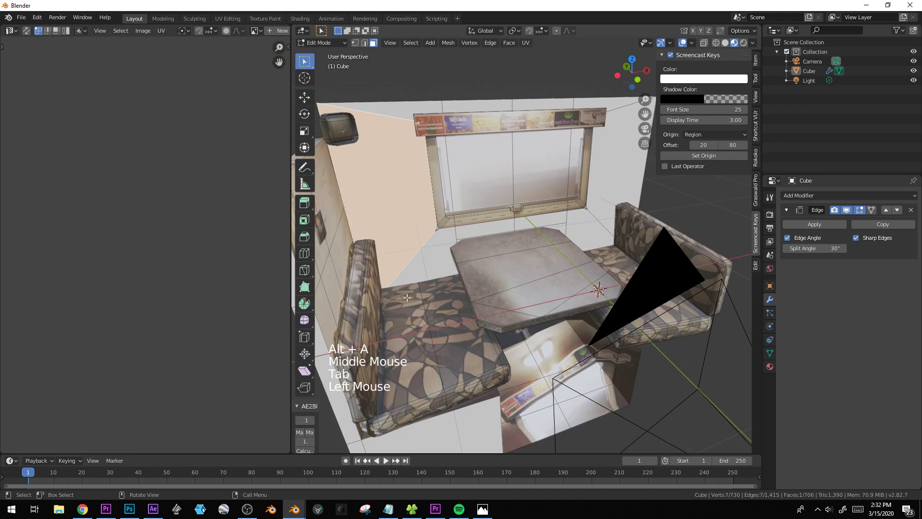
{"action": "key", "text": "alt+a"}
Switch to Chrome, load textures.com and open the Fine Wood category under Wood, with Plastic in a separate tab
{"action": "left_click", "coordinate": [81, 510]}
{"action": "type", "text": "cg"}
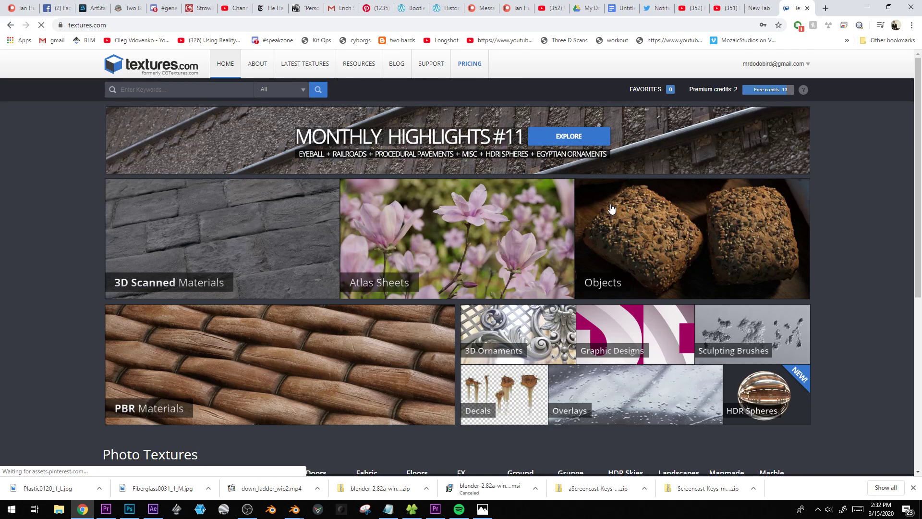
{"action": "scroll", "coordinate": [303, 283], "scroll_direction": "down", "scroll_amount": 4}
{"action": "scroll", "coordinate": [269, 288], "scroll_direction": "down", "scroll_amount": 1}
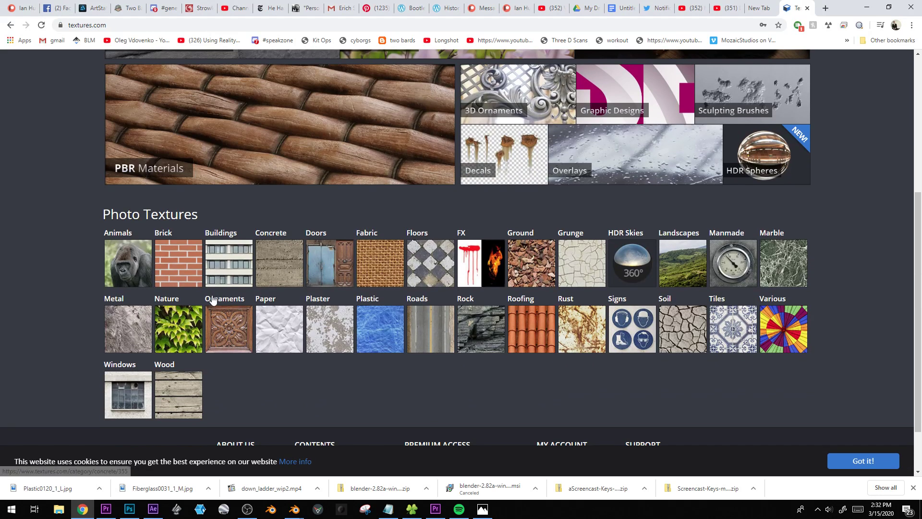
{"action": "middle_click", "coordinate": [368, 327]}
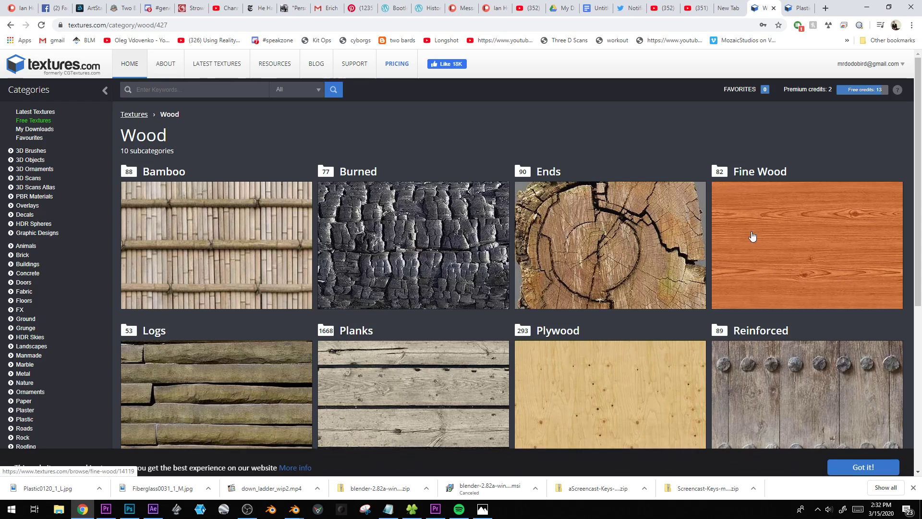
{"action": "left_click", "coordinate": [758, 236]}
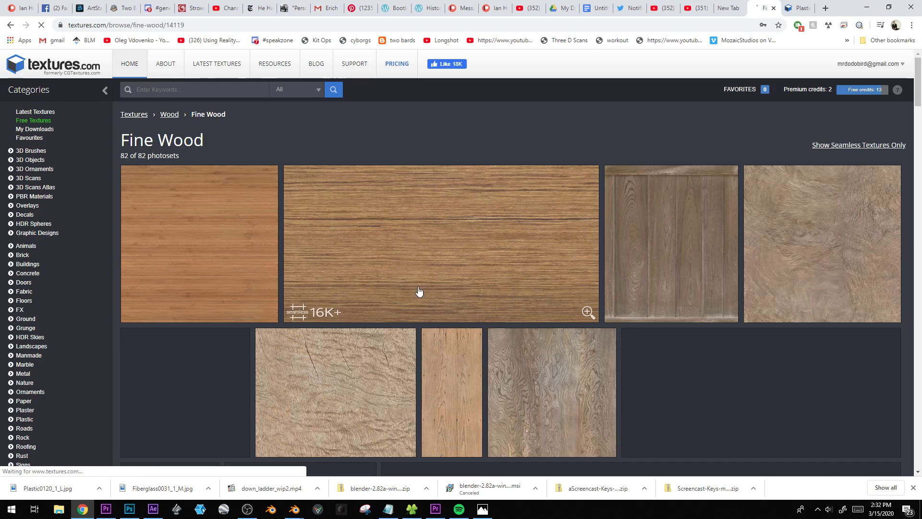
Look through the Fine Wood textures and compare them with the wall panelling in the reference photo IAN01035.JPG
{"action": "scroll", "coordinate": [320, 259], "scroll_direction": "down", "scroll_amount": 15}
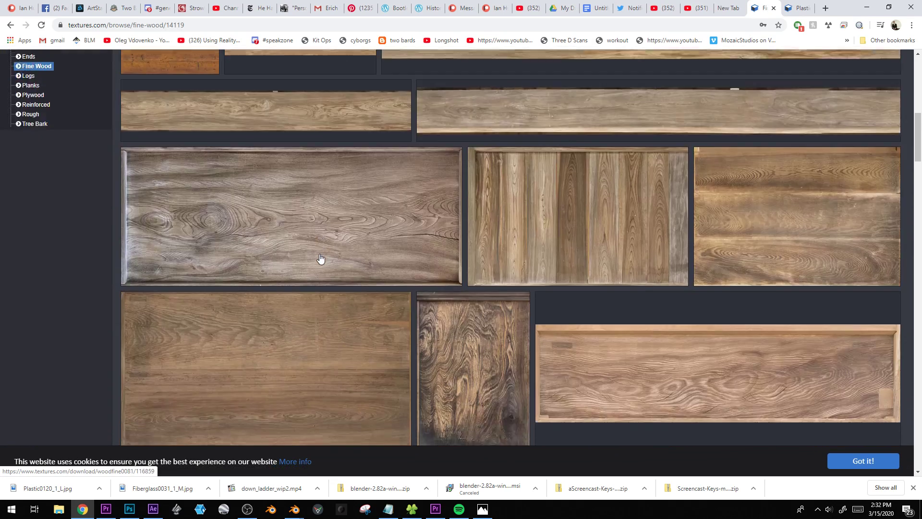
{"action": "scroll", "coordinate": [321, 259], "scroll_direction": "down", "scroll_amount": 5}
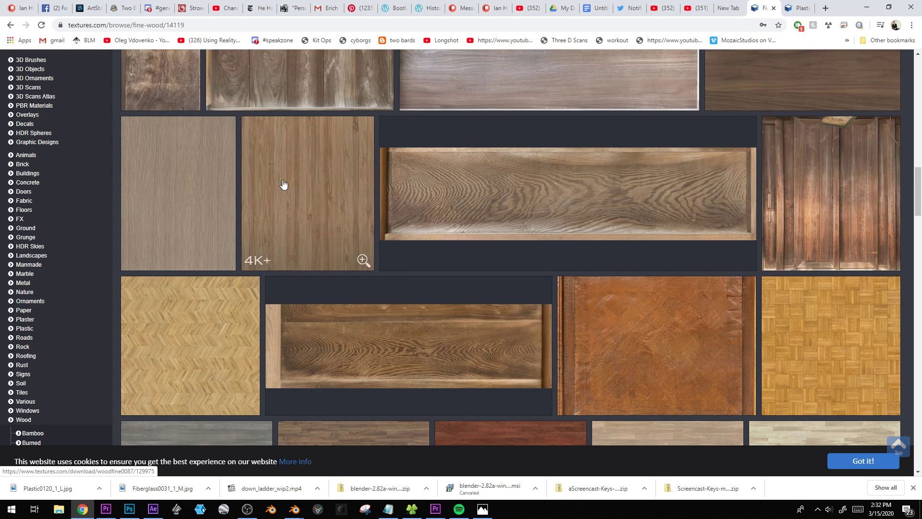
{"action": "scroll", "coordinate": [283, 184], "scroll_direction": "down", "scroll_amount": 6}
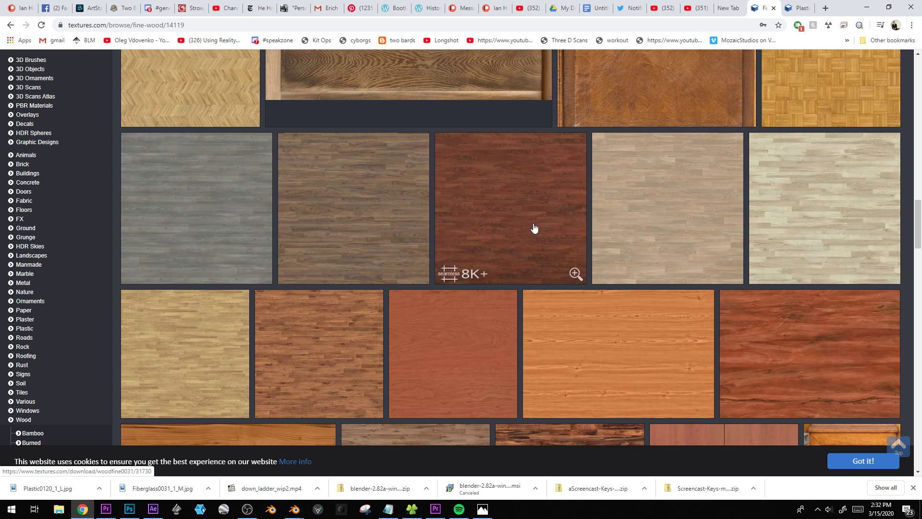
{"action": "scroll", "coordinate": [534, 229], "scroll_direction": "down", "scroll_amount": 4}
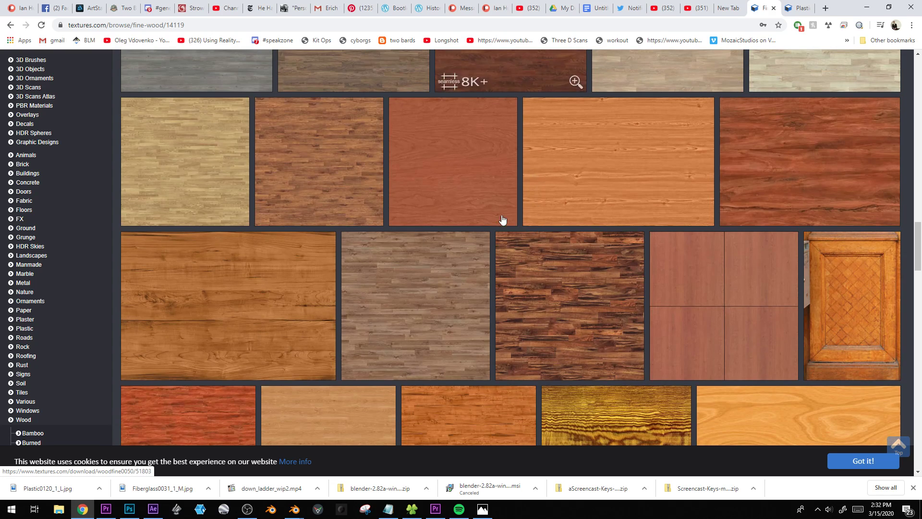
{"action": "left_click", "coordinate": [482, 509]}
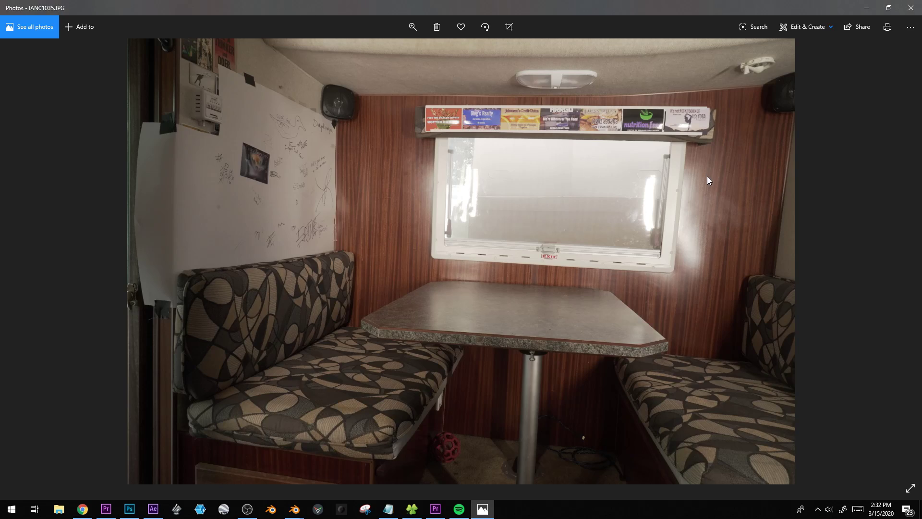
{"action": "key", "text": "alt+Tab"}
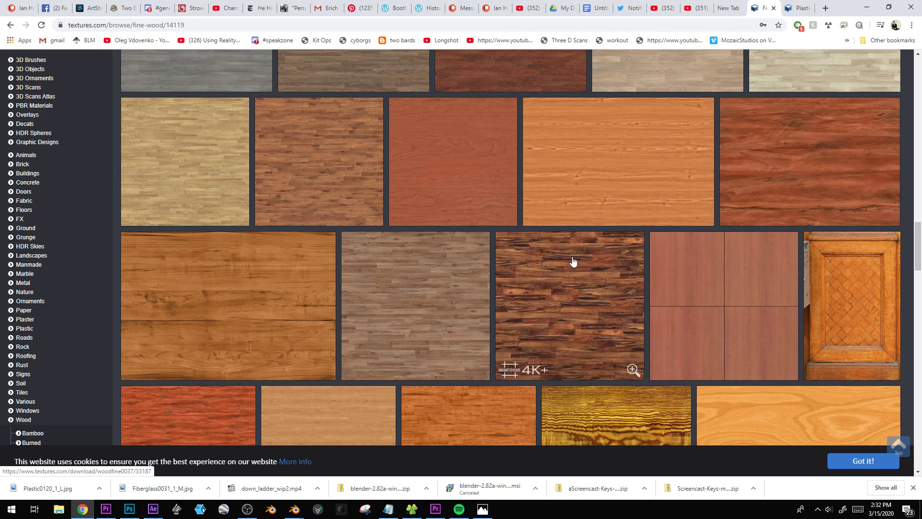
Find a reddish-brown seamless wood grain resembling the photo's wall panelling and open the WoodFine0020 texture
{"action": "scroll", "coordinate": [573, 262], "scroll_direction": "down", "scroll_amount": 12}
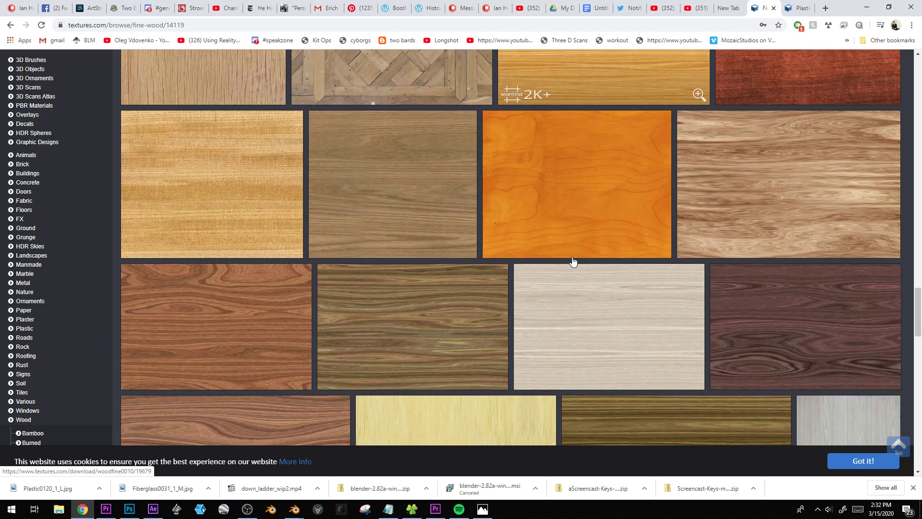
{"action": "scroll", "coordinate": [573, 262], "scroll_direction": "down", "scroll_amount": 4}
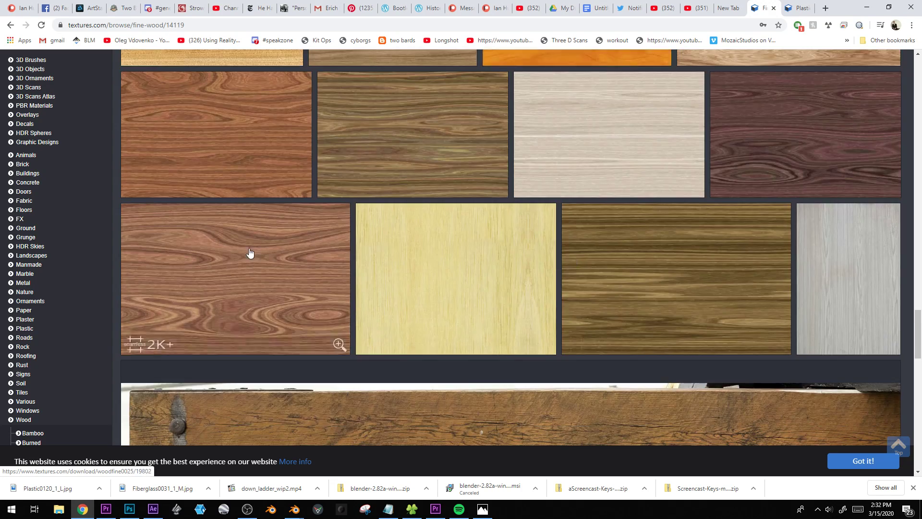
{"action": "scroll", "coordinate": [230, 228], "scroll_direction": "up", "scroll_amount": 2}
{"action": "key", "text": "alt+Tab"}
{"action": "key", "text": "alt+Tab"}
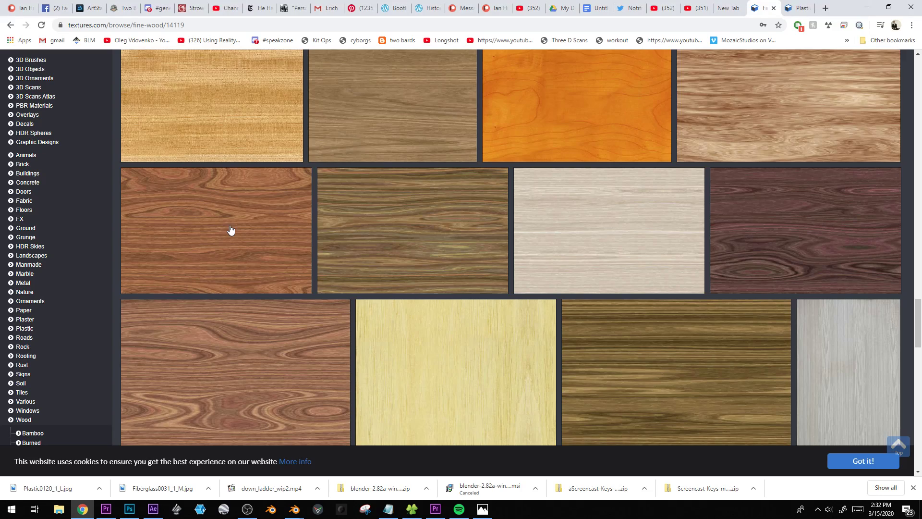
{"action": "scroll", "coordinate": [231, 229], "scroll_direction": "down", "scroll_amount": 4}
{"action": "scroll", "coordinate": [230, 230], "scroll_direction": "up", "scroll_amount": 3}
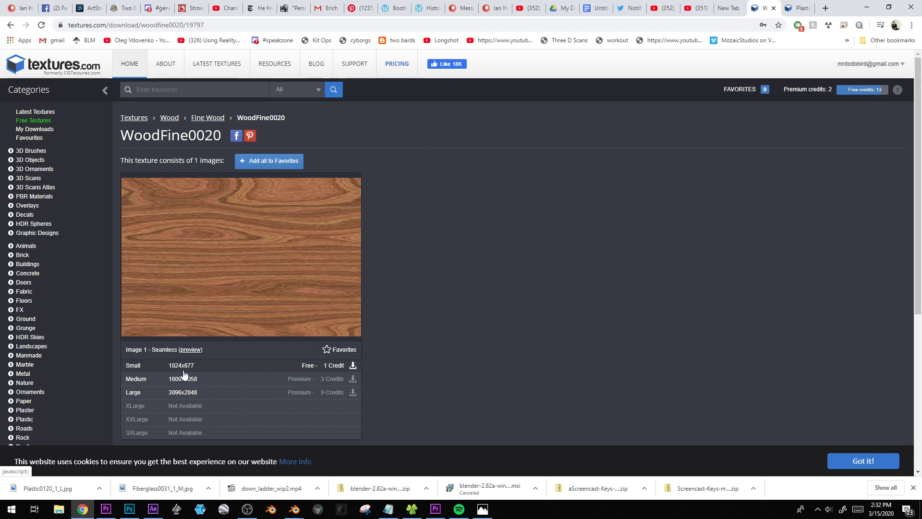
Try to download the medium 1600x1058 version of WoodFine0020 and return to the texture's page
{"action": "left_click", "coordinate": [179, 380]}
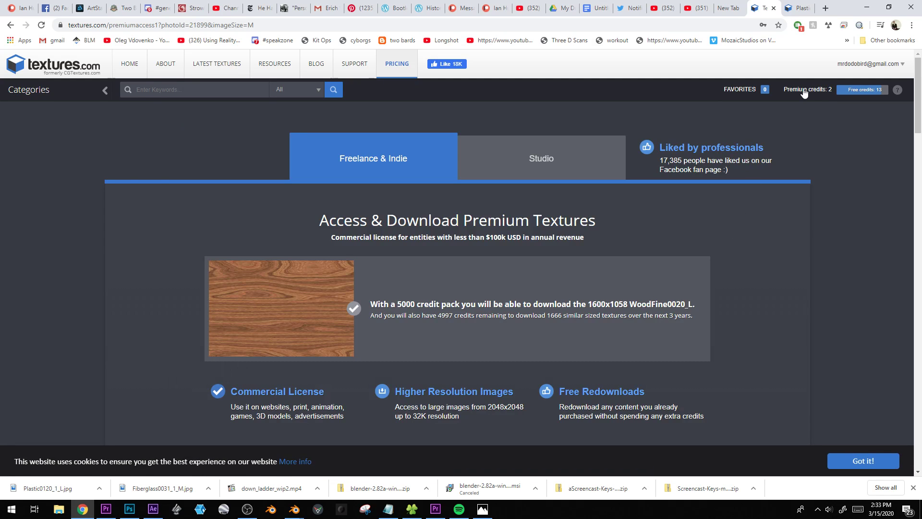
{"action": "scroll", "coordinate": [639, 235], "scroll_direction": "down", "scroll_amount": 5}
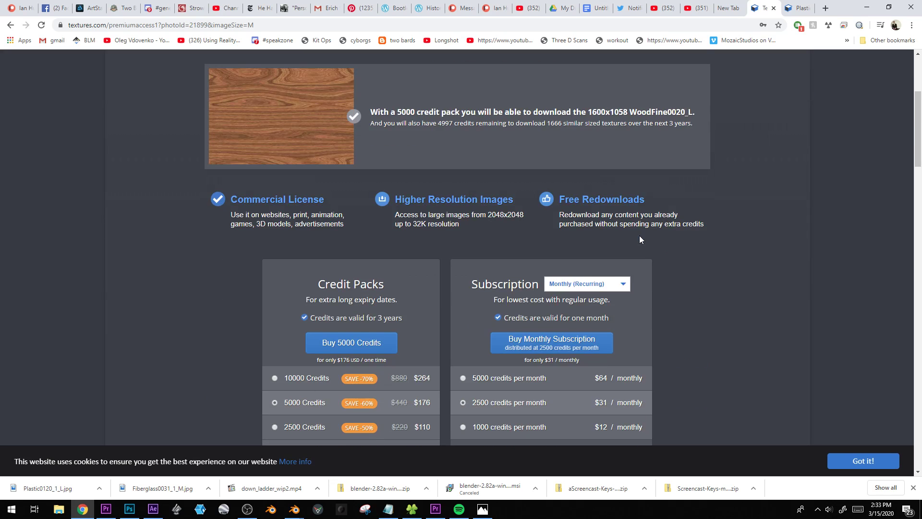
{"action": "scroll", "coordinate": [639, 235], "scroll_direction": "up", "scroll_amount": 5}
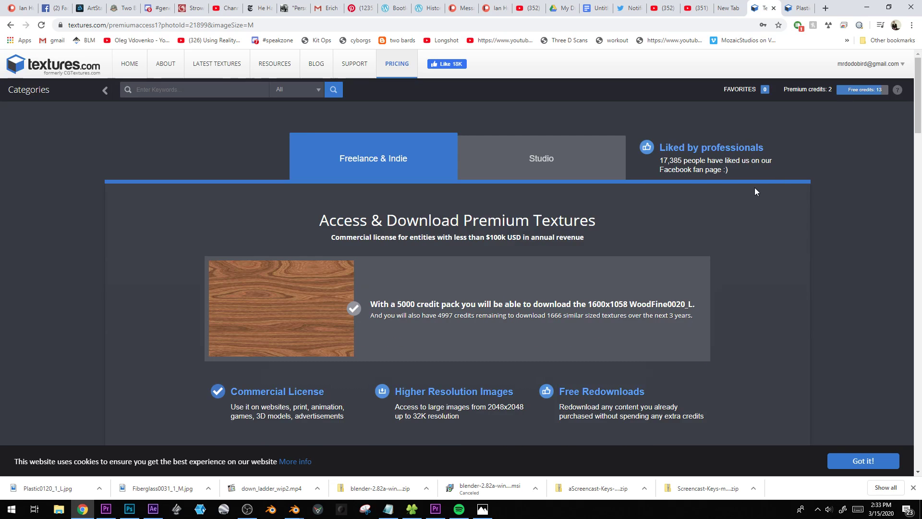
{"action": "key", "text": "alt+Left"}
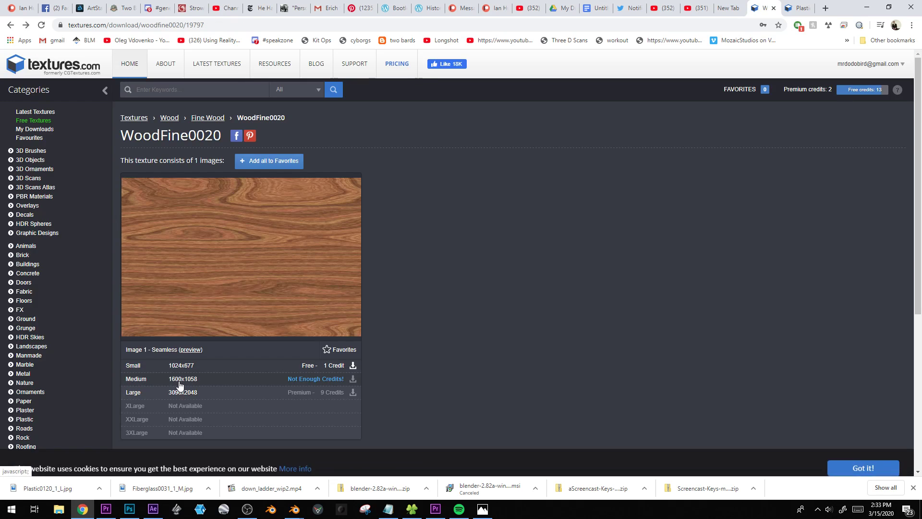
Download the small 1024x677 version as WoodFine0020_seamless_S.jpg into the textures\Bare folder and switch back to Blender
{"action": "left_click", "coordinate": [184, 368]}
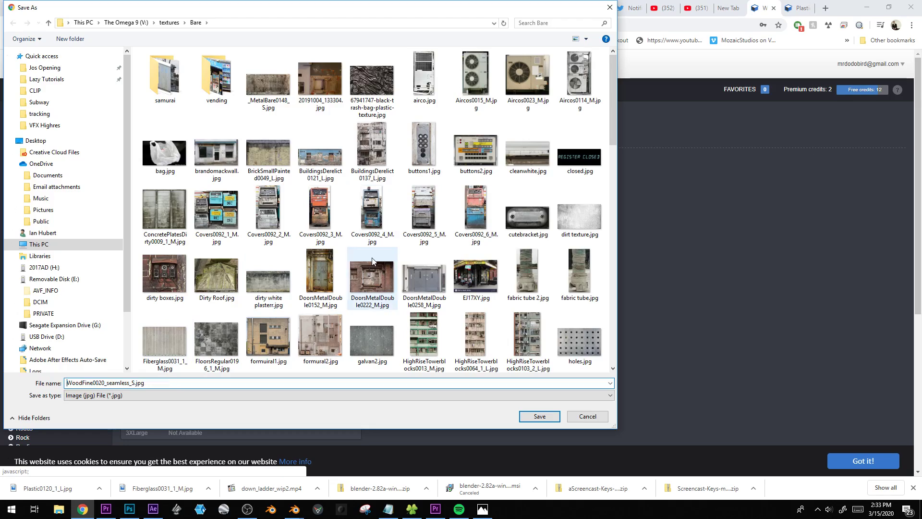
{"action": "key", "text": "Return"}
{"action": "mouse_move", "coordinate": [291, 508]}
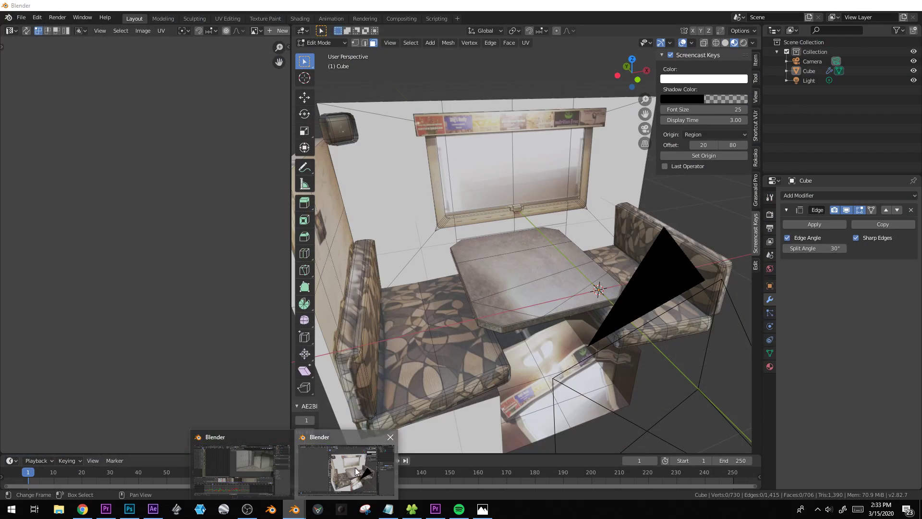
{"action": "left_click", "coordinate": [355, 468]}
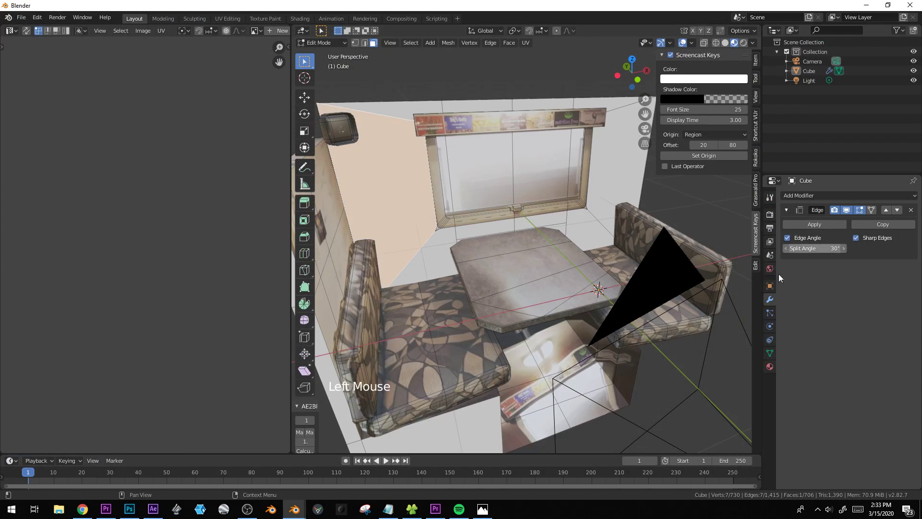
Give the backwall material an Image Texture as Base Color, using WoodFine0020_seamless_S.jpg from the textures\Bare folder
{"action": "left_click", "coordinate": [770, 367]}
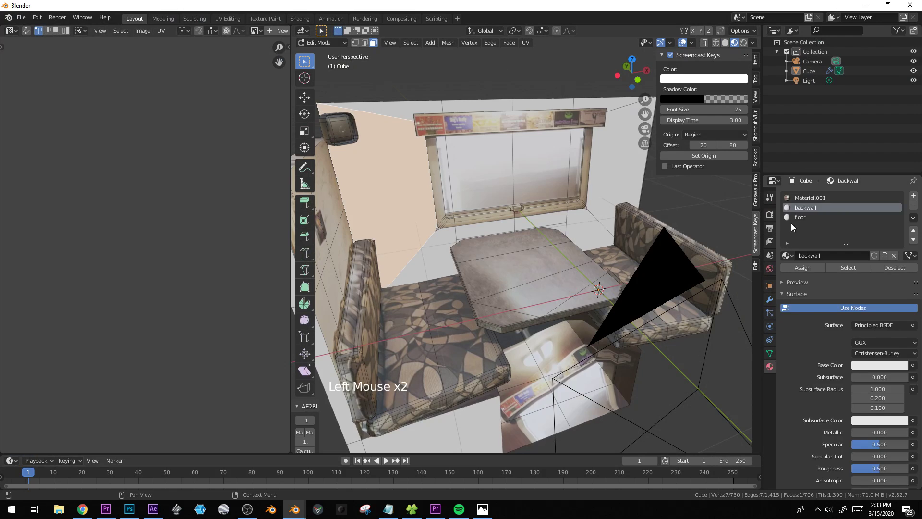
{"action": "left_click", "coordinate": [912, 364]}
{"action": "left_click", "coordinate": [734, 289]}
{"action": "left_click", "coordinate": [891, 377]}
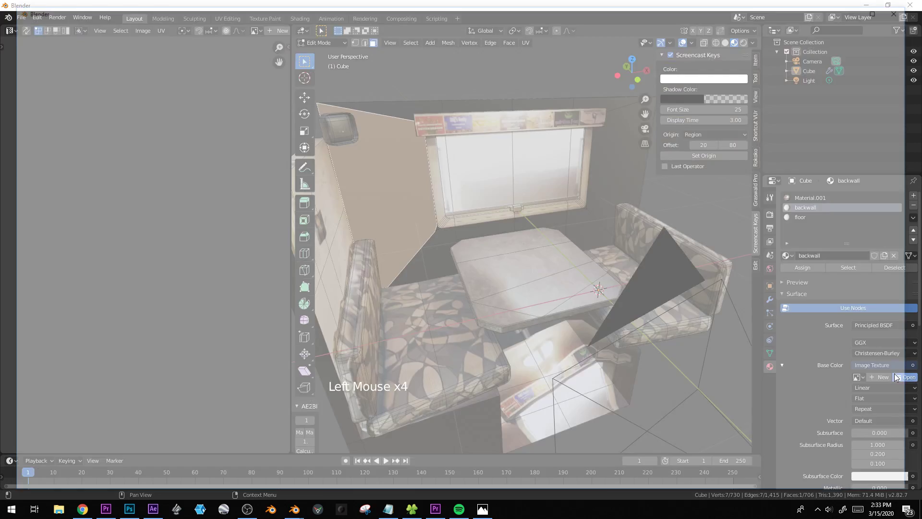
{"action": "left_click", "coordinate": [41, 271]}
{"action": "scroll", "coordinate": [504, 366], "scroll_direction": "down", "scroll_amount": 15}
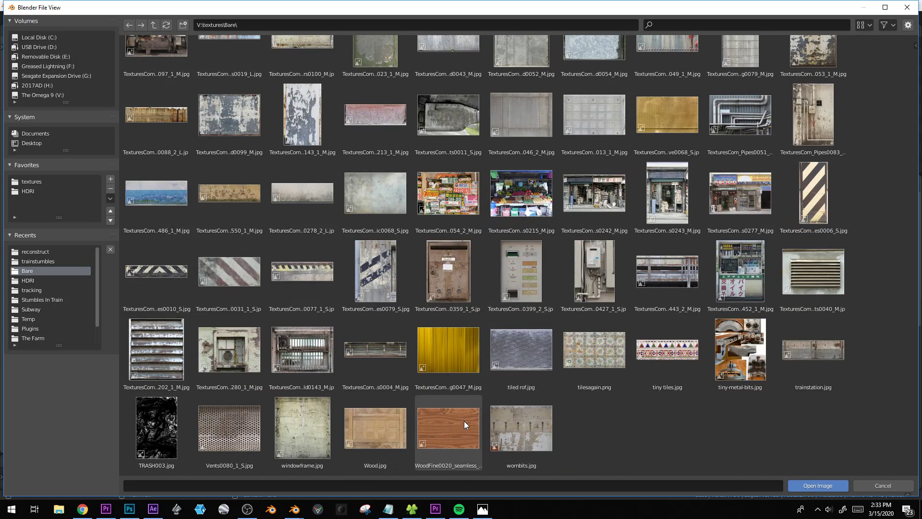
{"action": "double_click", "coordinate": [448, 428]}
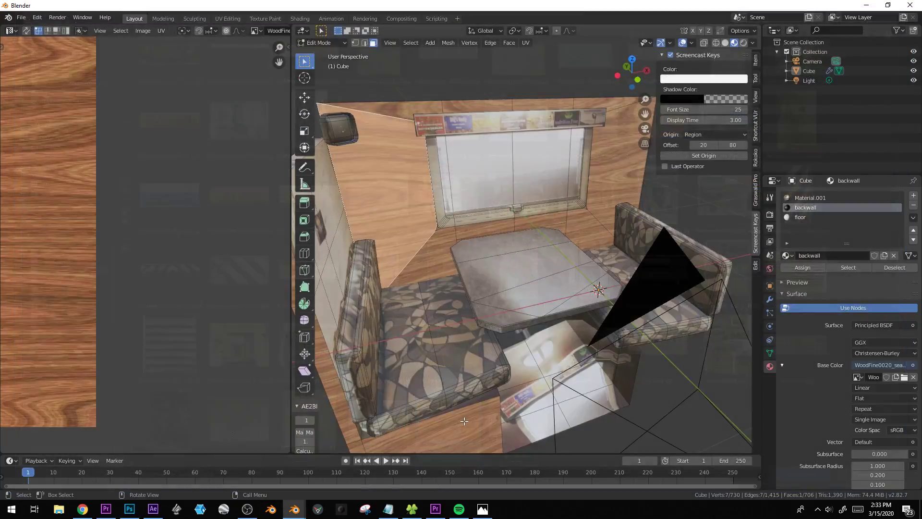
Select all faces using the backwall material and unwrap them from the front view with Project From View
{"action": "scroll", "coordinate": [456, 275], "scroll_direction": "down", "scroll_amount": 3}
{"action": "key", "text": "KP_1"}
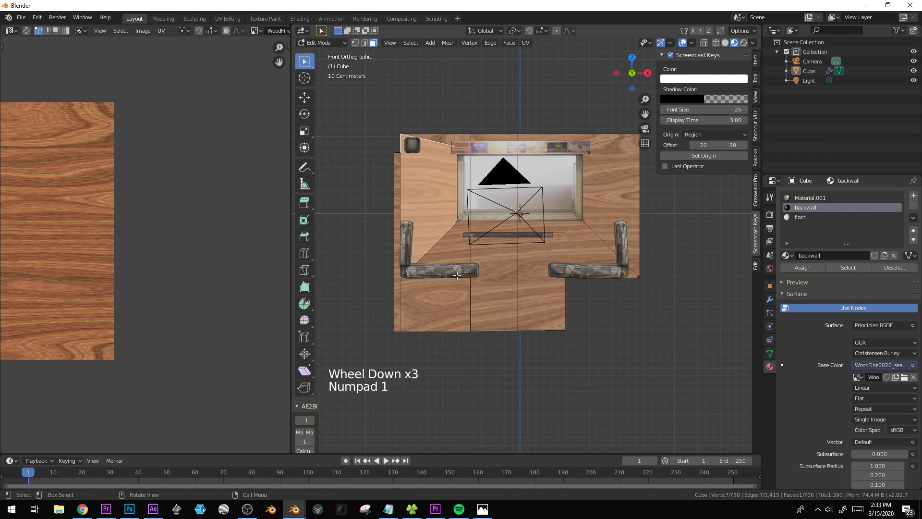
{"action": "left_click", "coordinate": [838, 267]}
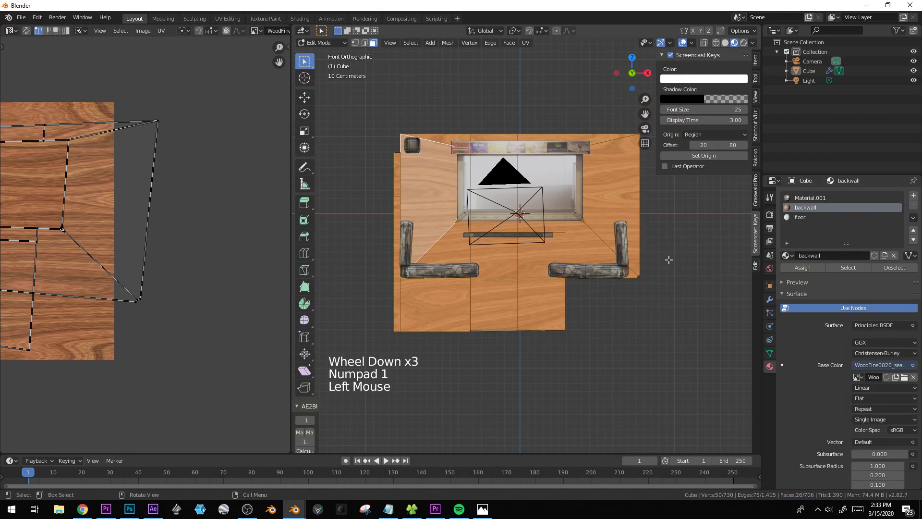
{"action": "scroll", "coordinate": [457, 299], "scroll_direction": "down", "scroll_amount": 1}
{"action": "key", "text": "u"}
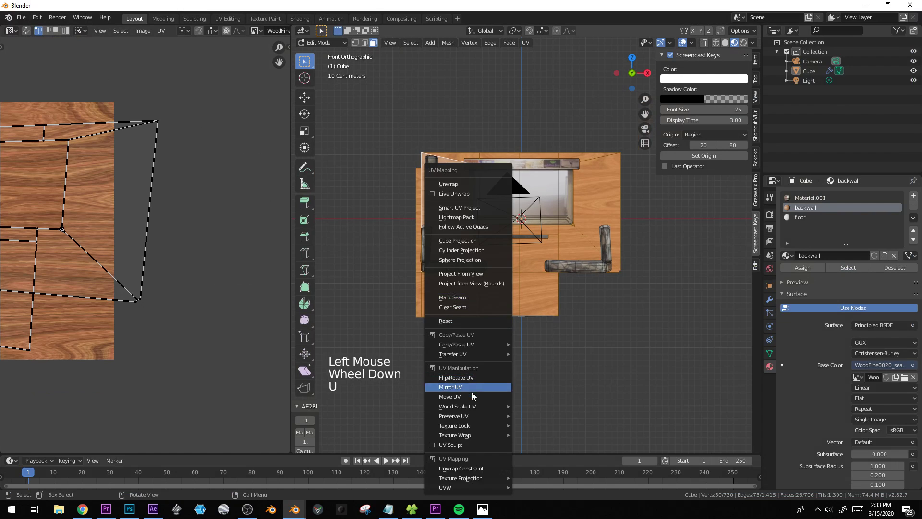
{"action": "left_click", "coordinate": [484, 275]}
Scale up the backwall UVs over the wood texture and rotate them so the grain runs vertically
{"action": "scroll", "coordinate": [150, 288], "scroll_direction": "down", "scroll_amount": 2}
{"action": "middle_click_drag", "start_coordinate": [151, 289], "coordinate": [192, 309], "text": "shift"}
{"action": "key", "text": "a"}
{"action": "key", "text": "s"}
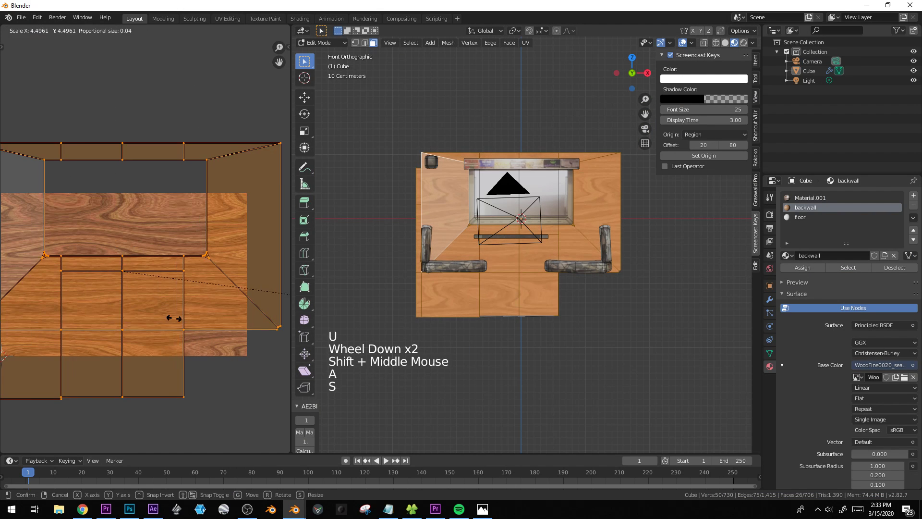
{"action": "left_click", "coordinate": [213, 342]}
{"action": "scroll", "coordinate": [214, 342], "scroll_direction": "down", "scroll_amount": 2}
{"action": "key", "text": "r"}
{"action": "left_click", "coordinate": [181, 200]}
Compare the scale and direction of the wood grain on the walls with the reference
{"action": "key", "text": "Tab"}
{"action": "scroll", "coordinate": [541, 257], "scroll_direction": "up", "scroll_amount": 2}
{"action": "key", "text": "alt+Tab"}
{"action": "left_click", "coordinate": [391, 149]}
{"action": "key", "text": "alt+Tab"}
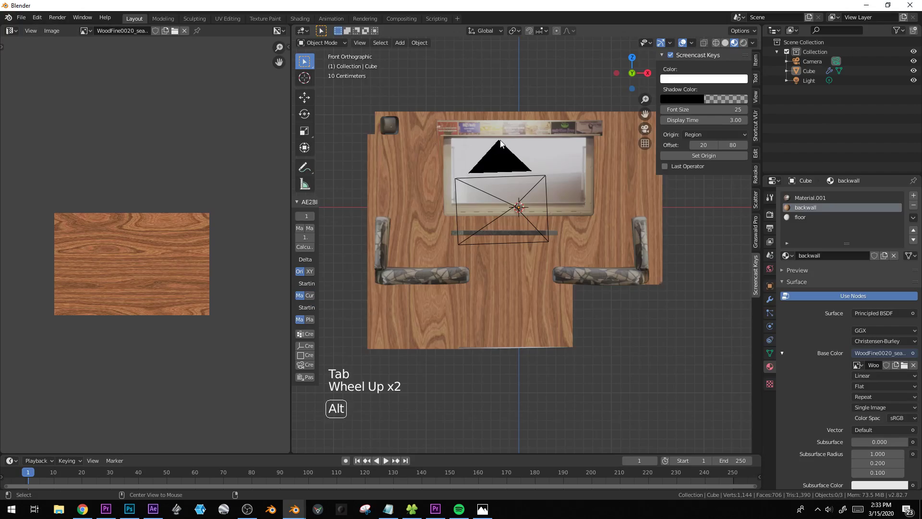
{"action": "key", "text": "alt+Tab"}
{"action": "left_click", "coordinate": [541, 138]}
{"action": "key", "text": "alt+Tab"}
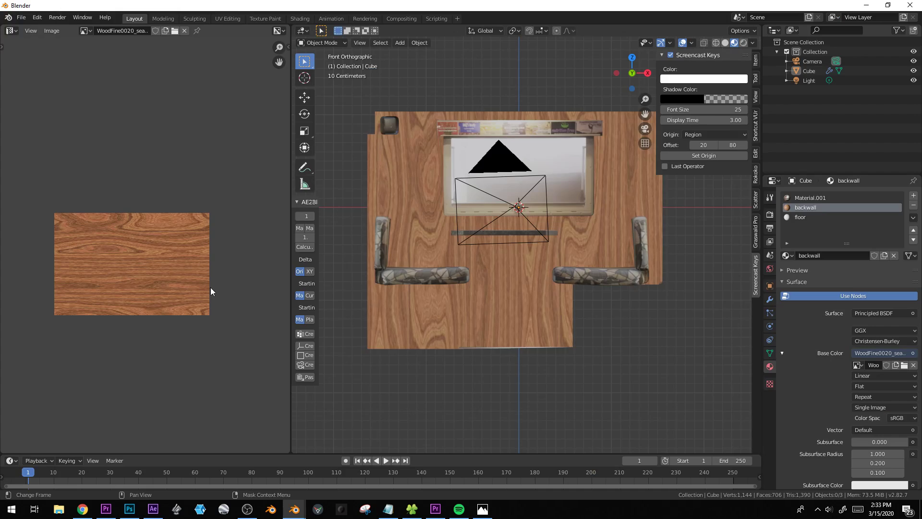
Rescale the backwall UVs overall and along X so the vertical wood grain appears finer on the panelling
{"action": "key", "text": "Tab"}
{"action": "key", "text": "s"}
{"action": "key", "text": "x"}
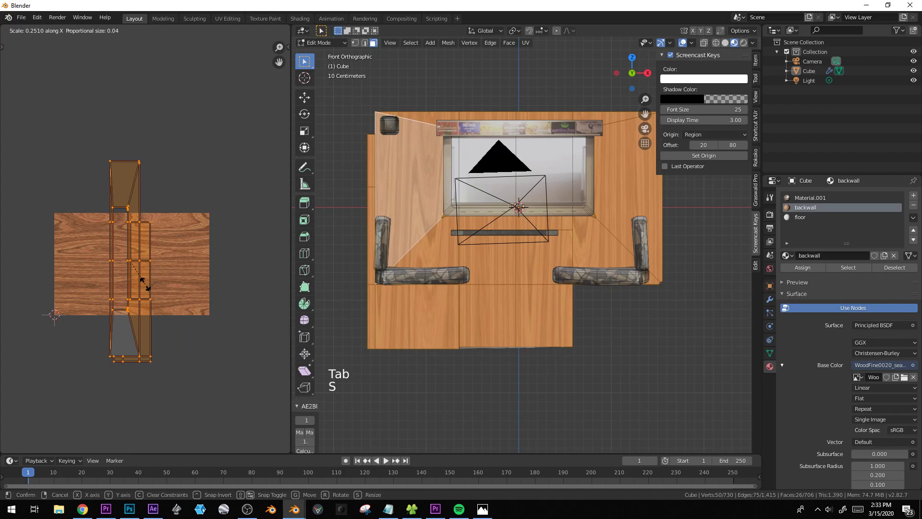
{"action": "left_click", "coordinate": [191, 300]}
{"action": "key", "text": "s"}
{"action": "key", "text": "s"}
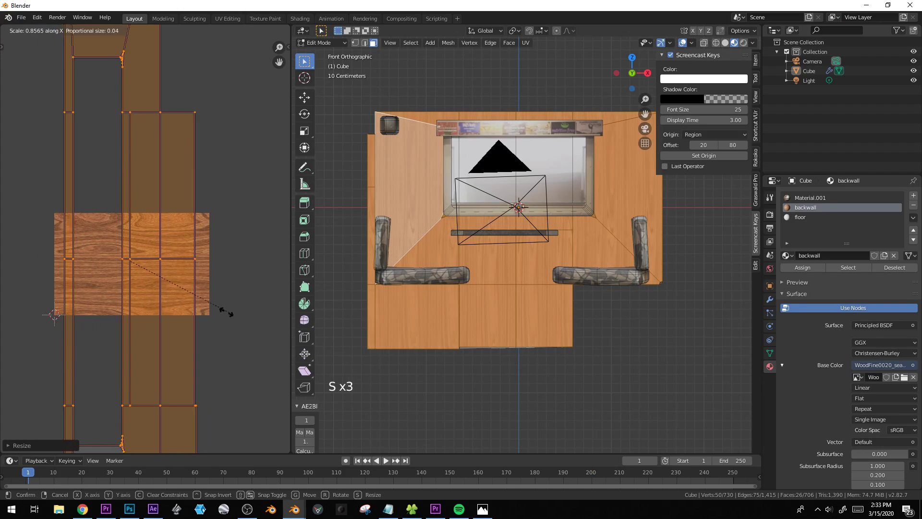
{"action": "key", "text": "Tab"}
{"action": "middle_click_drag", "start_coordinate": [495, 250], "coordinate": [499, 284]}
{"action": "key", "text": "Tab"}
{"action": "key", "text": "s"}
{"action": "key", "text": "Tab"}
Insert a Hue Saturation Value node between the wood image texture and the Principled BSDF of the backwall material
{"action": "key", "text": "shift+F3"}
{"action": "middle_click_drag", "start_coordinate": [102, 239], "coordinate": [146, 187], "text": "shift"}
{"action": "key", "text": "alt+a"}
{"action": "left_click", "coordinate": [91, 232]}
{"action": "key", "text": "g"}
{"action": "scroll", "coordinate": [96, 195], "scroll_direction": "up", "scroll_amount": 3}
{"action": "scroll", "coordinate": [96, 195], "scroll_direction": "up", "scroll_amount": 3}
{"action": "key", "text": "shift+a"}
{"action": "mouse_move", "coordinate": [76, 256]}
{"action": "left_click", "coordinate": [152, 282]}
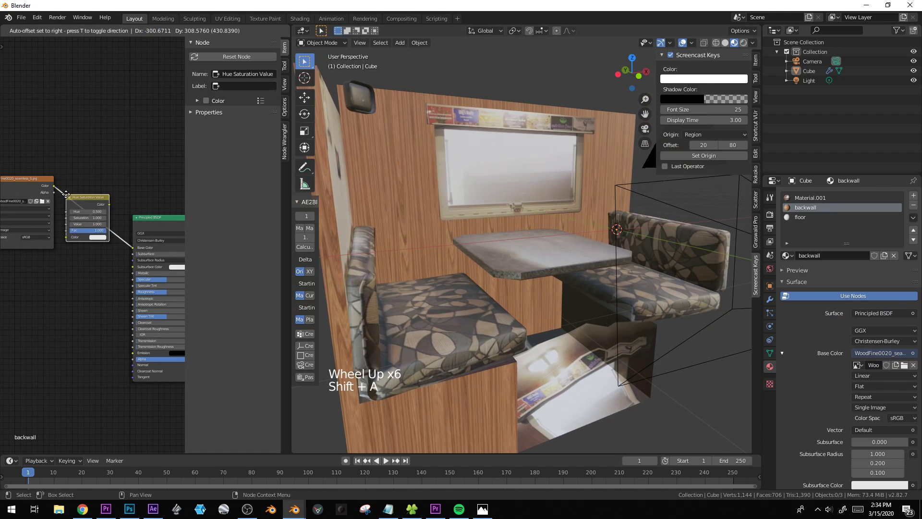
{"action": "scroll", "coordinate": [97, 288], "scroll_direction": "up", "scroll_amount": 3}
{"action": "left_click", "coordinate": [96, 214]}
Set the Hue Saturation Value node's hue to 0.490 and saturation to 1.040, and lower its value to darken the wood
{"action": "mouse_move", "coordinate": [96, 213]}
{"action": "left_mouse_down", "text": "shift"}
{"action": "mouse_move", "coordinate": [110, 213]}
{"action": "mouse_move", "coordinate": [77, 204]}
{"action": "mouse_move", "coordinate": [96, 205]}
{"action": "mouse_move", "coordinate": [91, 211]}
{"action": "mouse_move", "coordinate": [108, 202]}
{"action": "mouse_move", "coordinate": [93, 202]}
{"action": "left_mouse_up", "text": "shift"}
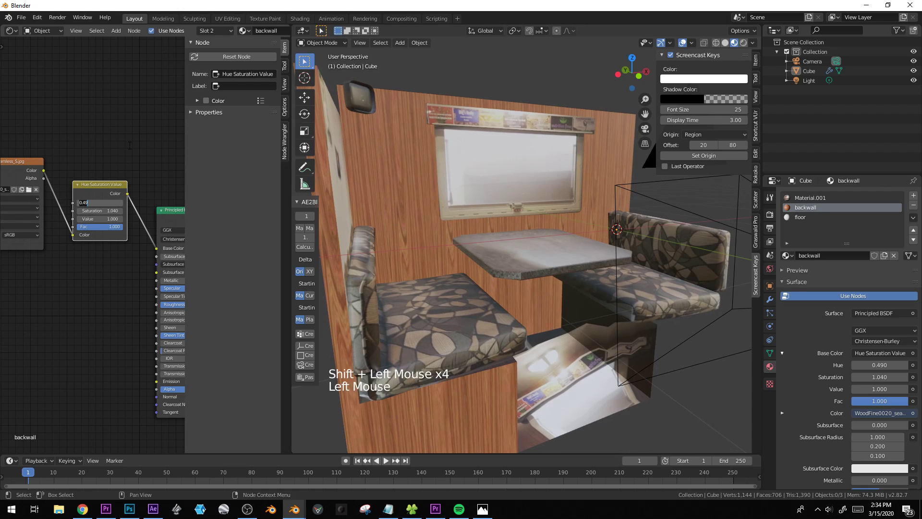
{"action": "left_click_drag", "start_coordinate": [110, 218], "coordinate": [72, 219], "text": "shift"}
{"action": "middle_click_drag", "start_coordinate": [678, 270], "coordinate": [619, 323]}
Select the entire tabletop as linked geometry and shift it slightly
{"action": "key", "text": "alt+a"}
{"action": "key", "text": "Tab"}
{"action": "left_click", "coordinate": [559, 288]}
{"action": "key", "text": "ctrl+l"}
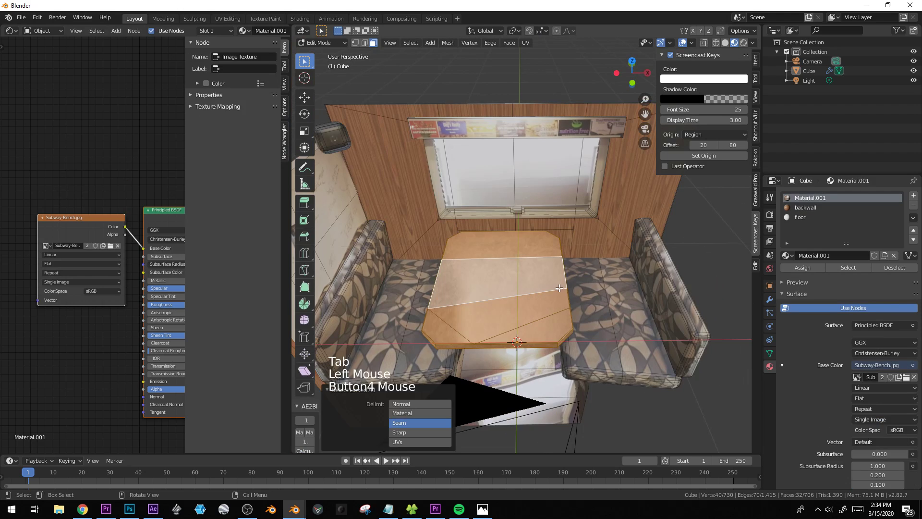
{"action": "key", "text": "g"}
{"action": "left_click", "coordinate": [569, 285]}
{"action": "key", "text": "Tab"}
{"action": "middle_click_drag", "start_coordinate": [569, 285], "coordinate": [525, 258]}
{"action": "key", "text": "alt+a"}
Inset the inner side faces of the left bench base by about 0.04 m and extrude them about 0.18 m into the base
{"action": "key", "text": "Tab"}
{"action": "left_click", "coordinate": [455, 313]}
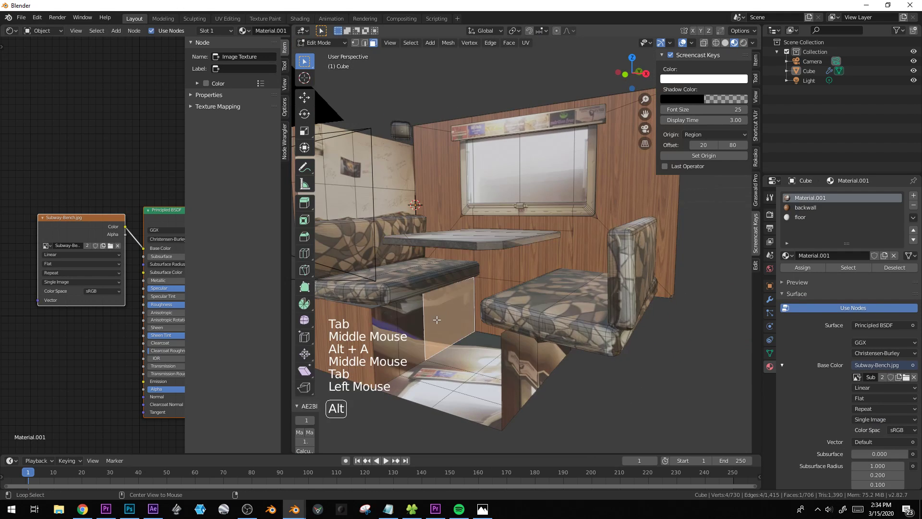
{"action": "left_click", "coordinate": [457, 314], "text": "alt"}
{"action": "middle_click_drag", "start_coordinate": [456, 315], "coordinate": [531, 281], "text": "shift"}
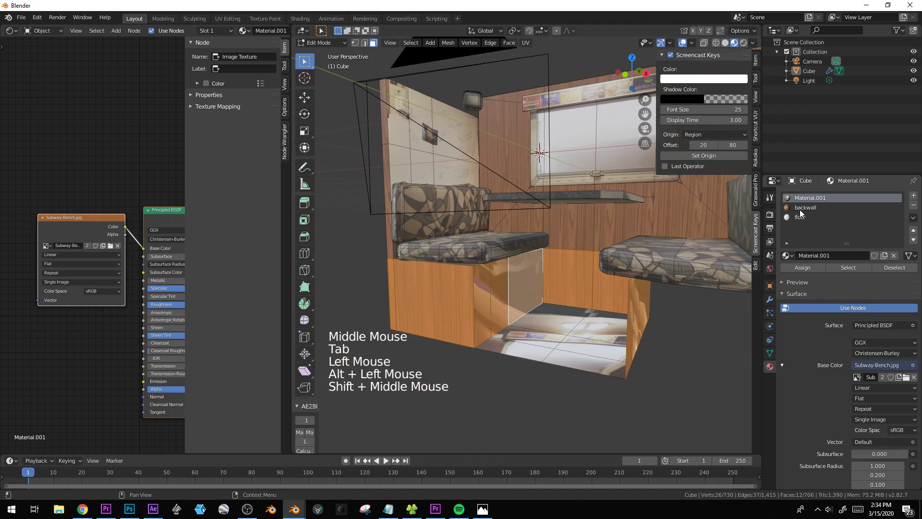
{"action": "left_click", "coordinate": [501, 291]}
{"action": "left_click", "coordinate": [483, 296], "text": "shift"}
{"action": "left_click", "coordinate": [527, 282], "text": "shift"}
{"action": "left_click", "coordinate": [522, 280], "text": "shift"}
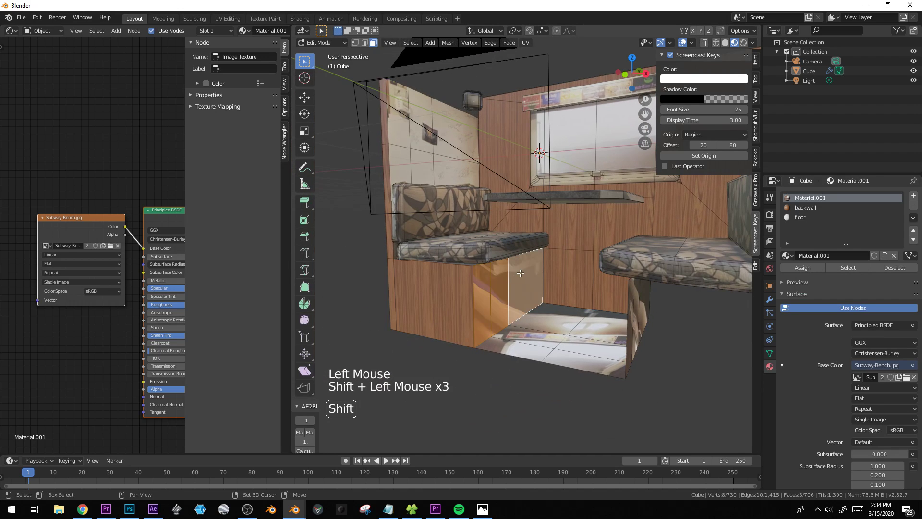
{"action": "key", "text": "i"}
{"action": "left_click", "coordinate": [666, 199]}
{"action": "key", "text": "e"}
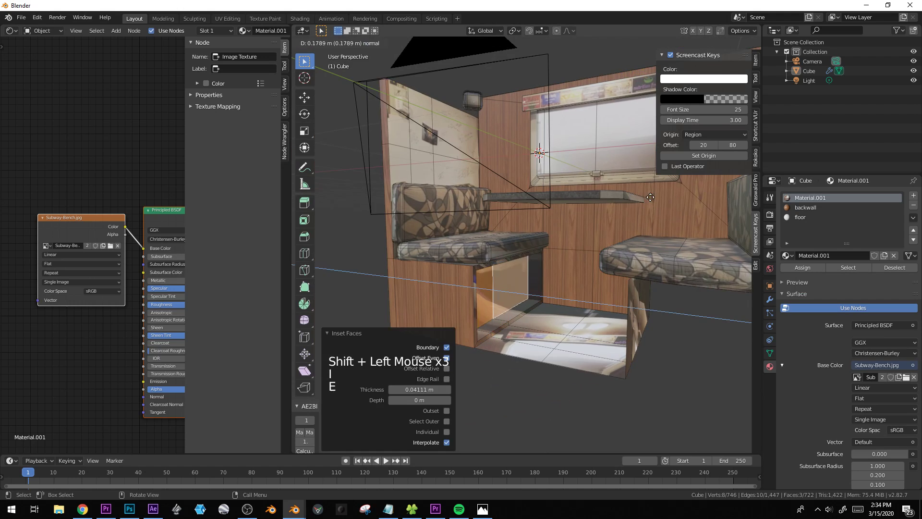
{"action": "left_click", "coordinate": [642, 196]}
{"action": "middle_click_drag", "start_coordinate": [585, 263], "coordinate": [598, 293]}
{"action": "key", "text": "Tab"}
Add three loop cuts to the white side wall, including a horizontal one just above the left bench backrest
{"action": "middle_click_drag", "start_coordinate": [509, 211], "coordinate": [482, 257]}
{"action": "key", "text": "Tab"}
{"action": "key", "text": "ctrl+r"}
{"action": "left_click", "coordinate": [389, 151]}
{"action": "key", "text": "ctrl+r"}
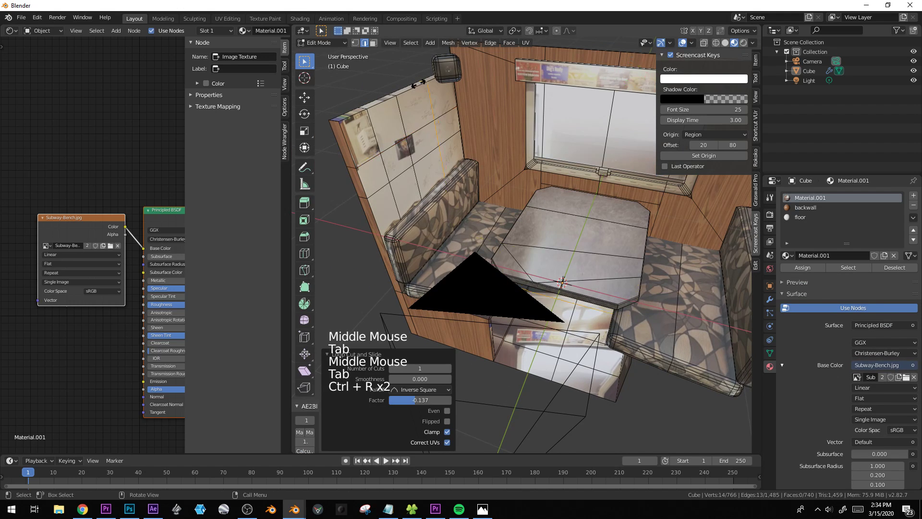
{"action": "scroll", "coordinate": [435, 109], "scroll_direction": "up", "scroll_amount": 2}
{"action": "middle_click_drag", "start_coordinate": [435, 108], "coordinate": [392, 187], "text": "shift"}
{"action": "scroll", "coordinate": [393, 188], "scroll_direction": "up", "scroll_amount": 1}
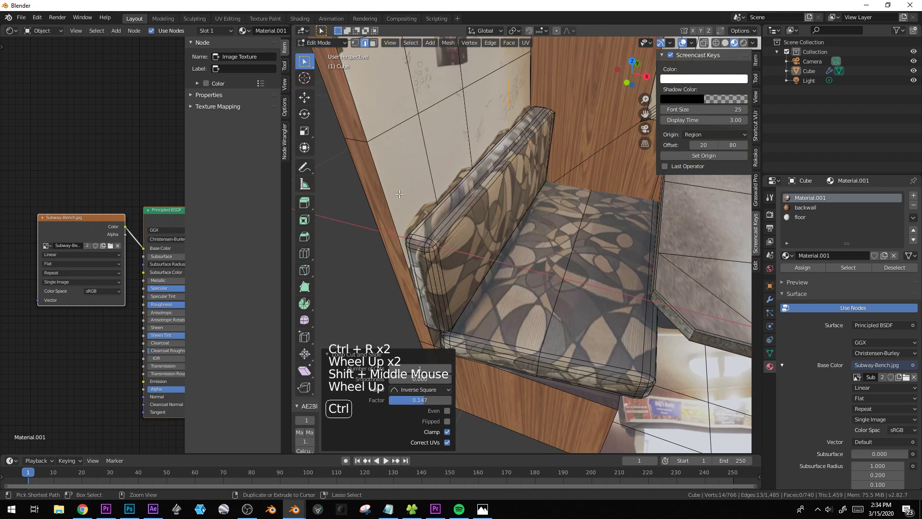
{"action": "key", "text": "ctrl+r"}
Move and rotate the lower UV edge of the four wall faces above the left backrest onto the photo's white wall
{"action": "key", "text": "3"}
{"action": "left_click", "coordinate": [399, 159]}
{"action": "left_click", "coordinate": [456, 127], "text": "shift"}
{"action": "left_click", "coordinate": [477, 121], "text": "shift"}
{"action": "left_click", "coordinate": [521, 94], "text": "shift"}
{"action": "left_click_drag", "start_coordinate": [13, 32], "coordinate": [29, 84]}
{"action": "middle_click_drag", "start_coordinate": [168, 220], "coordinate": [202, 250], "text": "shift"}
{"action": "scroll", "coordinate": [204, 252], "scroll_direction": "up", "scroll_amount": 2}
{"action": "key", "text": "alt+a"}
{"action": "key", "text": "b"}
{"action": "left_click_drag", "start_coordinate": [204, 248], "coordinate": [19, 305]}
{"action": "key", "text": "g"}
{"action": "left_click", "coordinate": [207, 294]}
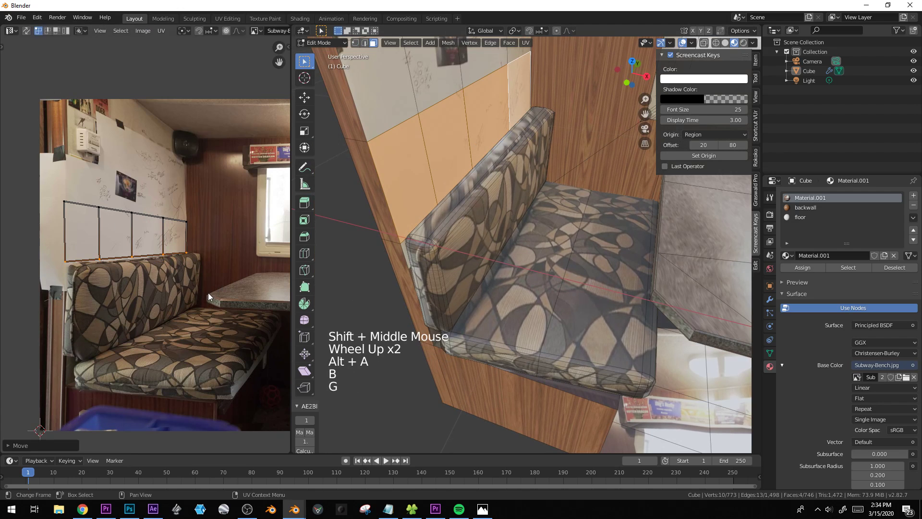
{"action": "key", "text": "r"}
{"action": "left_click", "coordinate": [208, 288]}
{"action": "key", "text": "Tab"}
Bevel the vertical edge loop between the white side wall and its wooden front end
{"action": "middle_click_drag", "start_coordinate": [476, 209], "coordinate": [407, 182]}
{"action": "scroll", "coordinate": [467, 221], "scroll_direction": "down", "scroll_amount": 2}
{"action": "key", "text": "Tab"}
{"action": "key", "text": "2"}
{"action": "left_click", "coordinate": [422, 212], "text": "alt"}
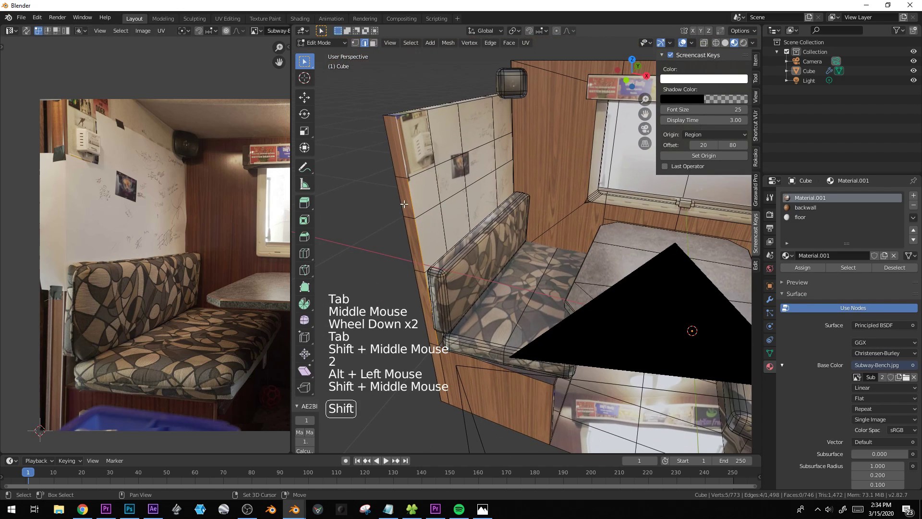
{"action": "key", "text": "ctrl+b"}
{"action": "key", "text": "Tab"}
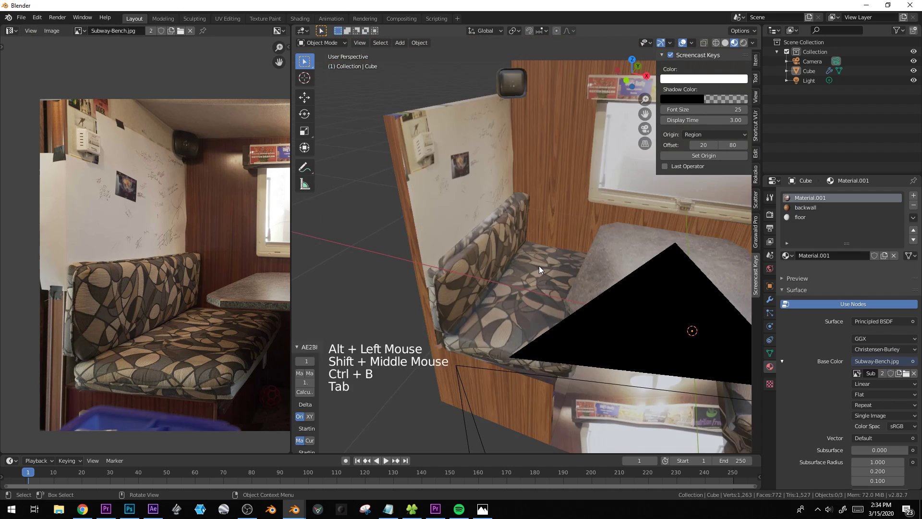
{"action": "scroll", "coordinate": [539, 266], "scroll_direction": "down", "scroll_amount": 1}
{"action": "middle_click_drag", "start_coordinate": [539, 266], "coordinate": [538, 327], "text": "shift"}
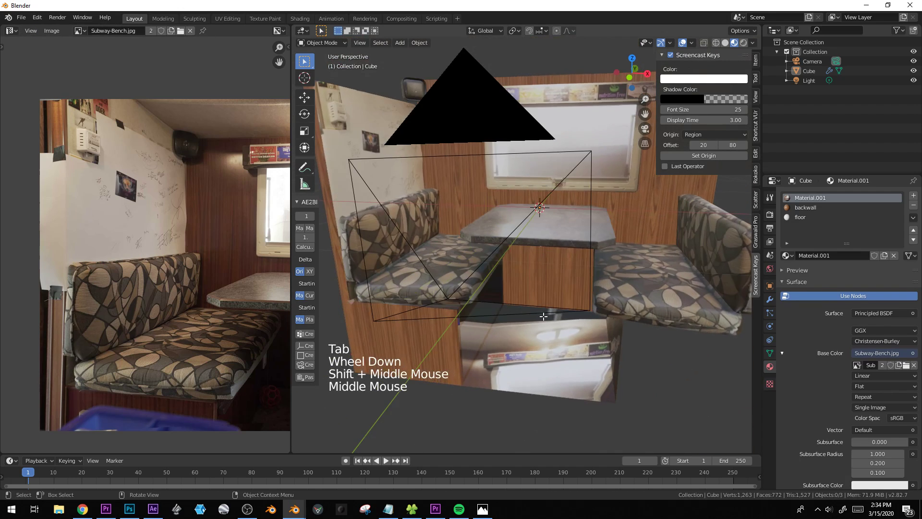
{"action": "key", "text": "Tab"}
{"action": "left_click", "coordinate": [538, 326]}
{"action": "key", "text": "Tab"}
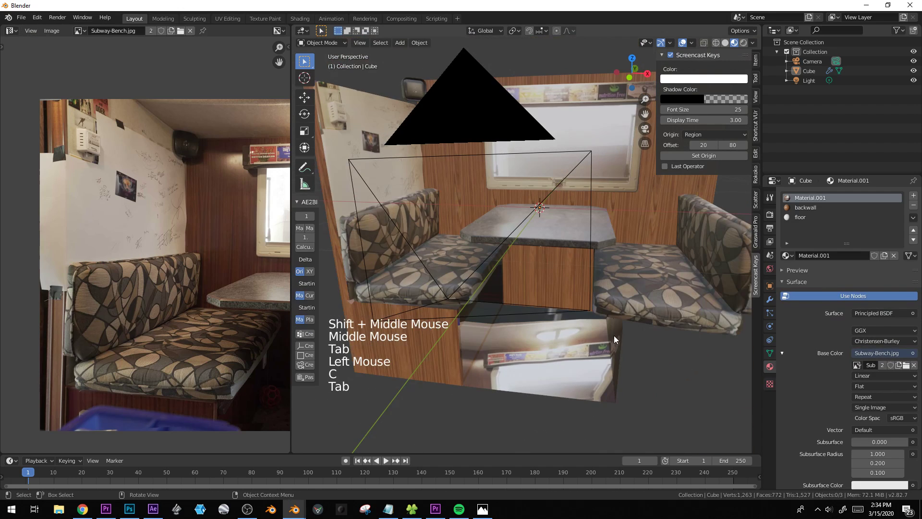
{"action": "left_click", "coordinate": [811, 217]}
{"action": "key", "text": "Tab"}
{"action": "key", "text": "alt+a"}
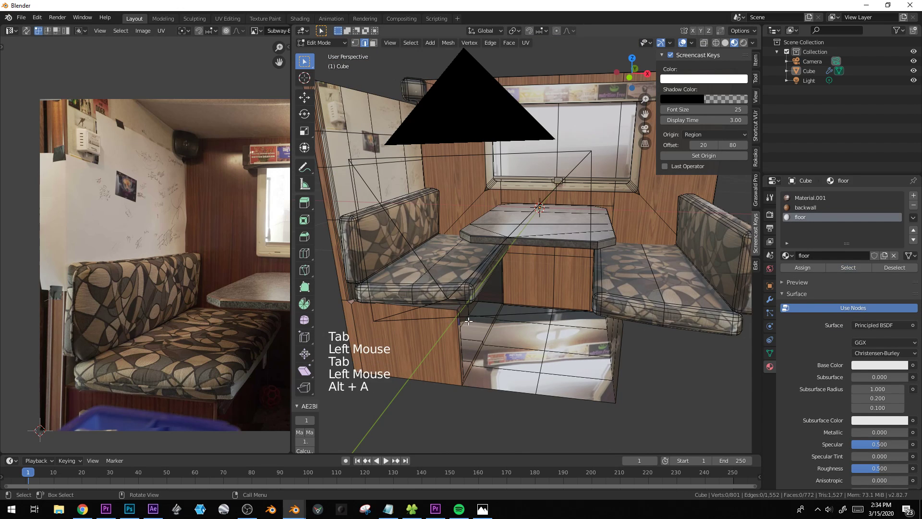
Circle-select the floor faces between the two benches and delete them
{"action": "key", "text": "3"}
{"action": "key", "text": "c"}
{"action": "key", "text": "alt+a"}
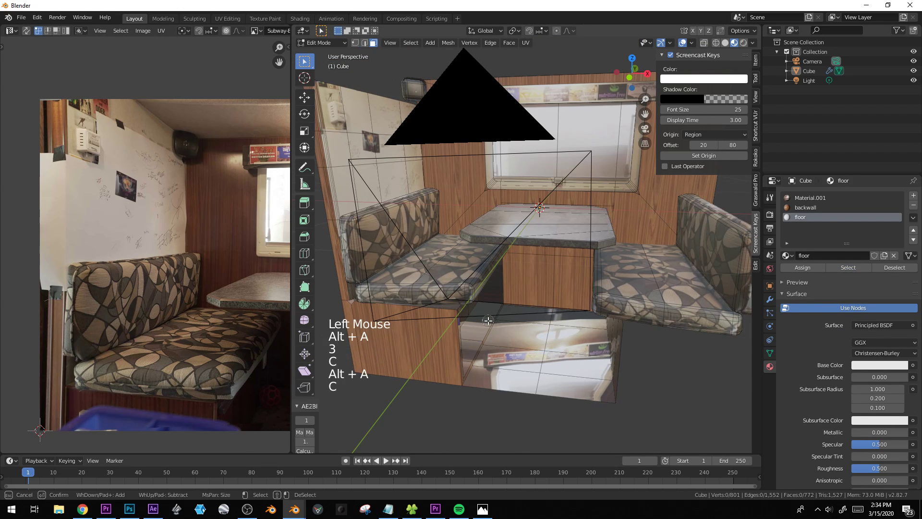
{"action": "key", "text": "c"}
{"action": "left_click_drag", "start_coordinate": [547, 324], "coordinate": [578, 331]}
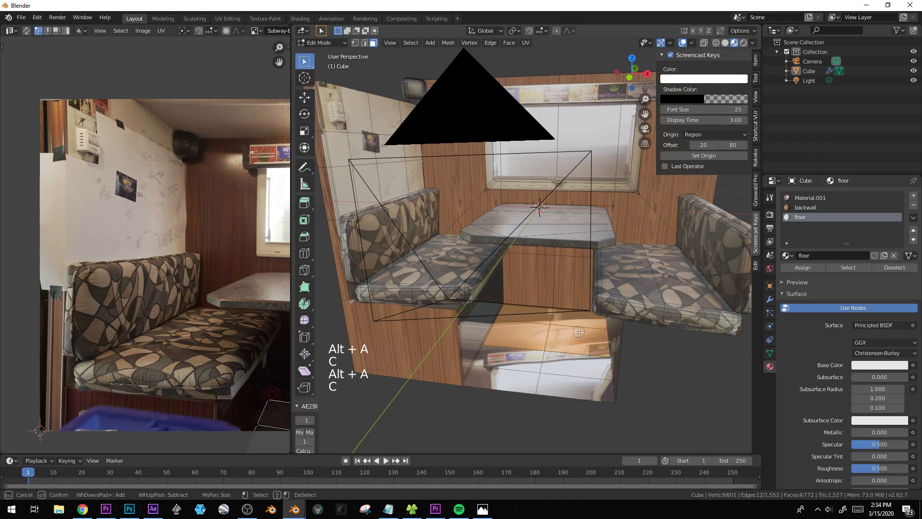
{"action": "middle_click_drag", "start_coordinate": [522, 363], "coordinate": [602, 299]}
{"action": "key", "text": "x"}
{"action": "left_click", "coordinate": [546, 366]}
{"action": "left_click", "coordinate": [607, 354]}
Circle-select the base faces beneath the right bench and delete them
{"action": "key", "text": "c"}
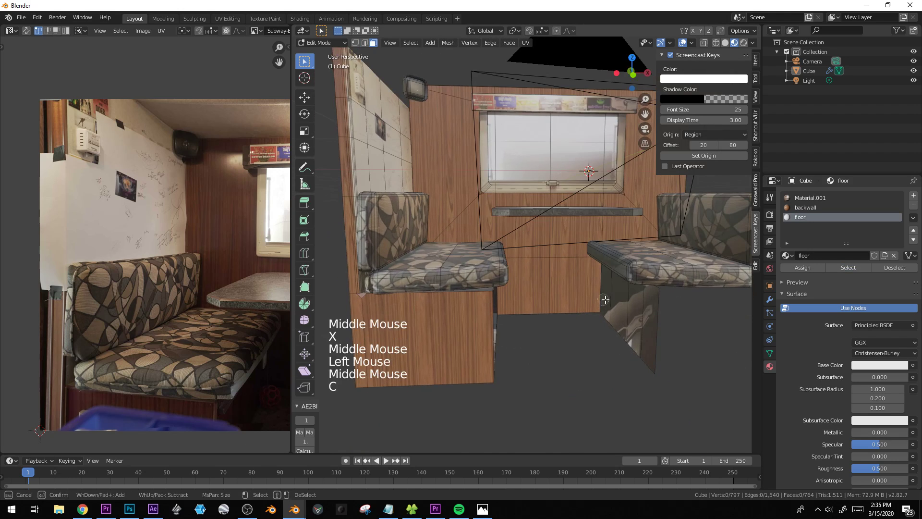
{"action": "key", "text": "x"}
{"action": "left_click", "coordinate": [667, 334]}
Select all faces of the left bench base and duplicate them 1.49 m along X to beneath the right bench
{"action": "middle_click_drag", "start_coordinate": [667, 334], "coordinate": [434, 317]}
{"action": "left_click", "coordinate": [450, 315]}
{"action": "left_click", "coordinate": [476, 288], "text": "shift"}
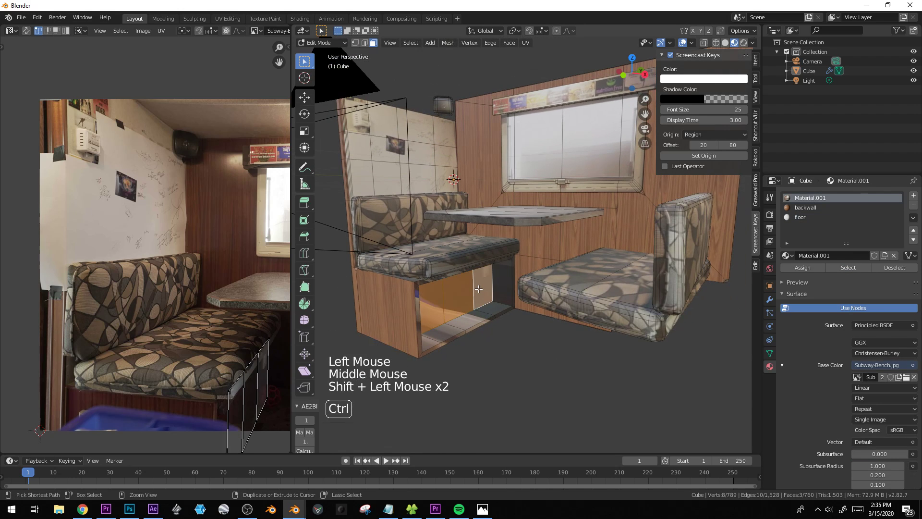
{"action": "key", "text": "ctrl+KP_Add"}
{"action": "key", "text": "ctrl+KP_Add"}
{"action": "key", "text": "ctrl+KP_Add"}
{"action": "key", "text": "c"}
{"action": "left_click", "coordinate": [416, 298]}
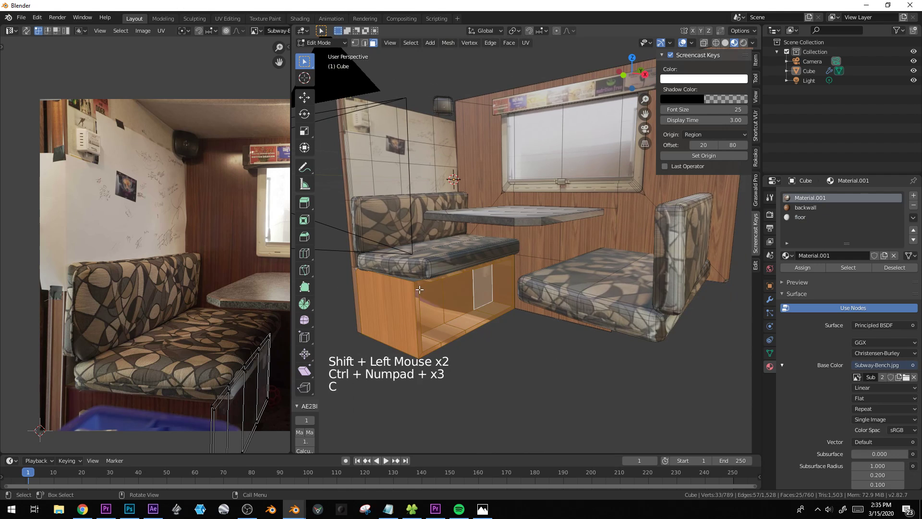
{"action": "middle_click_drag", "start_coordinate": [444, 312], "coordinate": [514, 326]}
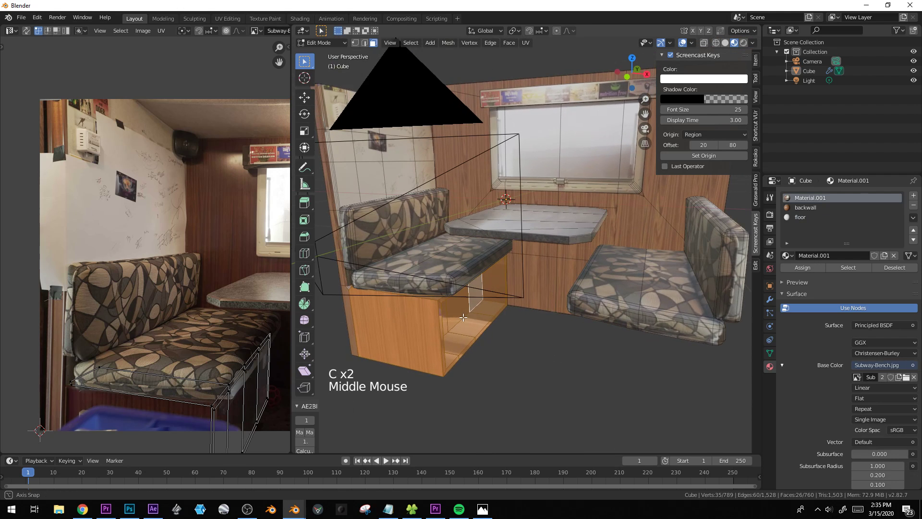
{"action": "key", "text": "shift+d"}
{"action": "left_click", "coordinate": [613, 353]}
Flip the duplicated bench base along X with a negative scale so it mirrors the left one, and clear the selection
{"action": "key", "text": "s"}
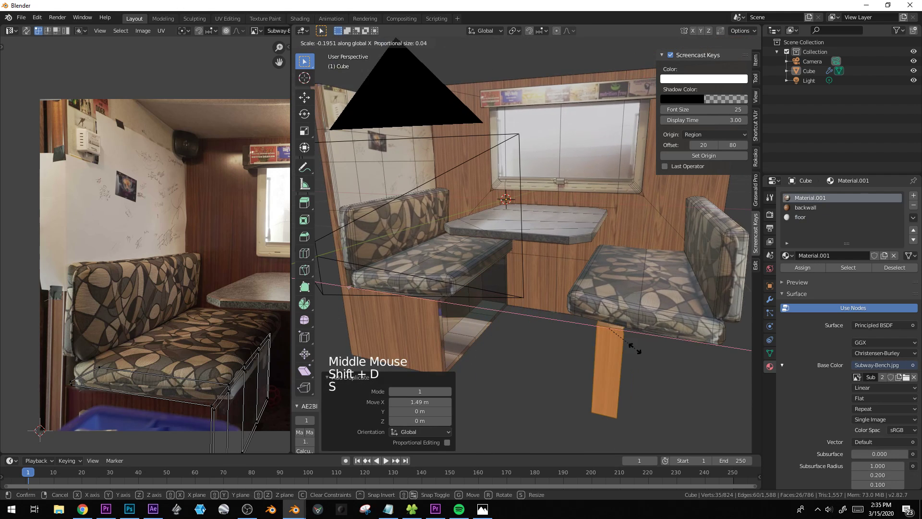
{"action": "left_click", "coordinate": [634, 347]}
{"action": "middle_click_drag", "start_coordinate": [634, 347], "coordinate": [548, 303]}
{"action": "key", "text": "Tab"}
{"action": "scroll", "coordinate": [599, 324], "scroll_direction": "down", "scroll_amount": 2}
{"action": "key", "text": "alt+a"}
{"action": "key", "text": "Tab"}
{"action": "scroll", "coordinate": [548, 302], "scroll_direction": "up", "scroll_amount": 3}
{"action": "left_click", "coordinate": [576, 216]}
{"action": "left_click", "coordinate": [505, 216], "text": "shift"}
{"action": "middle_click_drag", "start_coordinate": [504, 216], "coordinate": [485, 230]}
{"action": "left_click", "coordinate": [485, 230], "text": "shift"}
{"action": "left_click", "coordinate": [641, 227], "text": "shift"}
{"action": "middle_click_drag", "start_coordinate": [641, 226], "coordinate": [544, 311], "text": "shift"}
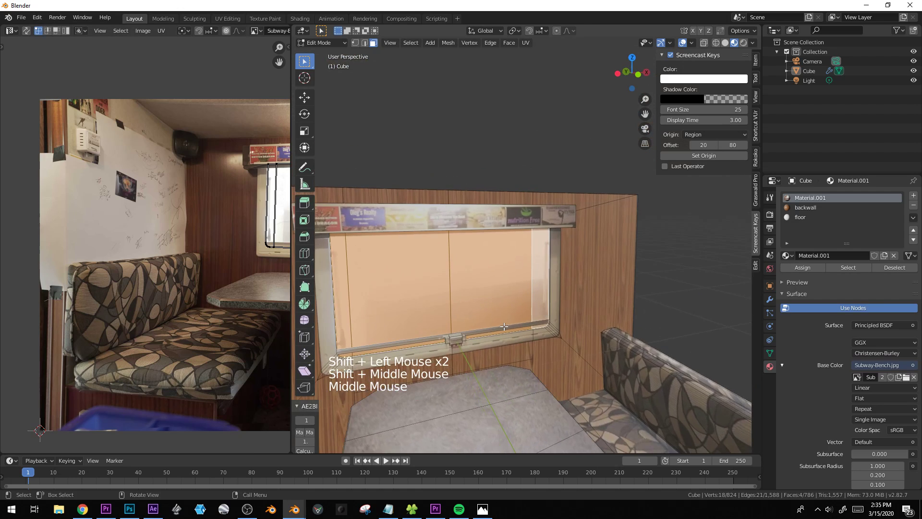
Select the linked trim strip along the window's lower edge, duplicate it in front view and rotate the copy upright
{"action": "left_click", "coordinate": [546, 307]}
{"action": "key", "text": "ctrl+l"}
{"action": "key", "text": "KP_1"}
{"action": "scroll", "coordinate": [554, 301], "scroll_direction": "up", "scroll_amount": 2}
{"action": "middle_click_drag", "start_coordinate": [554, 300], "coordinate": [560, 283], "text": "shift"}
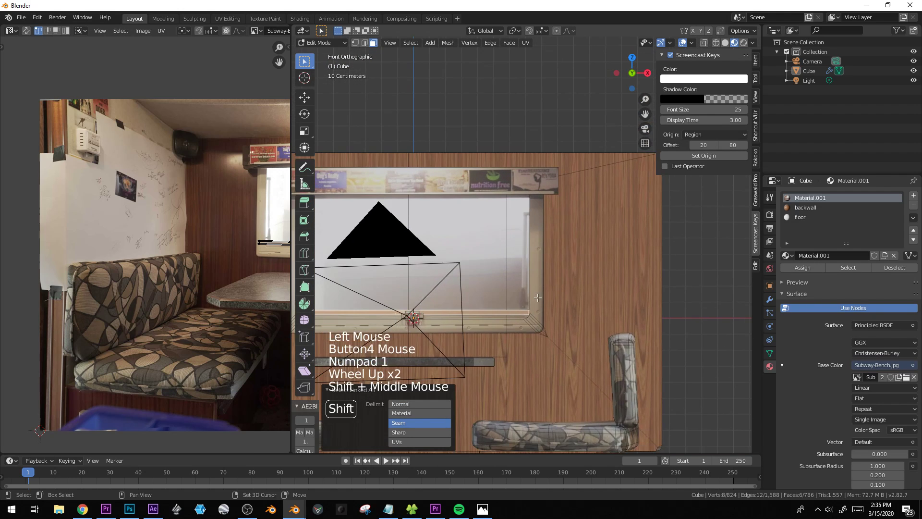
{"action": "scroll", "coordinate": [562, 288], "scroll_direction": "up", "scroll_amount": 3}
{"action": "key", "text": "shift+d"}
{"action": "scroll", "coordinate": [567, 293], "scroll_direction": "down", "scroll_amount": 3}
{"action": "key", "text": "r"}
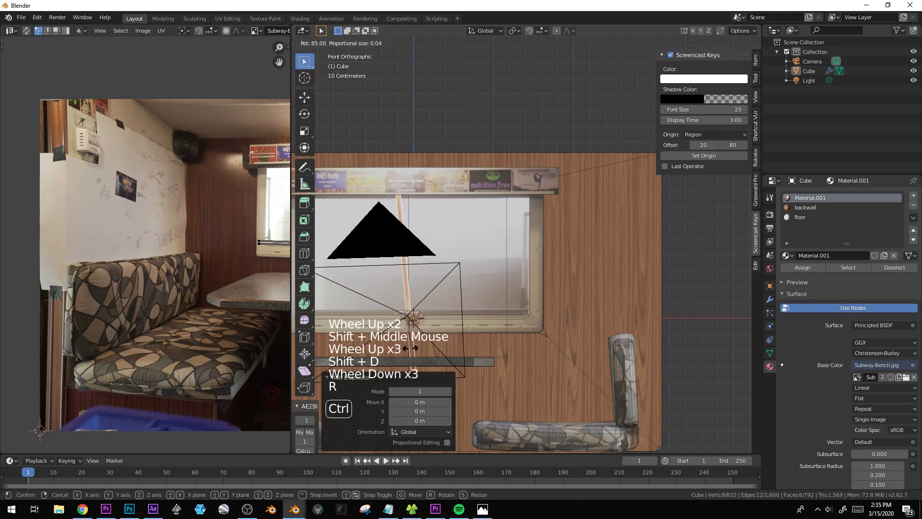
{"action": "left_click", "coordinate": [406, 347]}
{"action": "key", "text": "r"}
{"action": "left_click", "coordinate": [497, 352]}
Scale the upright strip, place it at the window's left edge, and stretch it along X
{"action": "middle_click_drag", "start_coordinate": [497, 351], "coordinate": [587, 343], "text": "shift"}
{"action": "key", "text": "s"}
{"action": "left_click", "coordinate": [580, 313]}
{"action": "key", "text": "g"}
{"action": "left_click", "coordinate": [474, 247]}
{"action": "key", "text": "s"}
{"action": "left_click", "coordinate": [493, 247]}
{"action": "key", "text": "s"}
{"action": "key", "text": "x"}
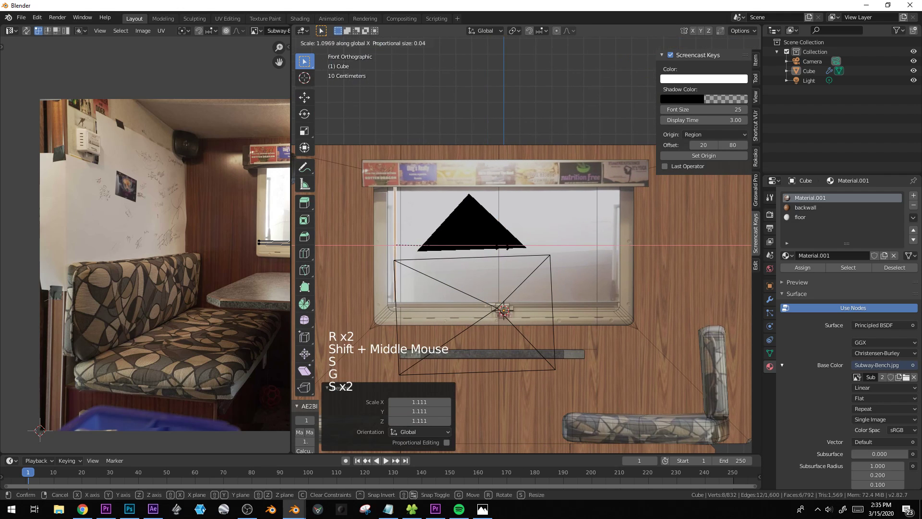
{"action": "left_click", "coordinate": [553, 247]}
Shift the left strip 0.021 m along X and -0.00835 m along Y, and duplicate it about 1.36 m along X to the window's right side
{"action": "key", "text": "g"}
{"action": "key", "text": "x"}
{"action": "left_click", "coordinate": [557, 247]}
{"action": "middle_click_drag", "start_coordinate": [557, 246], "coordinate": [520, 278]}
{"action": "key", "text": "g"}
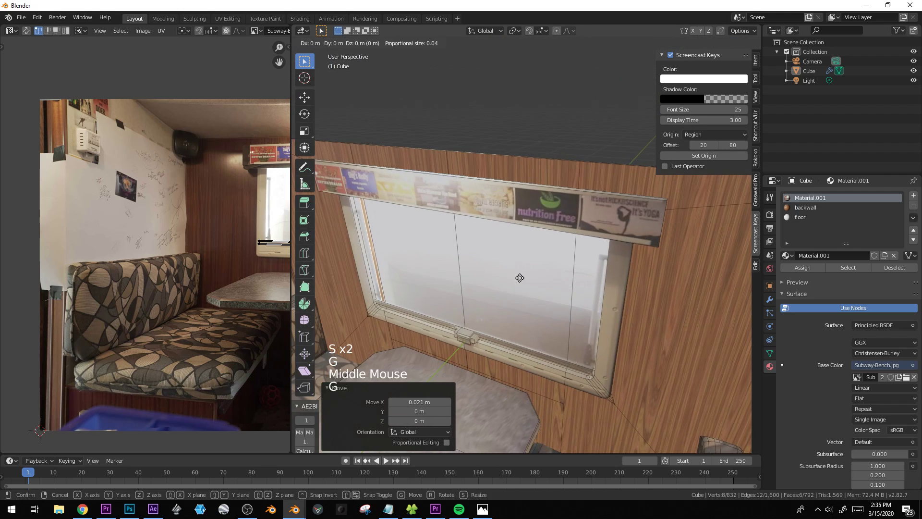
{"action": "left_click", "coordinate": [519, 278]}
{"action": "key", "text": "shift+d"}
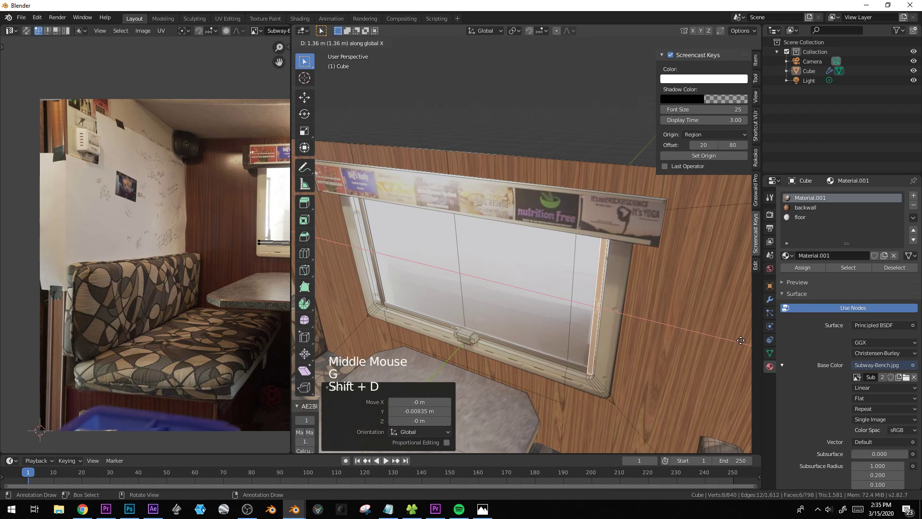
{"action": "left_click", "coordinate": [734, 340]}
Select the window's four pane faces and assign them a new material named "glass"
{"action": "key", "text": "Tab"}
{"action": "left_click", "coordinate": [515, 280]}
{"action": "key", "text": "Tab"}
{"action": "left_click", "coordinate": [514, 279]}
{"action": "left_click", "coordinate": [426, 269], "text": "shift"}
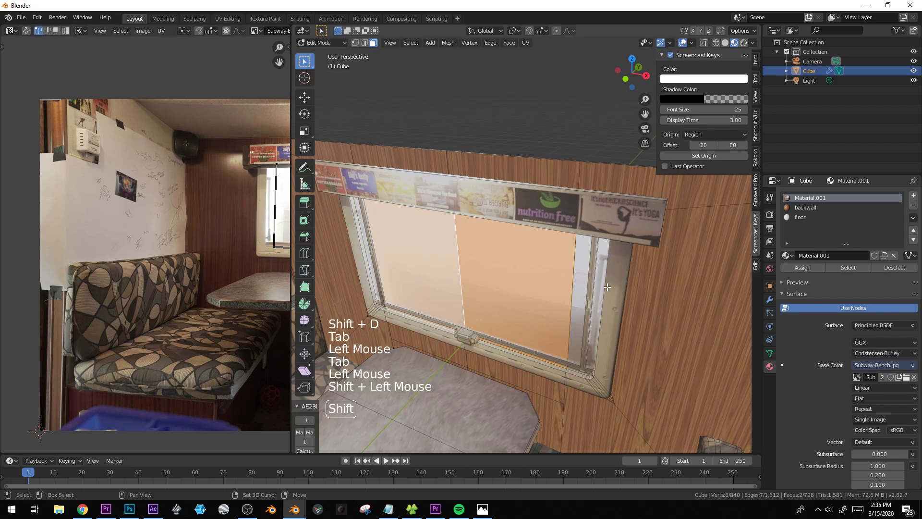
{"action": "left_click", "coordinate": [602, 284], "text": "shift"}
{"action": "left_click", "coordinate": [584, 298], "text": "shift"}
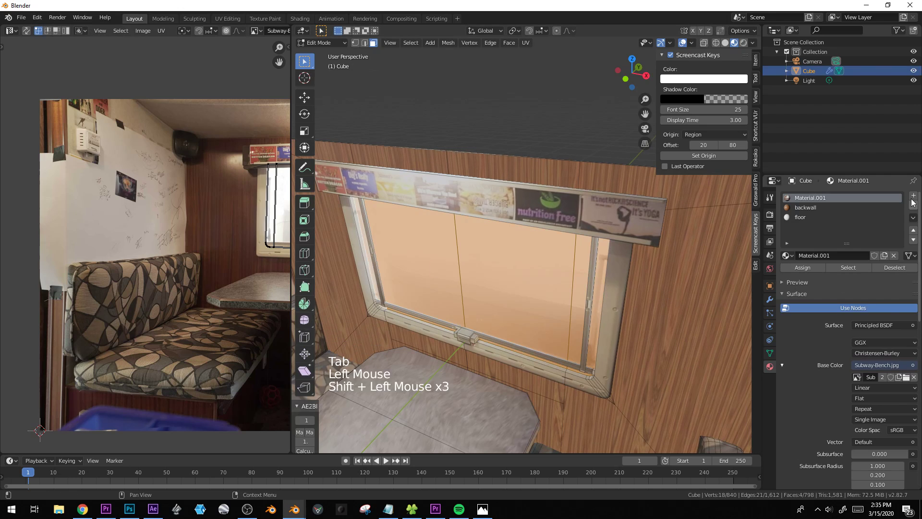
{"action": "left_click", "coordinate": [913, 196]}
{"action": "left_click", "coordinate": [847, 255]}
{"action": "left_click", "coordinate": [847, 255]}
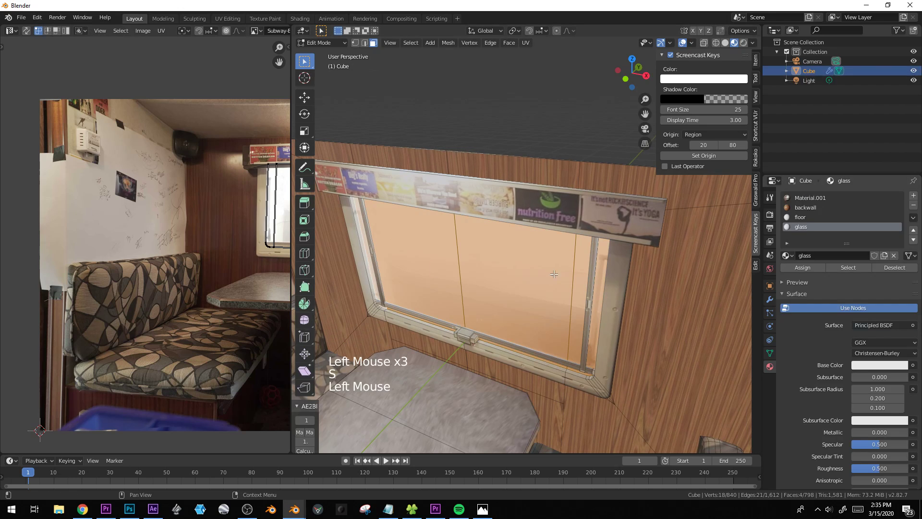
{"action": "left_click", "coordinate": [800, 269]}
{"action": "key", "text": "Tab"}
{"action": "middle_click_drag", "start_coordinate": [504, 267], "coordinate": [528, 218]}
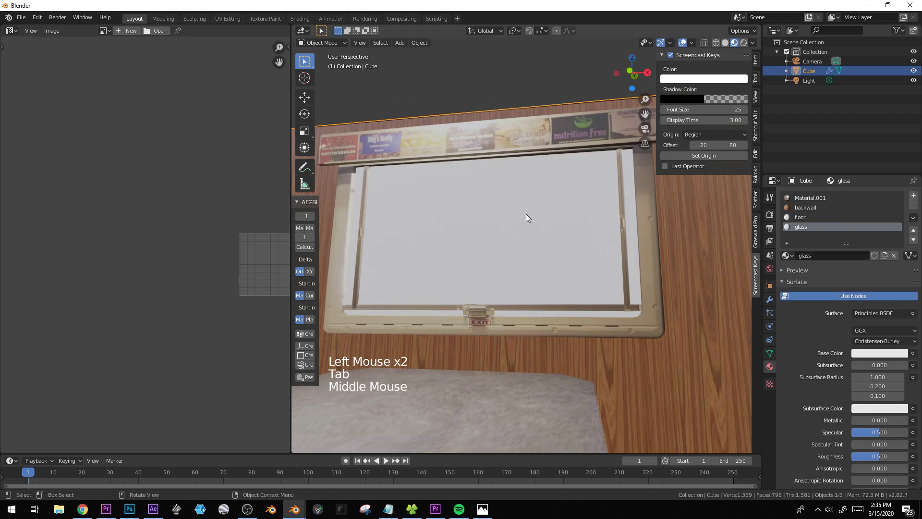
Show the glass material in the Shader Editor and delete its Principled BSDF node
{"action": "key", "text": "Tab"}
{"action": "scroll", "coordinate": [62, 187], "scroll_direction": "down", "scroll_amount": 2}
{"action": "middle_click_drag", "start_coordinate": [62, 188], "coordinate": [15, 194], "text": "shift"}
{"action": "scroll", "coordinate": [148, 247], "scroll_direction": "up", "scroll_amount": 4}
{"action": "left_click", "coordinate": [10, 33]}
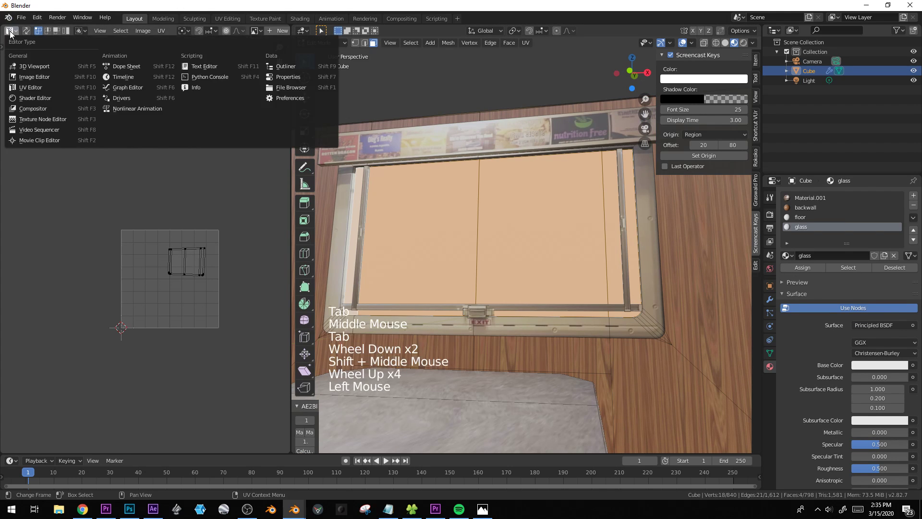
{"action": "left_click", "coordinate": [36, 99]}
{"action": "middle_click_drag", "start_coordinate": [96, 176], "coordinate": [103, 183]}
{"action": "key", "text": "alt+a"}
{"action": "left_click", "coordinate": [102, 183]}
{"action": "key", "text": "x"}
{"action": "left_click_drag", "start_coordinate": [185, 188], "coordinate": [233, 187]}
{"action": "middle_click_drag", "start_coordinate": [172, 247], "coordinate": [110, 251]}
{"action": "scroll", "coordinate": [119, 220], "scroll_direction": "up", "scroll_amount": 4}
Add a Glossy BSDF and a Transparent BSDF node to the glass material
{"action": "key", "text": "alt+a"}
{"action": "key", "text": "shift+a"}
{"action": "mouse_move", "coordinate": [104, 203]}
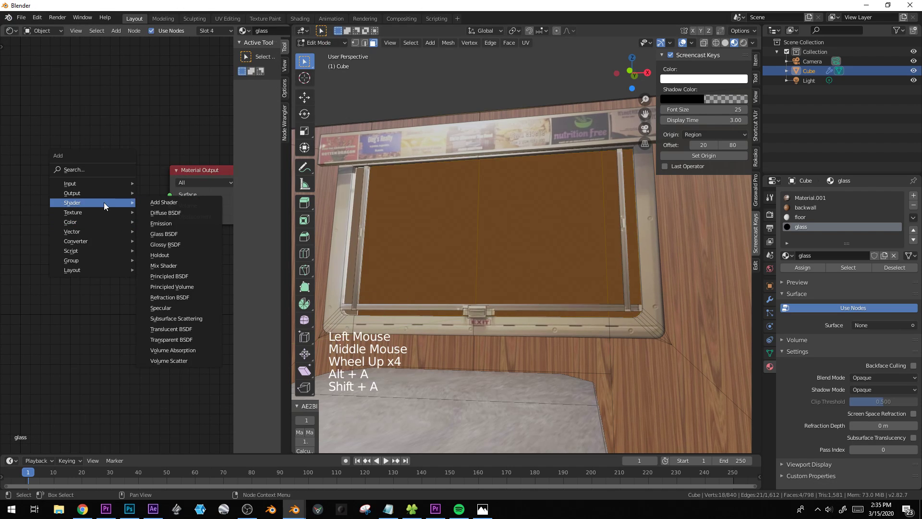
{"action": "left_click", "coordinate": [178, 244]}
{"action": "left_click", "coordinate": [92, 192]}
{"action": "key", "text": "shift+a"}
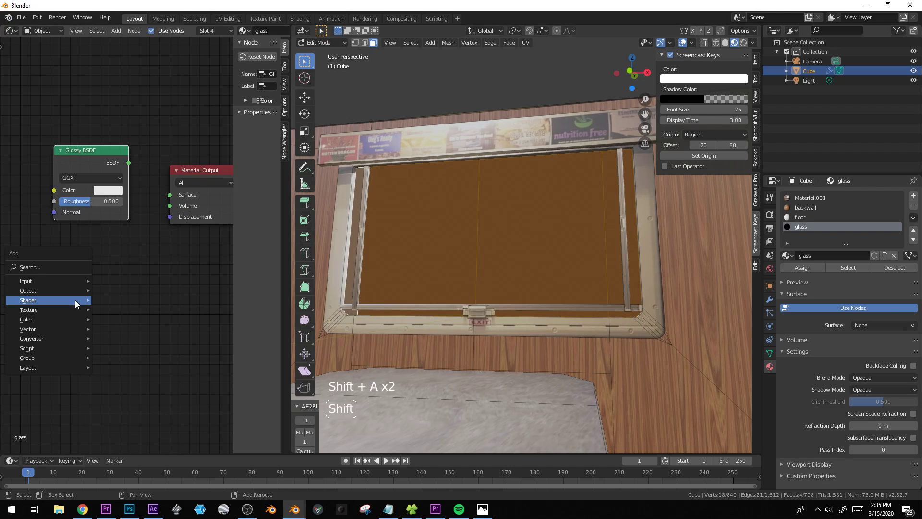
{"action": "mouse_move", "coordinate": [75, 300]}
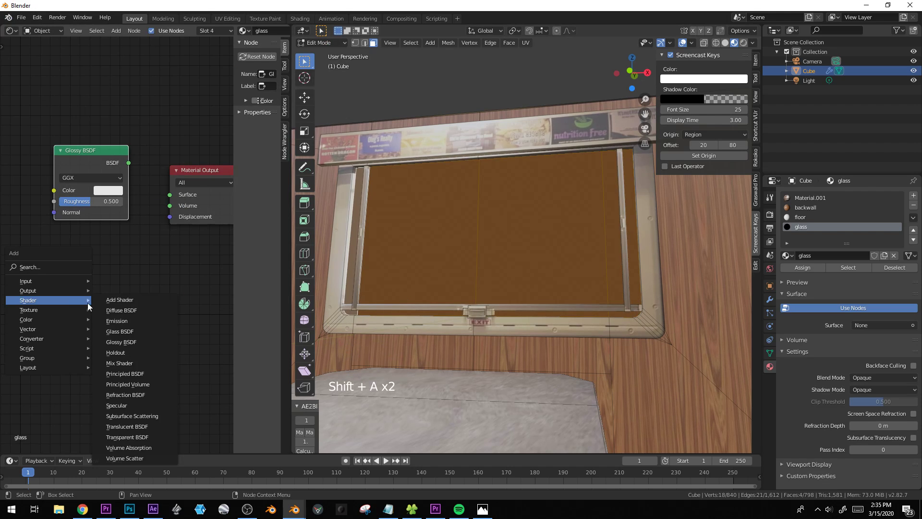
{"action": "left_click", "coordinate": [145, 435]}
{"action": "left_click", "coordinate": [101, 257]}
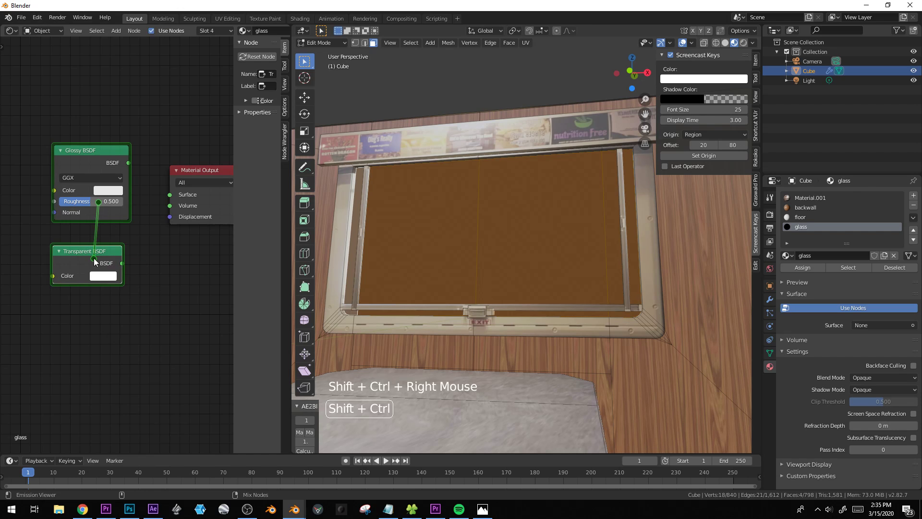
Combine the Glossy and Transparent nodes in a Mix Shader connected to the Material Output's Surface, and space the nodes apart
{"action": "right_click_drag", "start_coordinate": [95, 262], "coordinate": [94, 262], "text": "ctrl+shift"}
{"action": "key", "text": "g"}
{"action": "left_click", "coordinate": [142, 246]}
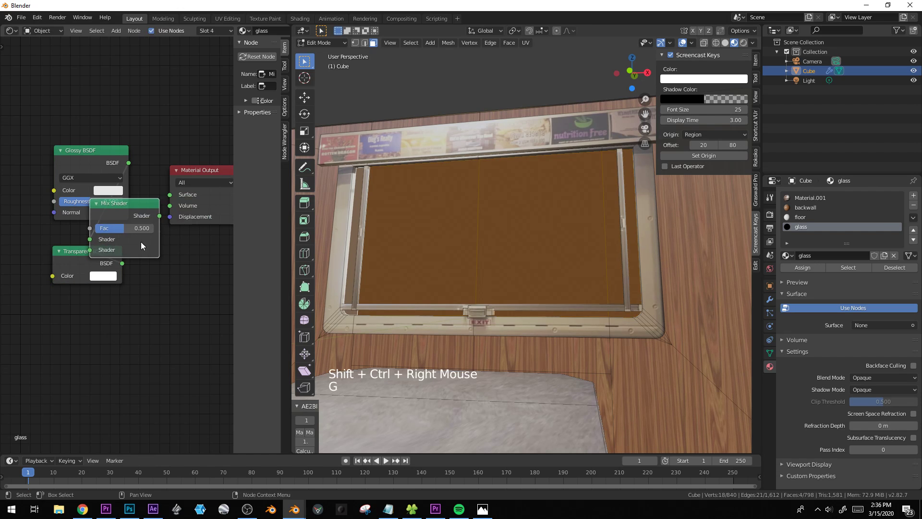
{"action": "left_click_drag", "start_coordinate": [159, 216], "coordinate": [169, 194]}
{"action": "left_click", "coordinate": [72, 212]}
{"action": "left_click", "coordinate": [76, 252], "text": "shift"}
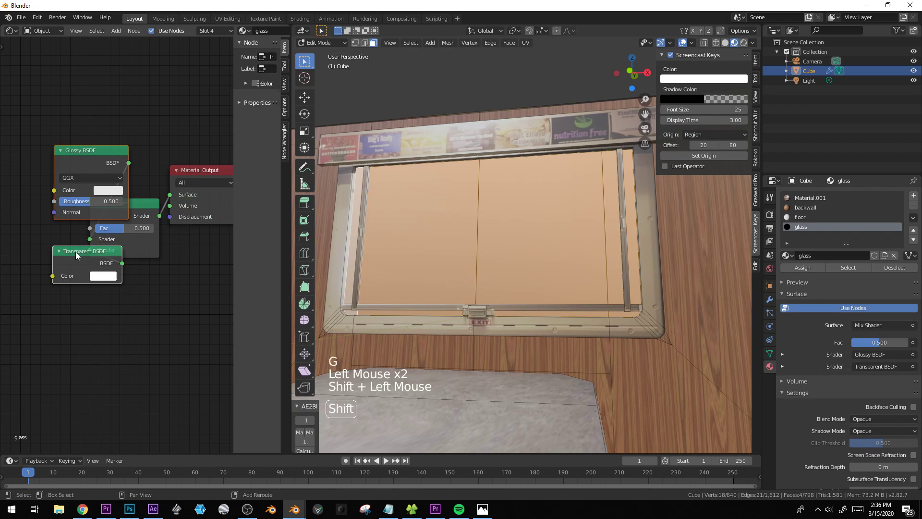
{"action": "key", "text": "g"}
Set the Glossy BSDF roughness to 0 and the Mix Shader factor to 0.392
{"action": "left_click_drag", "start_coordinate": [43, 220], "coordinate": [10, 221]}
{"action": "middle_click_drag", "start_coordinate": [461, 231], "coordinate": [548, 307]}
{"action": "key", "text": "alt+a"}
{"action": "scroll", "coordinate": [551, 289], "scroll_direction": "down", "scroll_amount": 1}
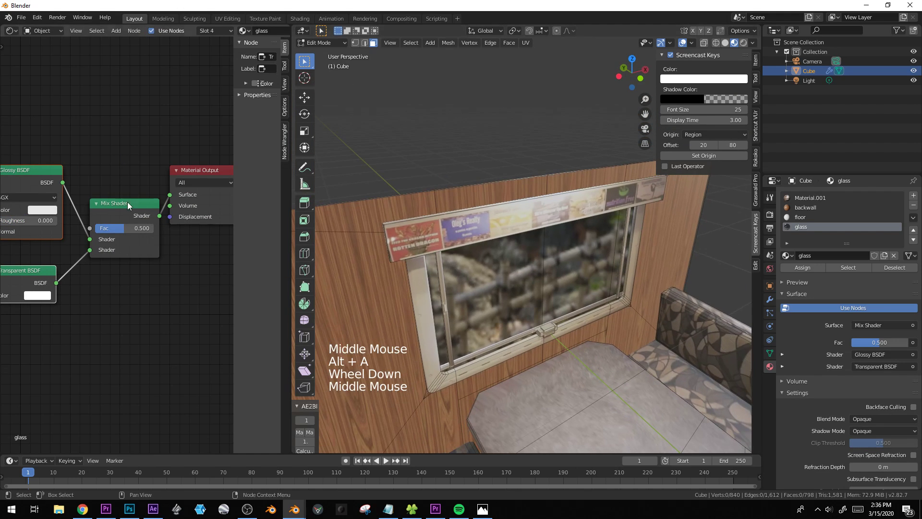
{"action": "left_click_drag", "start_coordinate": [114, 227], "coordinate": [115, 227]}
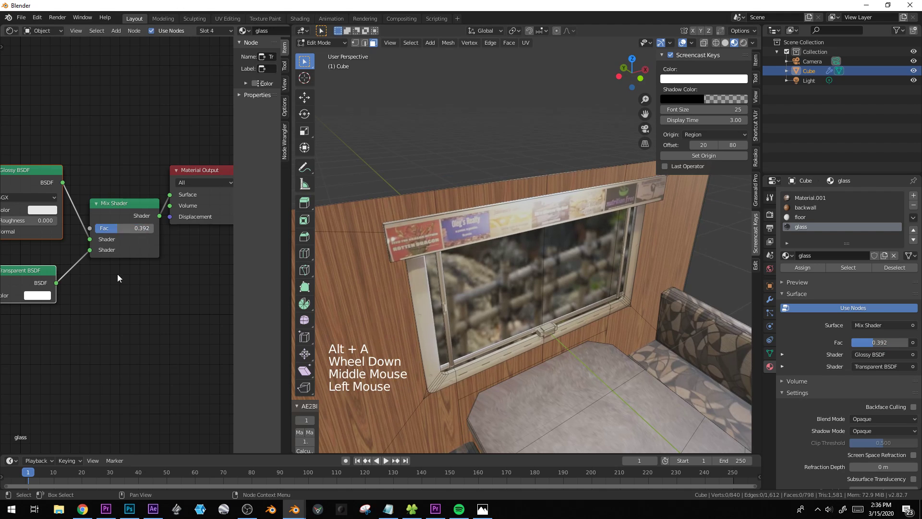
{"action": "middle_click_drag", "start_coordinate": [119, 277], "coordinate": [145, 277]}
{"action": "key", "text": "alt+a"}
Examine the whole booth with its new window glass from several angles
{"action": "key", "text": "Tab"}
{"action": "middle_click_drag", "start_coordinate": [538, 307], "coordinate": [587, 316]}
{"action": "scroll", "coordinate": [557, 321], "scroll_direction": "down", "scroll_amount": 4}
{"action": "scroll", "coordinate": [552, 324], "scroll_direction": "down", "scroll_amount": 2}
{"action": "key", "text": "Tab"}
{"action": "scroll", "coordinate": [464, 295], "scroll_direction": "up", "scroll_amount": 2}
{"action": "left_click", "coordinate": [464, 295]}
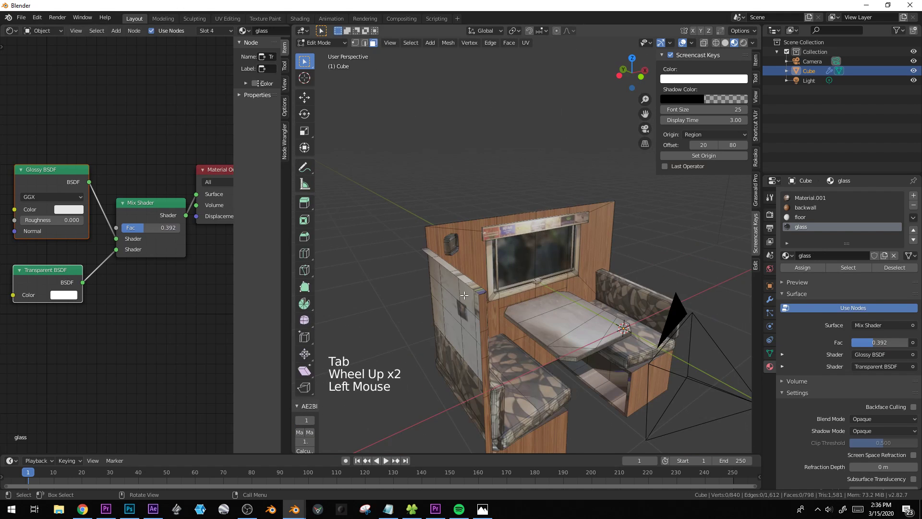
{"action": "key", "text": "Tab"}
{"action": "scroll", "coordinate": [464, 295], "scroll_direction": "down", "scroll_amount": 2}
{"action": "middle_click_drag", "start_coordinate": [464, 295], "coordinate": [564, 304]}
{"action": "left_click", "coordinate": [564, 304]}
{"action": "key", "text": "g"}
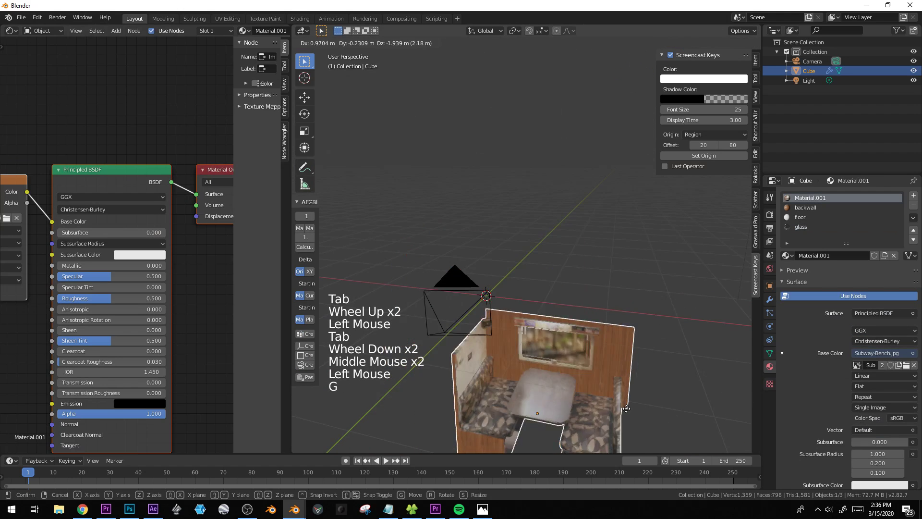
Save the file as "the booth.blend" in the Subway folder
{"action": "key", "text": "ctrl+s"}
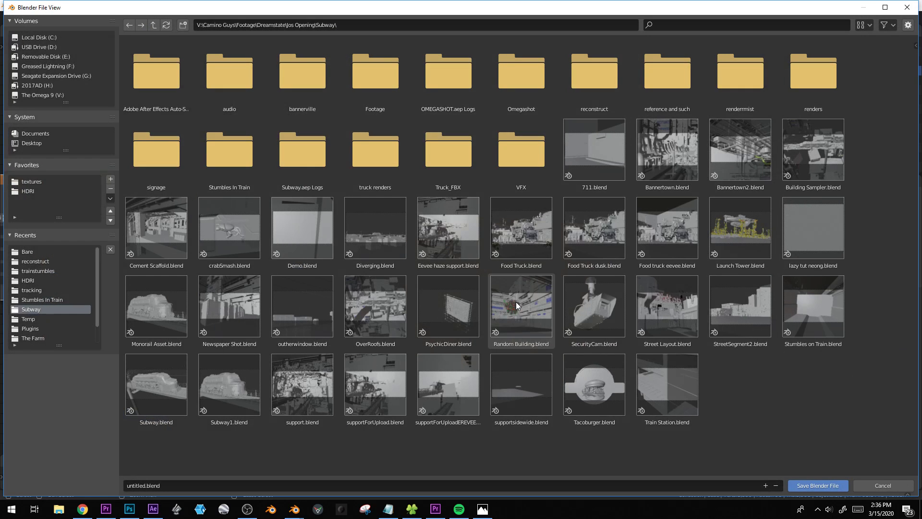
{"action": "left_click", "coordinate": [149, 489]}
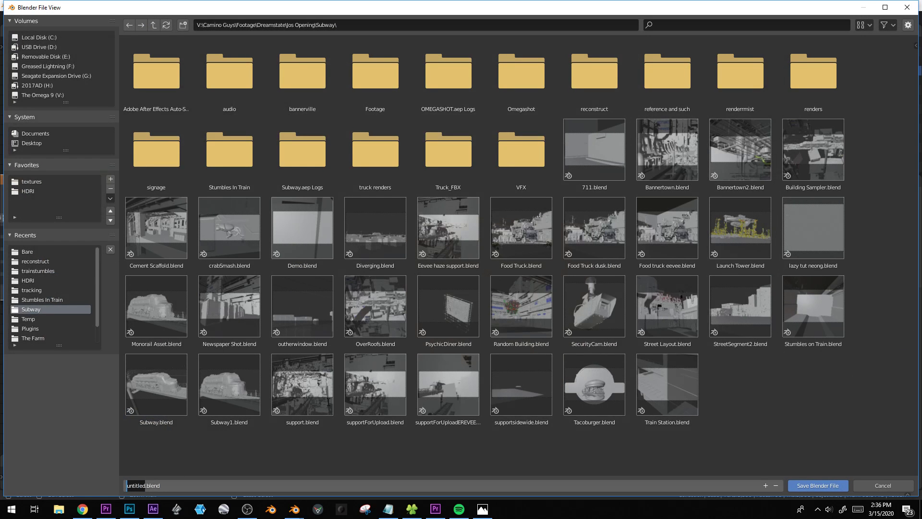
{"action": "key", "text": "Return"}
{"action": "key", "text": "ctrl+s"}
Open the recent file "Stumbles on Train.blend"
{"action": "left_click", "coordinate": [21, 17]}
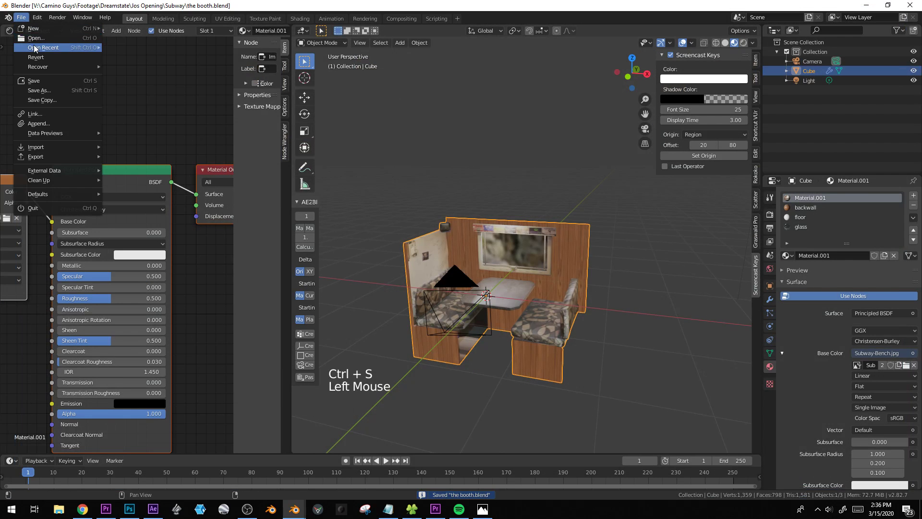
{"action": "mouse_move", "coordinate": [35, 48]}
{"action": "left_click", "coordinate": [178, 59]}
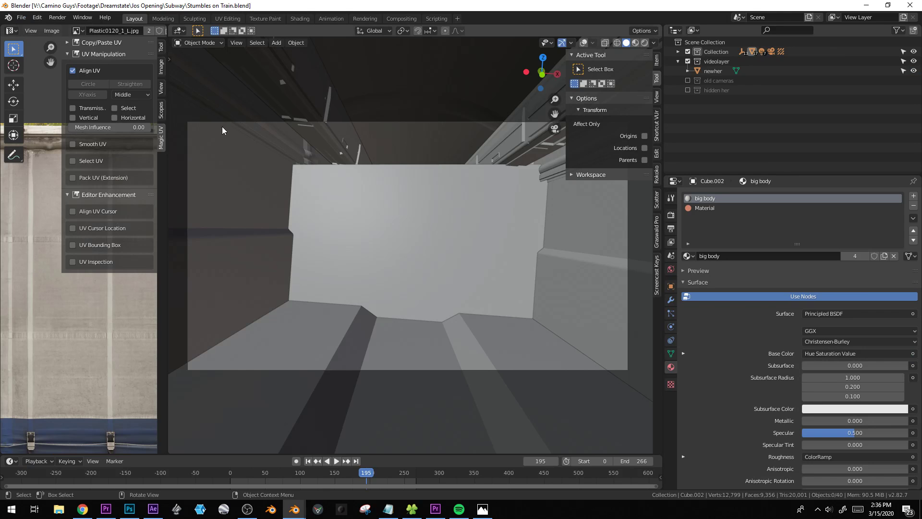
Append the Cube object from "the booth.blend" in the Subway folder to the train scene
{"action": "left_click", "coordinate": [21, 17]}
{"action": "left_click", "coordinate": [88, 123]}
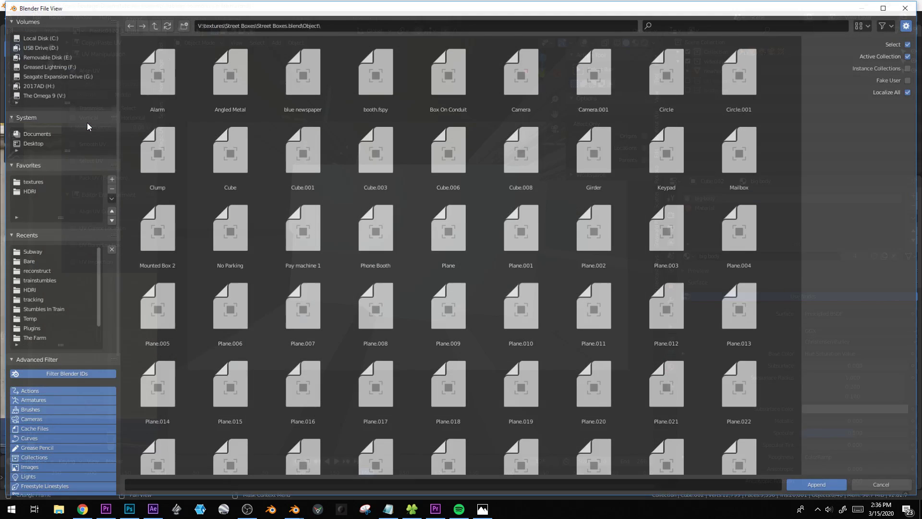
{"action": "left_click", "coordinate": [37, 253]}
{"action": "scroll", "coordinate": [405, 337], "scroll_direction": "down", "scroll_amount": 2}
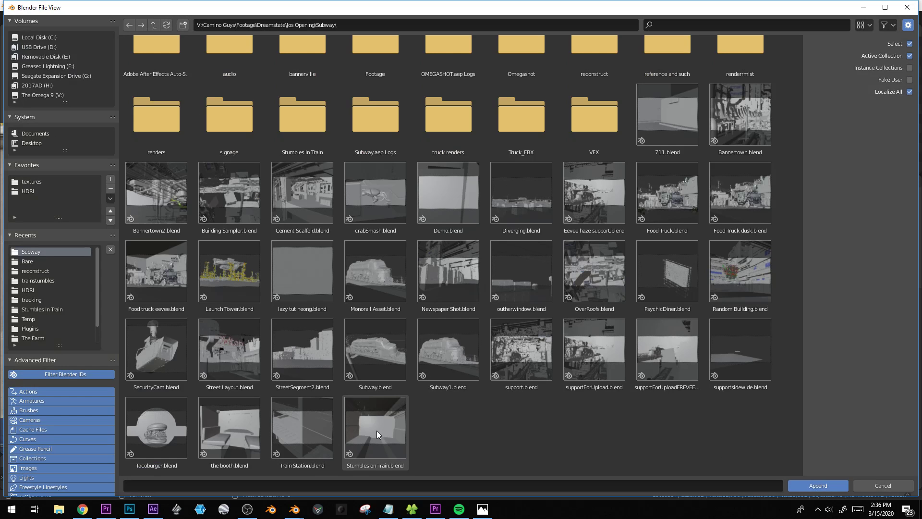
{"action": "double_click", "coordinate": [243, 431]}
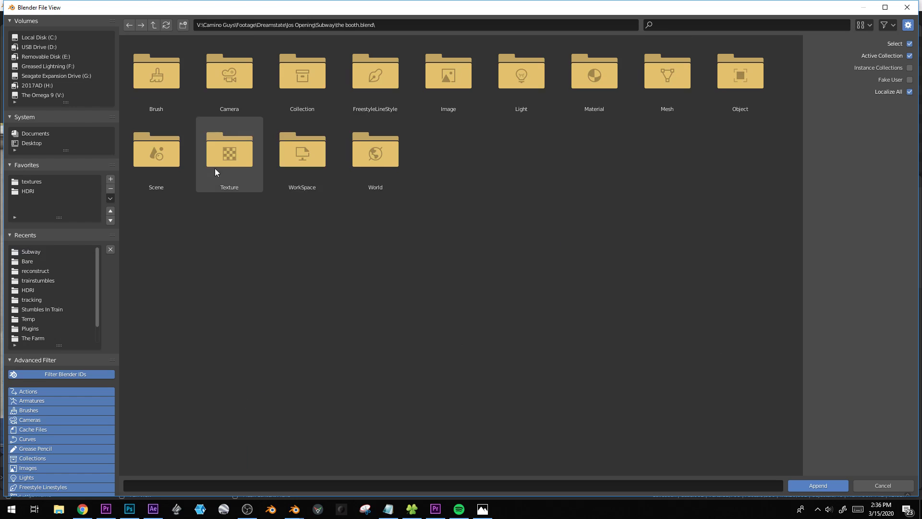
{"action": "double_click", "coordinate": [730, 87]}
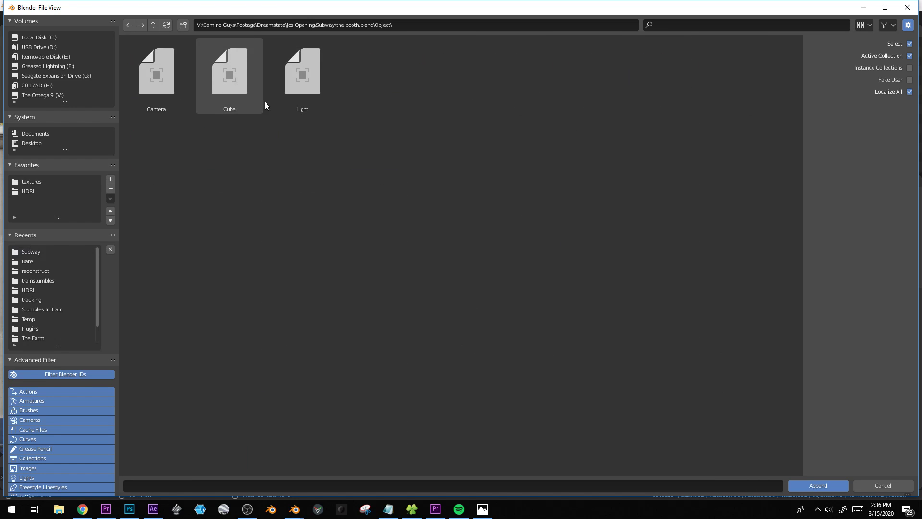
{"action": "double_click", "coordinate": [234, 91]}
Locate the appended booth in the train scene, checking it with X-ray shading and in local view
{"action": "middle_click_drag", "start_coordinate": [445, 267], "coordinate": [378, 283]}
{"action": "scroll", "coordinate": [419, 279], "scroll_direction": "down", "scroll_amount": 12}
{"action": "scroll", "coordinate": [418, 280], "scroll_direction": "up", "scroll_amount": 2}
{"action": "key", "text": "alt+z"}
{"action": "scroll", "coordinate": [378, 284], "scroll_direction": "down", "scroll_amount": 8}
{"action": "scroll", "coordinate": [378, 284], "scroll_direction": "up", "scroll_amount": 8}
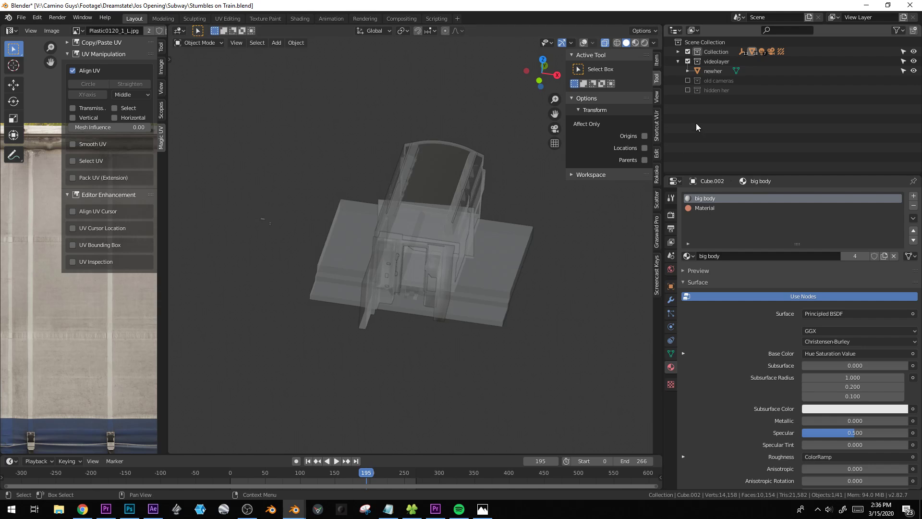
{"action": "scroll", "coordinate": [490, 257], "scroll_direction": "down", "scroll_amount": 4}
{"action": "middle_click_drag", "start_coordinate": [490, 257], "coordinate": [409, 244]}
{"action": "key", "text": "alt+z"}
{"action": "middle_click_drag", "start_coordinate": [446, 272], "coordinate": [382, 274]}
{"action": "scroll", "coordinate": [382, 274], "scroll_direction": "down", "scroll_amount": 4}
{"action": "key", "text": "KP_Divide"}
{"action": "left_click", "coordinate": [489, 269]}
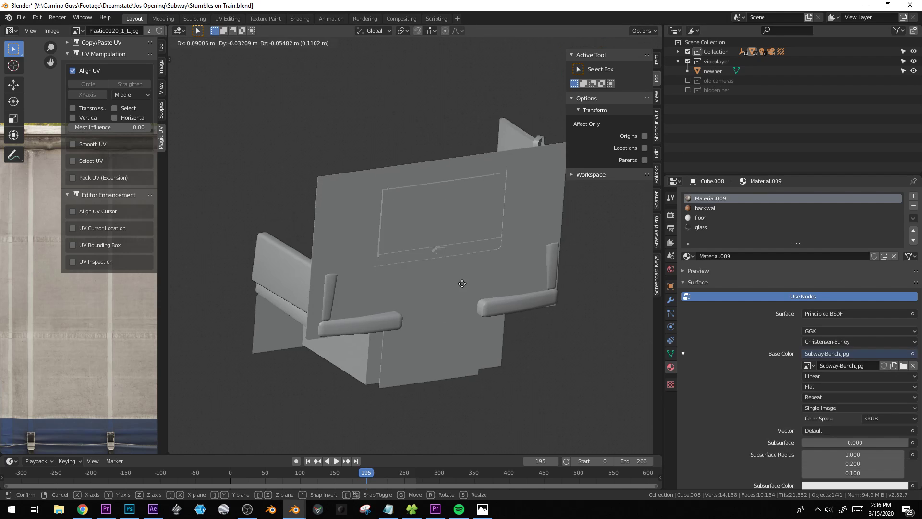
{"action": "scroll", "coordinate": [368, 263], "scroll_direction": "down", "scroll_amount": 15}
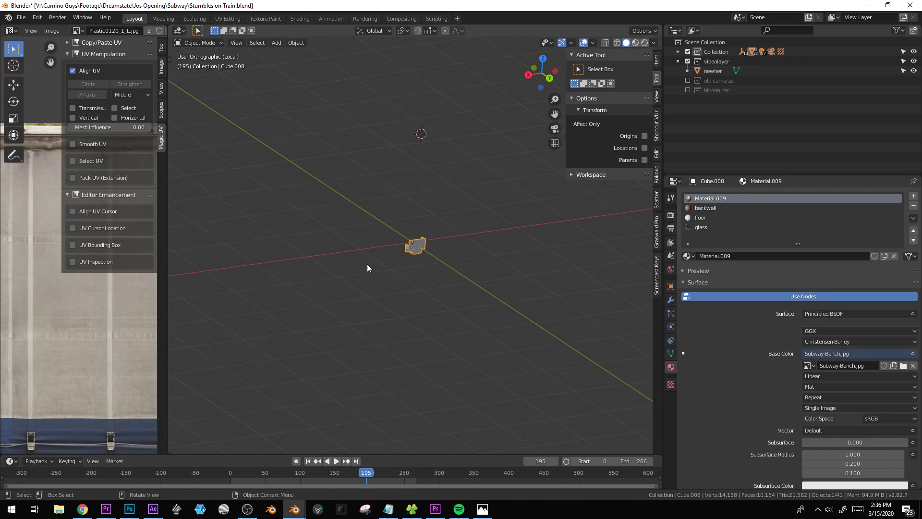
{"action": "key", "text": "KP_Divide"}
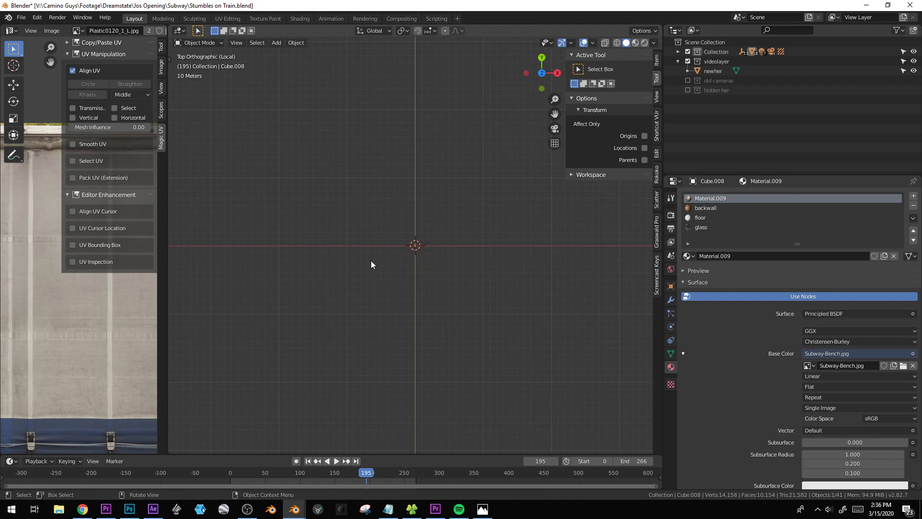
Move the booth above the train car and scale it up to a size comparable with the car
{"action": "scroll", "coordinate": [397, 258], "scroll_direction": "up", "scroll_amount": 4}
{"action": "scroll", "coordinate": [398, 258], "scroll_direction": "up", "scroll_amount": 2}
{"action": "key", "text": "g"}
{"action": "left_click", "coordinate": [450, 166]}
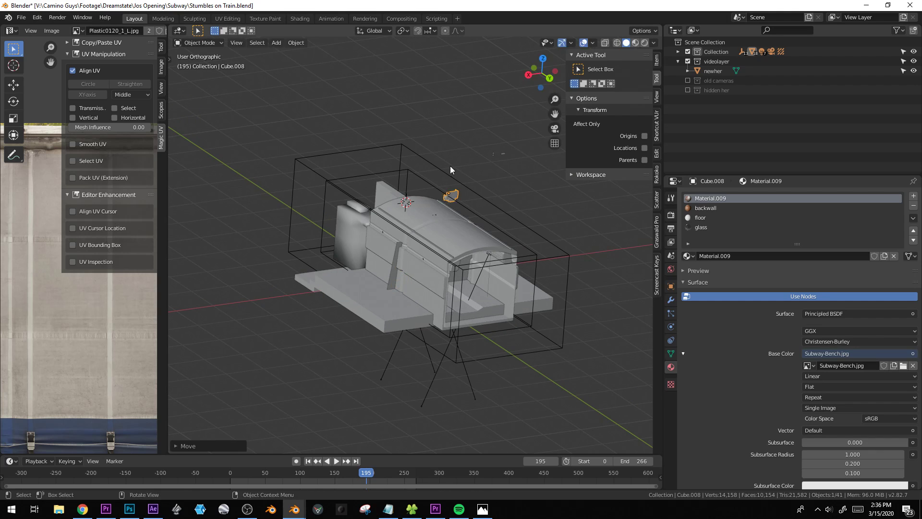
{"action": "key", "text": "s"}
{"action": "left_click", "coordinate": [265, 246]}
Turn on X-ray, switch the viewport to Material Preview shading and rotate the booth about the global Z axis
{"action": "key", "text": "alt+z"}
{"action": "key", "text": "z"}
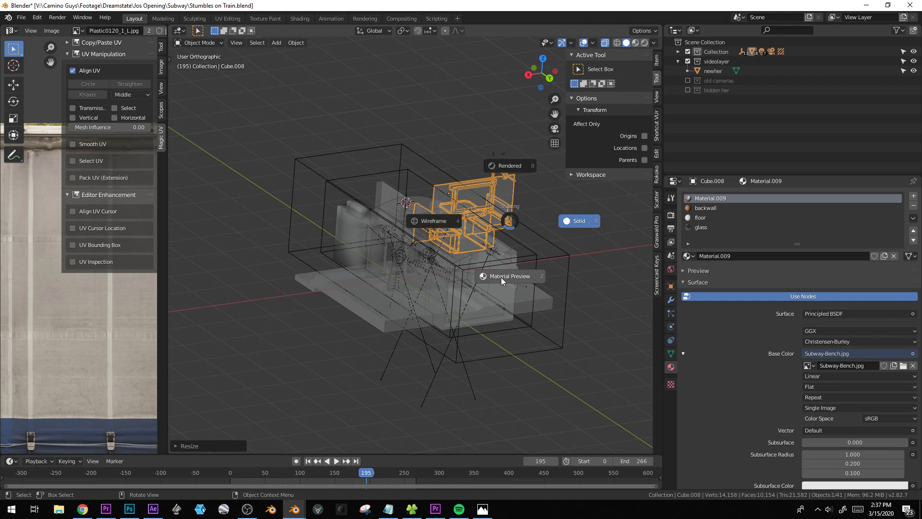
{"action": "left_click", "coordinate": [501, 277]}
{"action": "key", "text": "r"}
{"action": "key", "text": "z"}
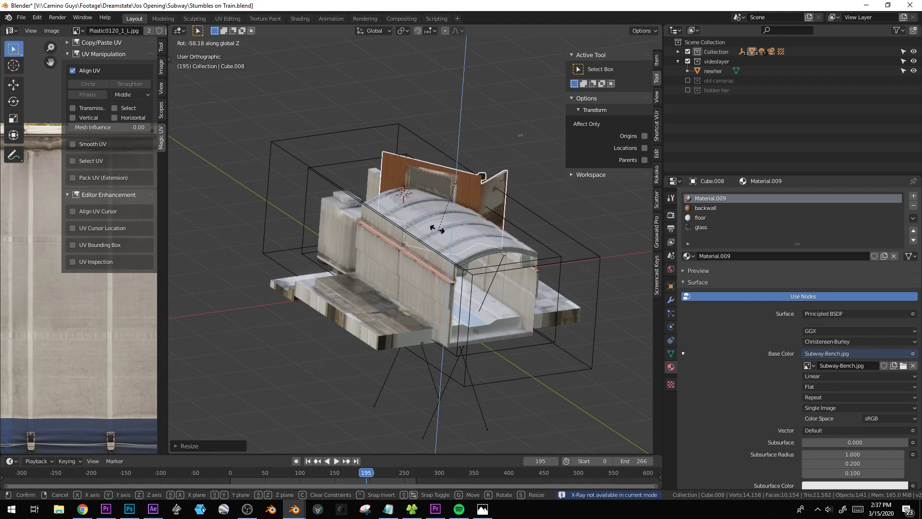
{"action": "left_click", "coordinate": [410, 219]}
Flip the booth along global Y with a scale of about -0.83 and move it along Y into the car, using the camera view
{"action": "key", "text": "s"}
{"action": "key", "text": "y"}
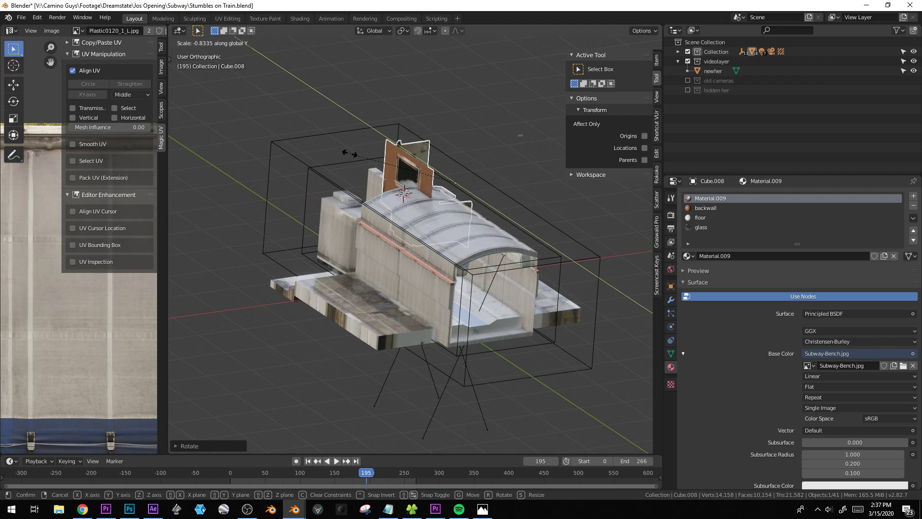
{"action": "left_click", "coordinate": [349, 153]}
{"action": "key", "text": "KP_0"}
{"action": "key", "text": "g"}
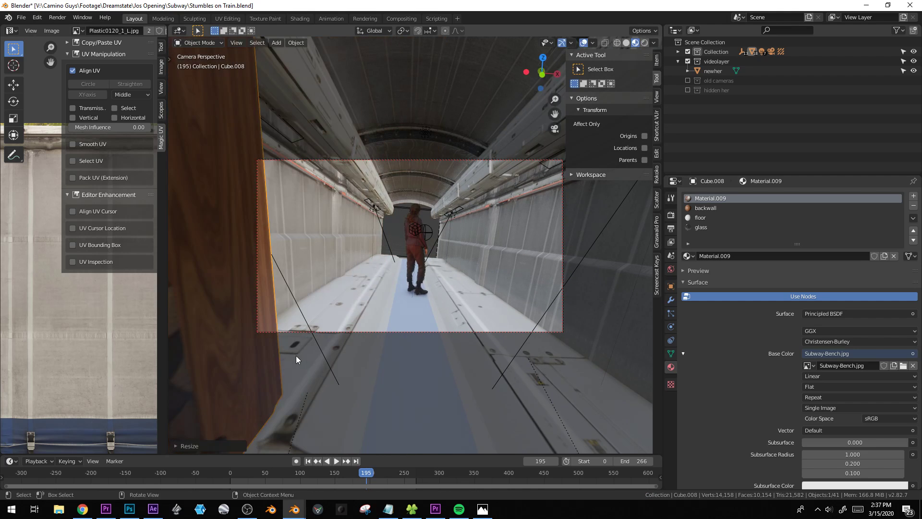
{"action": "key", "text": "y"}
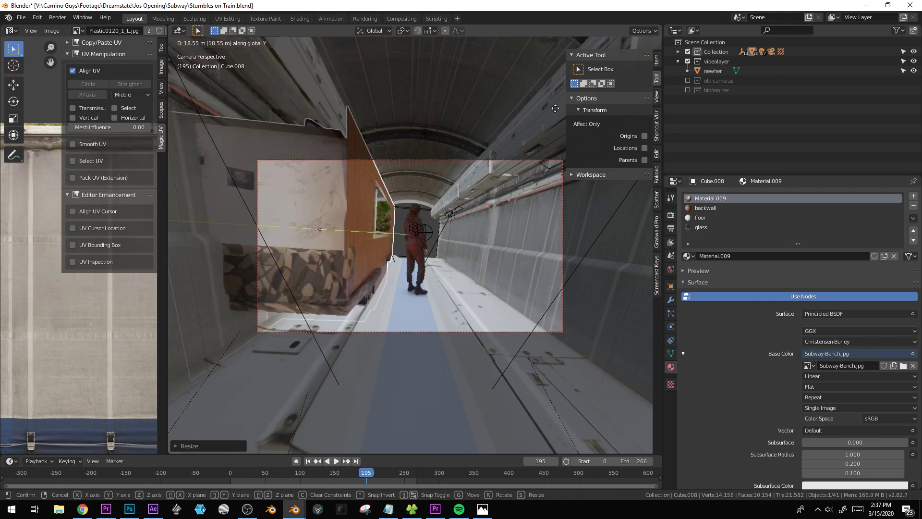
{"action": "left_click", "coordinate": [489, 143]}
Mirror the booth along global X with a scale of -1 and move it along X beside the car's side wall
{"action": "scroll", "coordinate": [488, 143], "scroll_direction": "up", "scroll_amount": 4}
{"action": "key", "text": "s"}
{"action": "key", "text": "x"}
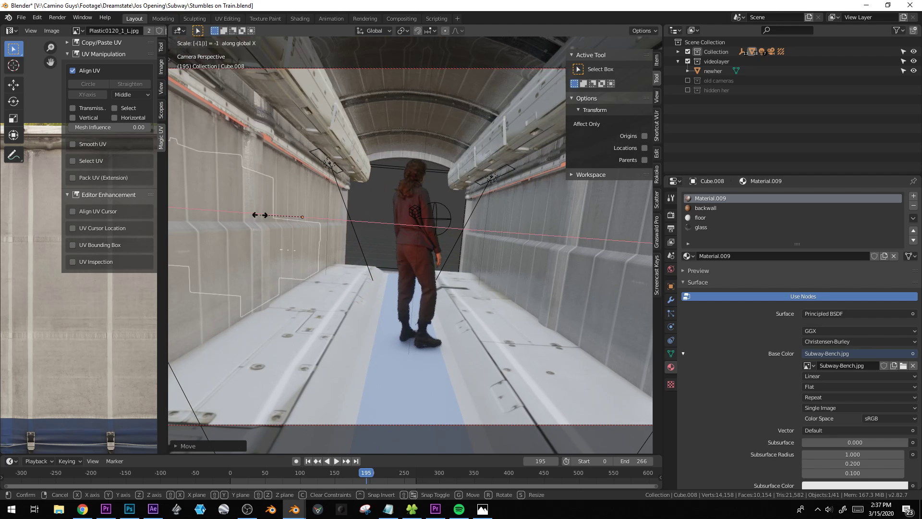
{"action": "key", "text": "Return"}
{"action": "key", "text": "g"}
{"action": "key", "text": "x"}
{"action": "left_click", "coordinate": [483, 166]}
Flip the booth along global Y by about -0.90, then scale it down and position it against the side wall
{"action": "key", "text": "s"}
{"action": "key", "text": "x"}
{"action": "key", "text": "y"}
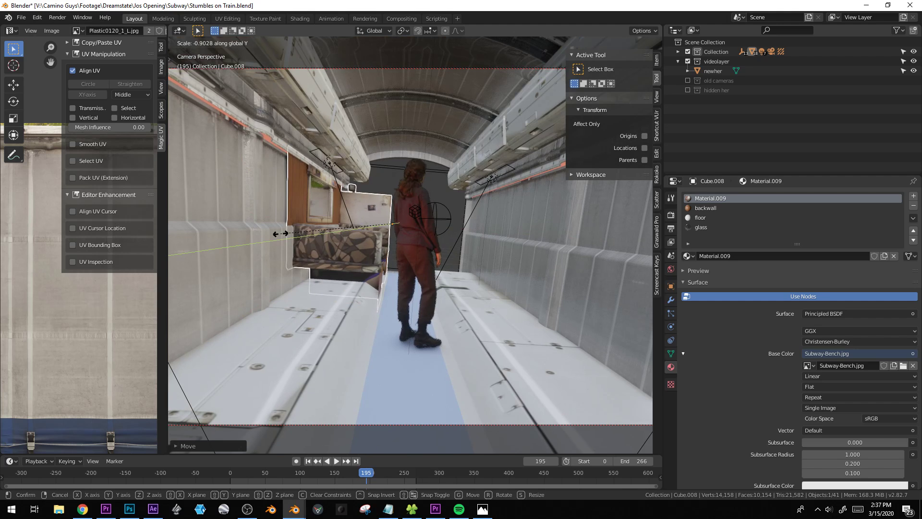
{"action": "left_click", "coordinate": [280, 234]}
{"action": "scroll", "coordinate": [281, 236], "scroll_direction": "up", "scroll_amount": 3}
{"action": "key", "text": "g"}
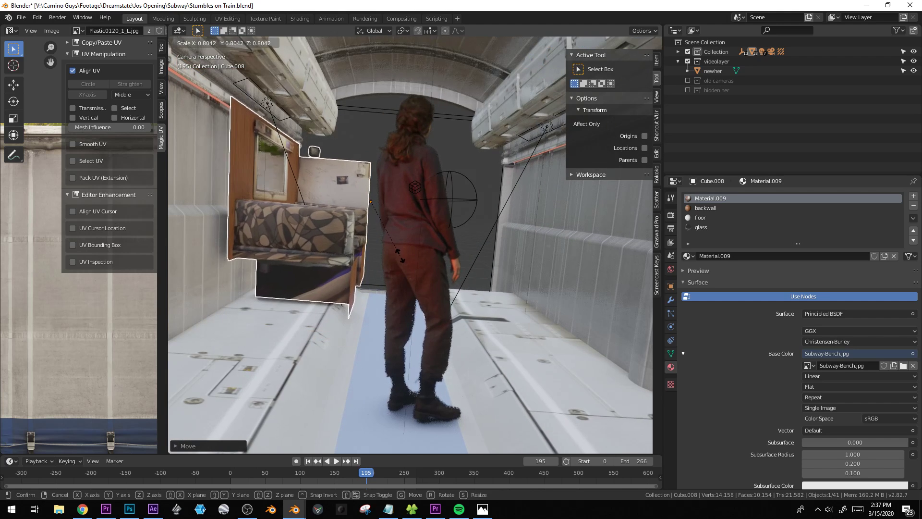
{"action": "left_click", "coordinate": [387, 256]}
{"action": "key", "text": "s"}
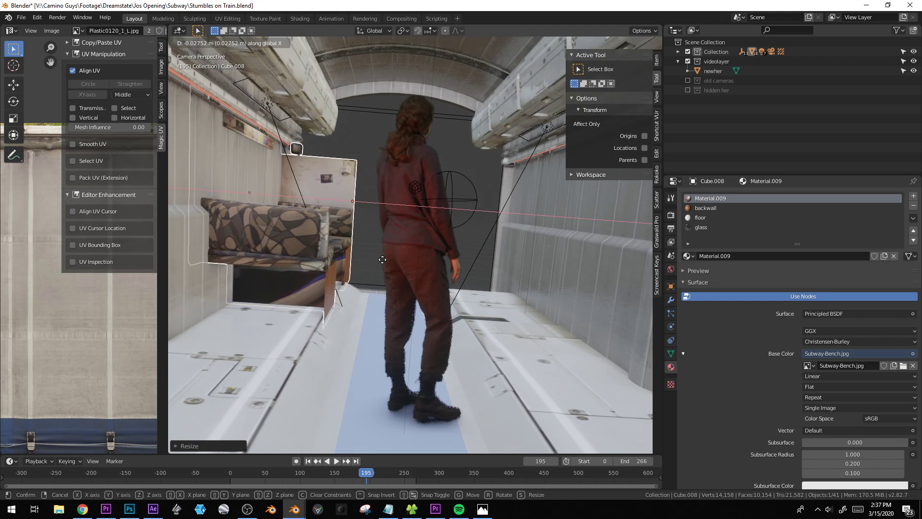
{"action": "right_click", "coordinate": [381, 259]}
{"action": "middle_click_drag", "start_coordinate": [374, 258], "coordinate": [428, 279], "text": "shift"}
{"action": "left_click", "coordinate": [255, 186]}
{"action": "key", "text": "Tab"}
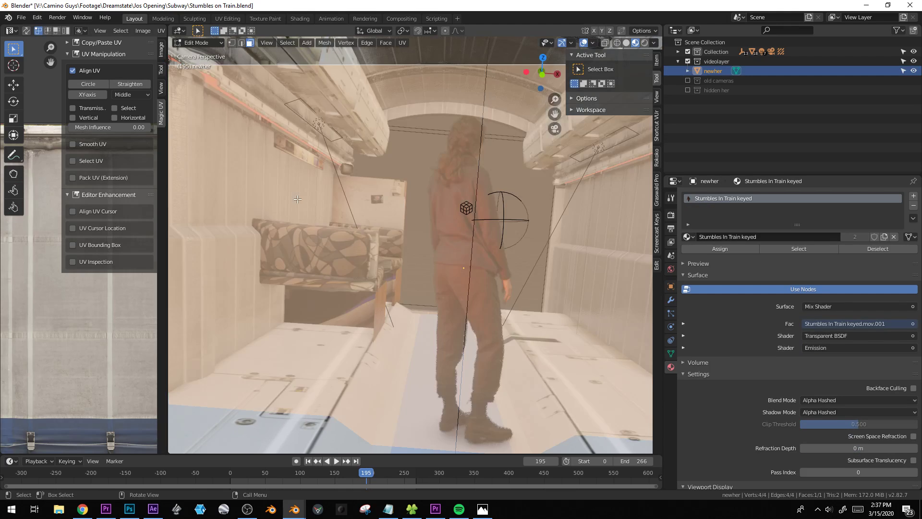
{"action": "scroll", "coordinate": [253, 186], "scroll_direction": "down", "scroll_amount": 3}
{"action": "key", "text": "Tab"}
Select the face loops of the car's side wall beside the booth in Edit Mode, including the ledge between the panels
{"action": "left_click", "coordinate": [252, 186]}
{"action": "key", "text": "Tab"}
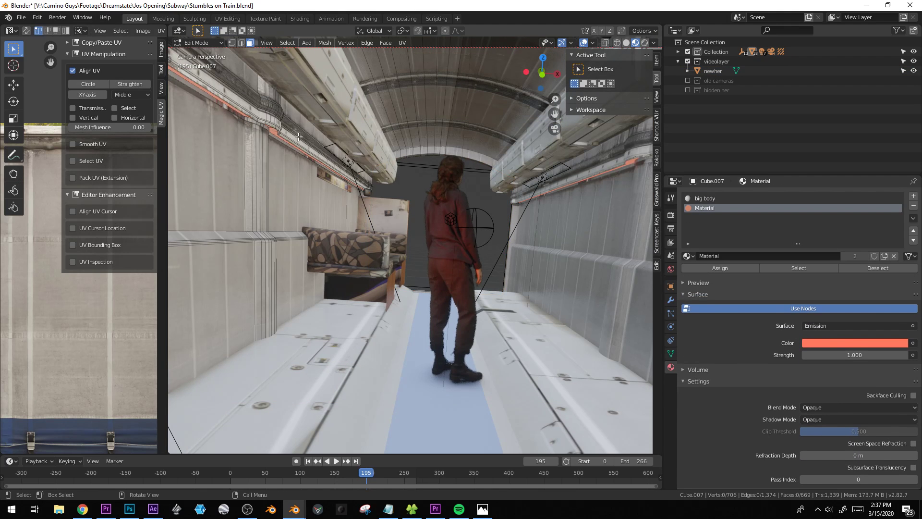
{"action": "left_click", "coordinate": [267, 180]}
{"action": "left_click", "coordinate": [267, 180], "text": "alt"}
{"action": "left_click", "coordinate": [275, 268], "text": "alt+shift"}
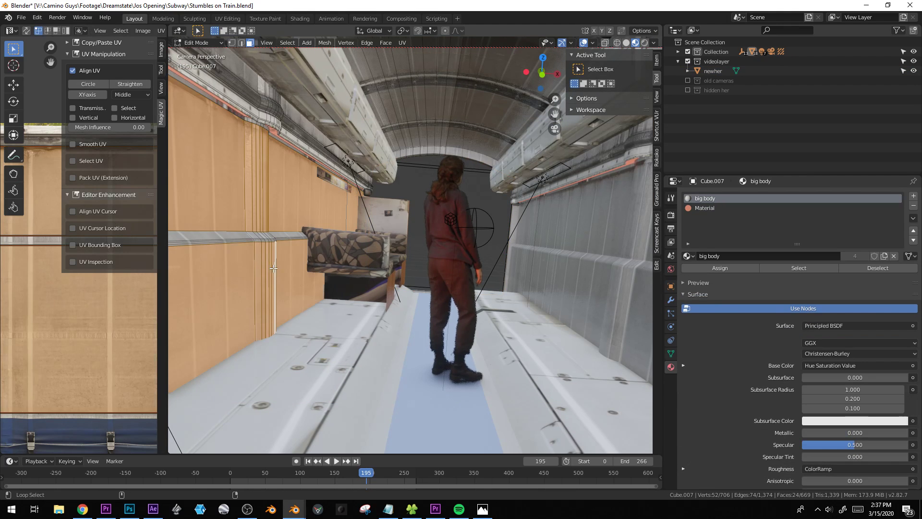
{"action": "left_click", "coordinate": [274, 236], "text": "alt"}
{"action": "scroll", "coordinate": [273, 236], "scroll_direction": "up", "scroll_amount": 4}
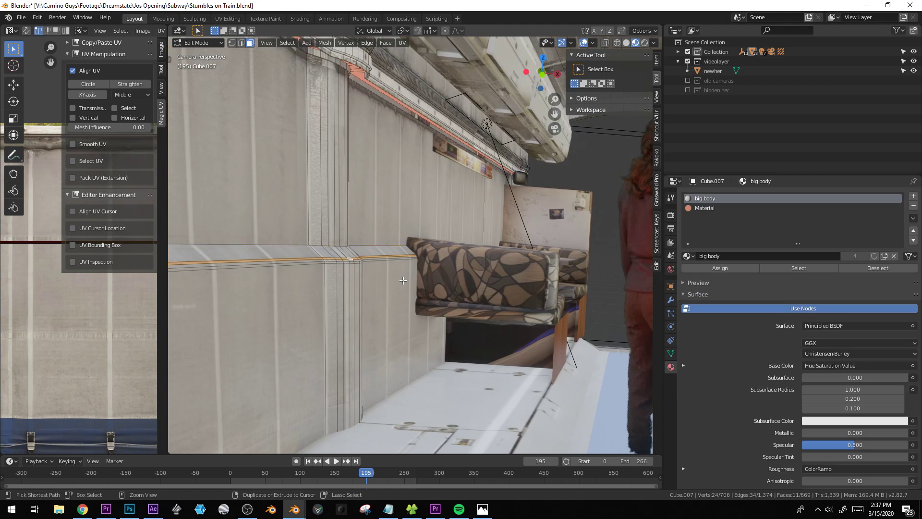
{"action": "key", "text": "ctrl+KP_Add"}
{"action": "left_click", "coordinate": [349, 298], "text": "alt+shift"}
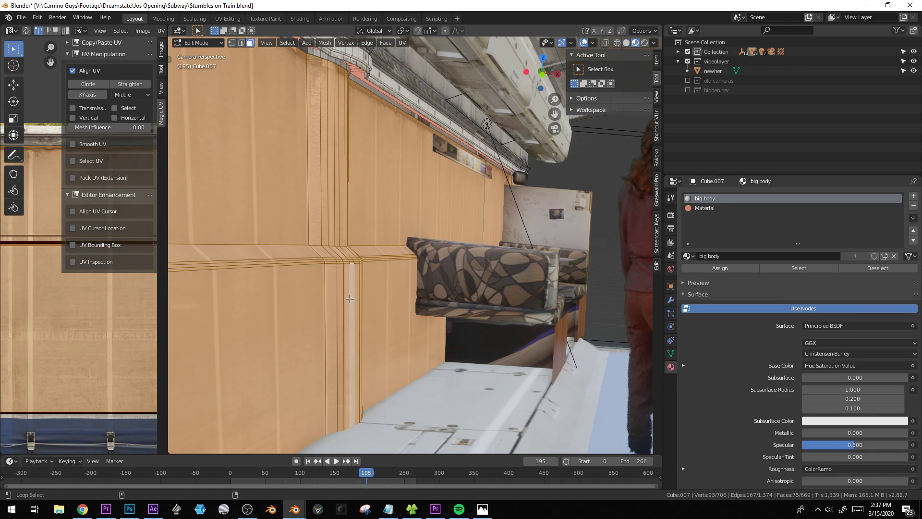
Separate the selected side wall faces into their own object by selection and select that object
{"action": "scroll", "coordinate": [293, 285], "scroll_direction": "down", "scroll_amount": 6}
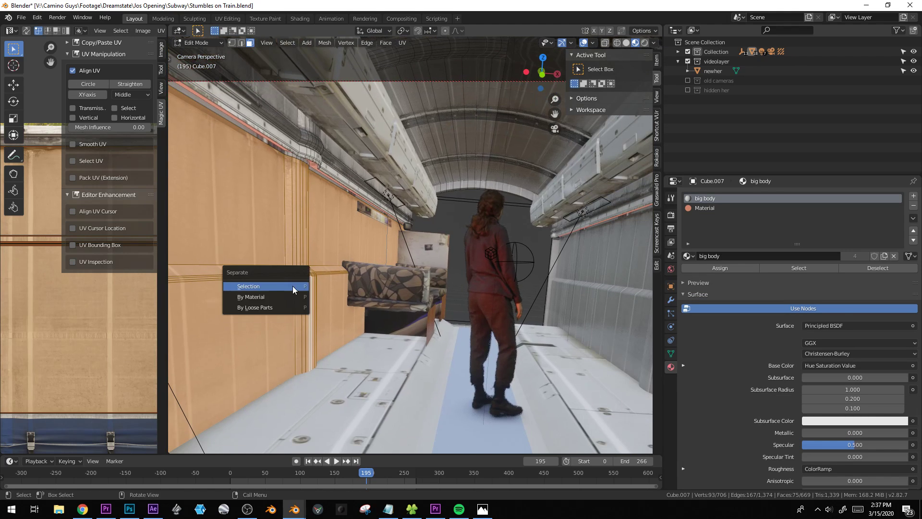
{"action": "left_click", "coordinate": [278, 296]}
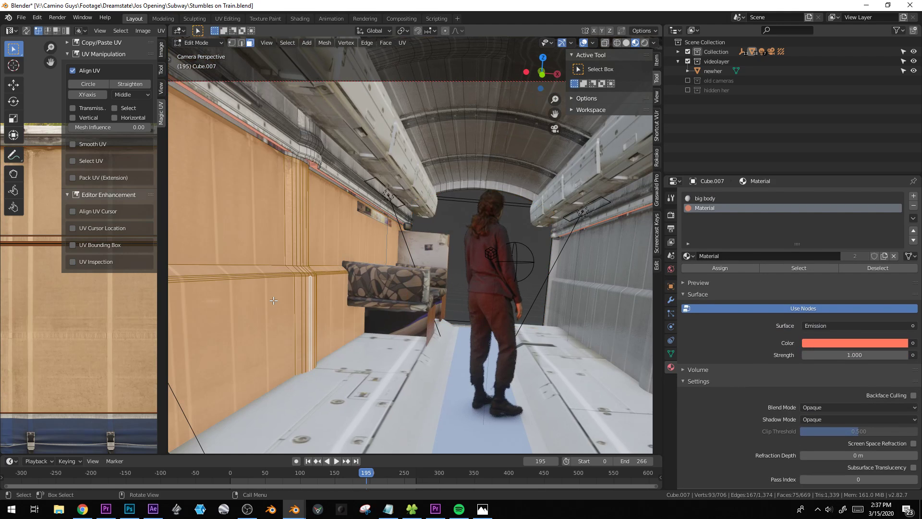
{"action": "key", "text": "p"}
{"action": "left_click", "coordinate": [269, 292]}
{"action": "key", "text": "Tab"}
{"action": "left_click", "coordinate": [287, 267]}
{"action": "key", "text": "g"}
{"action": "right_click", "coordinate": [296, 253]}
{"action": "left_click", "coordinate": [208, 203]}
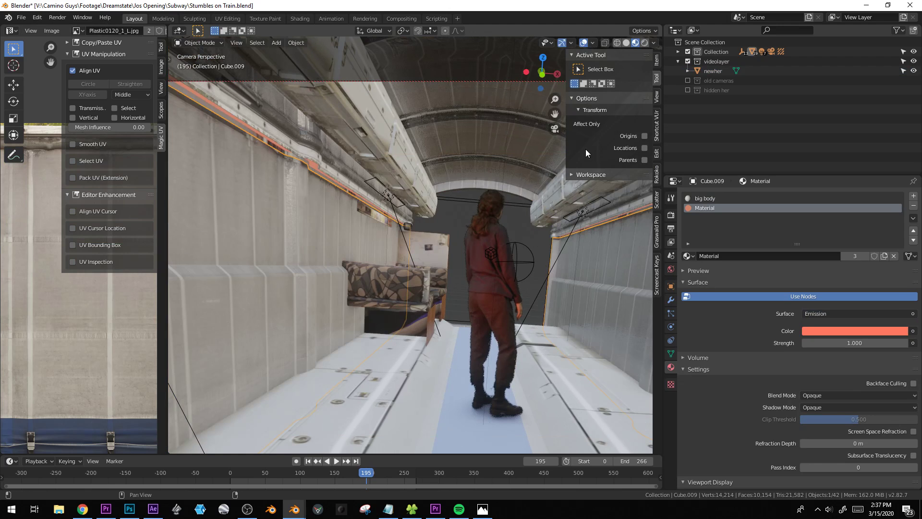
Move the separated wall to a new collection named "old abandoned forgotten pieces" and exclude that collection from the view layer
{"action": "key", "text": "m"}
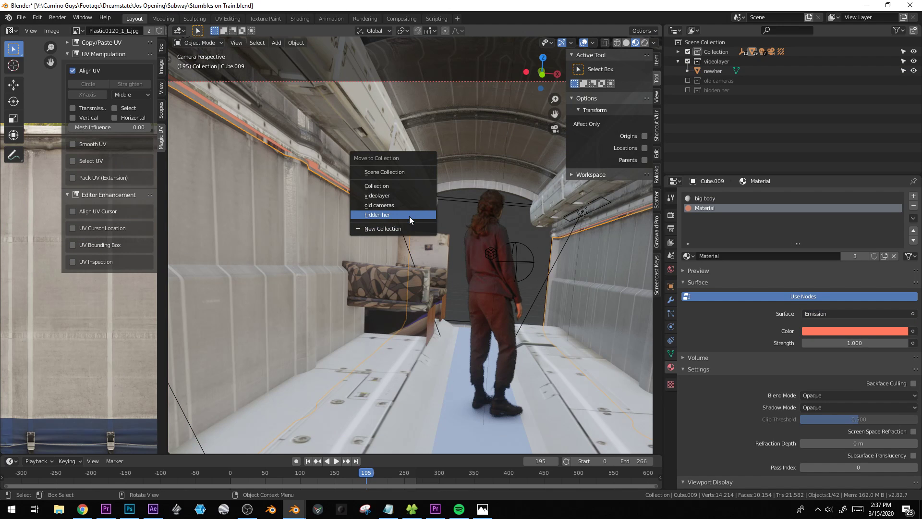
{"action": "left_click", "coordinate": [406, 229]}
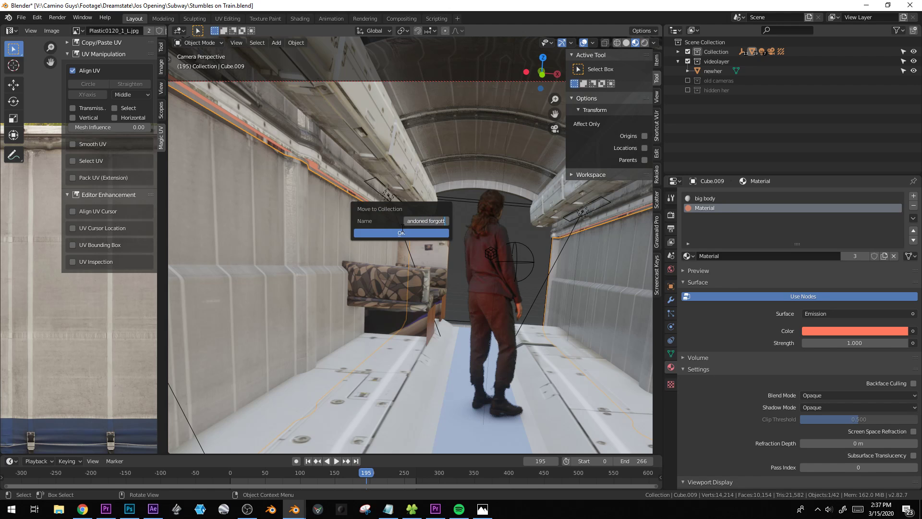
{"action": "left_click", "coordinate": [390, 233]}
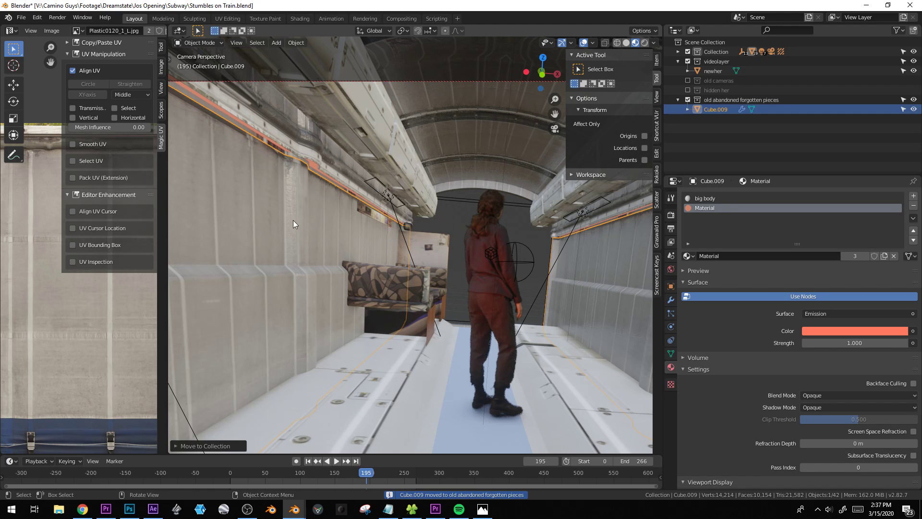
{"action": "left_click", "coordinate": [688, 100]}
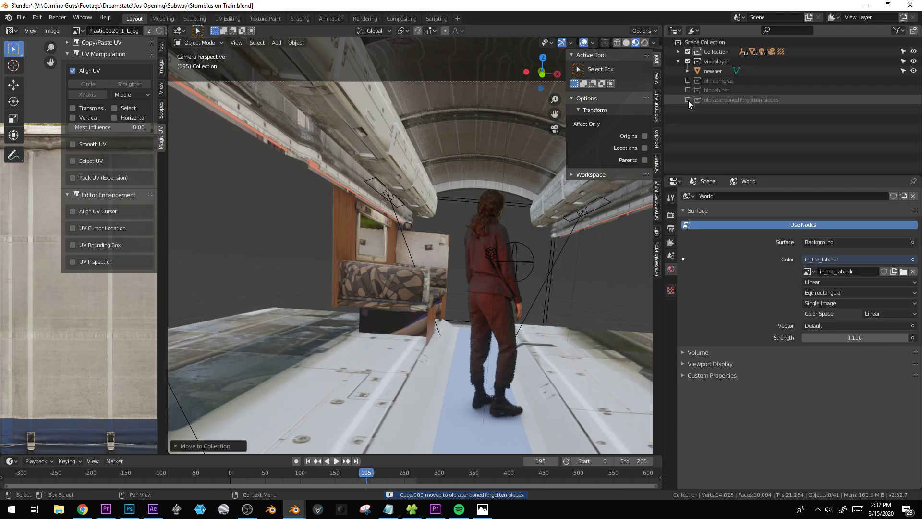
Make the newher video plane unselectable in the viewport
{"action": "left_click", "coordinate": [431, 258]}
{"action": "scroll", "coordinate": [432, 259], "scroll_direction": "up", "scroll_amount": 2}
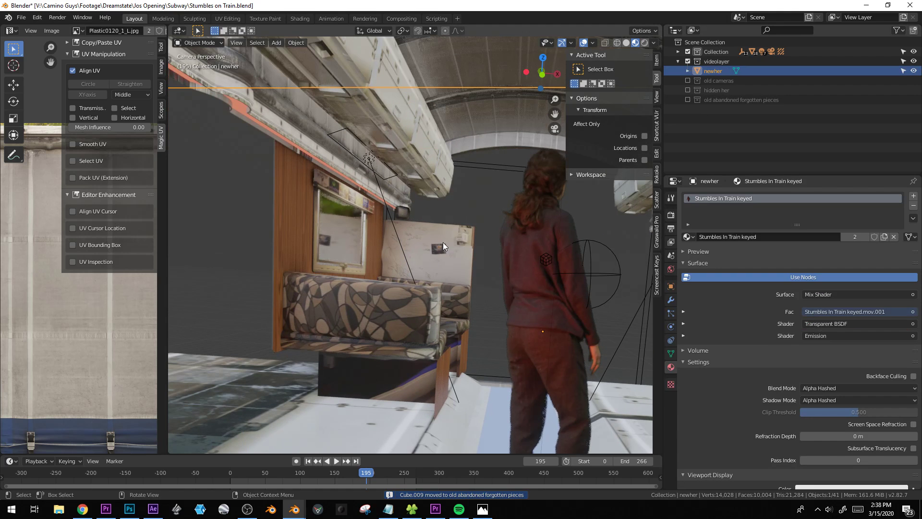
{"action": "left_click", "coordinate": [904, 71]}
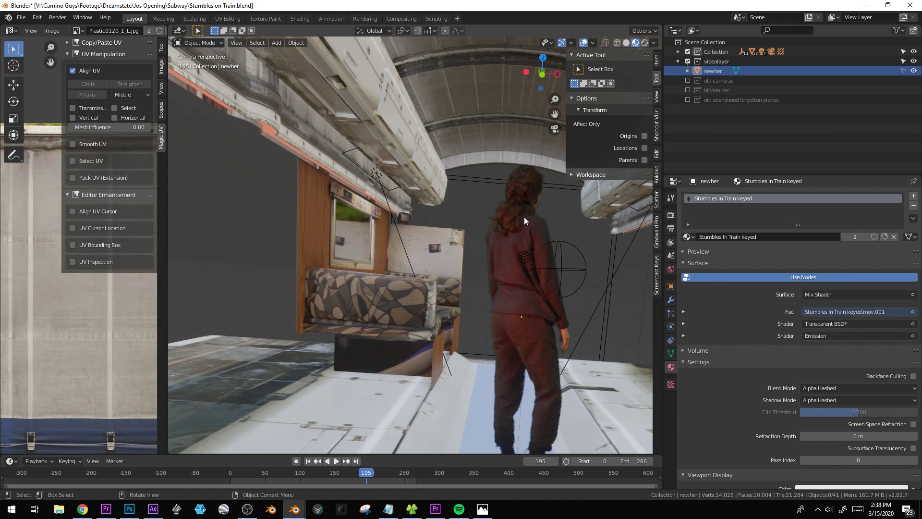
Move the booth about -0.15 m along the global X axis
{"action": "left_click", "coordinate": [418, 230]}
{"action": "key", "text": "g"}
{"action": "key", "text": "x"}
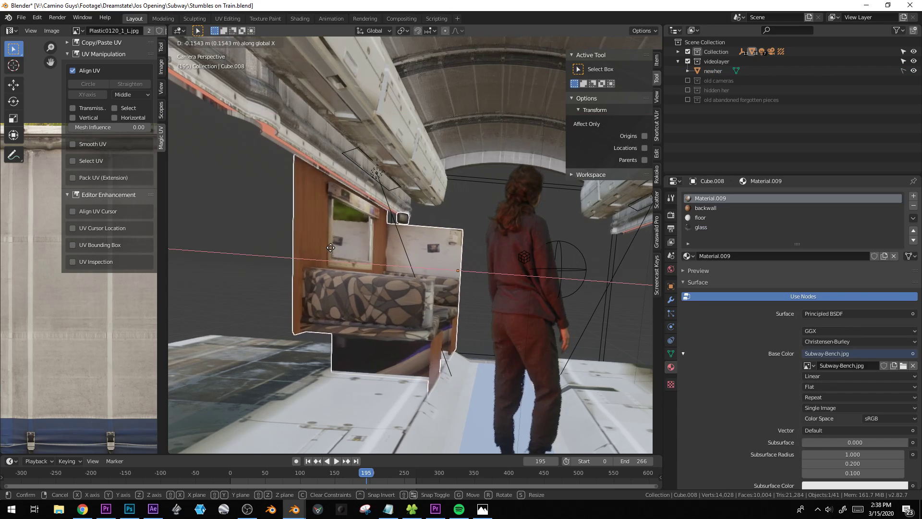
{"action": "left_click", "coordinate": [334, 247]}
Try to move the booth along the global Y axis while viewing it up close in perspective
{"action": "middle_click_drag", "start_coordinate": [424, 250], "coordinate": [346, 238]}
{"action": "scroll", "coordinate": [346, 237], "scroll_direction": "down", "scroll_amount": 1}
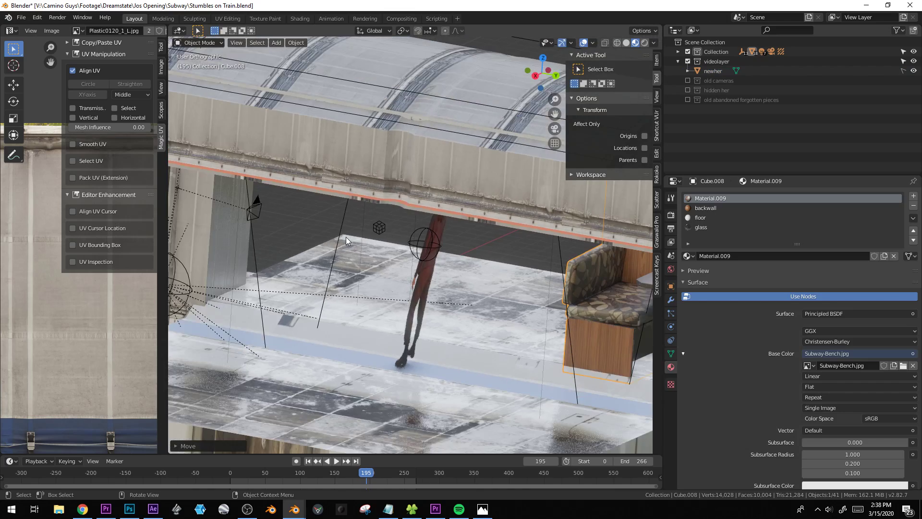
{"action": "key", "text": "KP_Decimal"}
{"action": "middle_click_drag", "start_coordinate": [402, 217], "coordinate": [349, 260]}
{"action": "key", "text": "KP_5"}
{"action": "key", "text": "g"}
{"action": "key", "text": "y"}
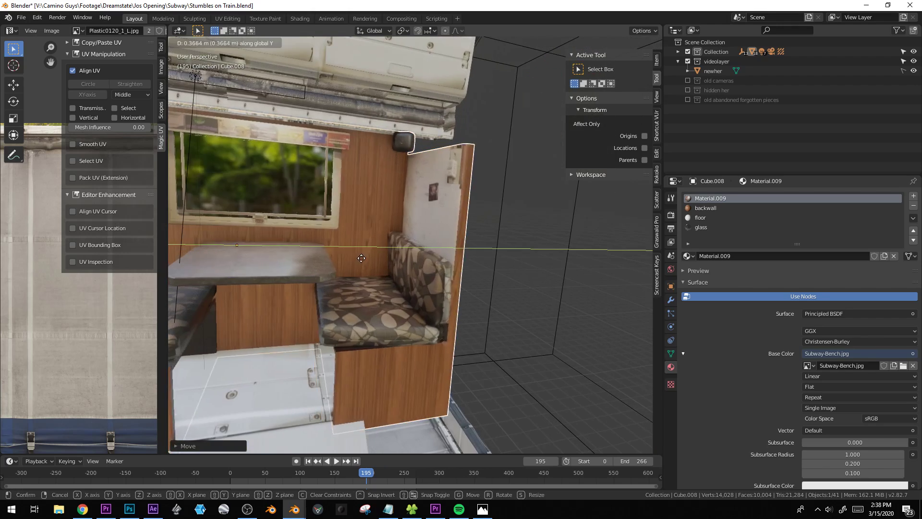
{"action": "right_click", "coordinate": [408, 204]}
Duplicate the faces along the top edge of the booth's end partition and stretch the copy along X
{"action": "key", "text": "Tab"}
{"action": "middle_click_drag", "start_coordinate": [408, 204], "coordinate": [426, 219]}
{"action": "middle_click_drag", "start_coordinate": [423, 120], "coordinate": [434, 136]}
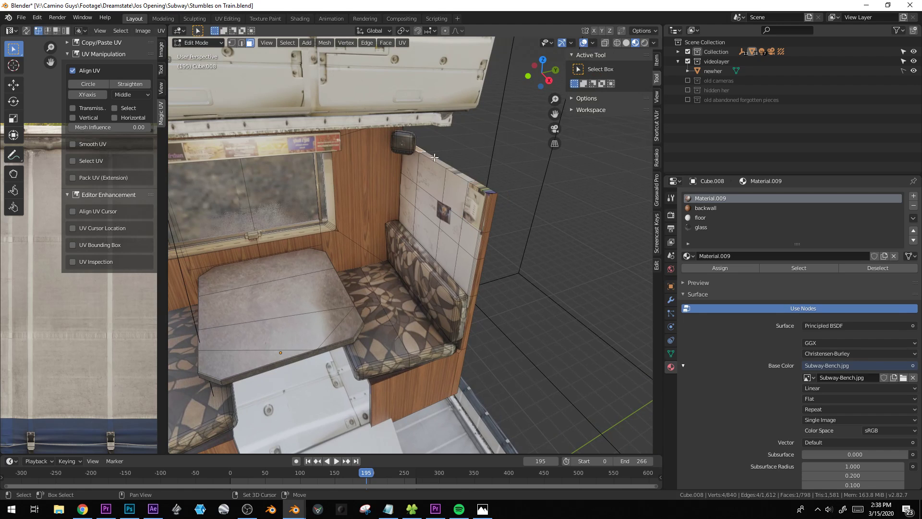
{"action": "scroll", "coordinate": [500, 195], "scroll_direction": "up", "scroll_amount": 4}
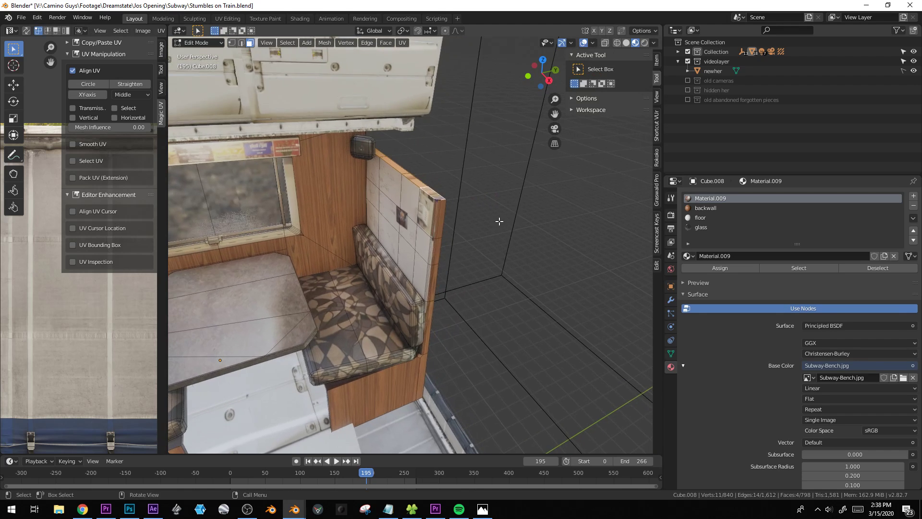
{"action": "key", "text": "shift+d"}
{"action": "key", "text": "s"}
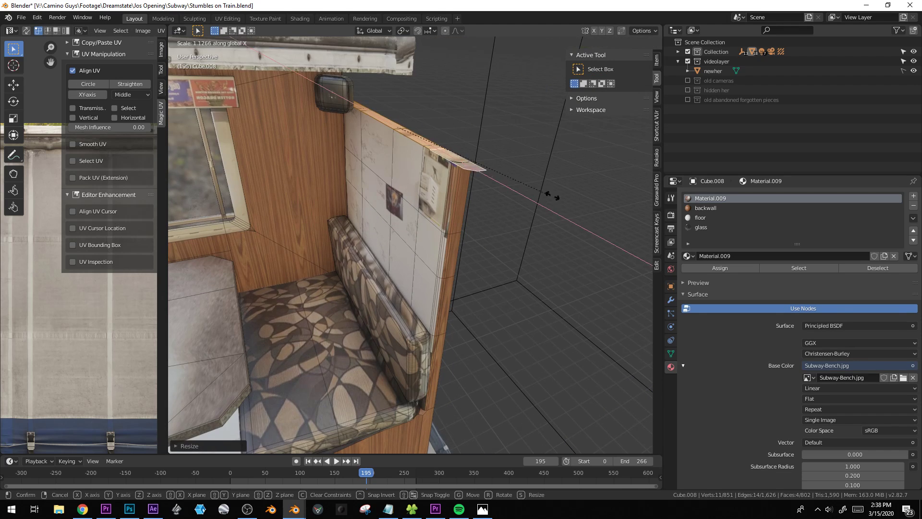
{"action": "left_click", "coordinate": [591, 195]}
Extrude the duplicated strip upward into a block above the partition and separate it as its own object
{"action": "middle_click_drag", "start_coordinate": [590, 195], "coordinate": [427, 243]}
{"action": "key", "text": "e"}
{"action": "left_click", "coordinate": [421, 187]}
{"action": "key", "text": "ctrl+l"}
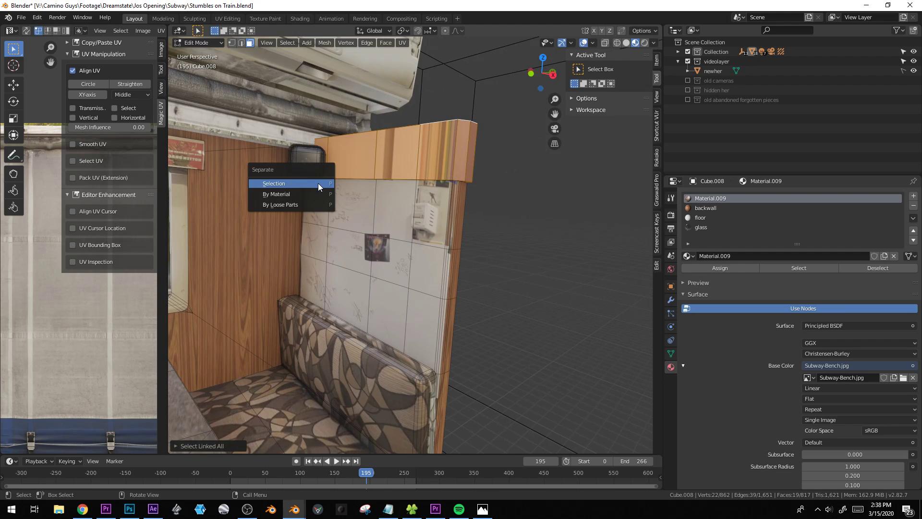
{"action": "left_click", "coordinate": [318, 183]}
{"action": "key", "text": "Tab"}
{"action": "left_click", "coordinate": [465, 159]}
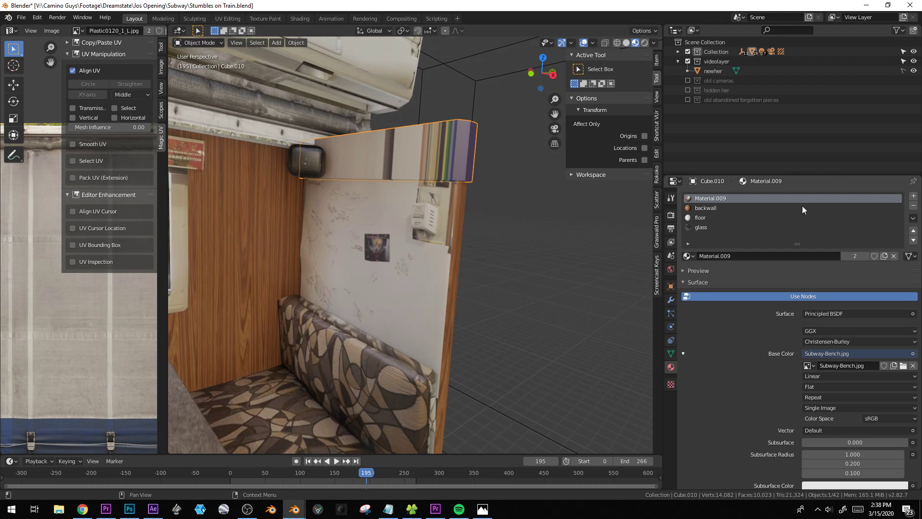
Assign the existing whiteshine material to the block above the partition
{"action": "key", "text": "Tab"}
{"action": "left_click", "coordinate": [689, 256]}
{"action": "type", "text": "clean"}
{"action": "key", "text": "ctrl+BackSpace"}
{"action": "type", "text": "white"}
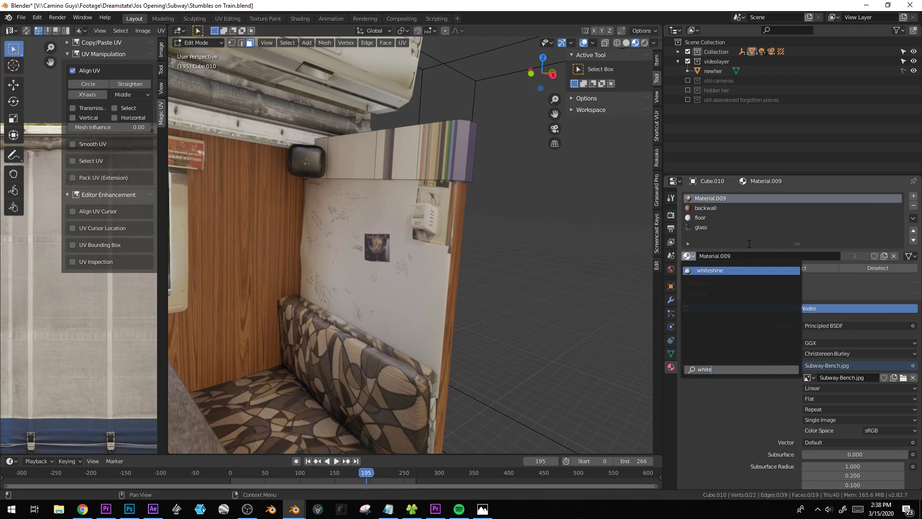
{"action": "left_click", "coordinate": [719, 271]}
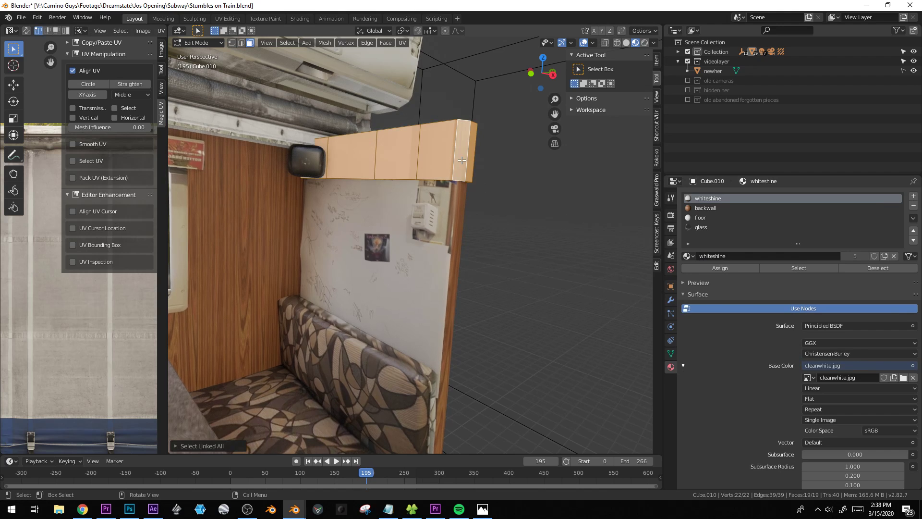
UV unwrap all faces of the block so the white texture maps across it
{"action": "key", "text": "u"}
{"action": "left_click", "coordinate": [339, 119]}
{"action": "key", "text": "Tab"}
{"action": "scroll", "coordinate": [449, 175], "scroll_direction": "down", "scroll_amount": 1}
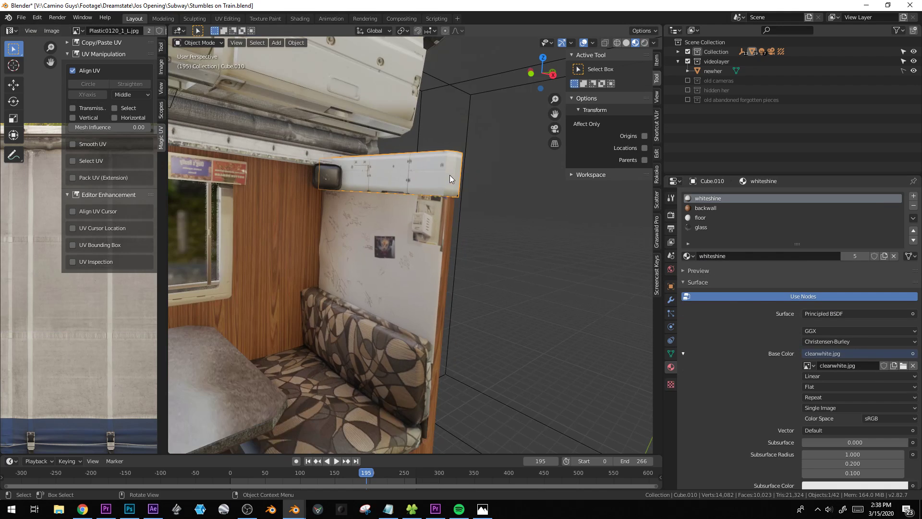
Show cleanwhite.jpg in the UV editor and shift the block's UVs over the train texture's lower panelled strip
{"action": "middle_click_drag", "start_coordinate": [450, 175], "coordinate": [478, 173]}
{"action": "left_click_drag", "start_coordinate": [166, 174], "coordinate": [398, 174]}
{"action": "left_click", "coordinate": [134, 30]}
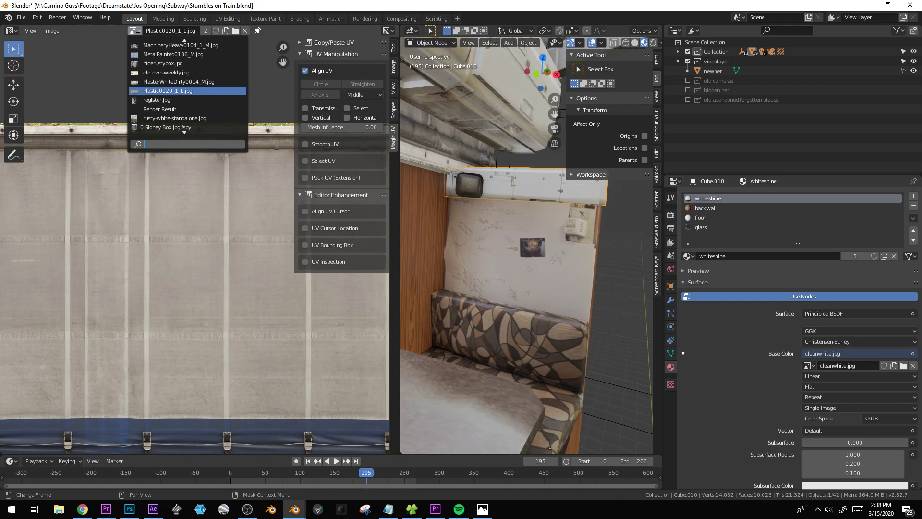
{"action": "left_click", "coordinate": [134, 31]}
{"action": "type", "text": "clea"}
{"action": "key", "text": "Return"}
{"action": "key", "text": "Tab"}
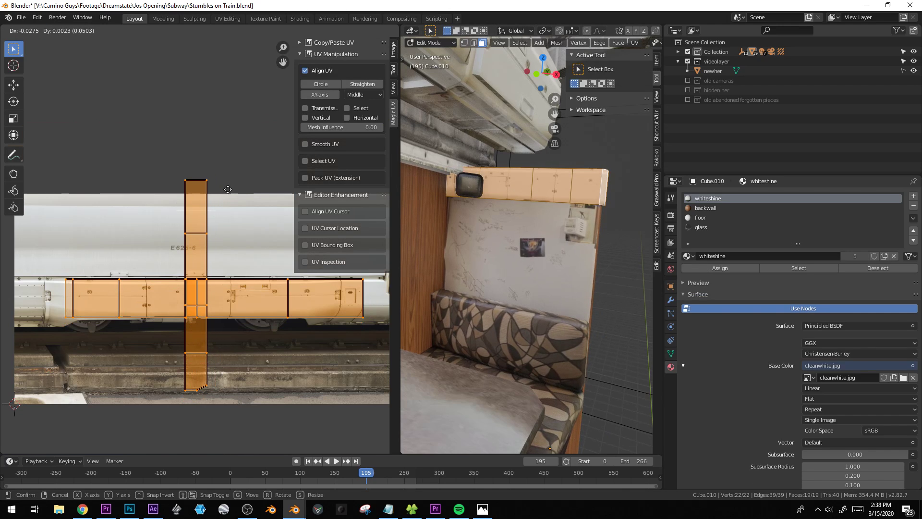
Add a loop cut across the white block just beside the black box
{"action": "key", "text": "Tab"}
{"action": "scroll", "coordinate": [554, 221], "scroll_direction": "down", "scroll_amount": 1}
{"action": "key", "text": "Tab"}
{"action": "scroll", "coordinate": [592, 203], "scroll_direction": "up", "scroll_amount": 2}
{"action": "middle_click_drag", "start_coordinate": [545, 201], "coordinate": [581, 218], "text": "shift"}
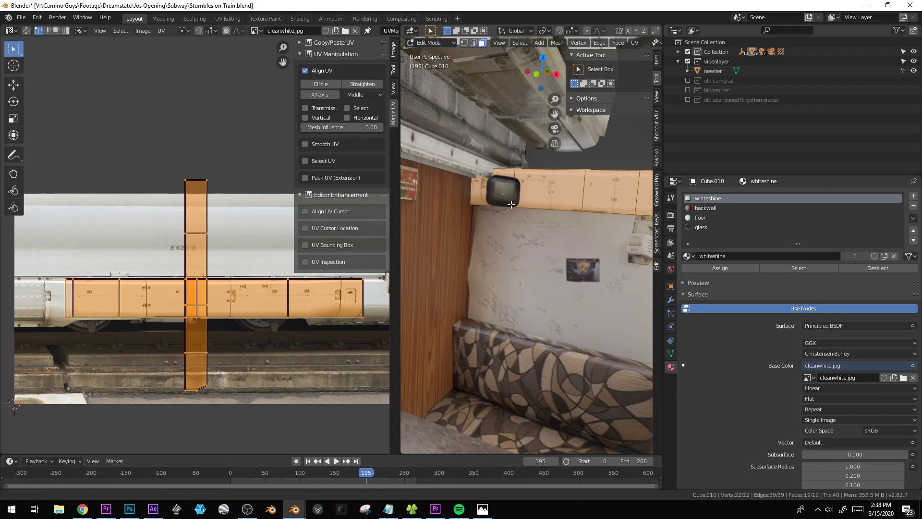
{"action": "key", "text": "ctrl+r"}
{"action": "left_click", "coordinate": [534, 170]}
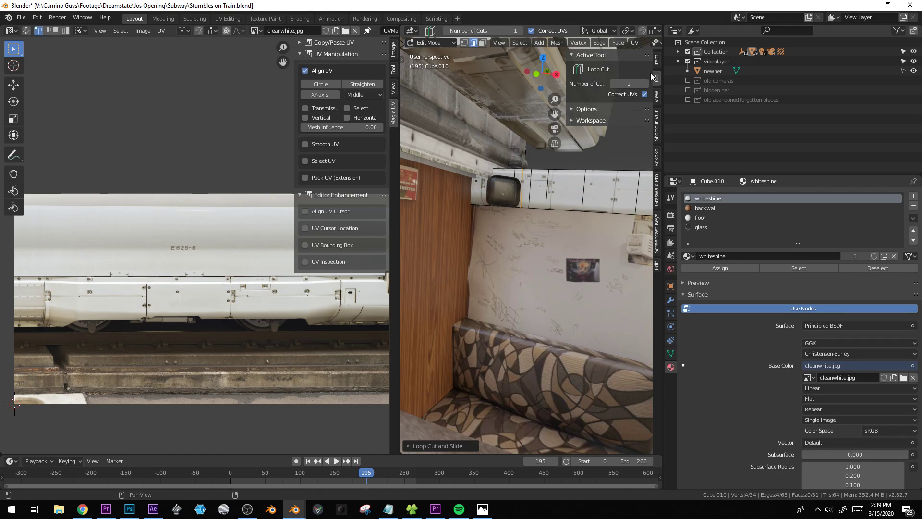
Collapse the active tool settings, show the 3D viewport's tool shelf and widen the viewport
{"action": "left_click", "coordinate": [571, 56]}
{"action": "left_click", "coordinate": [394, 49]}
{"action": "key", "text": "shift+space"}
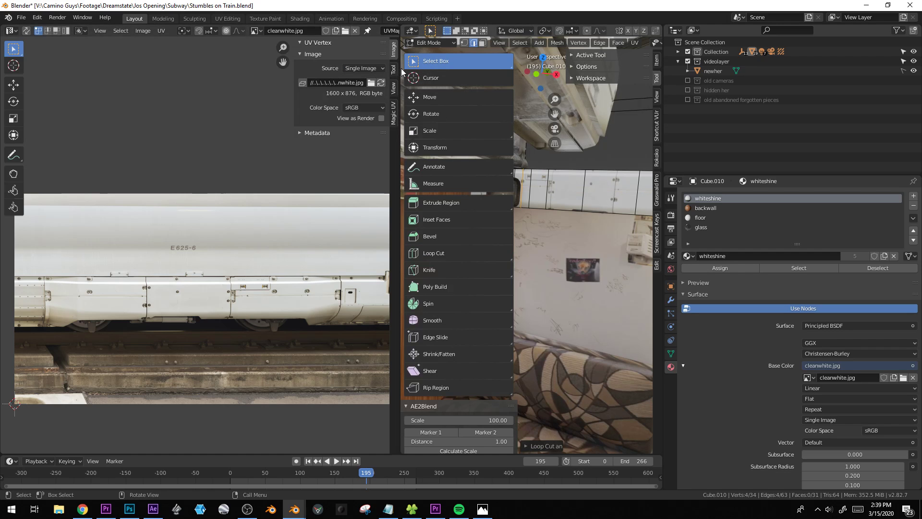
{"action": "left_click_drag", "start_coordinate": [402, 68], "coordinate": [182, 73]}
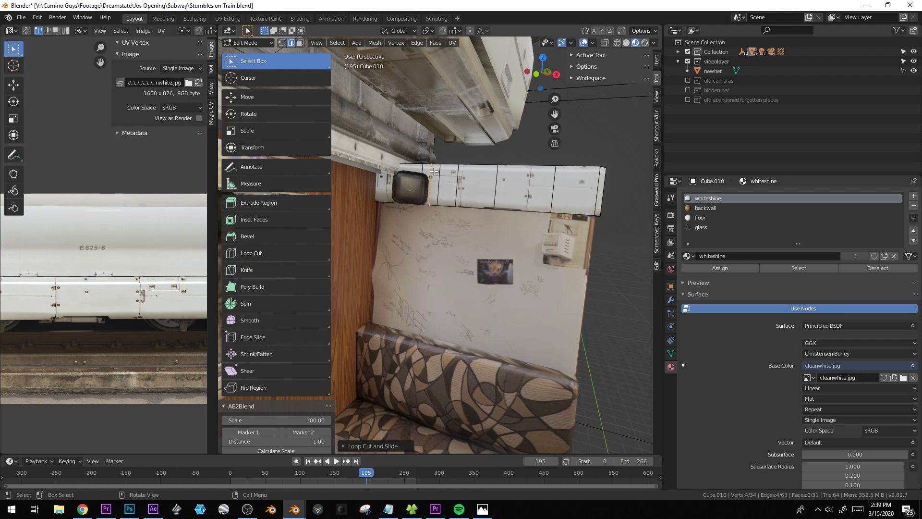
Lower the white block's top behind the black box and bevel the resulting step's edges by about 0.04 m
{"action": "left_click", "coordinate": [413, 166]}
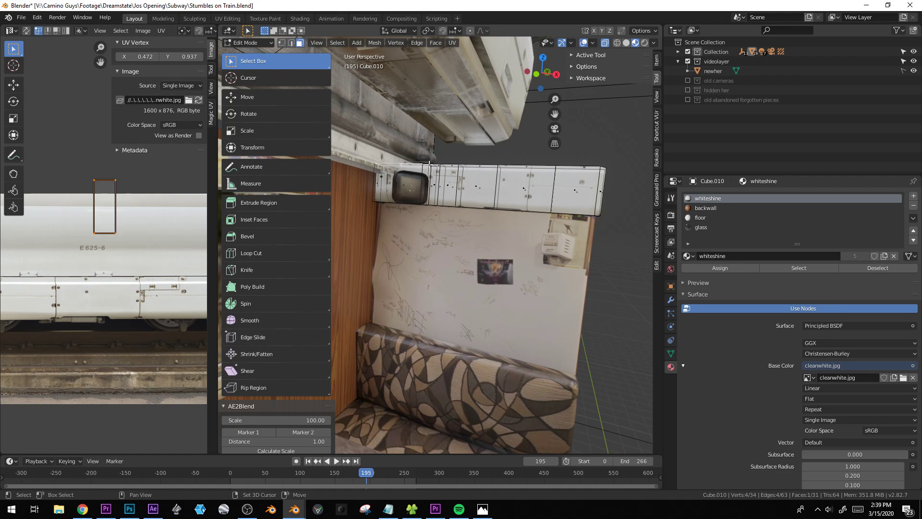
{"action": "left_click", "coordinate": [429, 164], "text": "shift"}
{"action": "key", "text": "g"}
{"action": "left_click", "coordinate": [383, 161]}
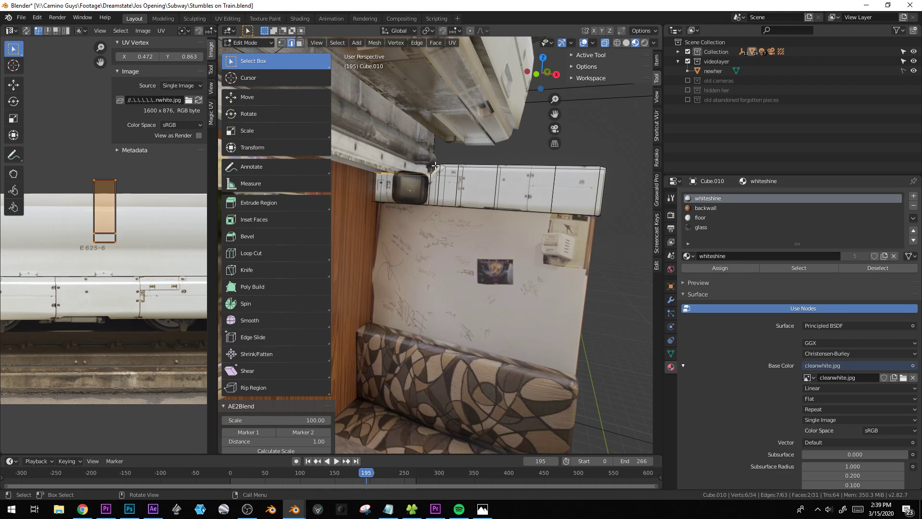
{"action": "key", "text": "ctrl+b"}
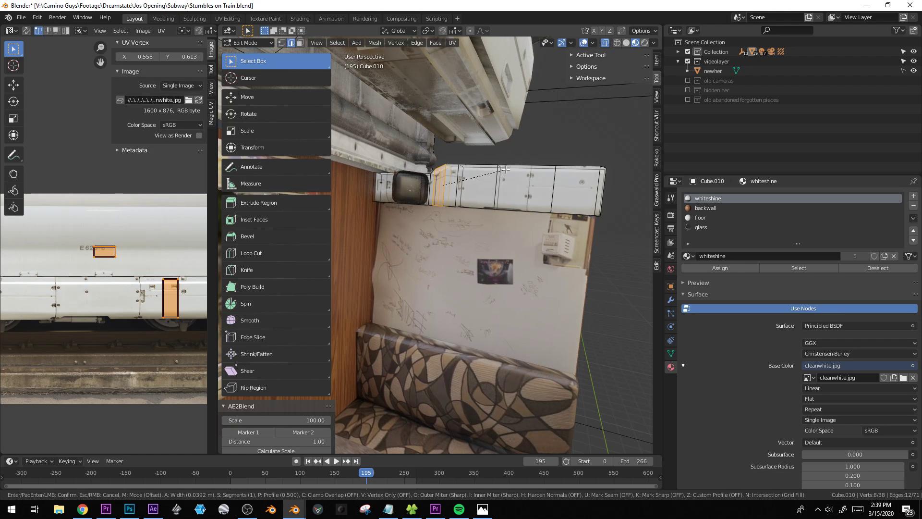
{"action": "left_click", "coordinate": [505, 169]}
Duplicate the booth together with its white block and line the copy up beside the original along the side wall
{"action": "key", "text": "Tab"}
{"action": "middle_click_drag", "start_coordinate": [506, 169], "coordinate": [504, 263]}
{"action": "left_click", "coordinate": [503, 238]}
{"action": "key", "text": "KP_0"}
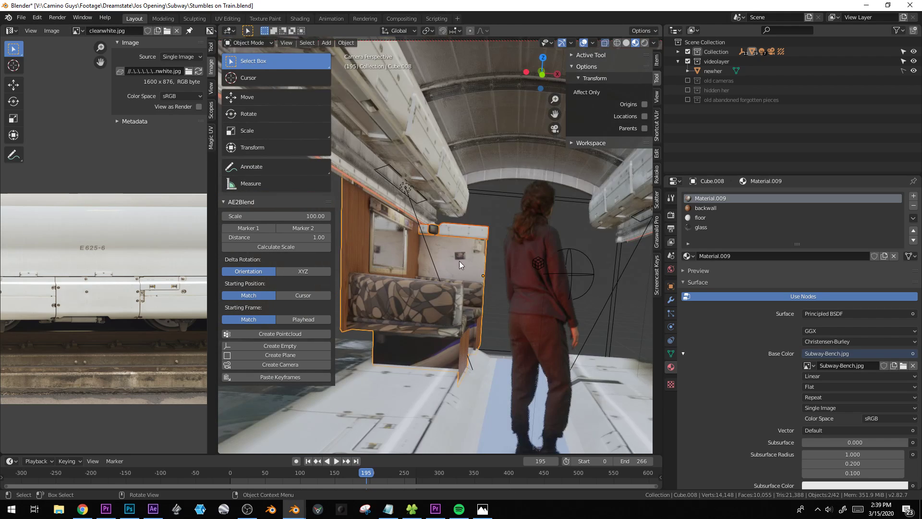
{"action": "key", "text": "shift+d"}
{"action": "key", "text": "x"}
{"action": "left_click", "coordinate": [540, 228]}
{"action": "middle_click_drag", "start_coordinate": [539, 228], "coordinate": [529, 242]}
{"action": "key", "text": "g"}
{"action": "left_click", "coordinate": [545, 240]}
Duplicate the booth set again and move the copy about -12.82 m along Y to continue the row
{"action": "key", "text": "shift+d"}
{"action": "key", "text": "y"}
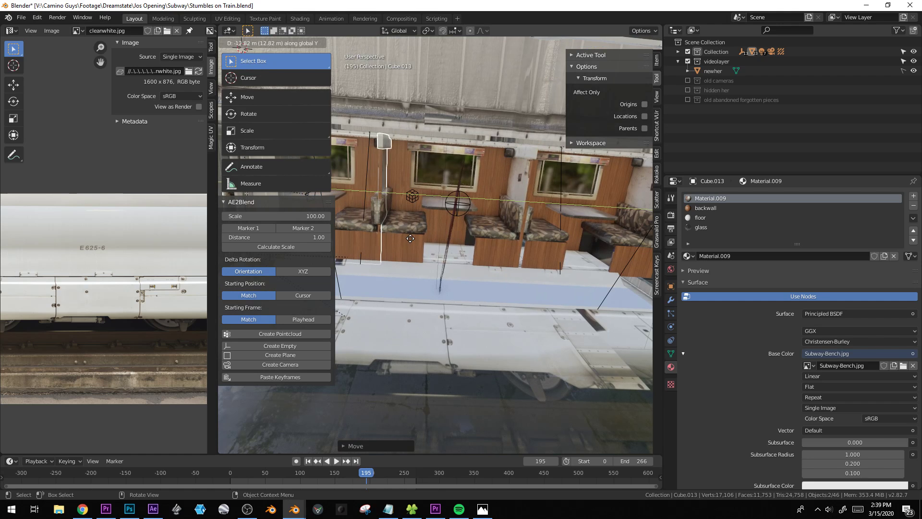
{"action": "left_click", "coordinate": [411, 238]}
{"action": "left_click", "coordinate": [553, 201]}
{"action": "middle_click_drag", "start_coordinate": [541, 213], "coordinate": [439, 385]}
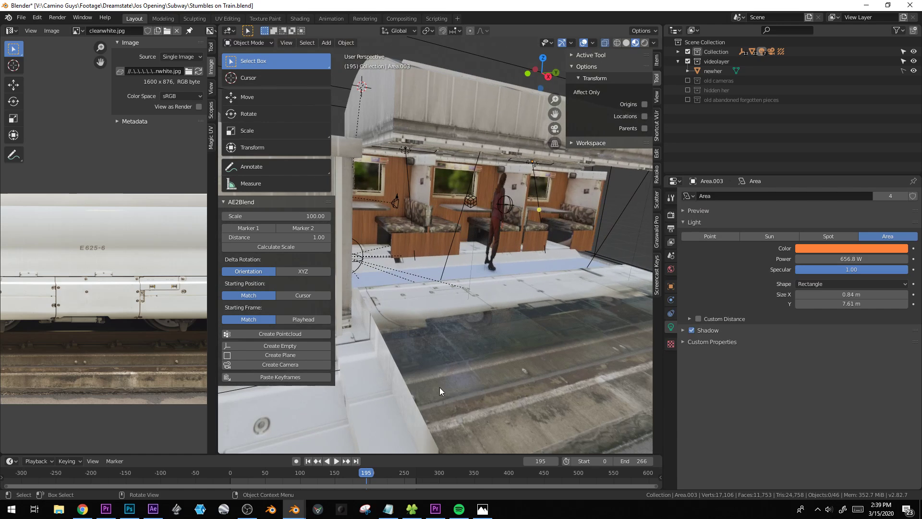
Switch to File Explorer and look through the Subway project's VFX and Finals folders
{"action": "left_click", "coordinate": [412, 509]}
{"action": "scroll", "coordinate": [370, 193], "scroll_direction": "left", "scroll_amount": 1}
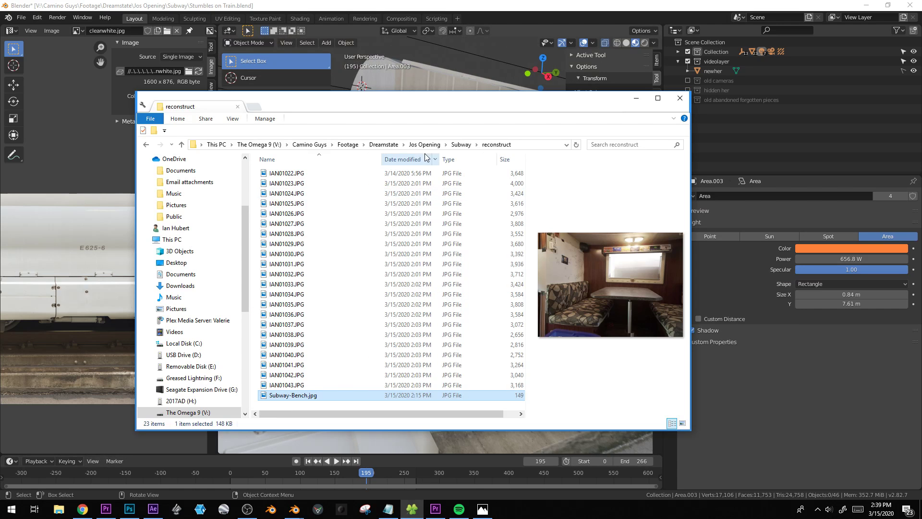
{"action": "left_click", "coordinate": [461, 144]}
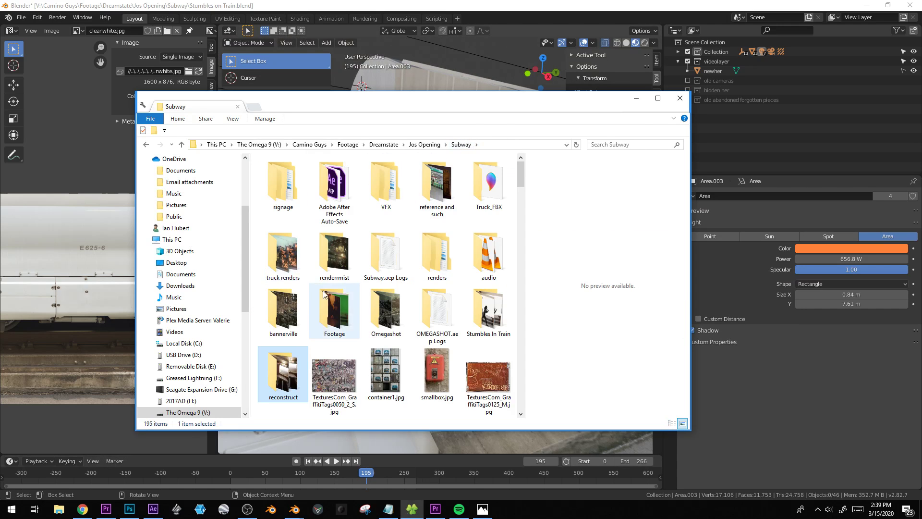
{"action": "left_click", "coordinate": [345, 305]}
{"action": "double_click", "coordinate": [385, 185]}
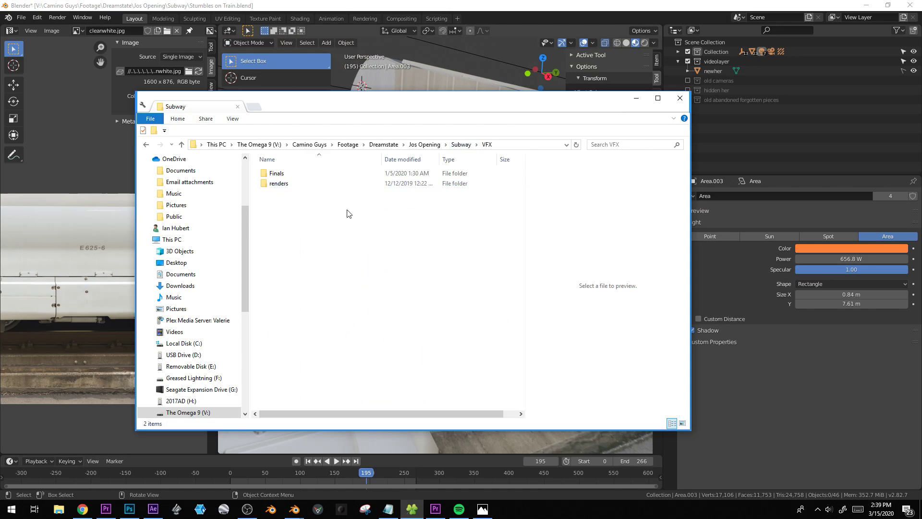
{"action": "double_click", "coordinate": [273, 173]}
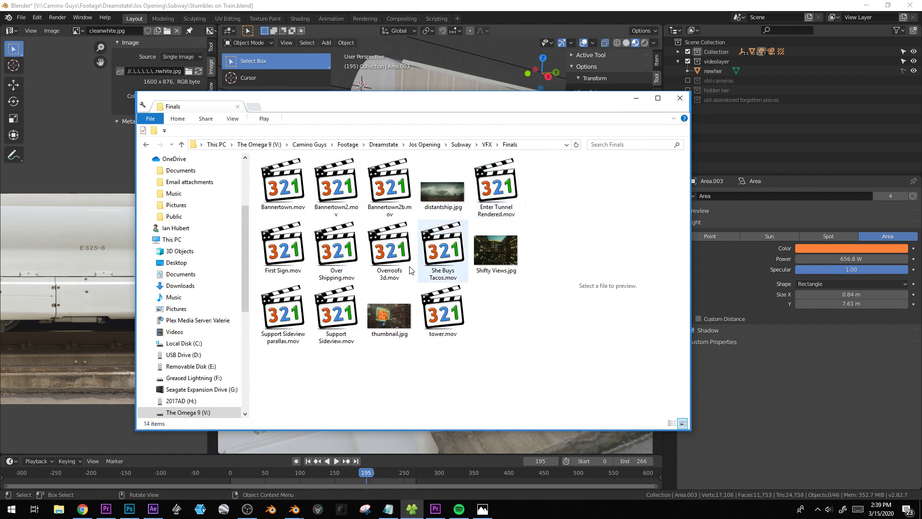
{"action": "key", "text": "BackSpace"}
{"action": "key", "text": "BackSpace"}
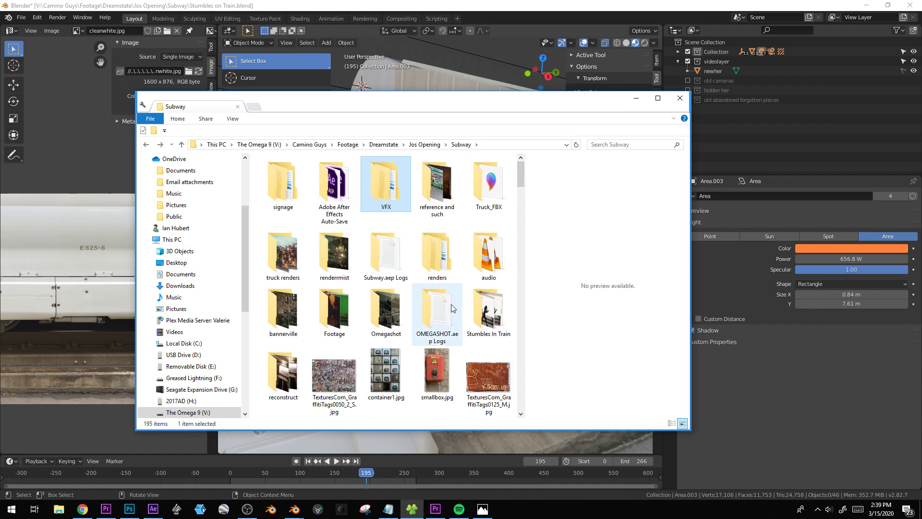
View the Train yeah.jpg render from the Subway folder and return to the Blender scene
{"action": "scroll", "coordinate": [451, 304], "scroll_direction": "down", "scroll_amount": 5}
{"action": "left_click", "coordinate": [436, 321]}
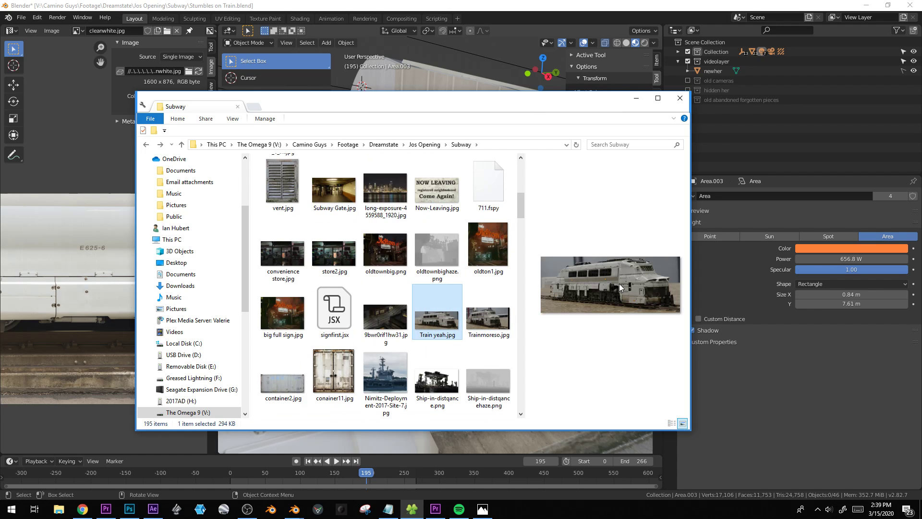
{"action": "double_click", "coordinate": [432, 313]}
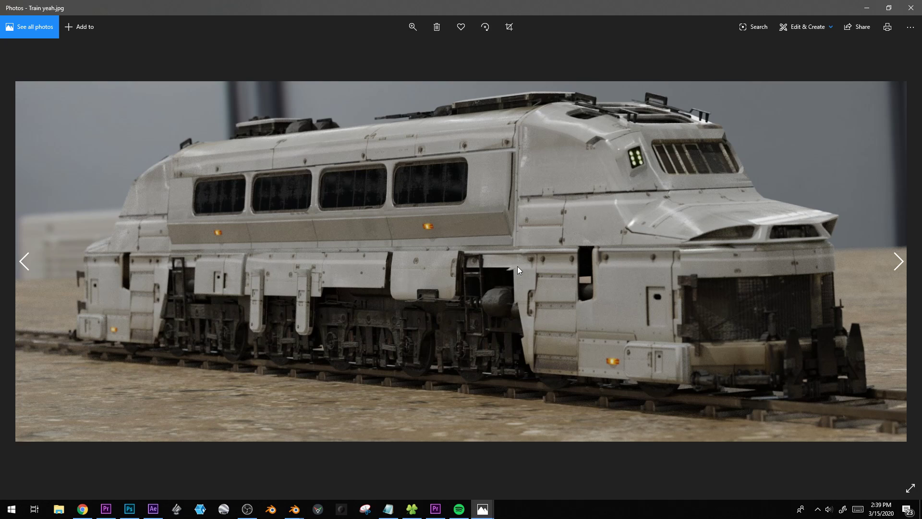
{"action": "left_click", "coordinate": [919, 7]}
{"action": "left_click", "coordinate": [465, 4]}
Move the selected booths about 2 m along Y within the car
{"action": "middle_click_drag", "start_coordinate": [485, 179], "coordinate": [520, 190]}
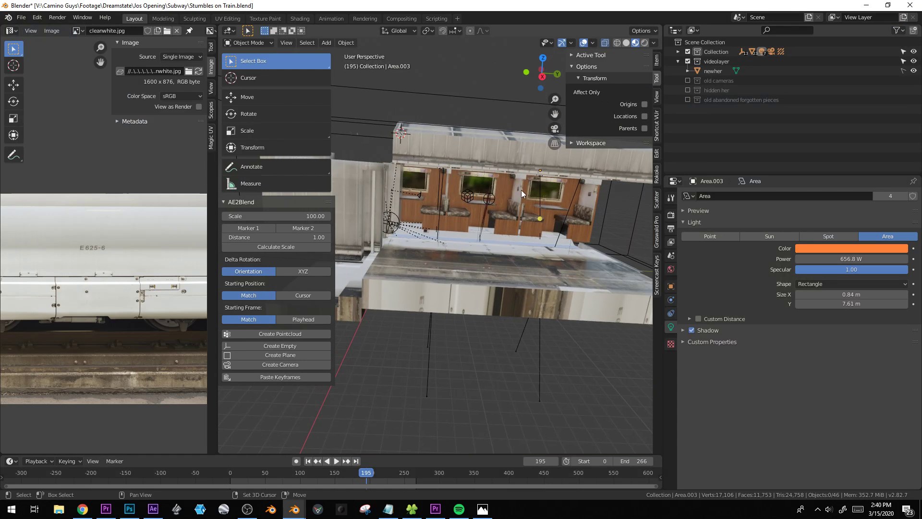
{"action": "left_click", "coordinate": [427, 183]}
{"action": "key", "text": "g"}
{"action": "key", "text": "y"}
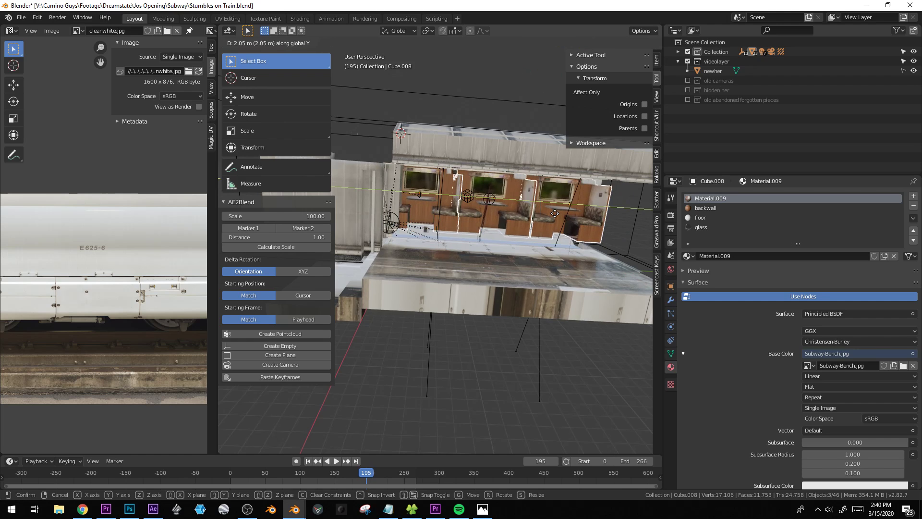
{"action": "left_click", "coordinate": [476, 197]}
{"action": "middle_click_drag", "start_coordinate": [477, 197], "coordinate": [397, 206]}
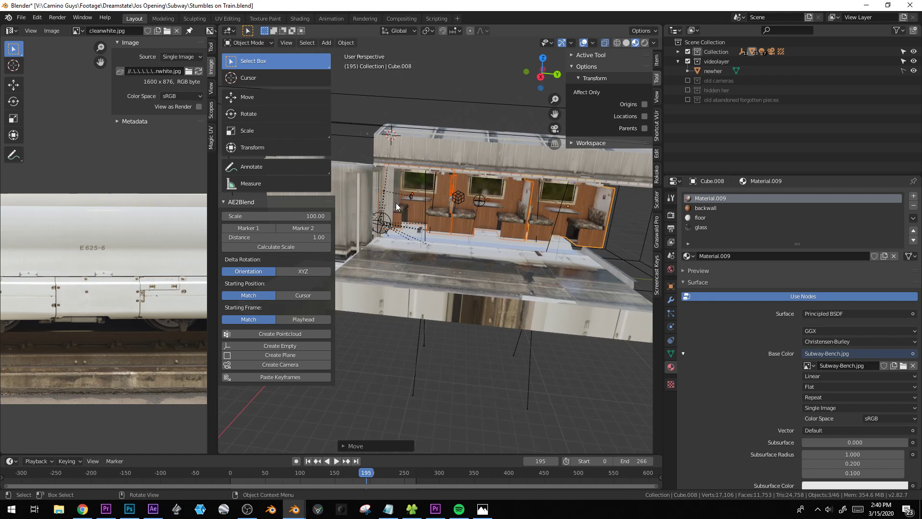
Make a linked duplicate of one booth and move it about 8 m along Y to the far end of the row
{"action": "left_click", "coordinate": [411, 203]}
{"action": "key", "text": "shift+d"}
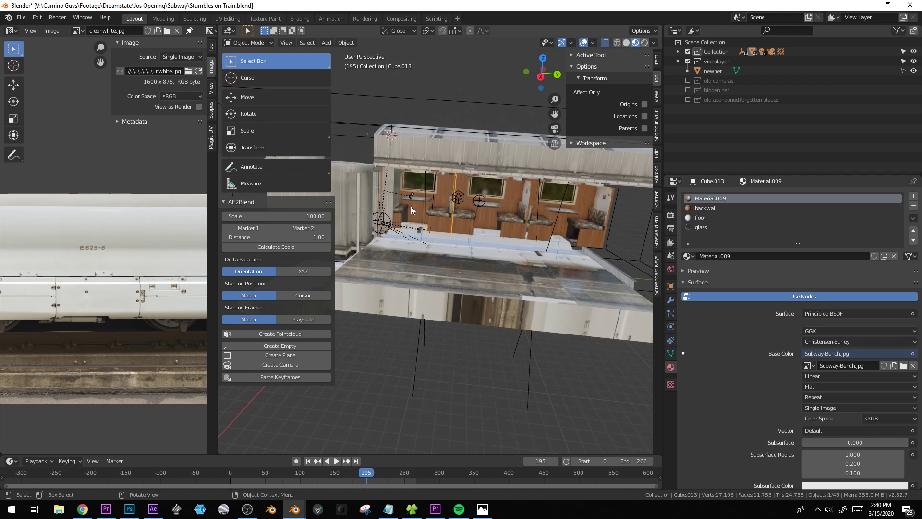
{"action": "key", "text": "x"}
{"action": "key", "text": "y"}
{"action": "left_click", "coordinate": [589, 217]}
{"action": "middle_click_drag", "start_coordinate": [590, 217], "coordinate": [405, 237]}
{"action": "scroll", "coordinate": [406, 245], "scroll_direction": "up", "scroll_amount": 3}
{"action": "key", "text": "g"}
{"action": "key", "text": "y"}
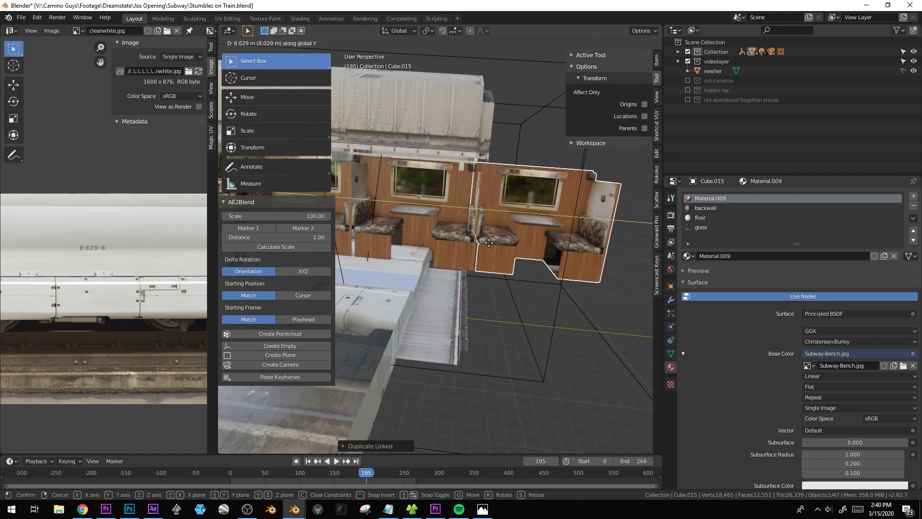
{"action": "left_click", "coordinate": [490, 247]}
Make linked duplicates of the whole booth row, place them across the aisle and mirror them to face the originals
{"action": "scroll", "coordinate": [490, 245], "scroll_direction": "down", "scroll_amount": 5}
{"action": "middle_click_drag", "start_coordinate": [490, 231], "coordinate": [439, 229]}
{"action": "left_click", "coordinate": [466, 192]}
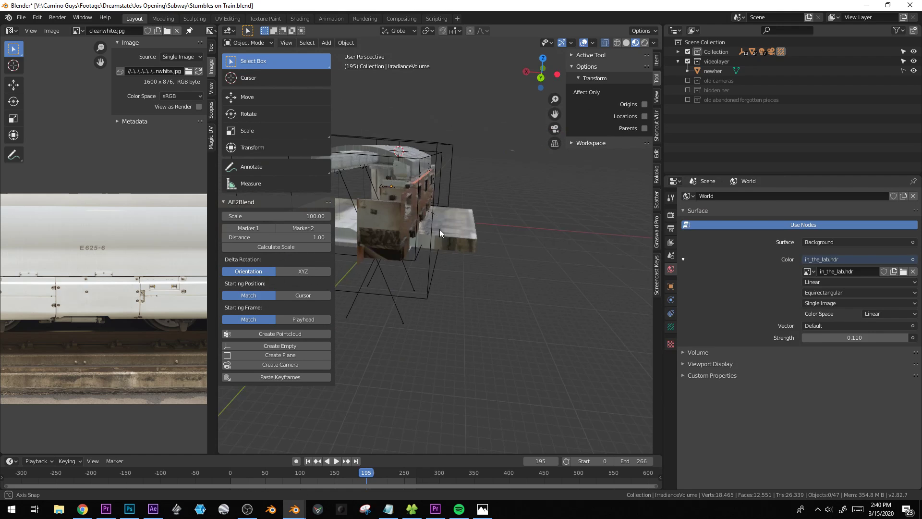
{"action": "left_click", "coordinate": [386, 223]}
{"action": "middle_click_drag", "start_coordinate": [385, 223], "coordinate": [395, 207]}
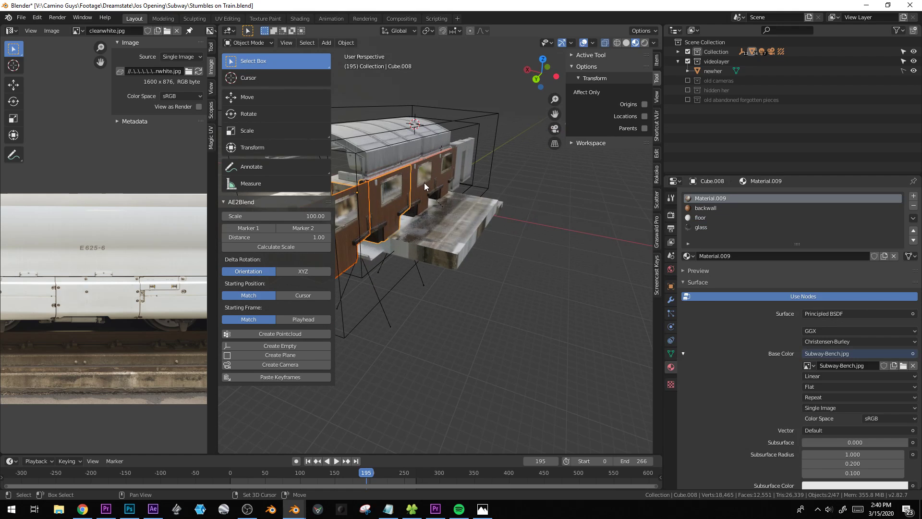
{"action": "middle_click_drag", "start_coordinate": [445, 173], "coordinate": [549, 233]}
{"action": "key", "text": "alt+d"}
{"action": "key", "text": "s"}
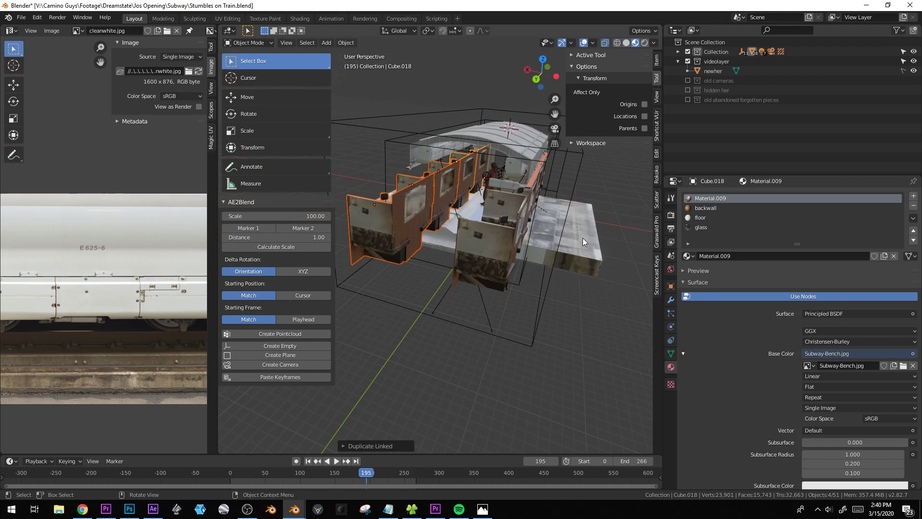
{"action": "key", "text": "y"}
{"action": "left_click", "coordinate": [338, 188]}
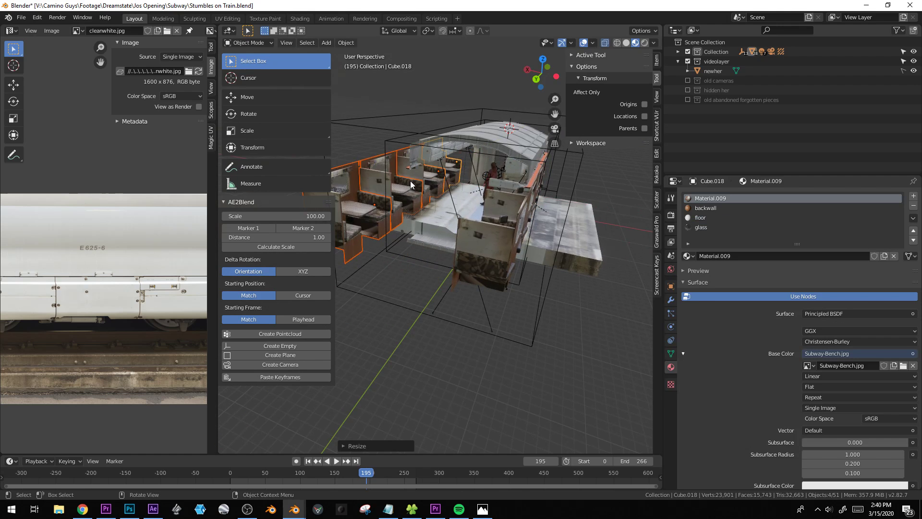
Move the mirrored booths along X against the opposite side wall, checking the placement through the camera
{"action": "key", "text": "KP_0"}
{"action": "scroll", "coordinate": [496, 223], "scroll_direction": "down", "scroll_amount": 5}
{"action": "key", "text": "g"}
{"action": "key", "text": "x"}
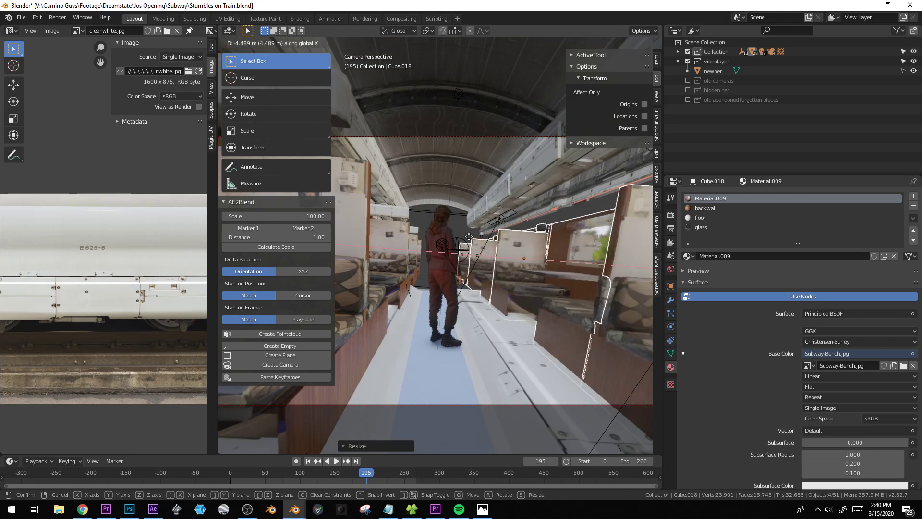
{"action": "left_click", "coordinate": [464, 234]}
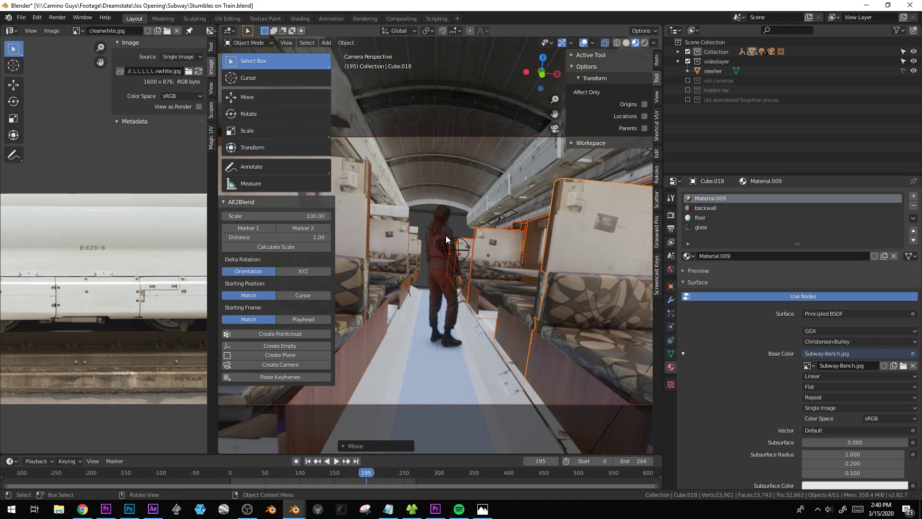
{"action": "key", "text": "KP_0"}
{"action": "mouse_move", "coordinate": [464, 234]}
{"action": "middle_mouse_down"}
{"action": "mouse_move", "coordinate": [487, 224]}
{"action": "mouse_move", "coordinate": [443, 199]}
{"action": "mouse_move", "coordinate": [491, 244]}
{"action": "mouse_move", "coordinate": [467, 223]}
{"action": "middle_mouse_up"}
{"action": "scroll", "coordinate": [457, 202], "scroll_direction": "up", "scroll_amount": 4}
{"action": "key", "text": "g"}
{"action": "key", "text": "x"}
{"action": "right_click", "coordinate": [417, 204]}
{"action": "scroll", "coordinate": [451, 201], "scroll_direction": "down", "scroll_amount": 4}
{"action": "key", "text": "KP_0"}
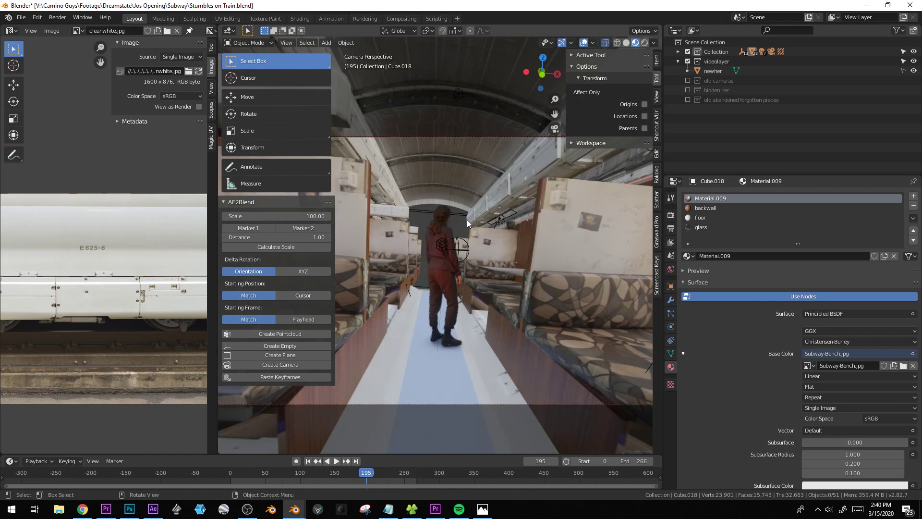
Play the animation to frame 203 and switch the camera view to Rendered shading
{"action": "key", "text": "space"}
{"action": "key", "text": "z"}
{"action": "left_click", "coordinate": [523, 150]}
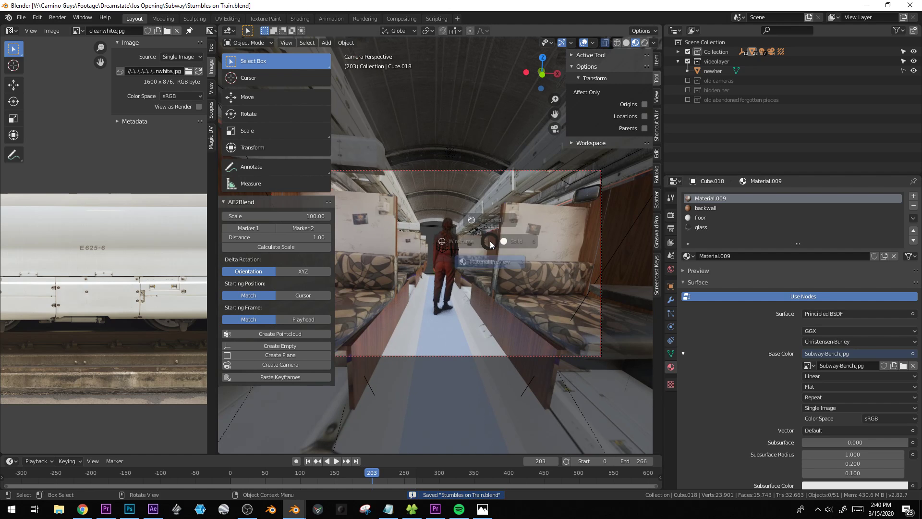
{"action": "key", "text": "z"}
{"action": "left_click", "coordinate": [496, 183]}
Open the Eevee render properties and play the rendered camera view on to frame 212
{"action": "left_click", "coordinate": [671, 215]}
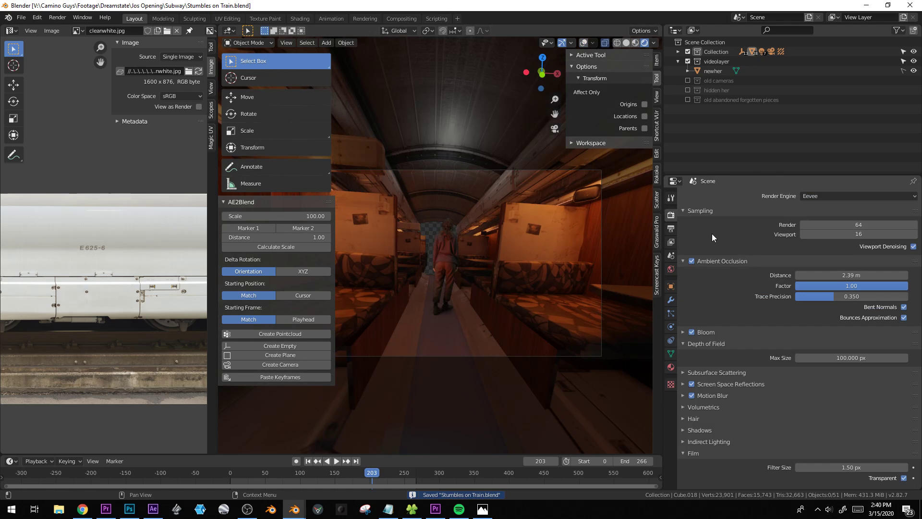
{"action": "scroll", "coordinate": [552, 264], "scroll_direction": "down", "scroll_amount": 2}
{"action": "key", "text": "shift+space"}
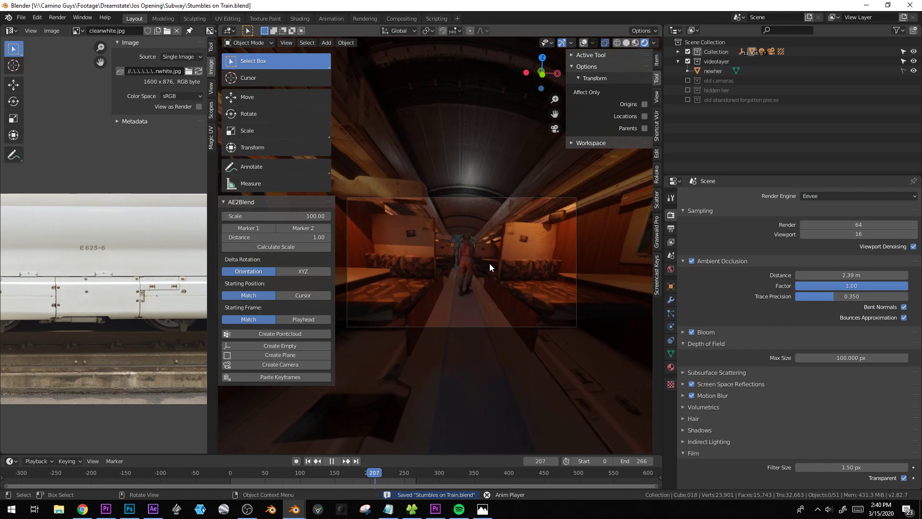
{"action": "key", "text": "shift+space"}
Narrow the 3D viewport's tool shelf to expose more of the rendered car interior
{"action": "left_click_drag", "start_coordinate": [335, 230], "coordinate": [263, 231]}
{"action": "scroll", "coordinate": [463, 254], "scroll_direction": "up", "scroll_amount": 2}
{"action": "scroll", "coordinate": [463, 255], "scroll_direction": "up", "scroll_amount": 2}
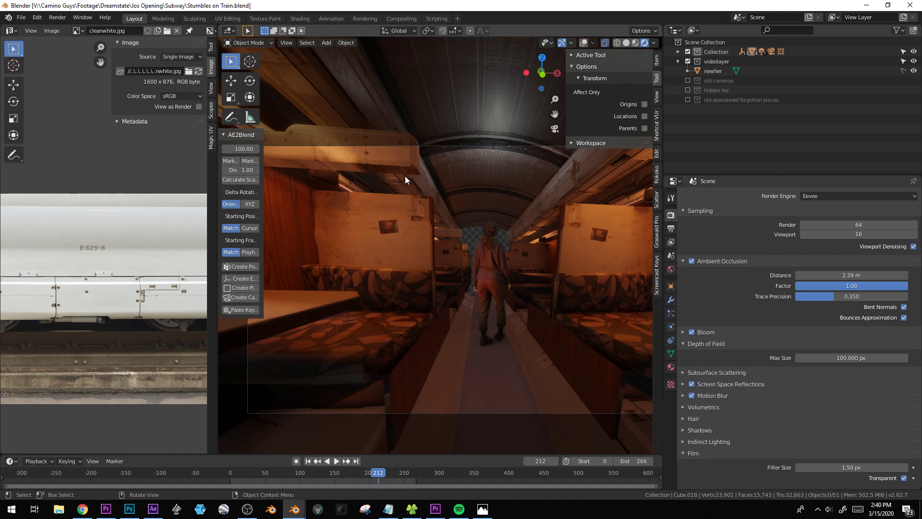
Show the viewport overlays and move the far white block along Y so it sits over its booth partition
{"action": "key", "text": "Tab"}
{"action": "key", "text": "Tab"}
{"action": "middle_click_drag", "start_coordinate": [447, 184], "coordinate": [465, 261]}
{"action": "left_click", "coordinate": [447, 204]}
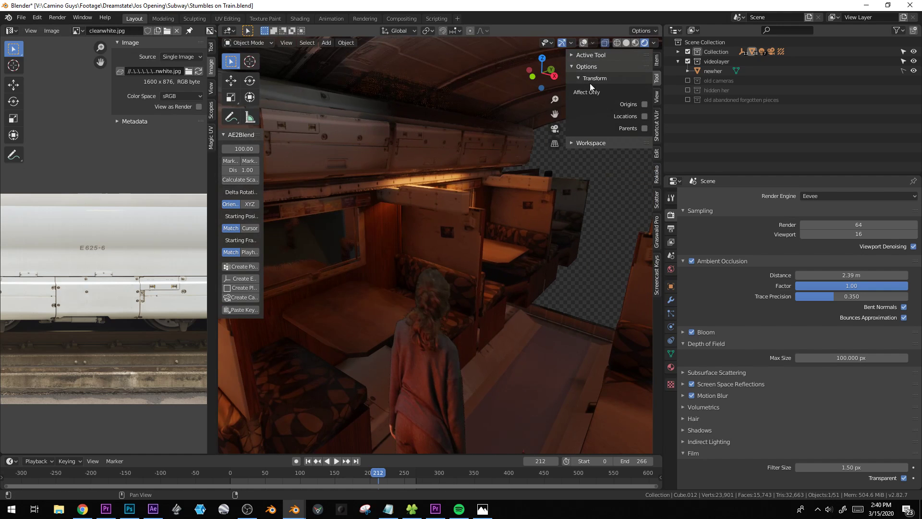
{"action": "left_click", "coordinate": [583, 43]}
{"action": "middle_click_drag", "start_coordinate": [459, 202], "coordinate": [538, 188]}
{"action": "left_click", "coordinate": [538, 189]}
{"action": "key", "text": "g"}
{"action": "key", "text": "y"}
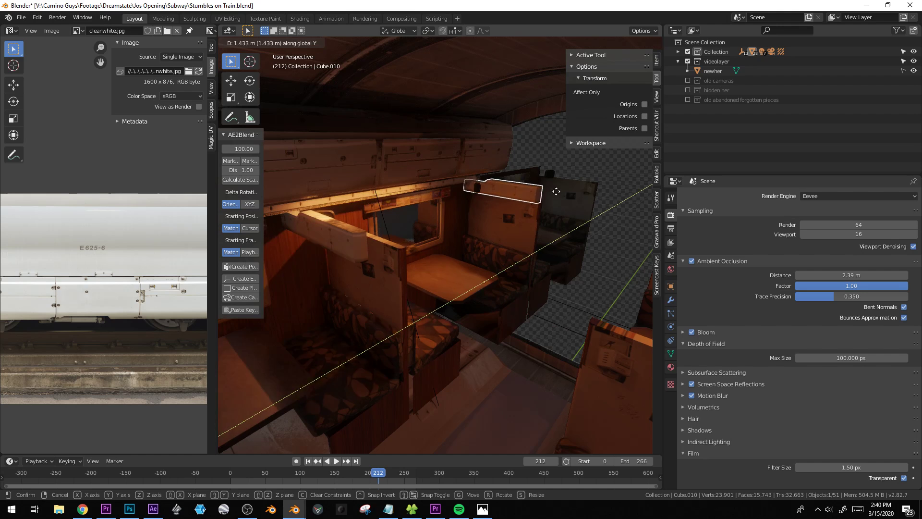
{"action": "left_click", "coordinate": [562, 191]}
Move the middle white block along Y to line up with the top of its booth partition
{"action": "left_click", "coordinate": [351, 236]}
{"action": "key", "text": "g"}
{"action": "key", "text": "y"}
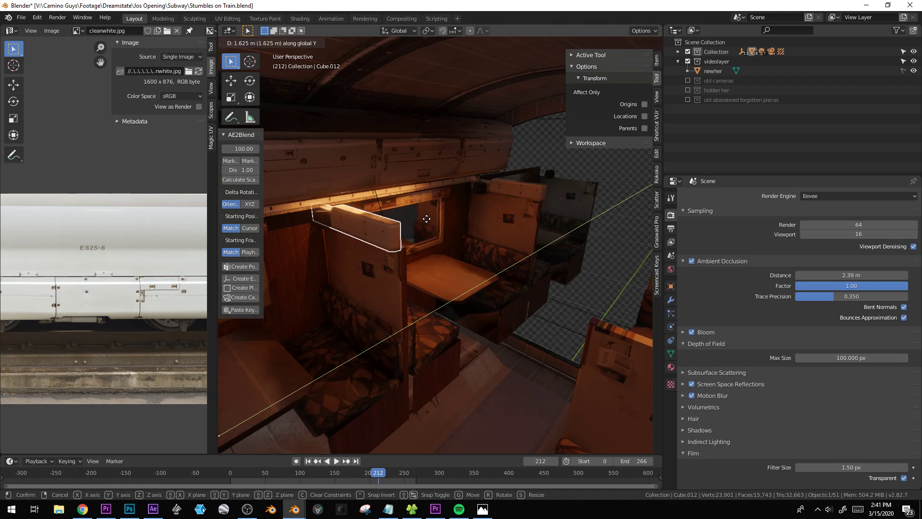
{"action": "left_click", "coordinate": [457, 216]}
Move the nearest white block along Y until it sits over the foreground booth partition
{"action": "middle_click_drag", "start_coordinate": [456, 216], "coordinate": [451, 187]}
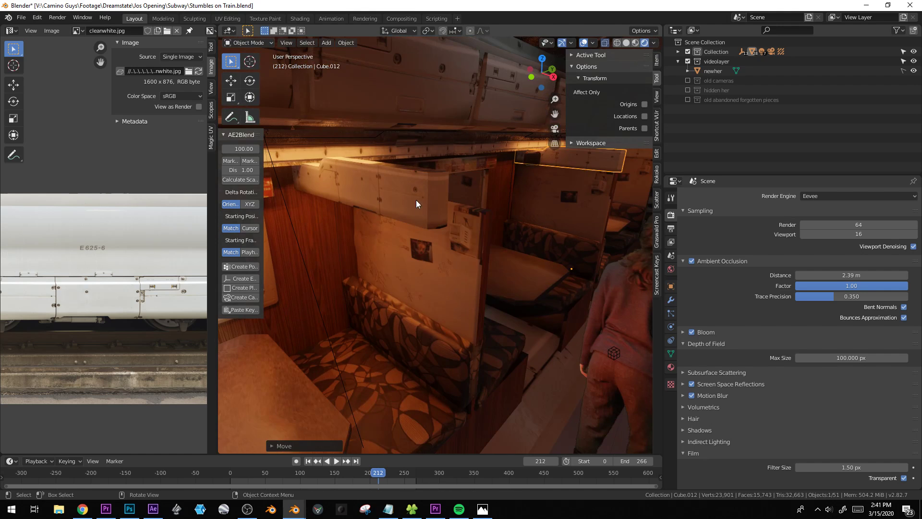
{"action": "left_click", "coordinate": [447, 189]}
{"action": "key", "text": "g"}
{"action": "key", "text": "y"}
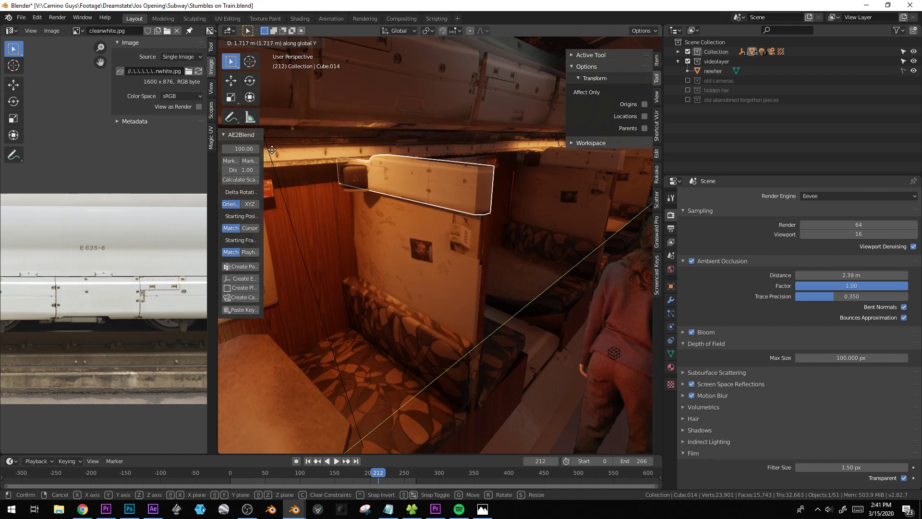
{"action": "left_click", "coordinate": [460, 177]}
Select all three white blocks and make linked duplicates offset along X toward the opposite row of booths
{"action": "middle_click_drag", "start_coordinate": [460, 176], "coordinate": [315, 198]}
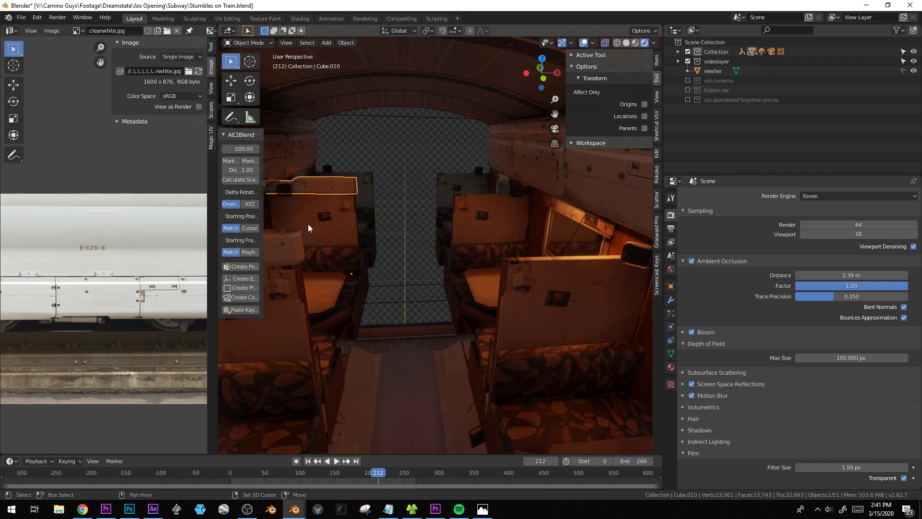
{"action": "middle_click_drag", "start_coordinate": [331, 277], "coordinate": [445, 202]}
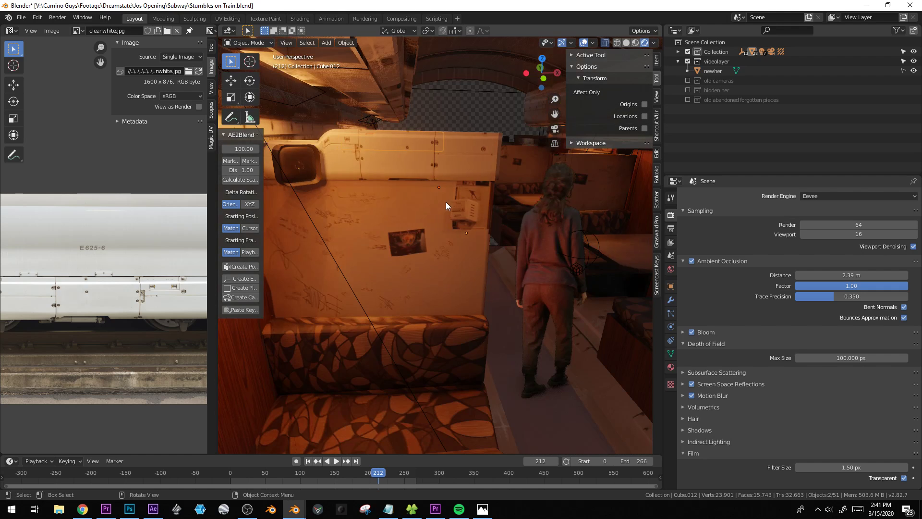
{"action": "left_click", "coordinate": [476, 157], "text": "shift"}
{"action": "middle_click_drag", "start_coordinate": [476, 157], "coordinate": [461, 213]}
{"action": "key", "text": "alt+d"}
{"action": "key", "text": "x"}
{"action": "left_click", "coordinate": [543, 221]}
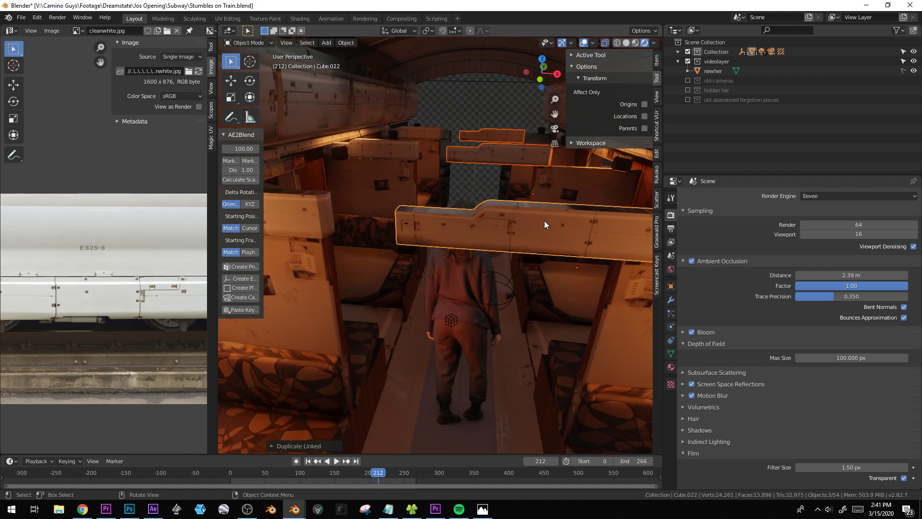
Mirror the duplicated blocks with an X scale of -1 and move them along X over the opposite booth partitions
{"action": "type", "text": "sx-1"}
{"action": "key", "text": "Return"}
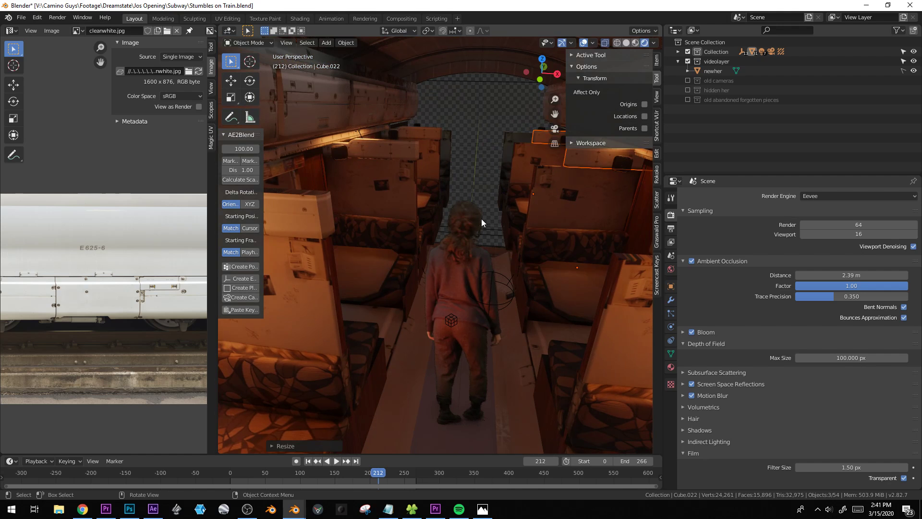
{"action": "key", "text": "g"}
{"action": "key", "text": "x"}
{"action": "left_click", "coordinate": [440, 213]}
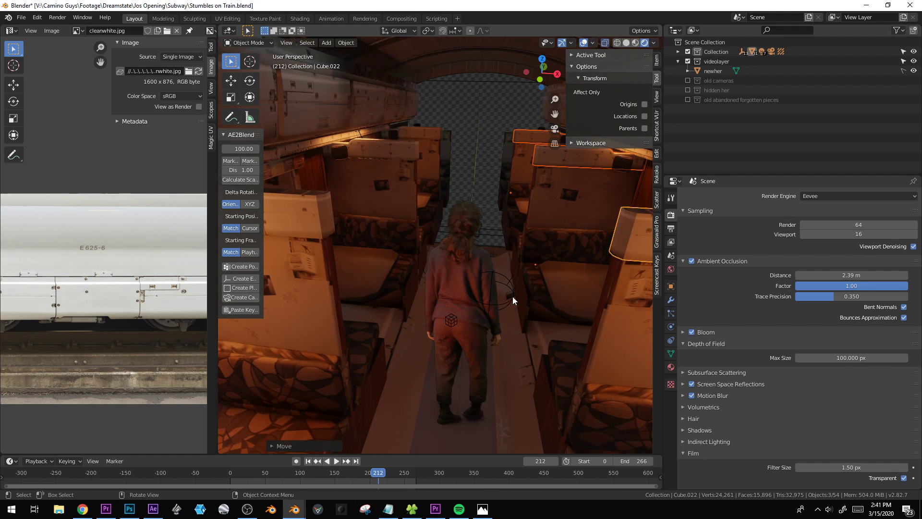
Return to the camera view with nothing selected, save the file and play the animation to frame 218
{"action": "key", "text": "KP_0"}
{"action": "key", "text": "alt+a"}
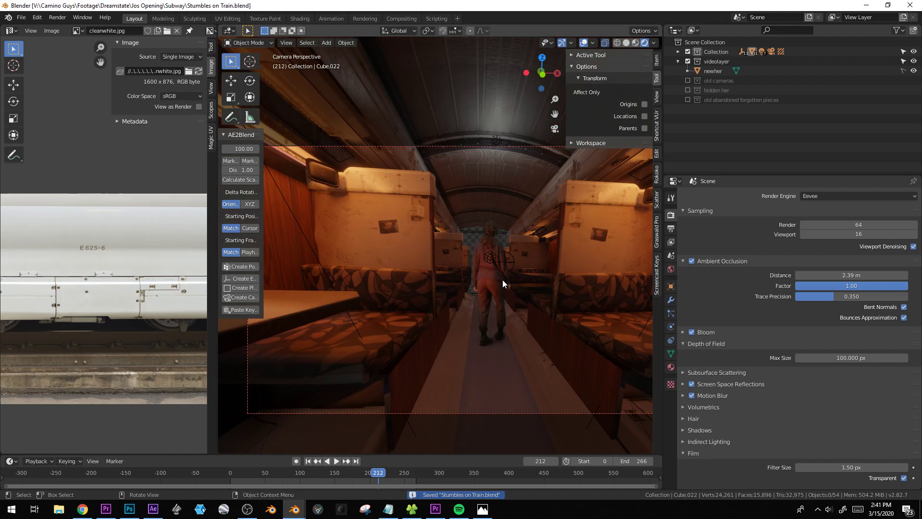
{"action": "middle_click_drag", "start_coordinate": [495, 251], "coordinate": [471, 226], "text": "shift"}
{"action": "key", "text": "space"}
{"action": "key", "text": "space"}
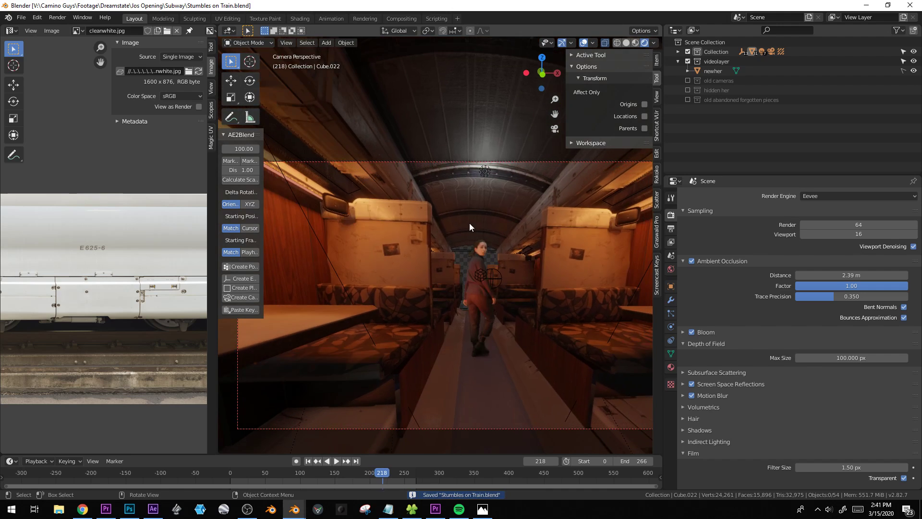
{"action": "key", "text": "ctrl+KP_1"}
{"action": "scroll", "coordinate": [480, 204], "scroll_direction": "up", "scroll_amount": 2}
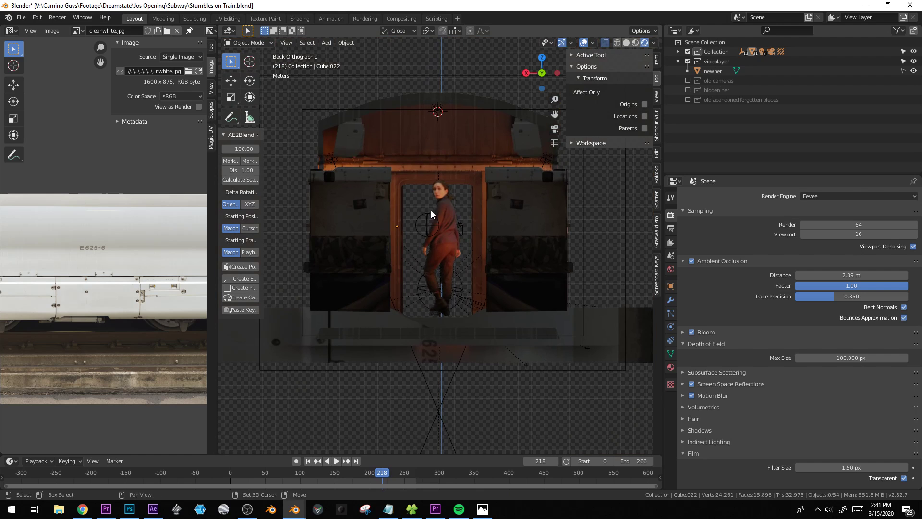
{"action": "middle_click_drag", "start_coordinate": [431, 210], "coordinate": [425, 215], "text": "shift"}
{"action": "key", "text": "ctrl+KP_0"}
{"action": "scroll", "coordinate": [459, 209], "scroll_direction": "down", "scroll_amount": 5}
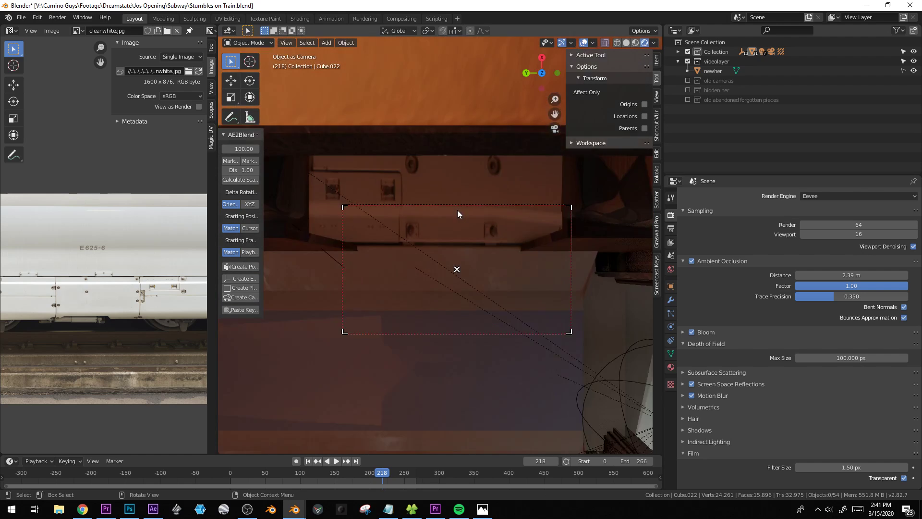
Select the newcam camera, make it the active scene camera again and look through it
{"action": "key", "text": "KP_0"}
{"action": "left_click", "coordinate": [456, 234]}
{"action": "middle_click_drag", "start_coordinate": [455, 233], "coordinate": [512, 251]}
{"action": "key", "text": "ctrl+KP_0"}
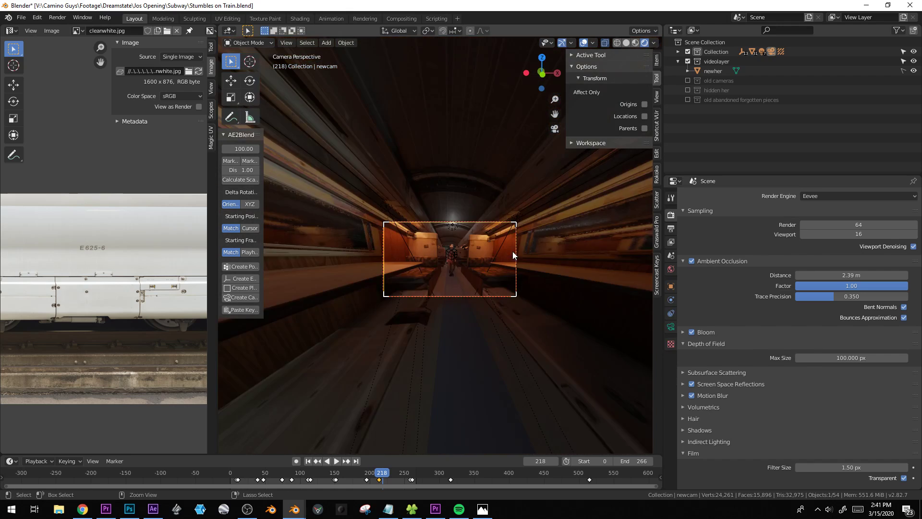
Play the camera view on to frame 224 and inspect the woman in the aisle up close
{"action": "scroll", "coordinate": [500, 249], "scroll_direction": "up", "scroll_amount": 5}
{"action": "key", "text": "space"}
{"action": "key", "text": "space"}
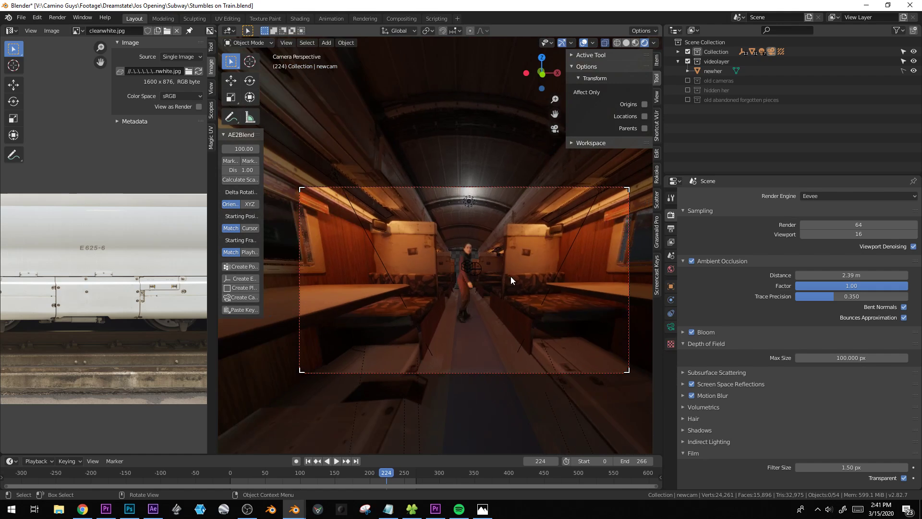
{"action": "scroll", "coordinate": [545, 297], "scroll_direction": "up", "scroll_amount": 5}
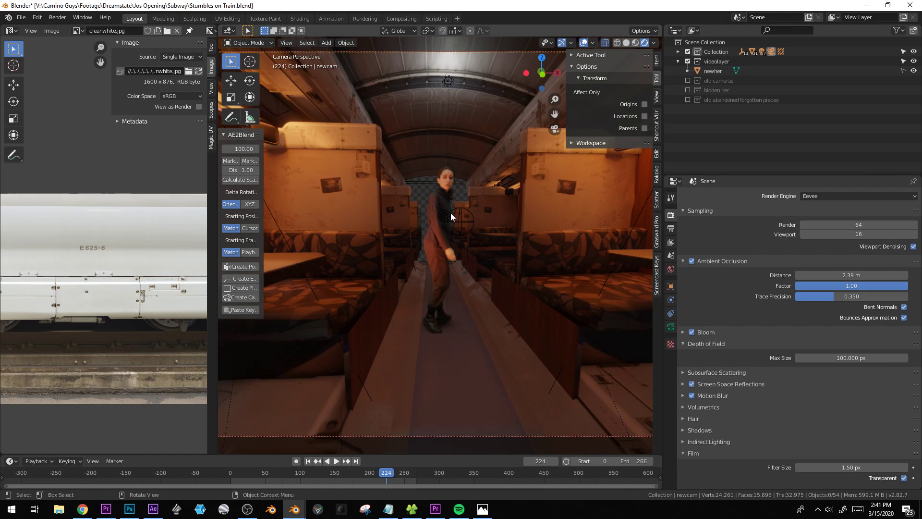
{"action": "scroll", "coordinate": [451, 213], "scroll_direction": "up", "scroll_amount": 4}
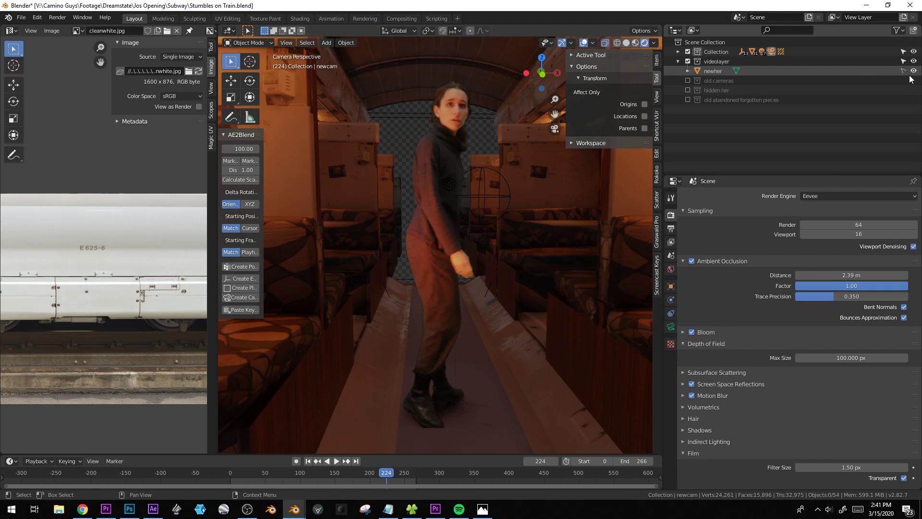
Make the newher video plane selectable, select it and bring up its RGB Curves node in the Shader Editor
{"action": "left_click", "coordinate": [841, 71]}
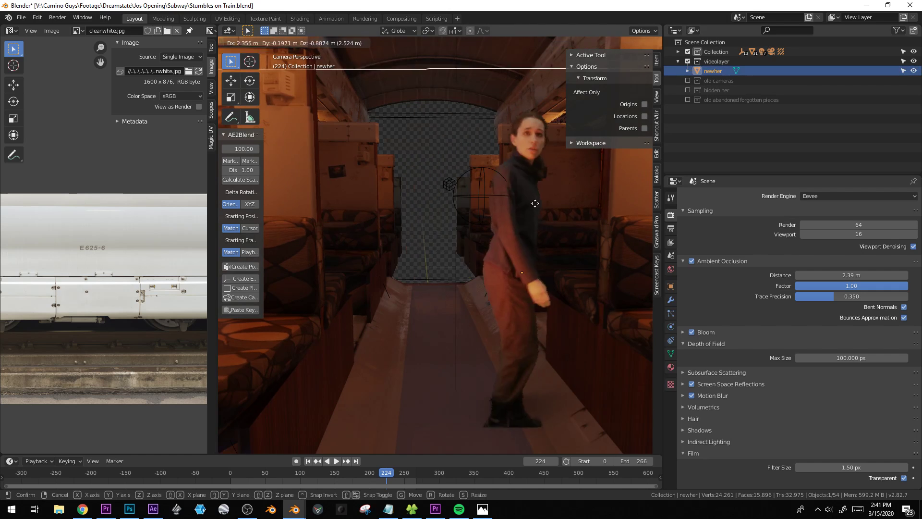
{"action": "left_click", "coordinate": [11, 30]}
{"action": "left_click", "coordinate": [35, 98]}
{"action": "scroll", "coordinate": [110, 371], "scroll_direction": "up", "scroll_amount": 5}
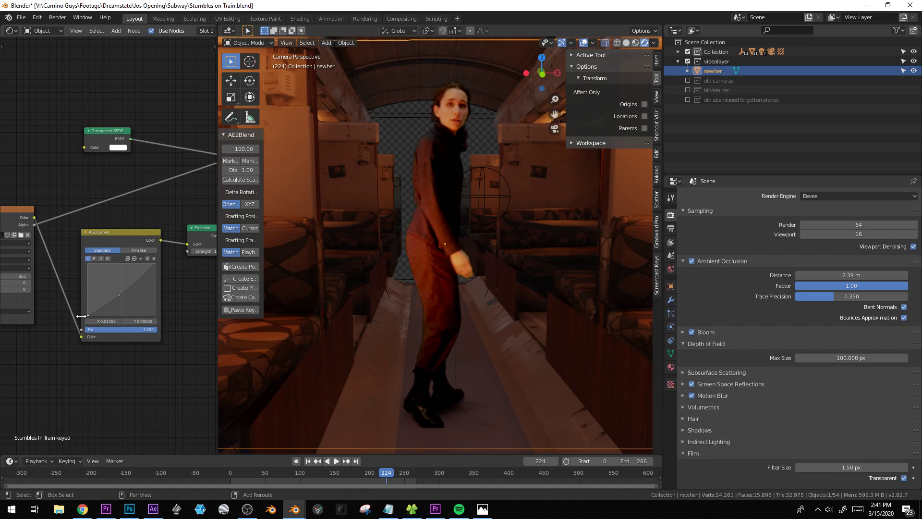
{"action": "scroll", "coordinate": [81, 316], "scroll_direction": "up", "scroll_amount": 6}
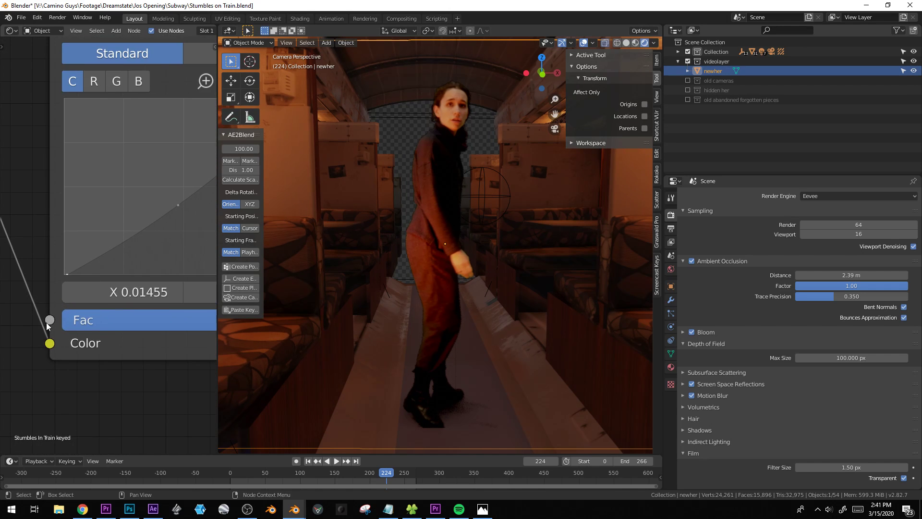
Set the RGB Curves node's dark-end point to X 0.00477, deselect the video plane and save the file
{"action": "left_click", "coordinate": [66, 275]}
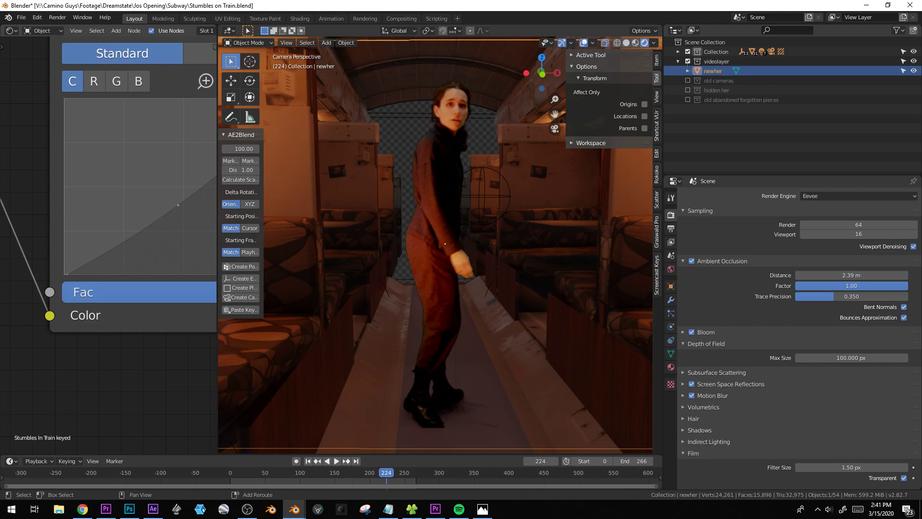
{"action": "left_click", "coordinate": [71, 274]}
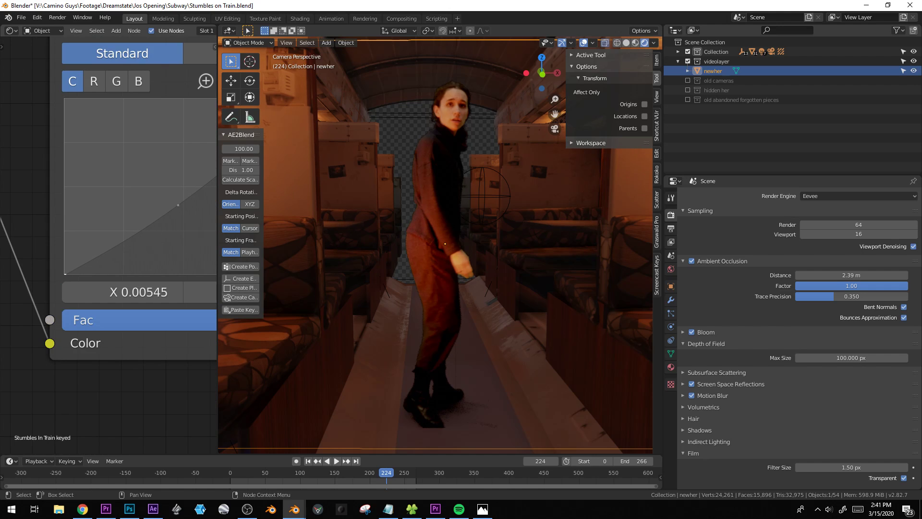
{"action": "scroll", "coordinate": [498, 264], "scroll_direction": "down", "scroll_amount": 5}
{"action": "left_click", "coordinate": [497, 264]}
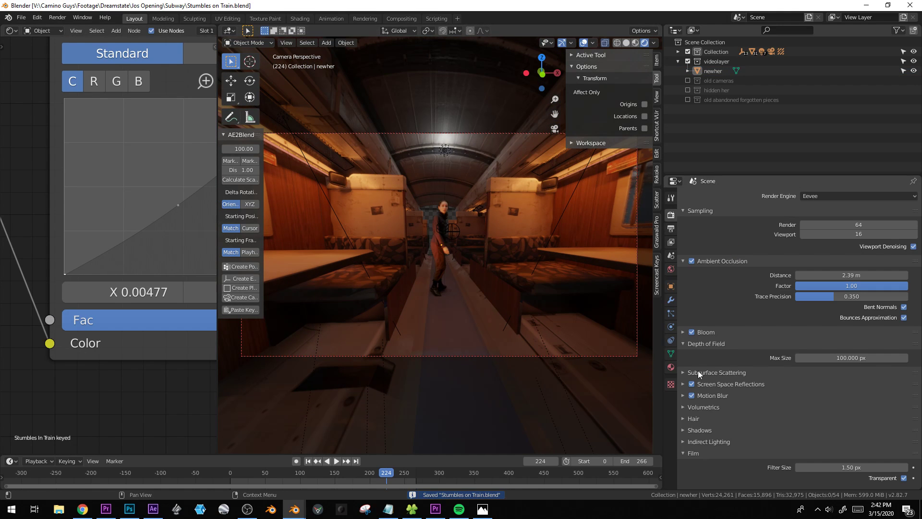
Bake the Eevee indirect lighting and examine the relit car through the camera
{"action": "left_click", "coordinate": [686, 440]}
{"action": "scroll", "coordinate": [769, 418], "scroll_direction": "down", "scroll_amount": 3}
{"action": "left_click", "coordinate": [791, 404]}
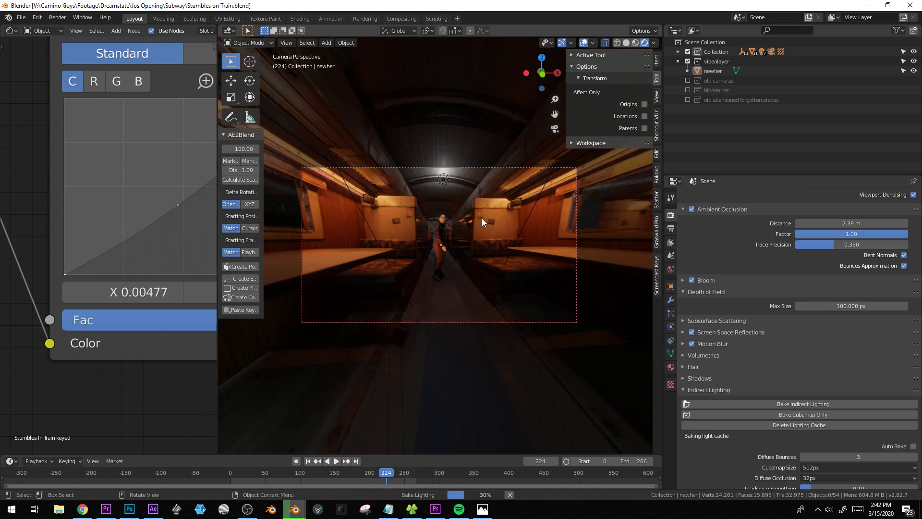
{"action": "scroll", "coordinate": [364, 201], "scroll_direction": "up", "scroll_amount": 2}
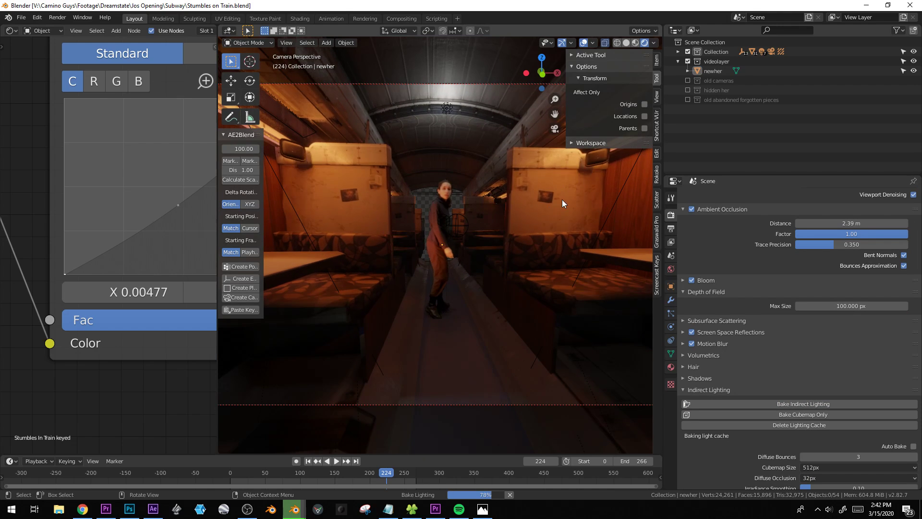
{"action": "scroll", "coordinate": [360, 211], "scroll_direction": "down", "scroll_amount": 4}
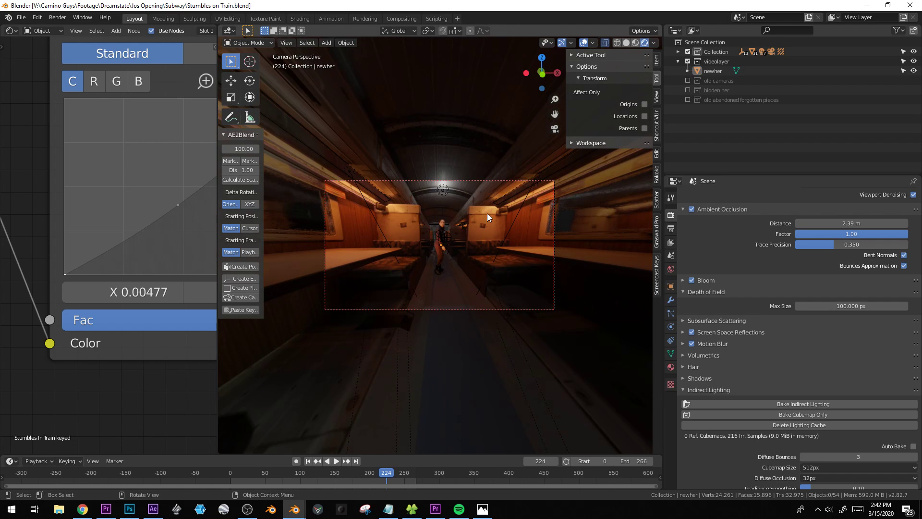
{"action": "scroll", "coordinate": [494, 258], "scroll_direction": "up", "scroll_amount": 3}
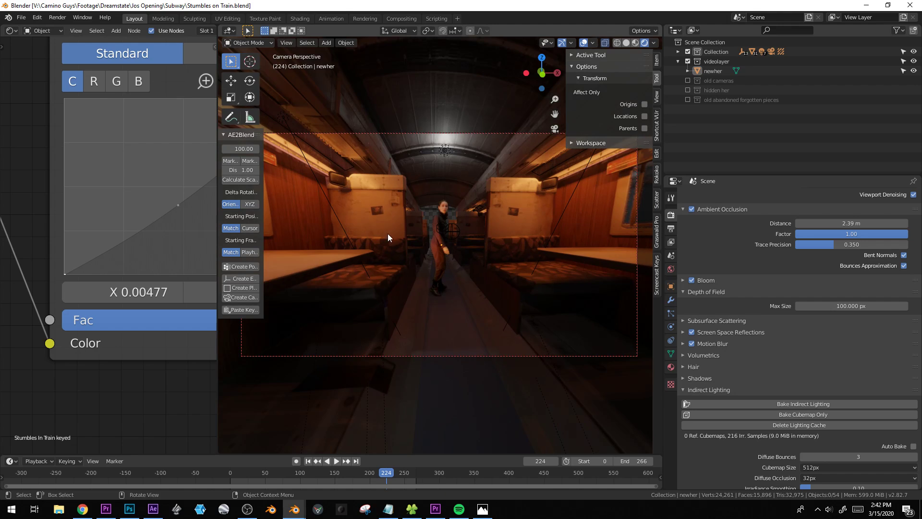
{"action": "scroll", "coordinate": [365, 229], "scroll_direction": "down", "scroll_amount": 1}
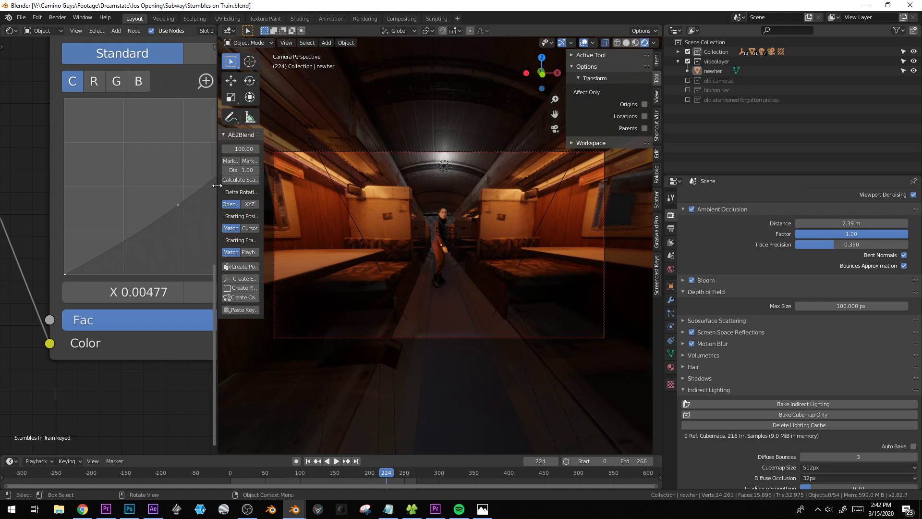
Widen the 3D viewport, rewind the timeline to an early frame and play the camera view to frame 132
{"action": "left_click_drag", "start_coordinate": [217, 186], "coordinate": [135, 187]}
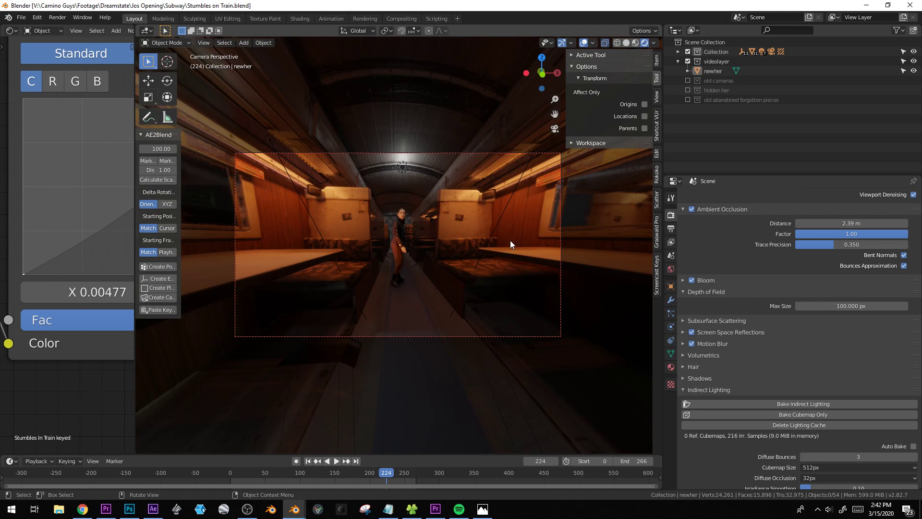
{"action": "left_click_drag", "start_coordinate": [386, 472], "coordinate": [258, 459]}
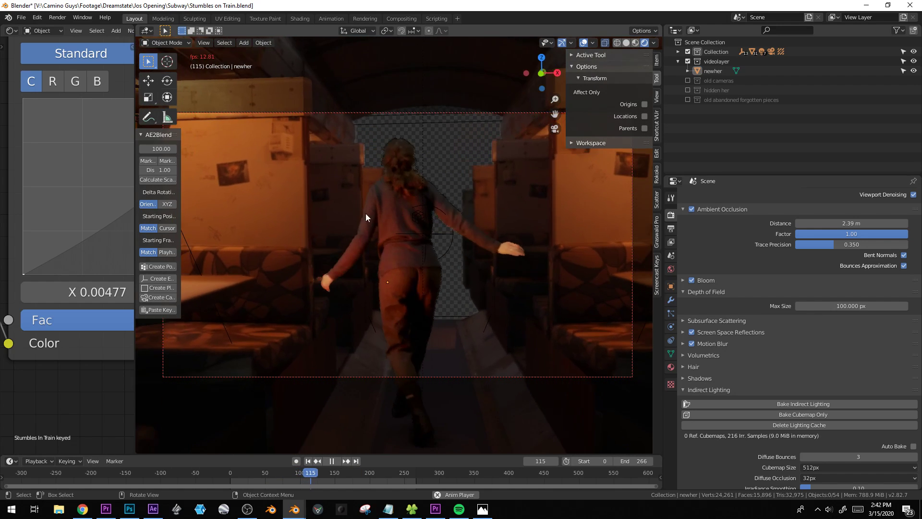
{"action": "key", "text": "space"}
Hide the newher video plane and play the empty car's camera view around to frame 20
{"action": "left_click", "coordinate": [373, 194]}
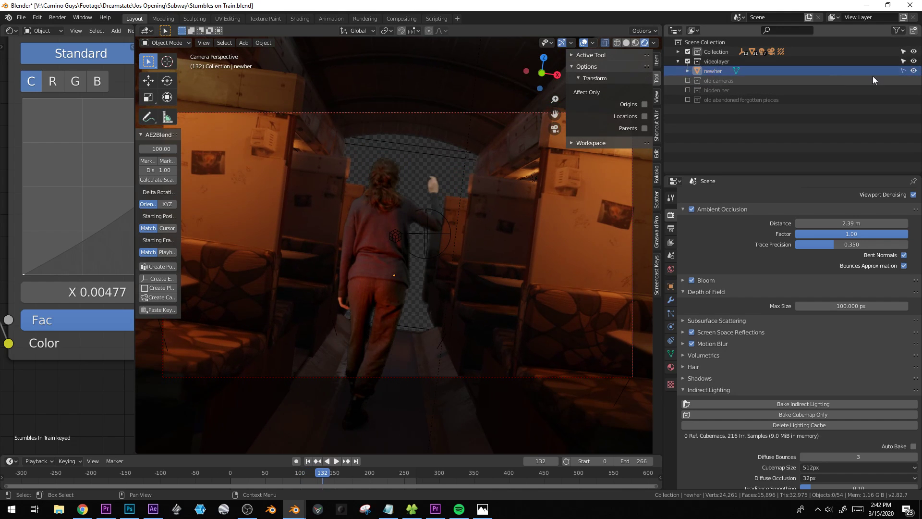
{"action": "left_click", "coordinate": [914, 71]}
{"action": "key", "text": "space"}
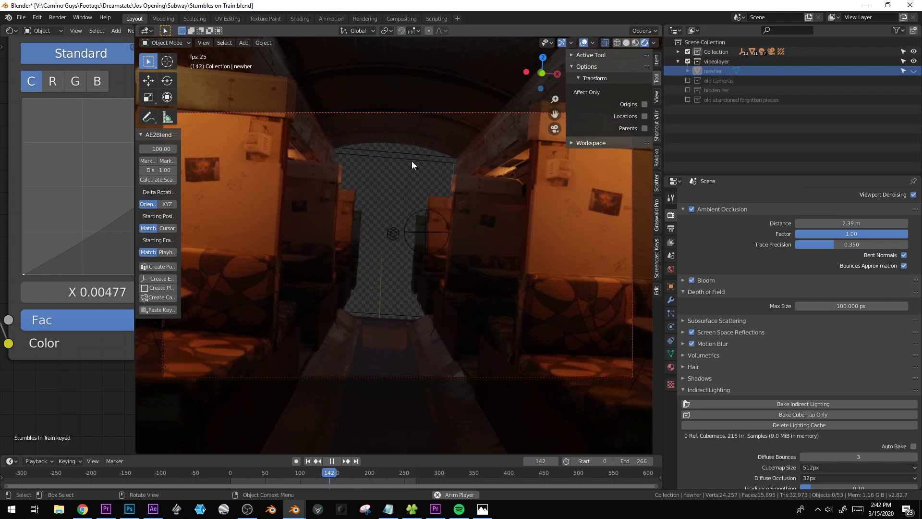
{"action": "scroll", "coordinate": [437, 246], "scroll_direction": "down", "scroll_amount": 2}
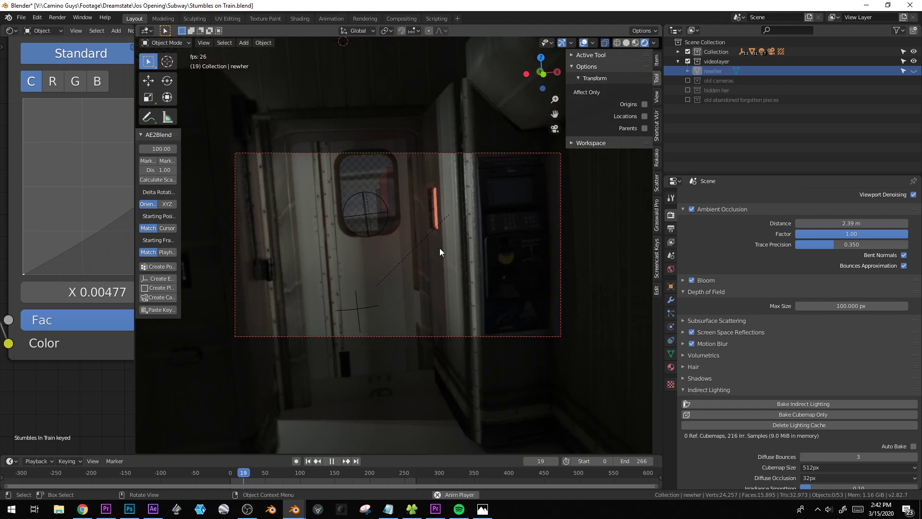
{"action": "scroll", "coordinate": [417, 335], "scroll_direction": "up", "scroll_amount": 2}
{"action": "key", "text": "space"}
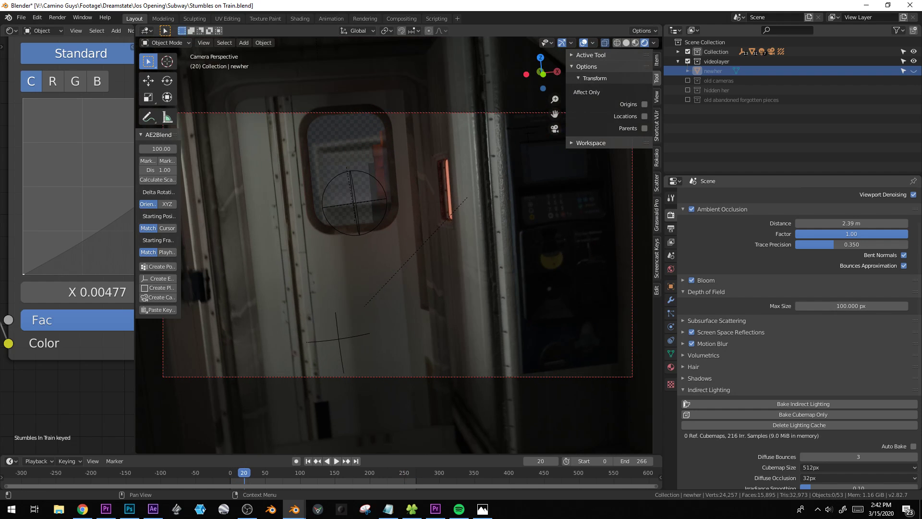